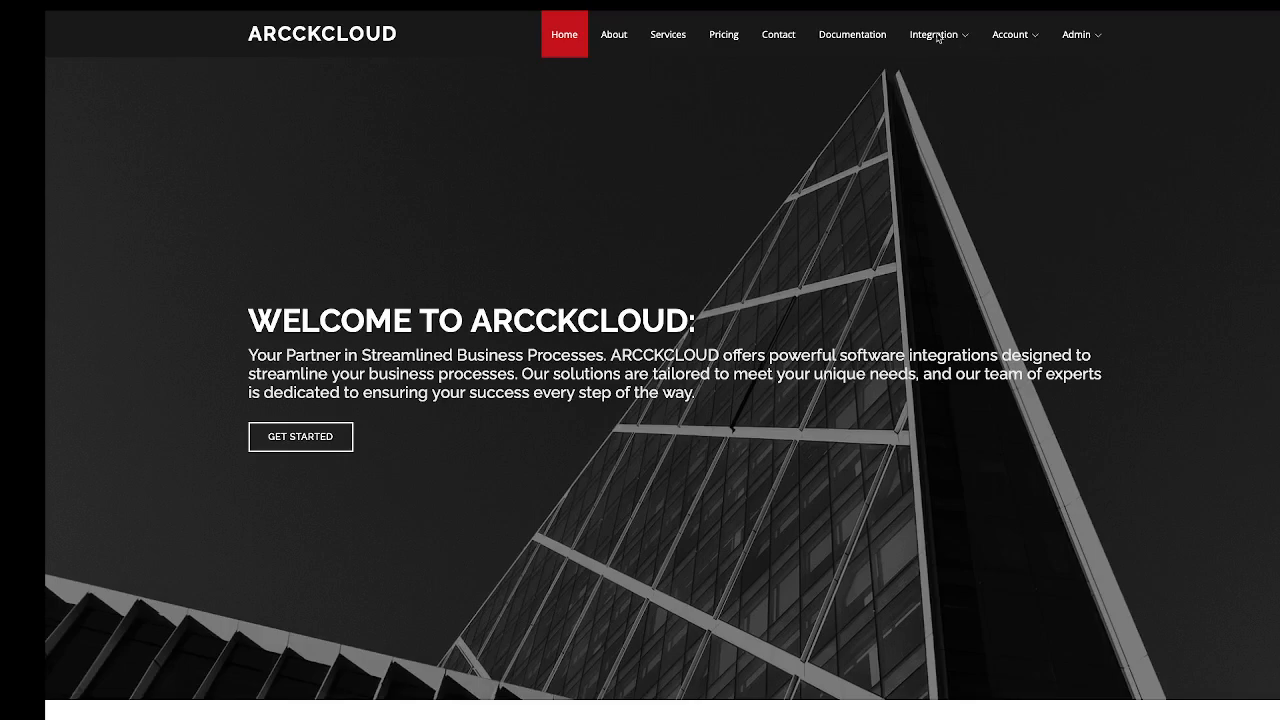
- In the Orchestration Designer, place Start, StringSource and ArcEncrypt blocks in a row and connect them in that order
mouse_move(938, 36)
click(945, 78)
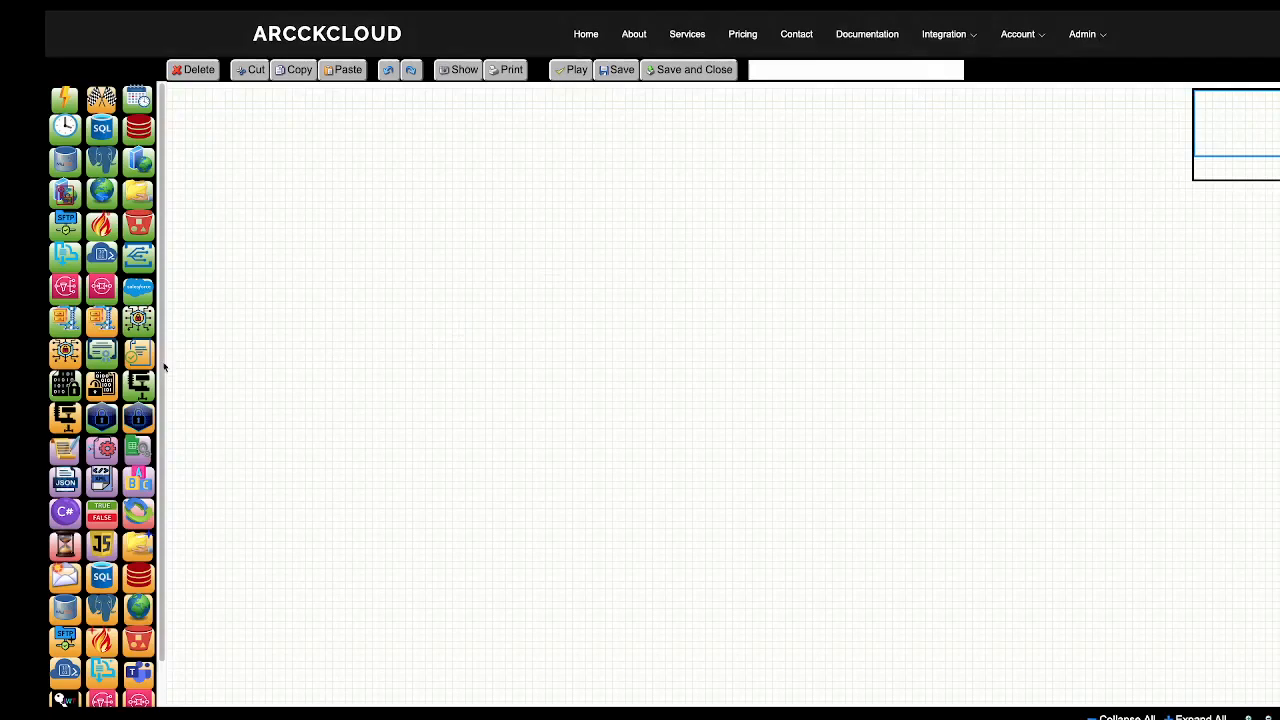
drag(64, 98, 208, 521)
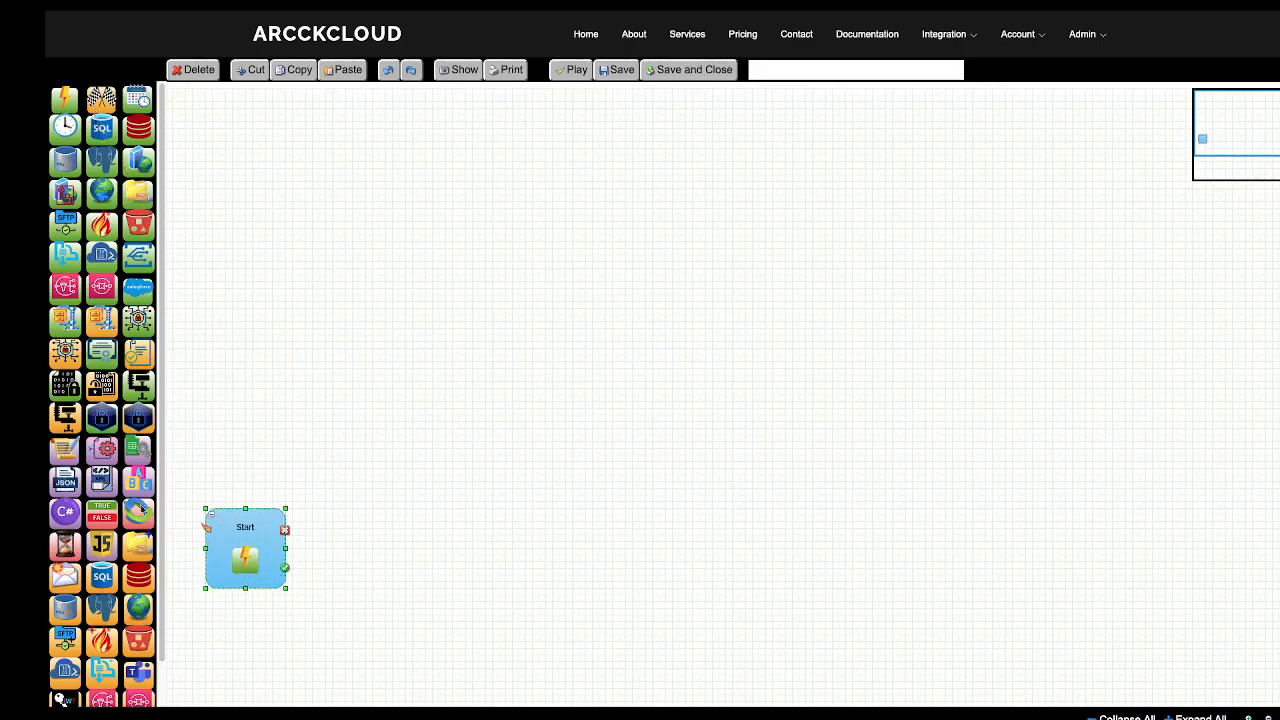
drag(145, 490, 334, 513)
drag(285, 567, 333, 530)
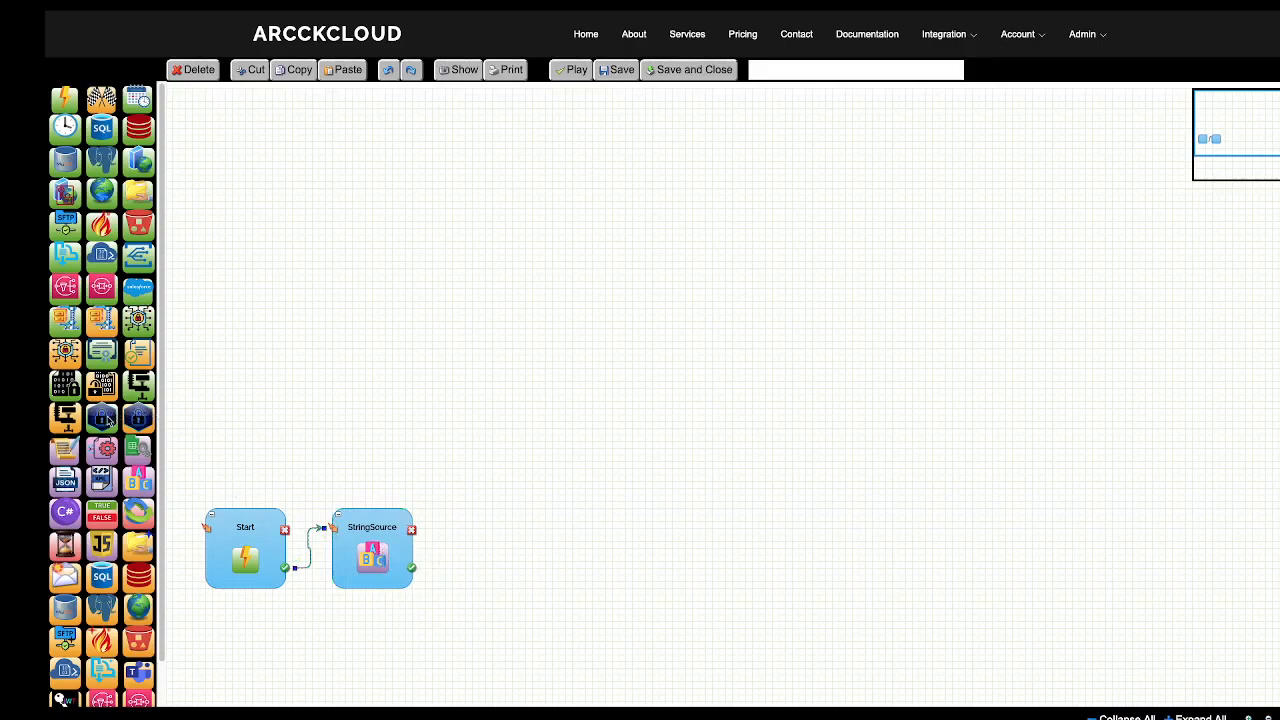
drag(108, 421, 445, 512)
drag(412, 567, 445, 530)
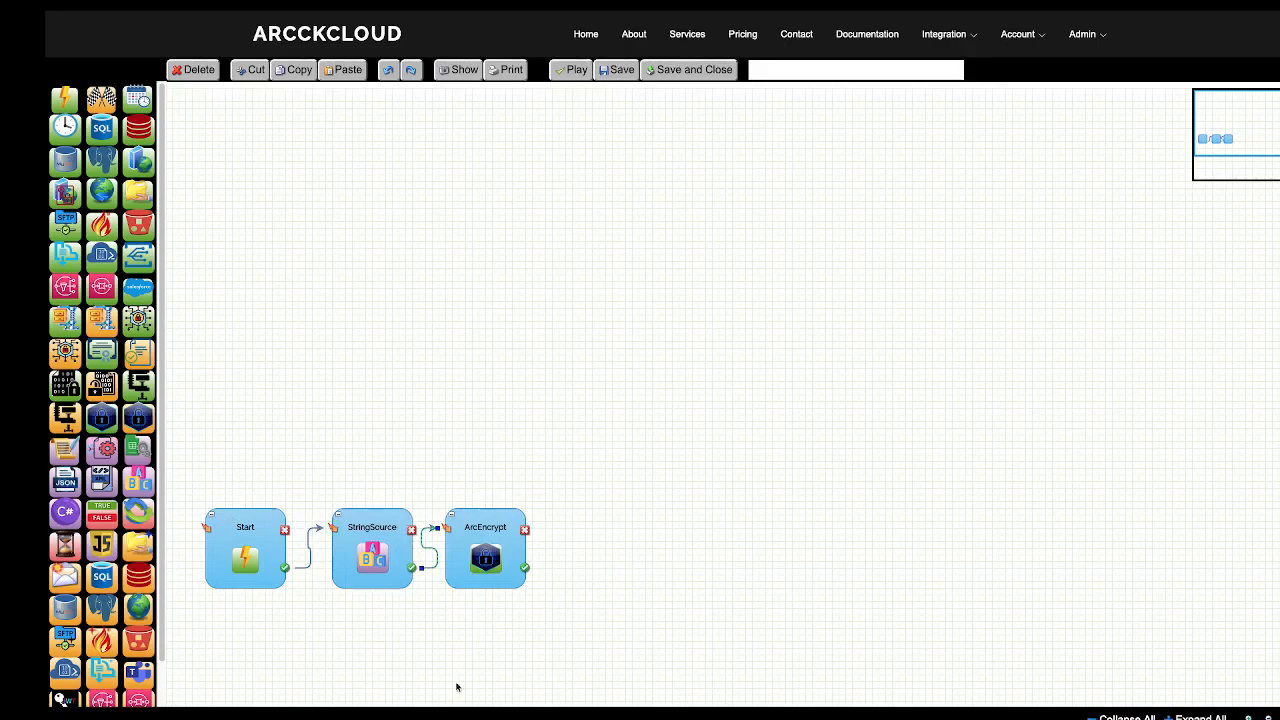
- Paste the customer records JSON into the StringSource block's StringInput and check its beginning
double_click(384, 560)
click(608, 253)
key(ctrl+v)
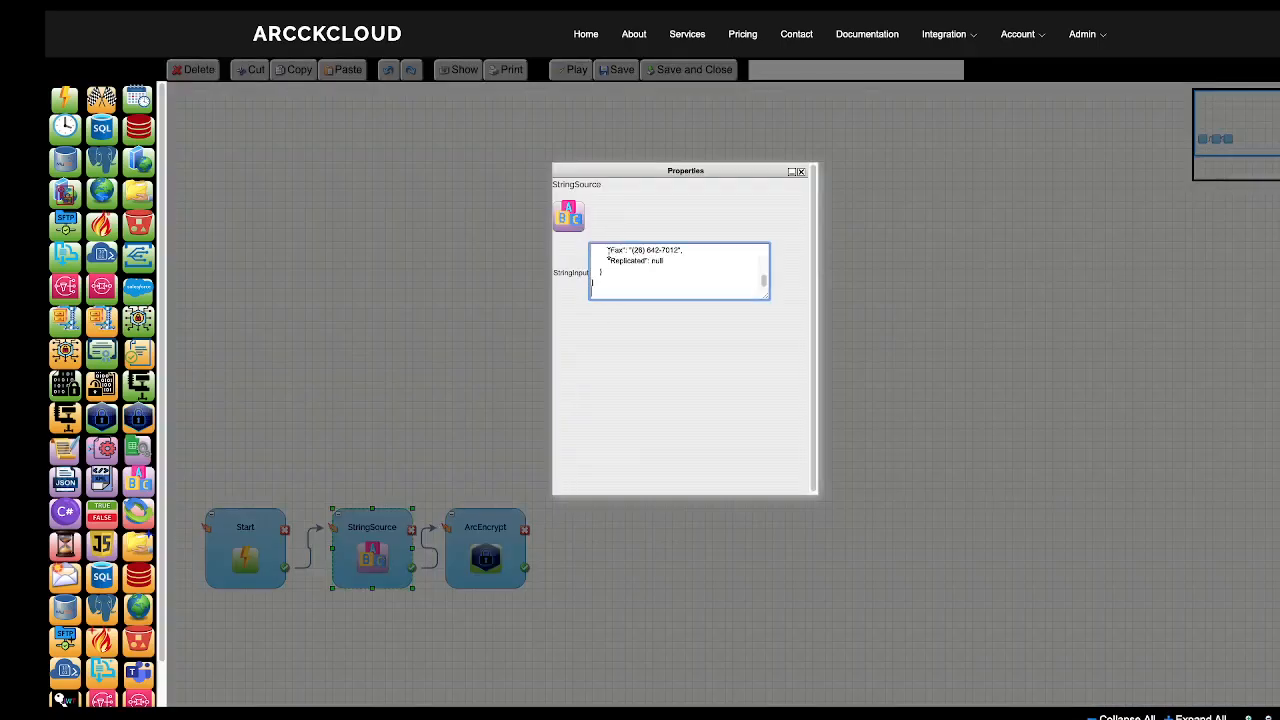
drag(763, 295, 784, 254)
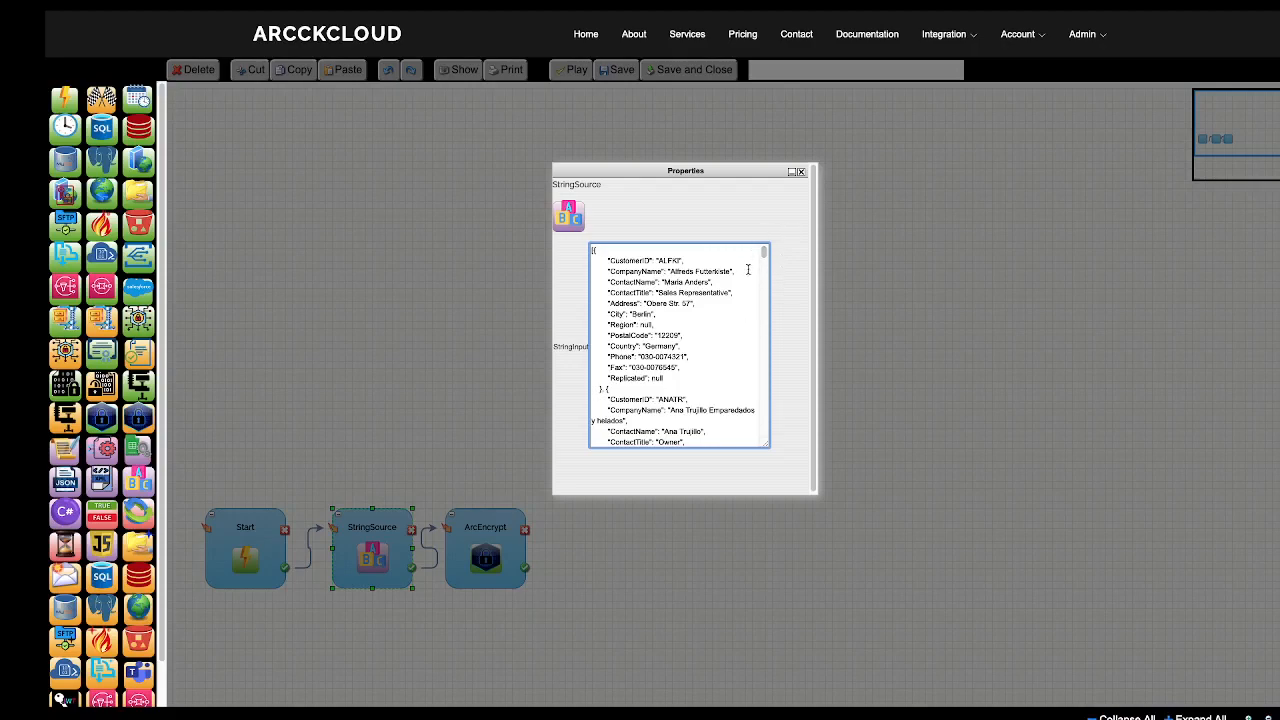
click(801, 172)
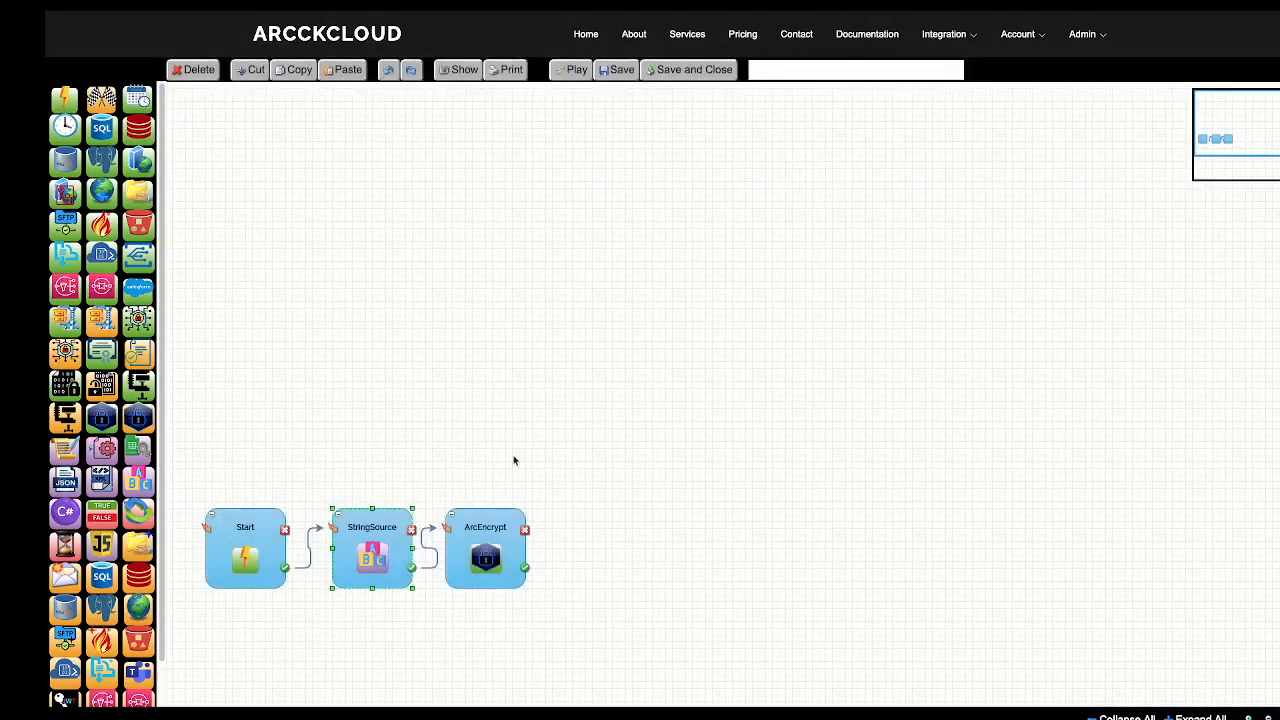
- Enter the compression password and the encryption password in the ArcEncrypt block's properties
double_click(481, 527)
click(658, 250)
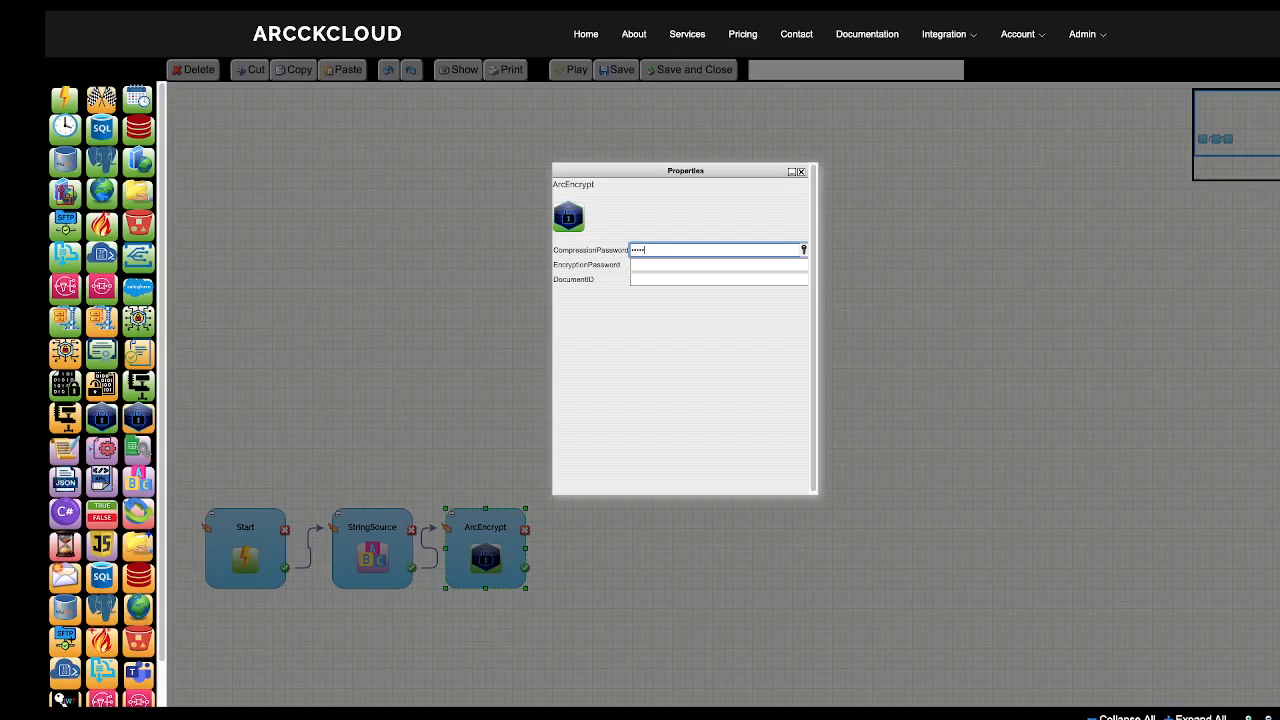
click(653, 264)
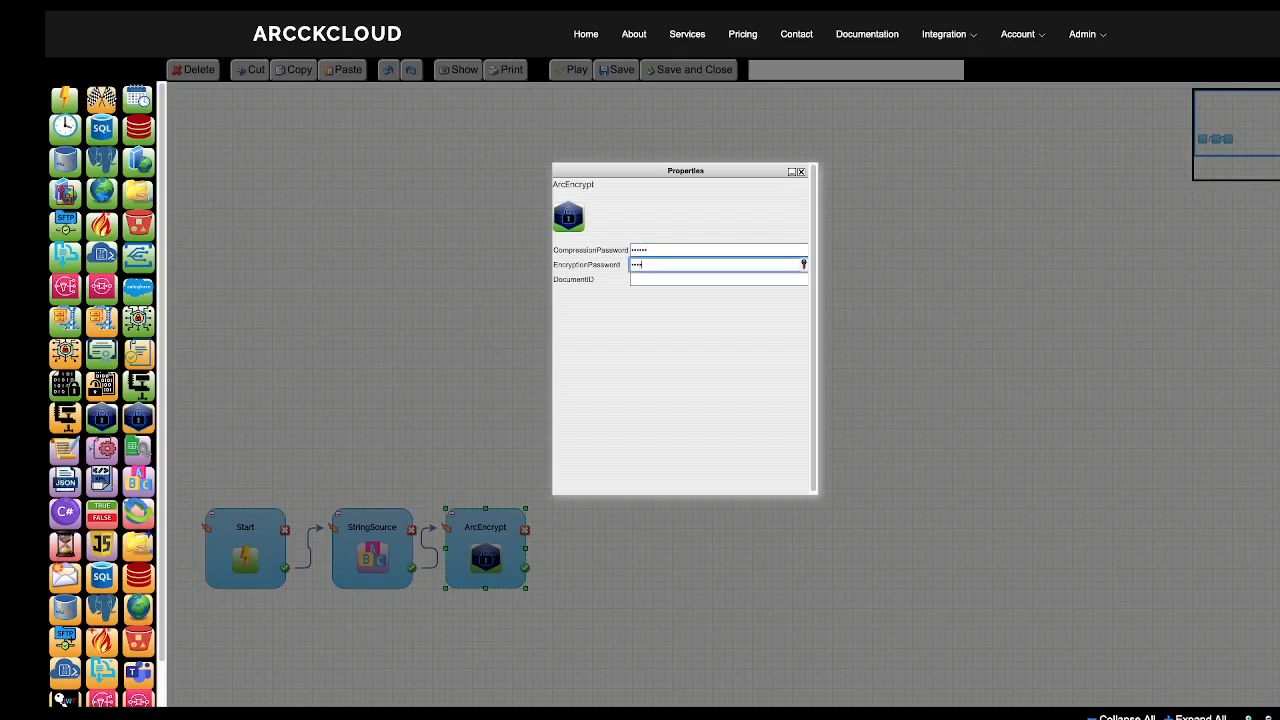
- Copy the ID of the Public Key of Bird document from the Documents page into ArcEncrypt's DocumentID
click(647, 282)
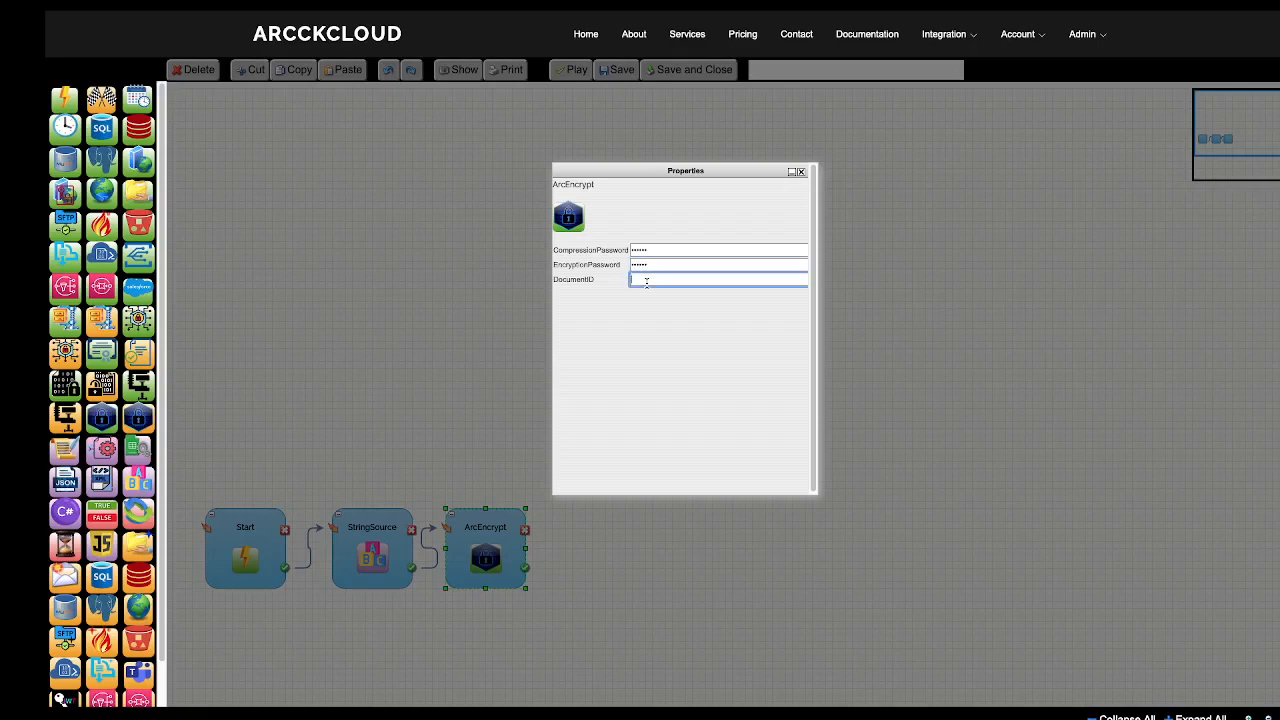
click(944, 34)
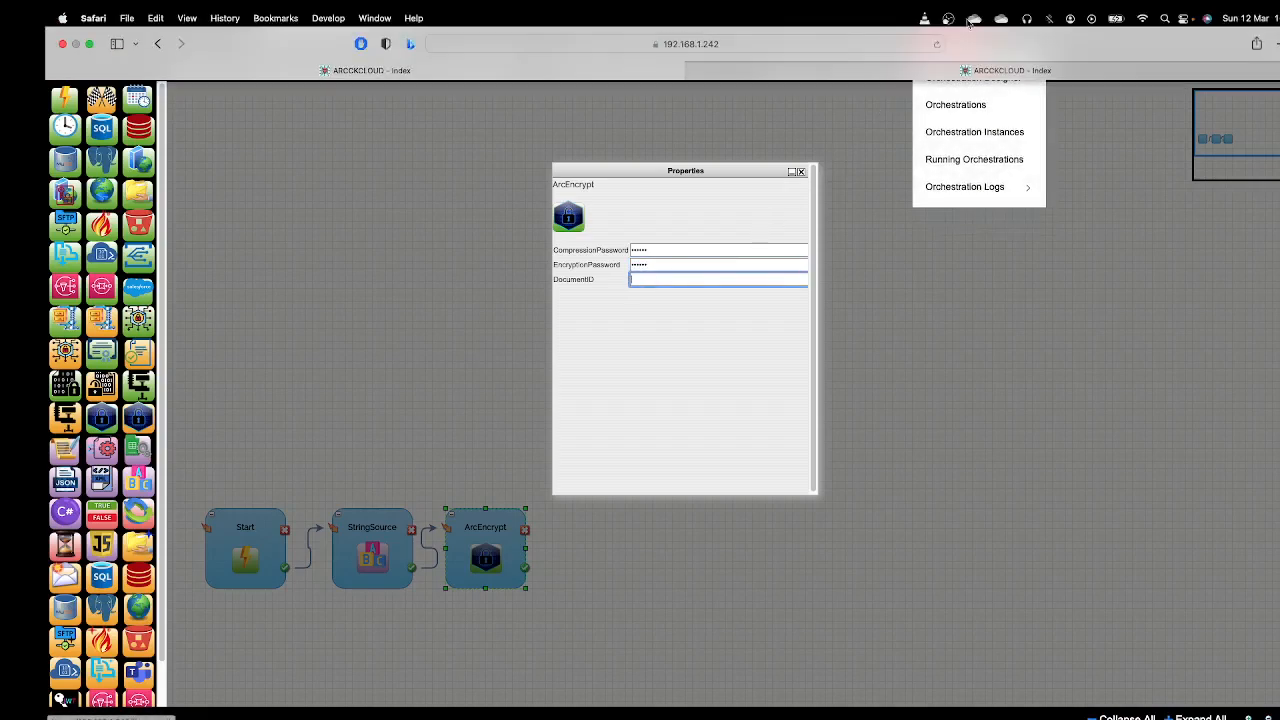
click(921, 72)
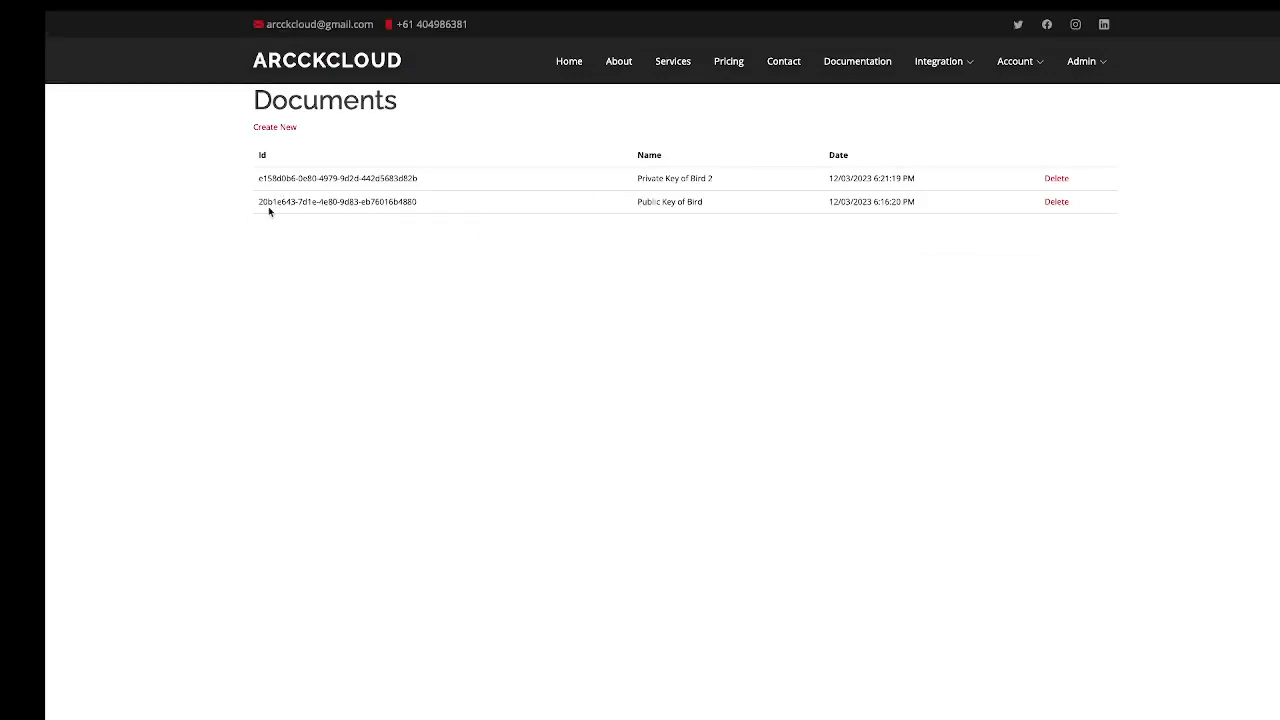
drag(257, 201, 419, 205)
right_click(419, 205)
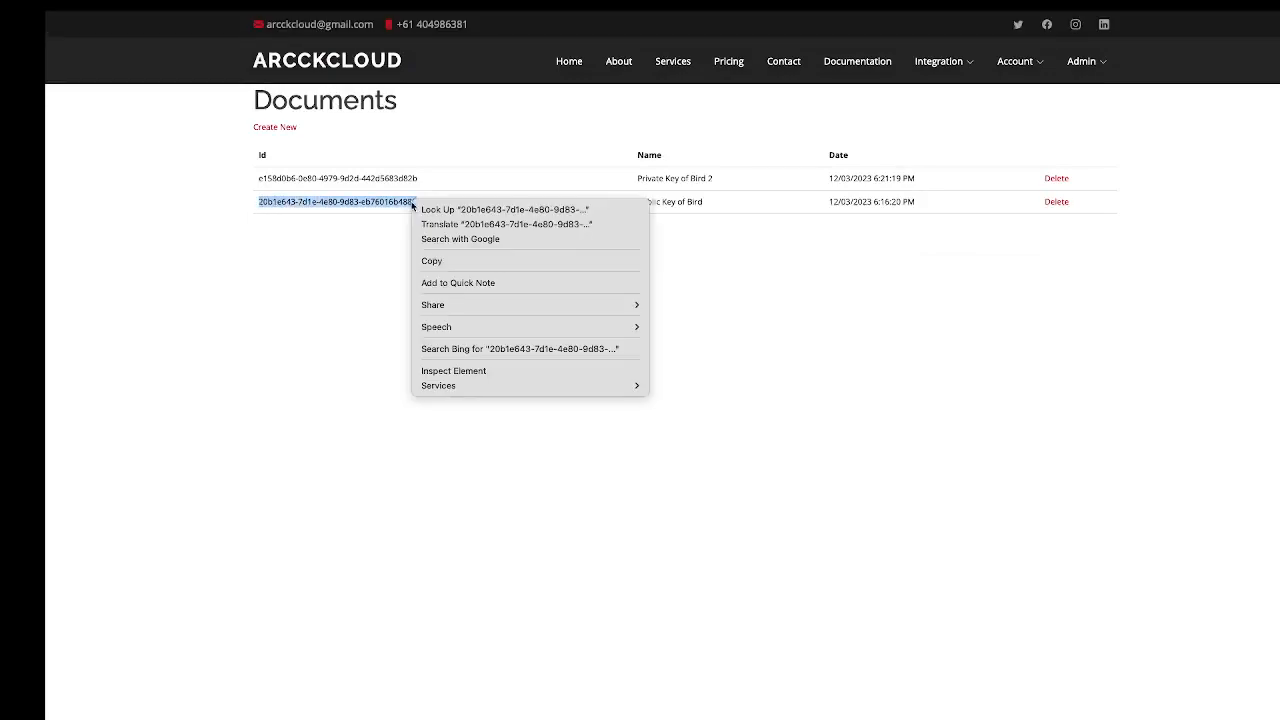
click(428, 258)
mouse_move(945, 65)
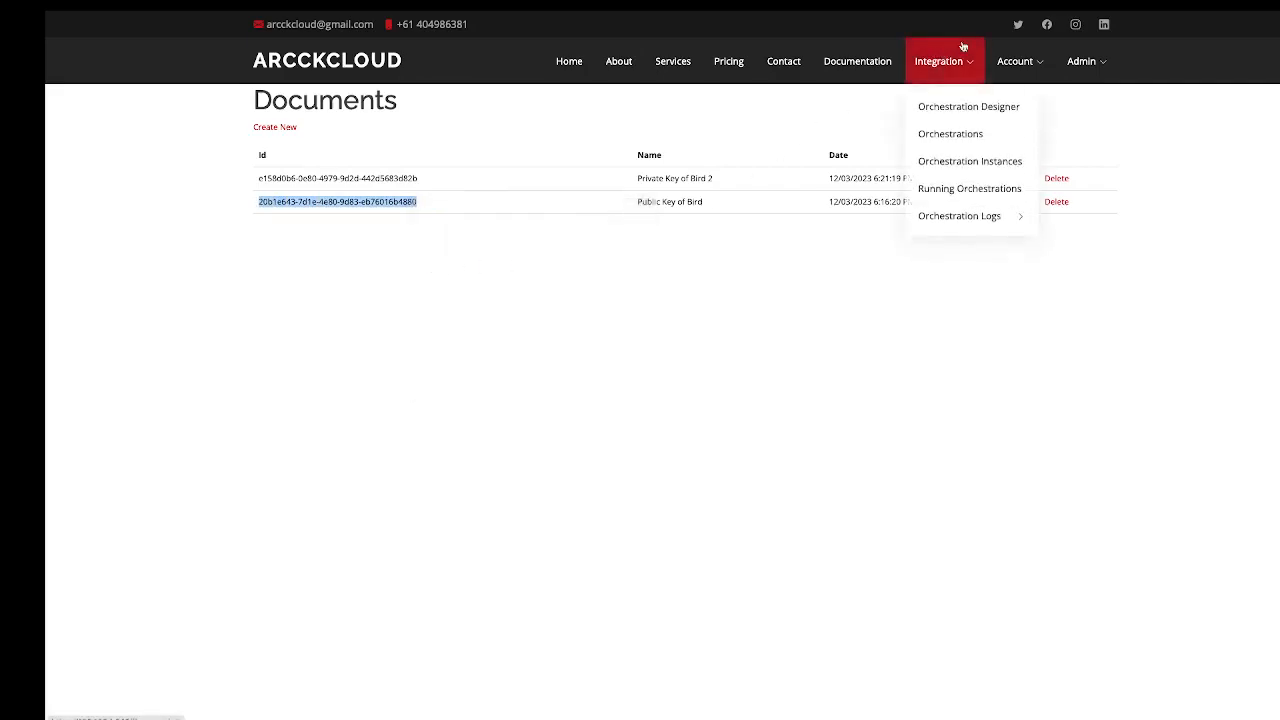
mouse_move(734, 13)
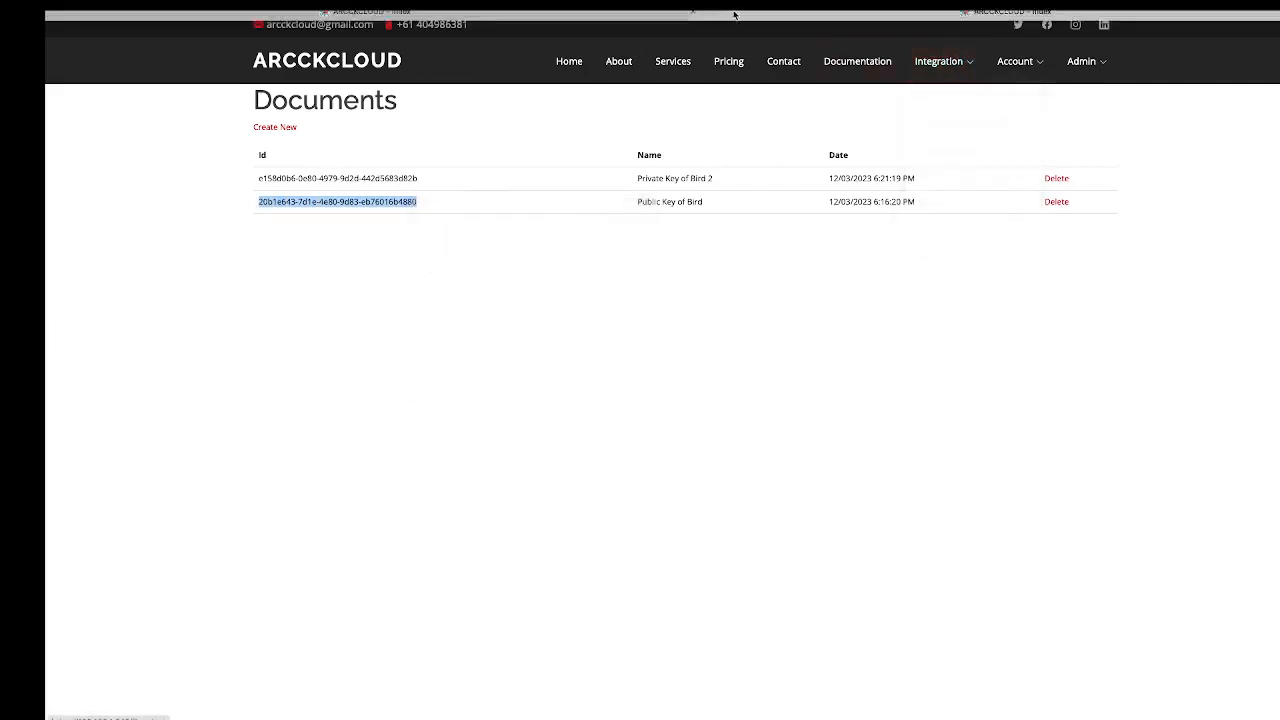
click(555, 76)
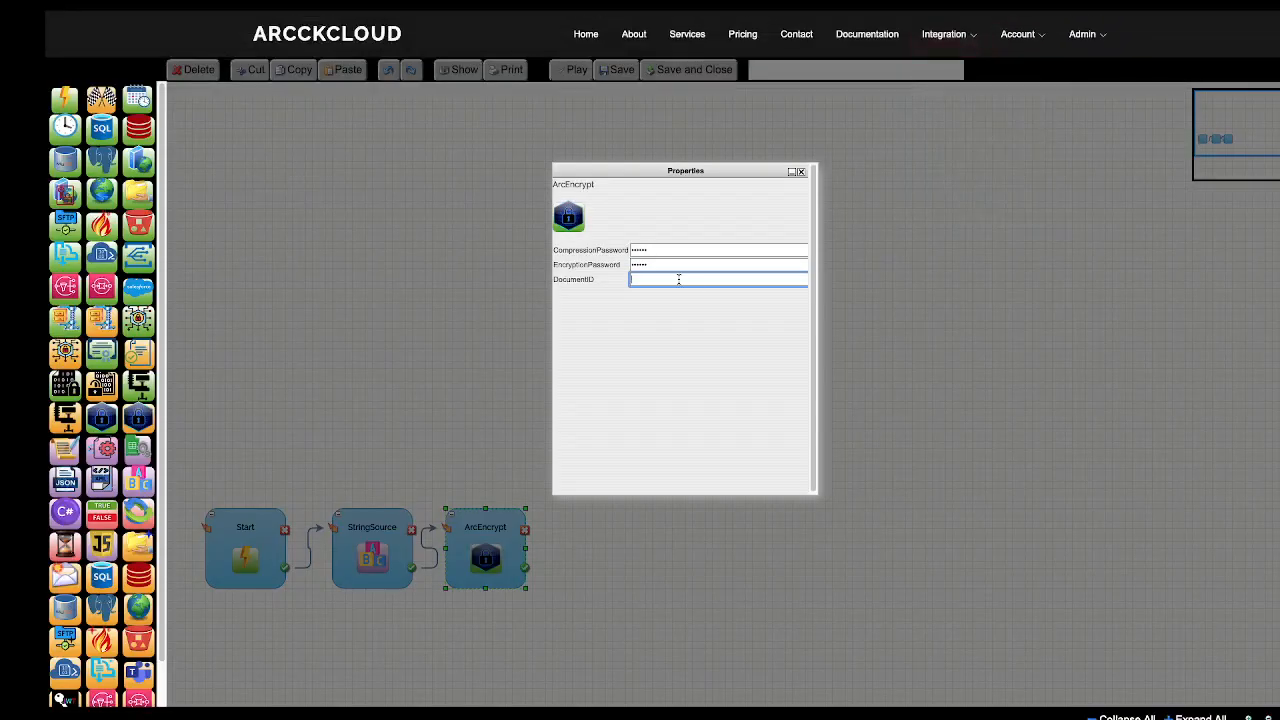
key(super+v)
click(801, 172)
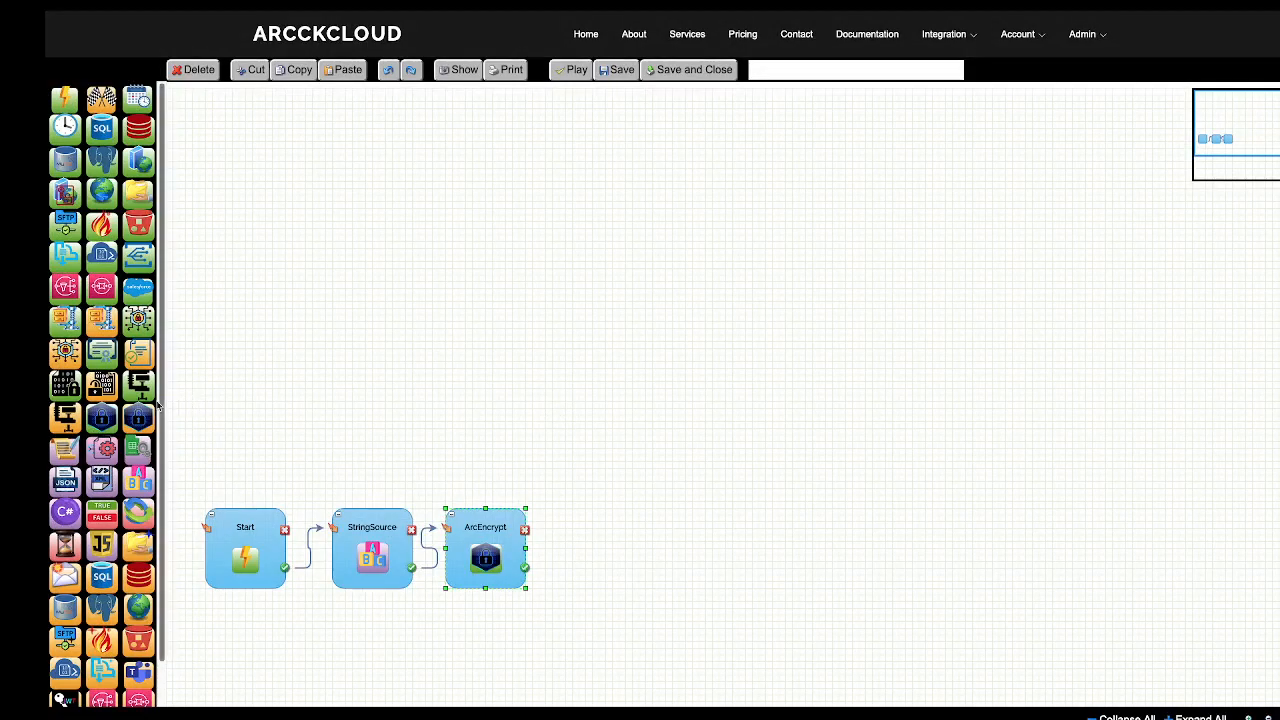
- Place a satellite image block above and beyond the row, and connect ArcEncrypt's success output to it
scroll(157, 598, down, 1)
scroll(157, 610, down, 1)
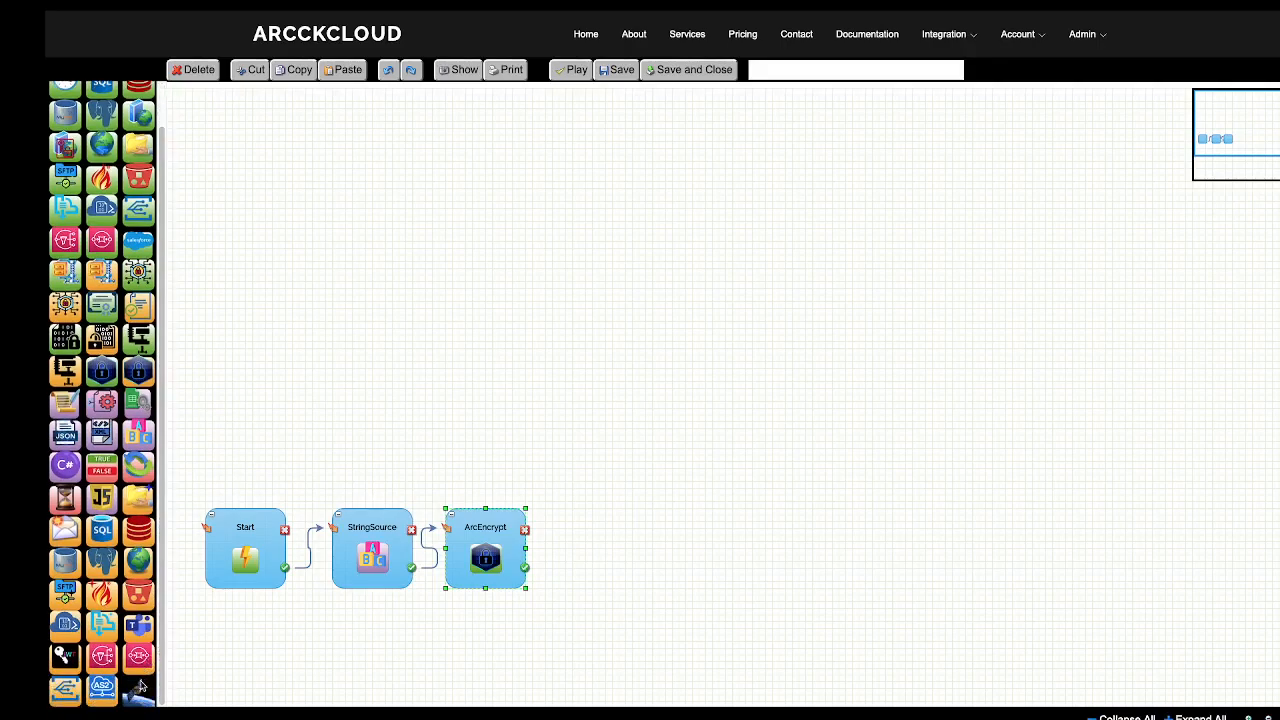
drag(157, 664, 638, 102)
drag(525, 567, 641, 121)
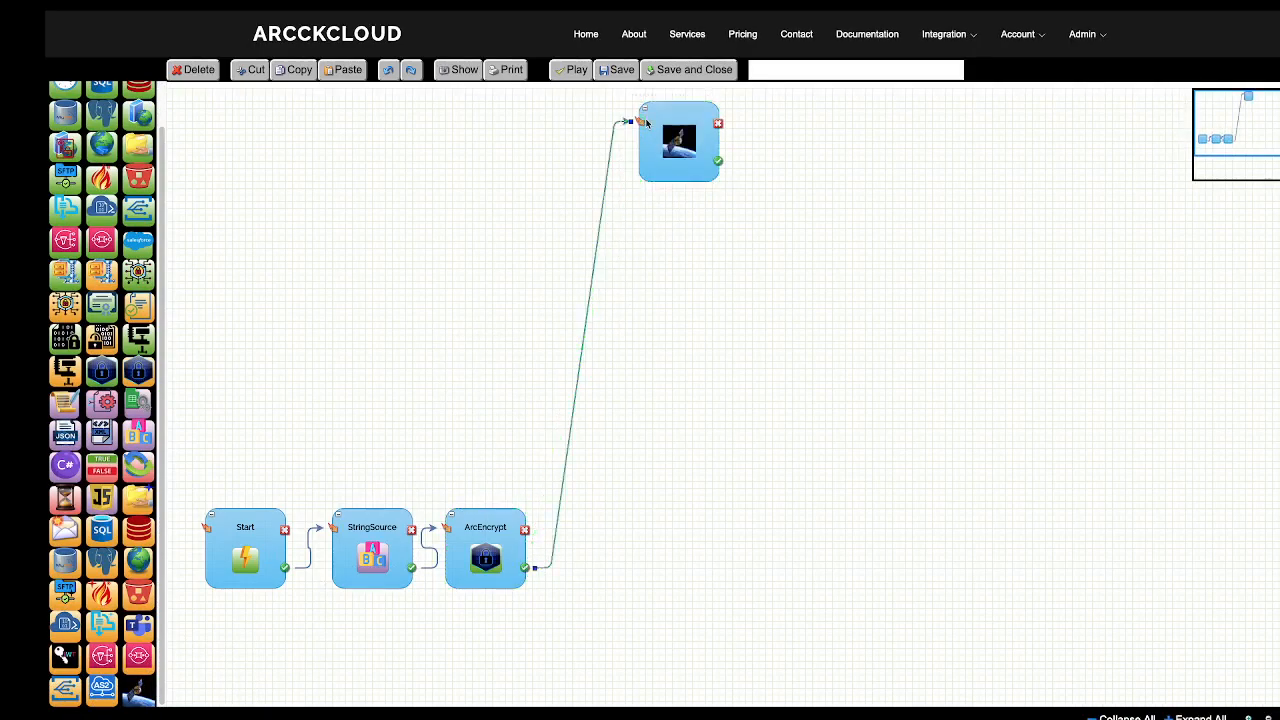
- Stack four more satellite image blocks below the first one and connect the first block's success output to each
drag(138, 688, 741, 207)
drag(719, 163, 740, 230)
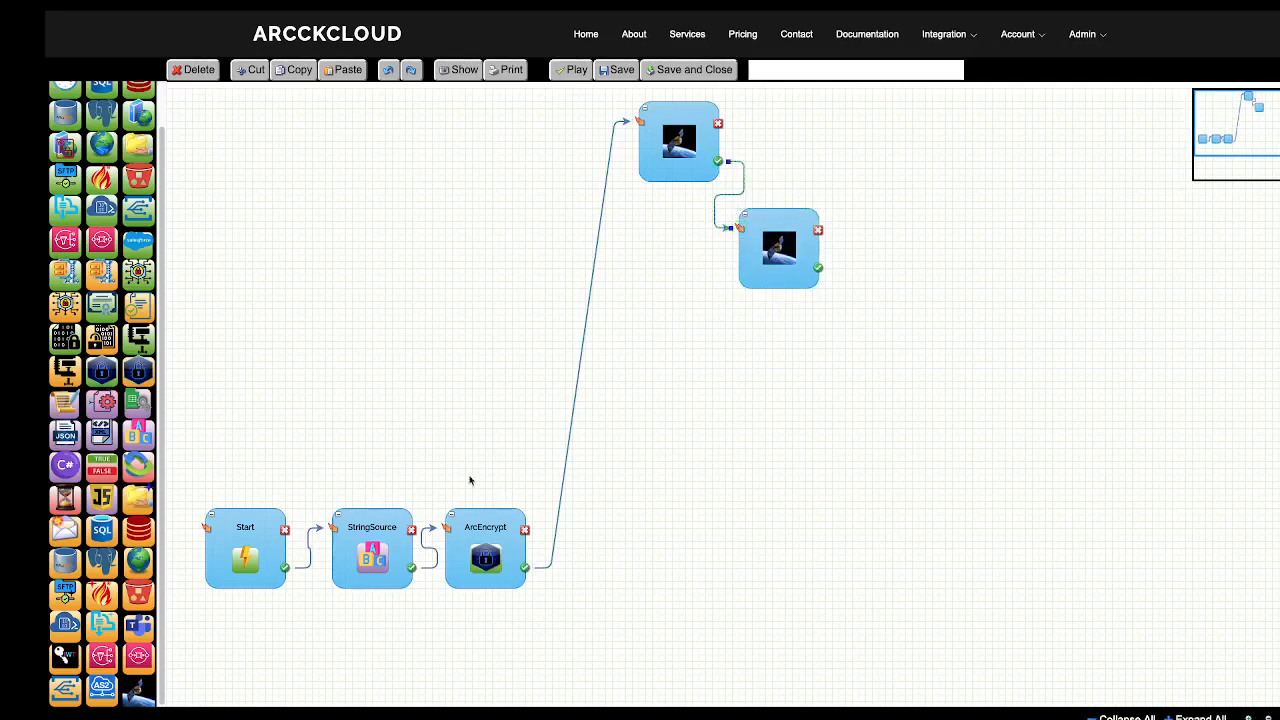
drag(145, 688, 739, 328)
drag(720, 245, 738, 341)
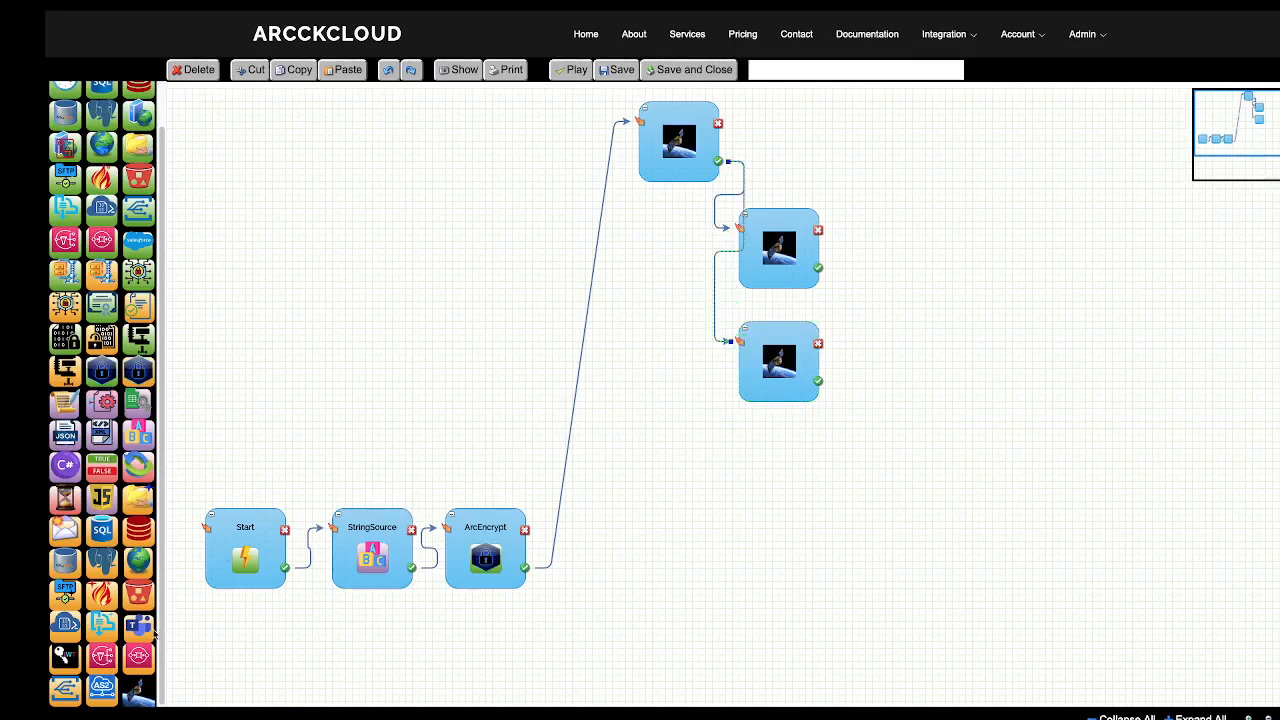
drag(133, 688, 740, 502)
drag(719, 161, 734, 514)
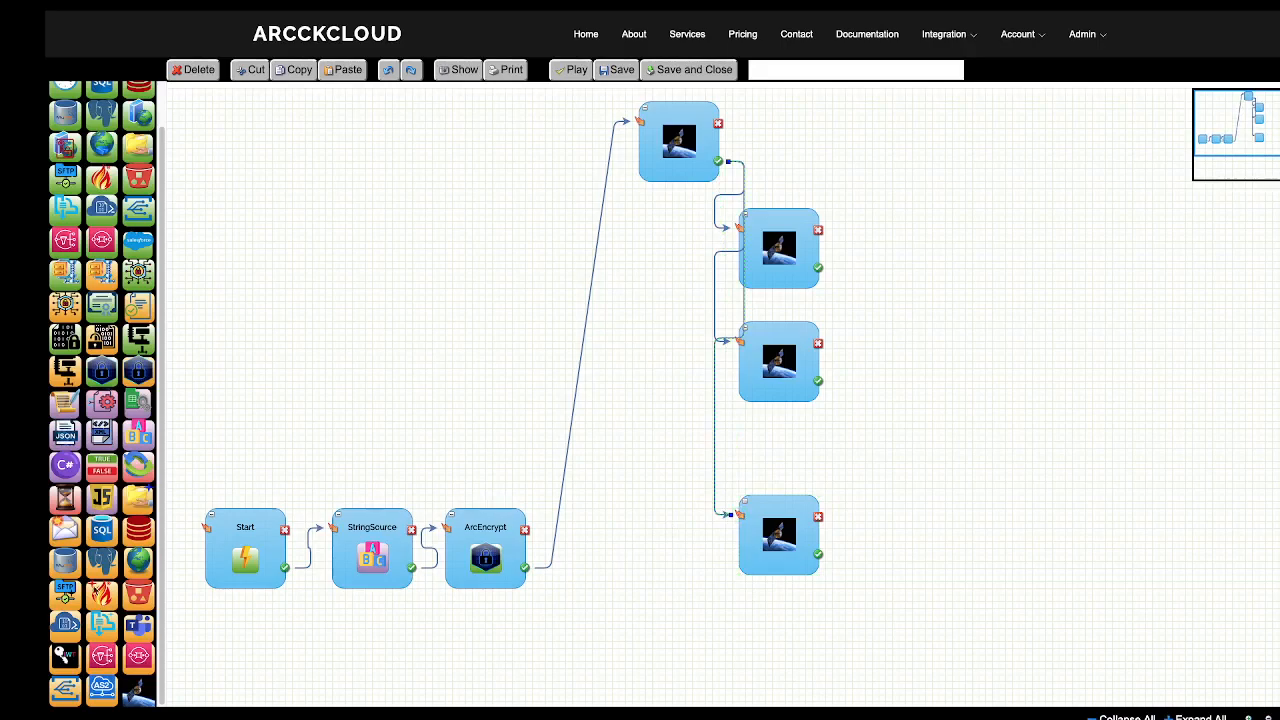
drag(141, 686, 739, 617)
drag(721, 164, 738, 637)
- Set the image name of the uppermost of the four stacked blocks to flock.png
double_click(794, 240)
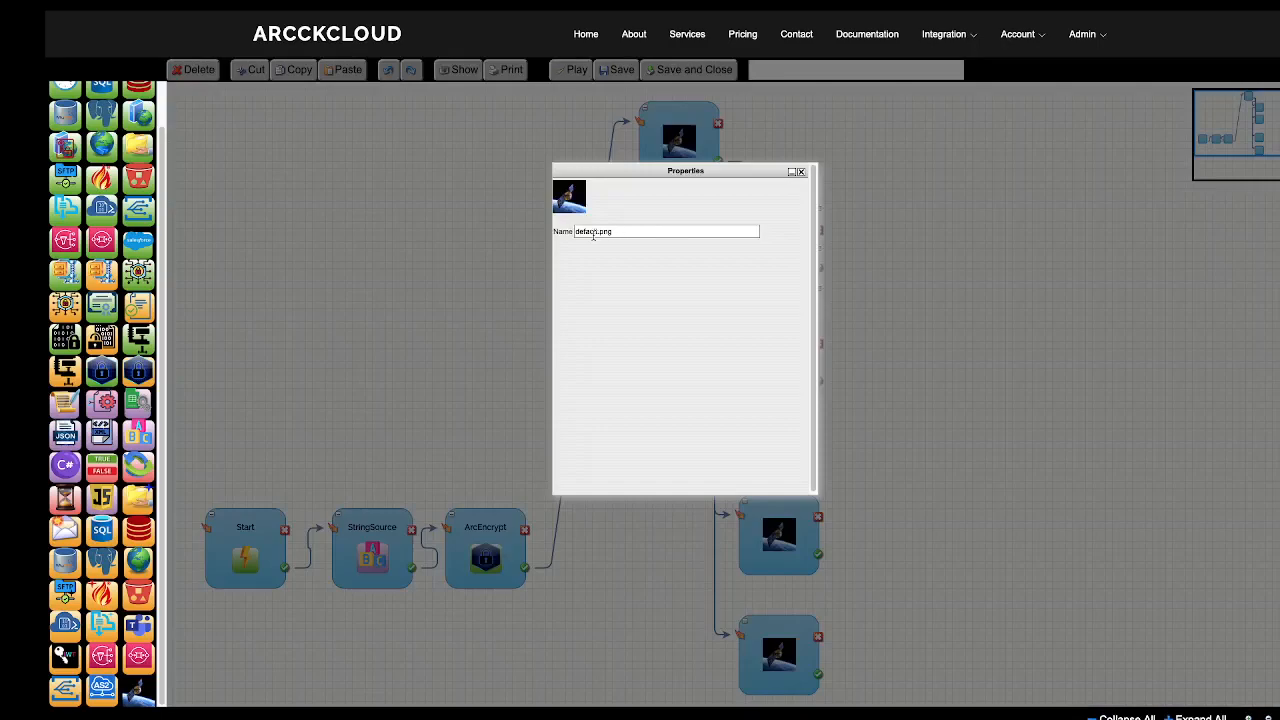
triple_click(598, 234)
drag(462, 237, 466, 211)
text(flocic)
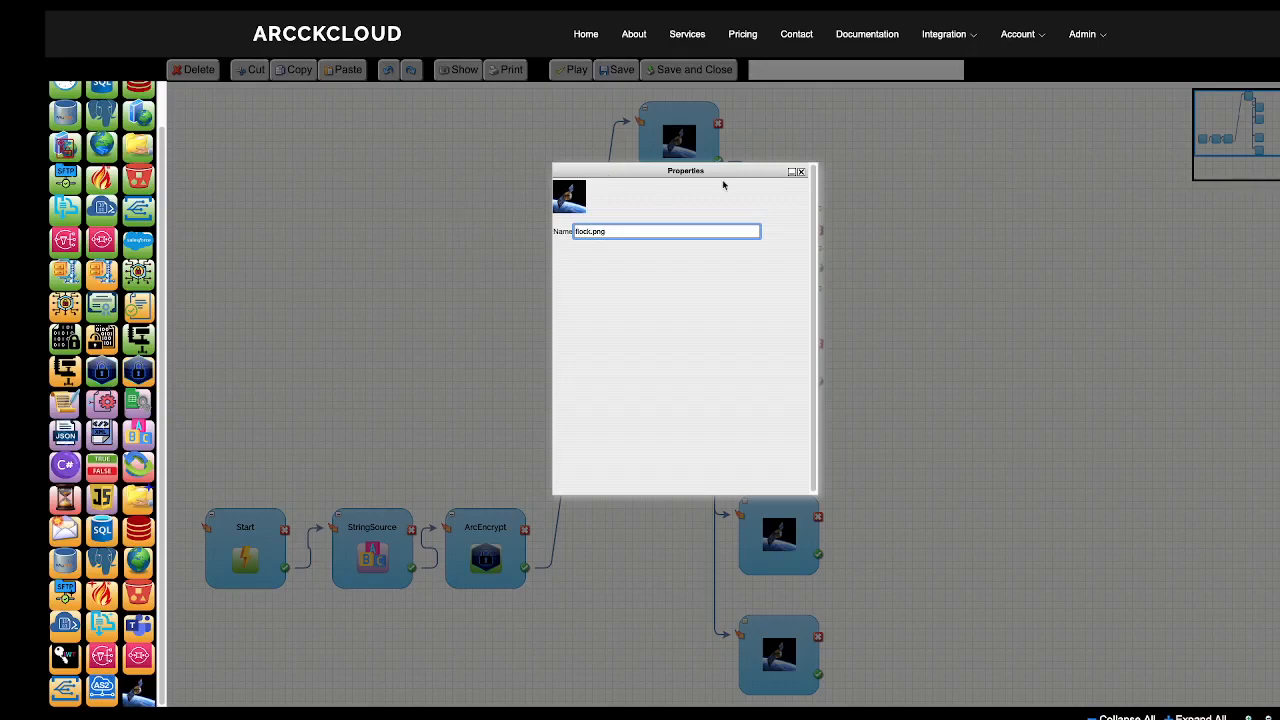
click(800, 172)
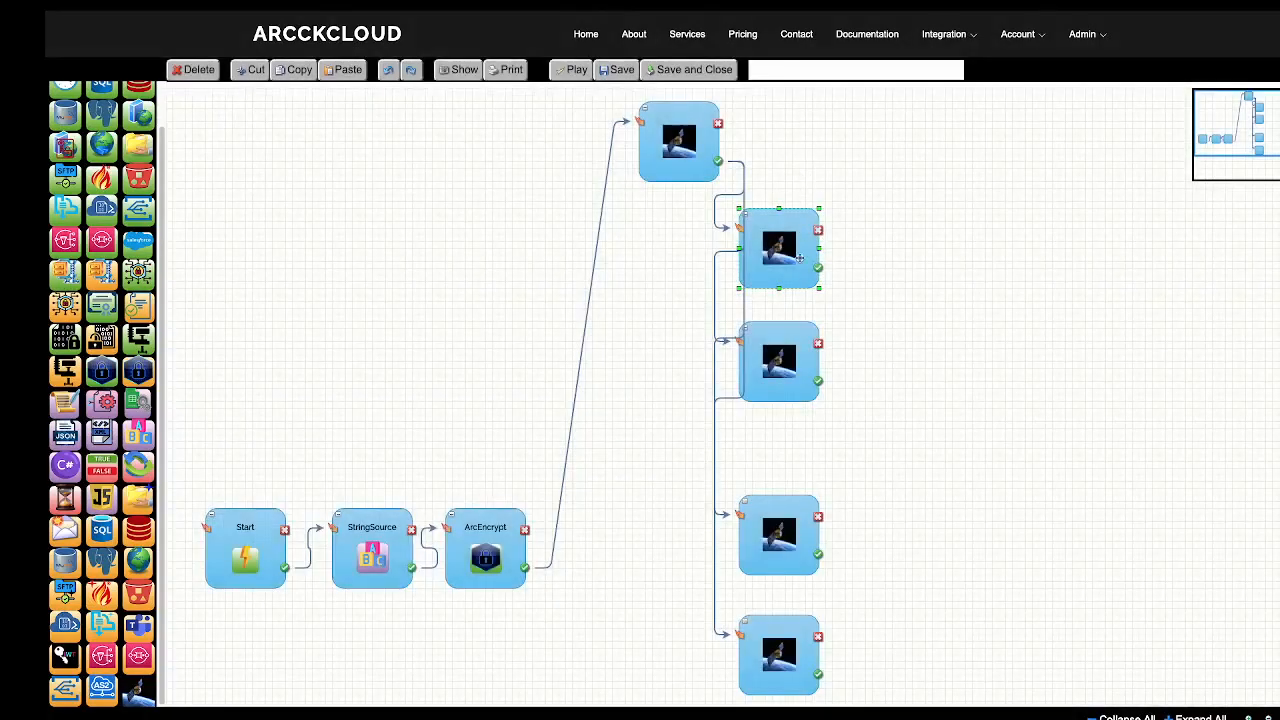
- Set the image name of the second stacked block to b2.png
double_click(780, 330)
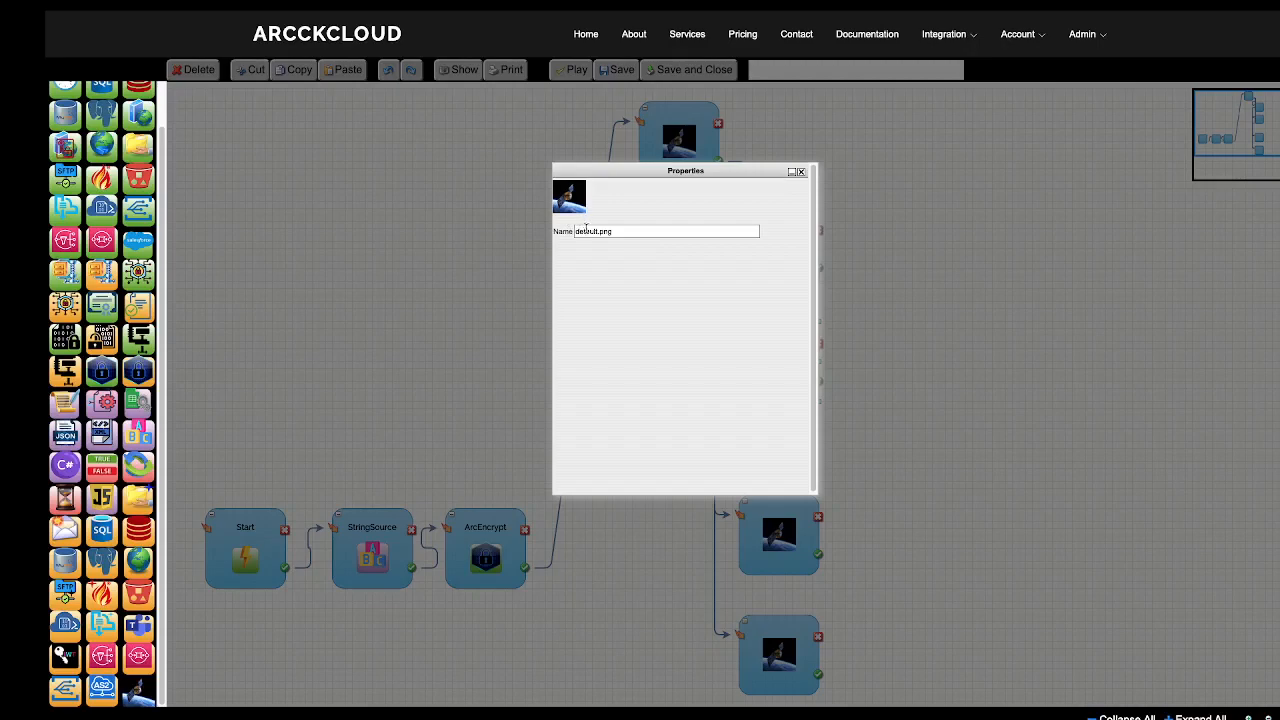
drag(598, 231, 571, 232)
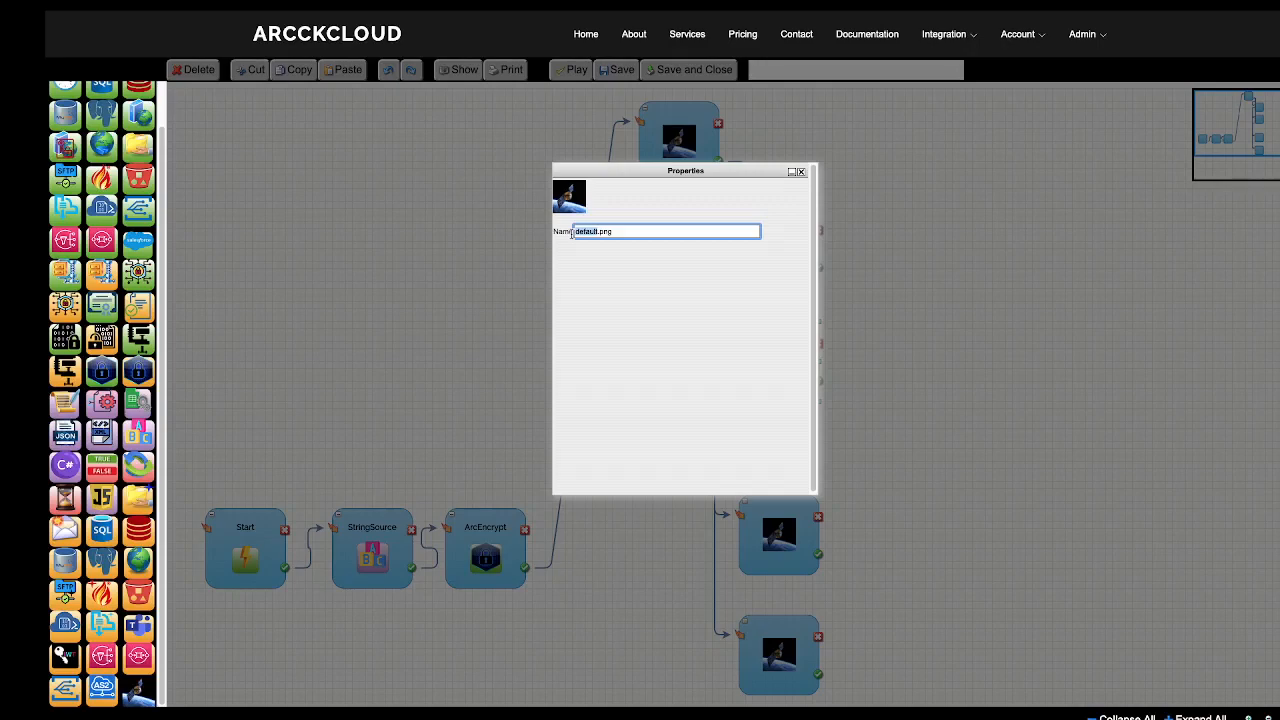
text(b2)
click(800, 171)
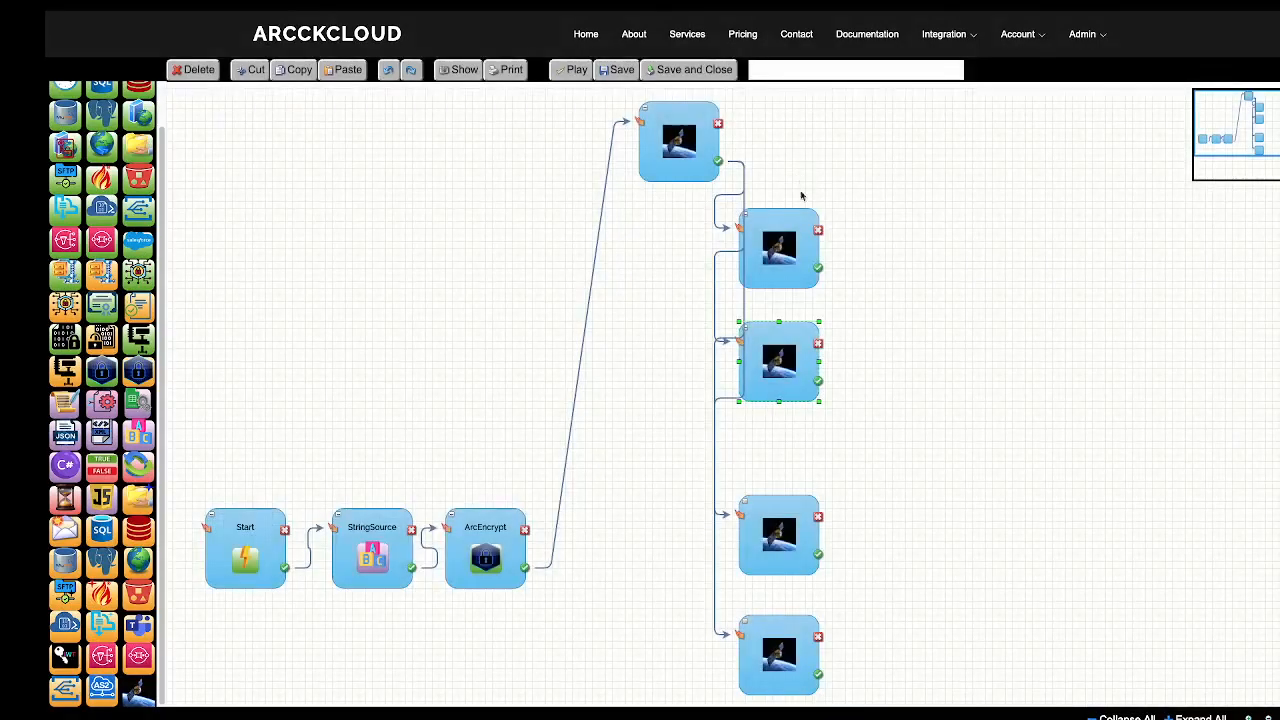
- Set the image name of the third stacked block to carrier.png
double_click(771, 516)
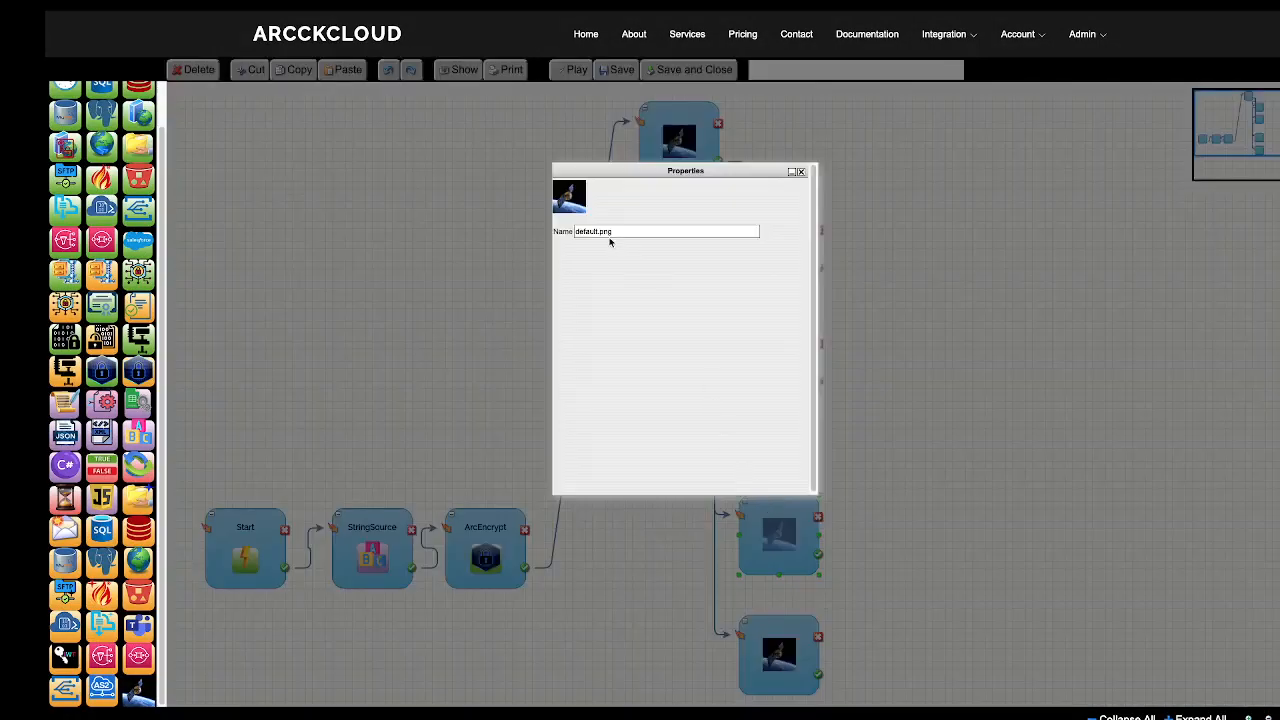
double_click(596, 231)
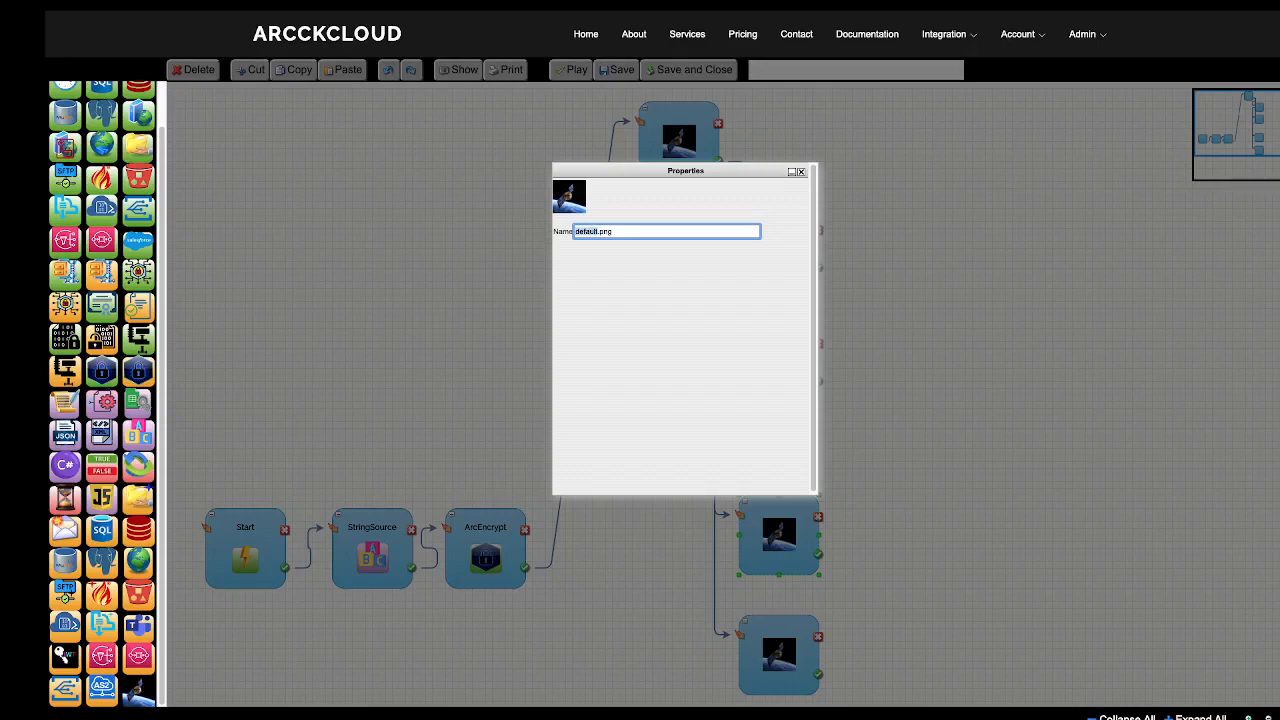
text(carrier)
click(800, 172)
- Set the image name of the lowest stacked block to sub.png
double_click(771, 640)
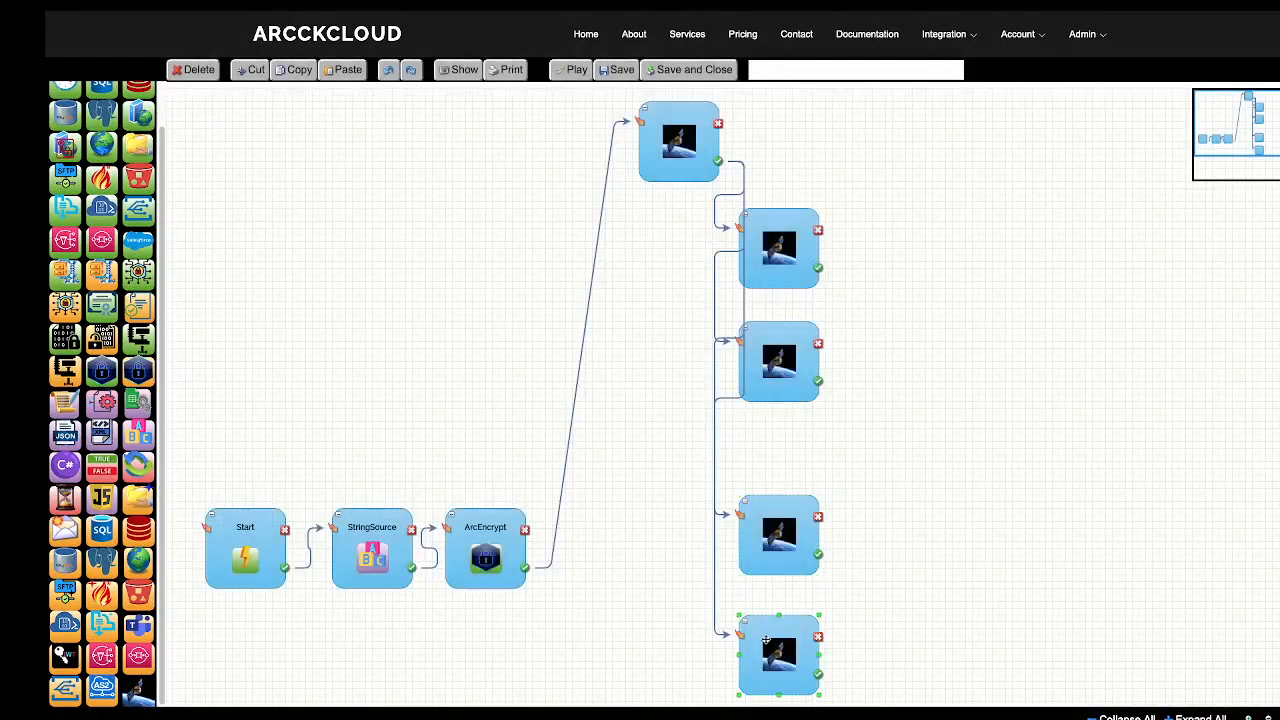
drag(598, 231, 533, 232)
text(sub)
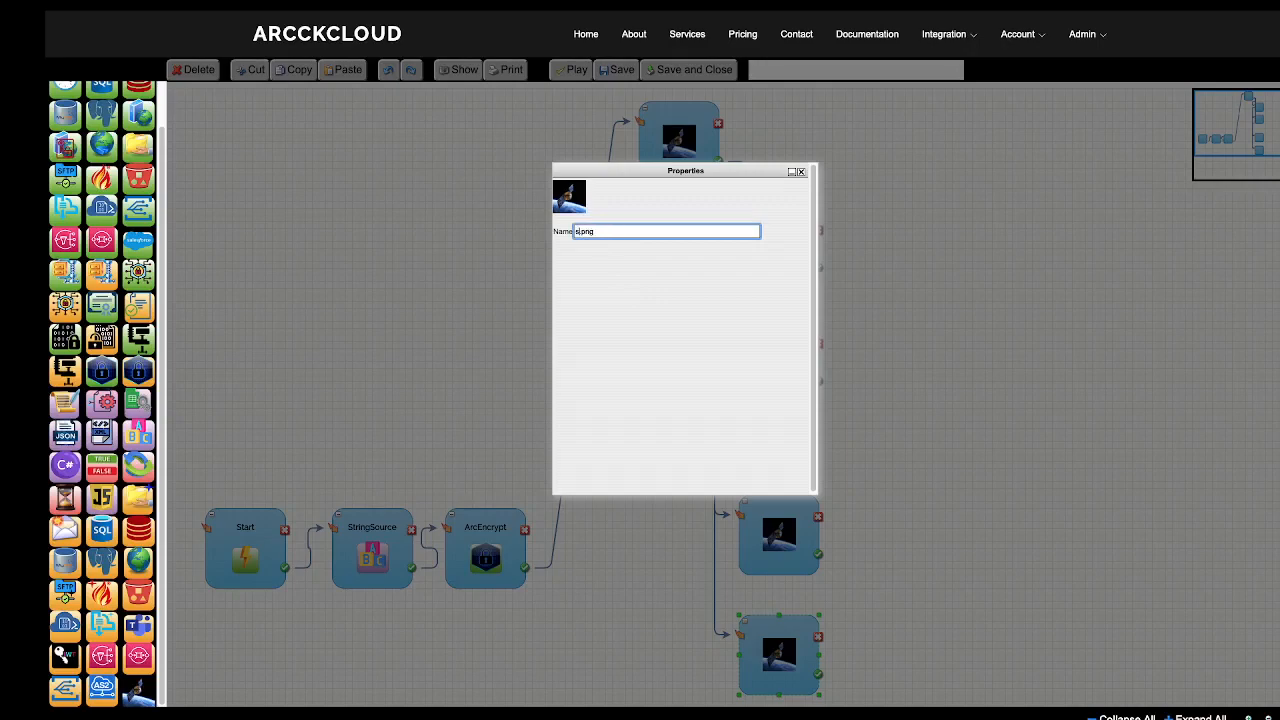
click(801, 172)
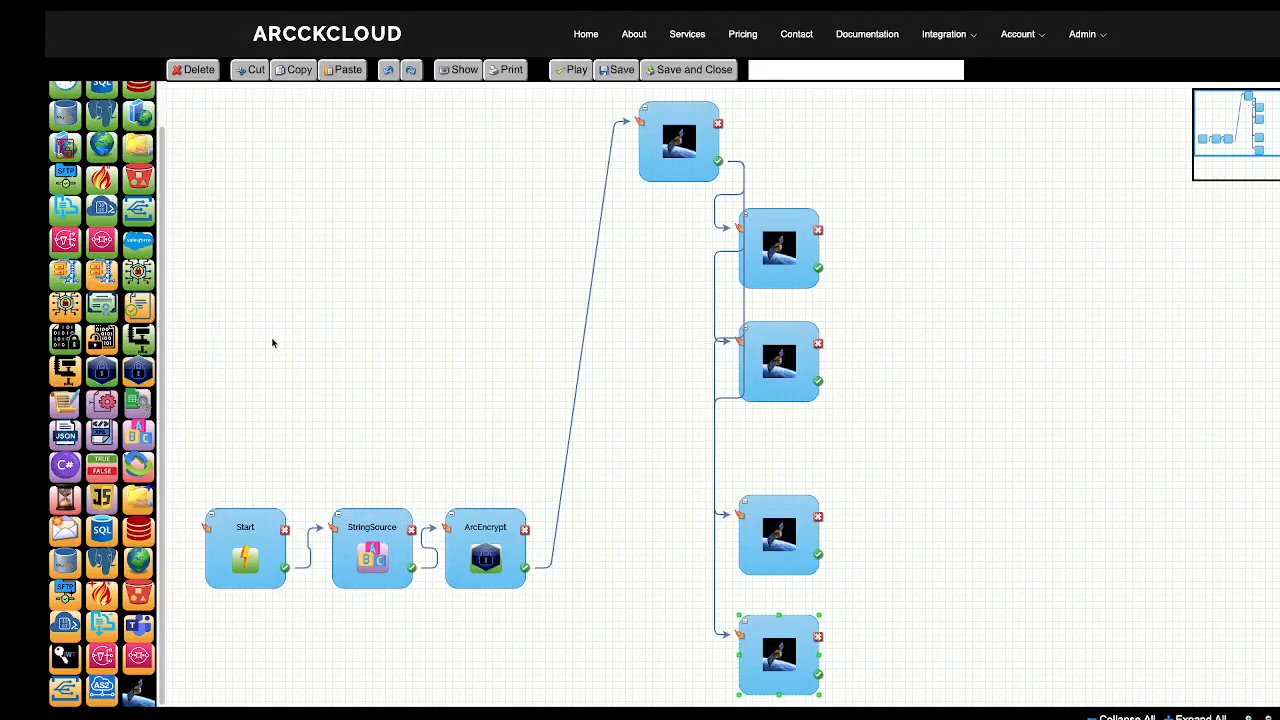
- Add ArcDecrypt blocks beside the upper three stacked recipient blocks and link the first two recipients to theirs
drag(130, 375, 867, 210)
drag(818, 268, 866, 235)
drag(138, 380, 865, 327)
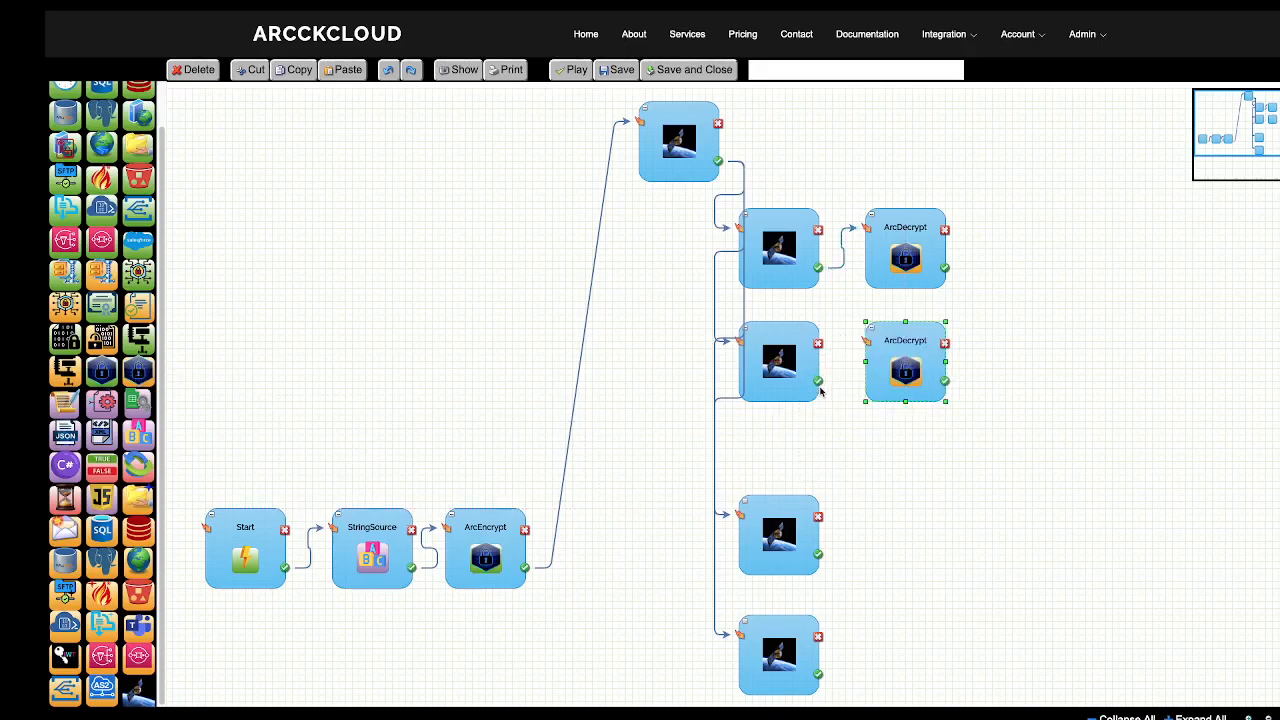
drag(818, 381, 866, 343)
drag(141, 383, 863, 498)
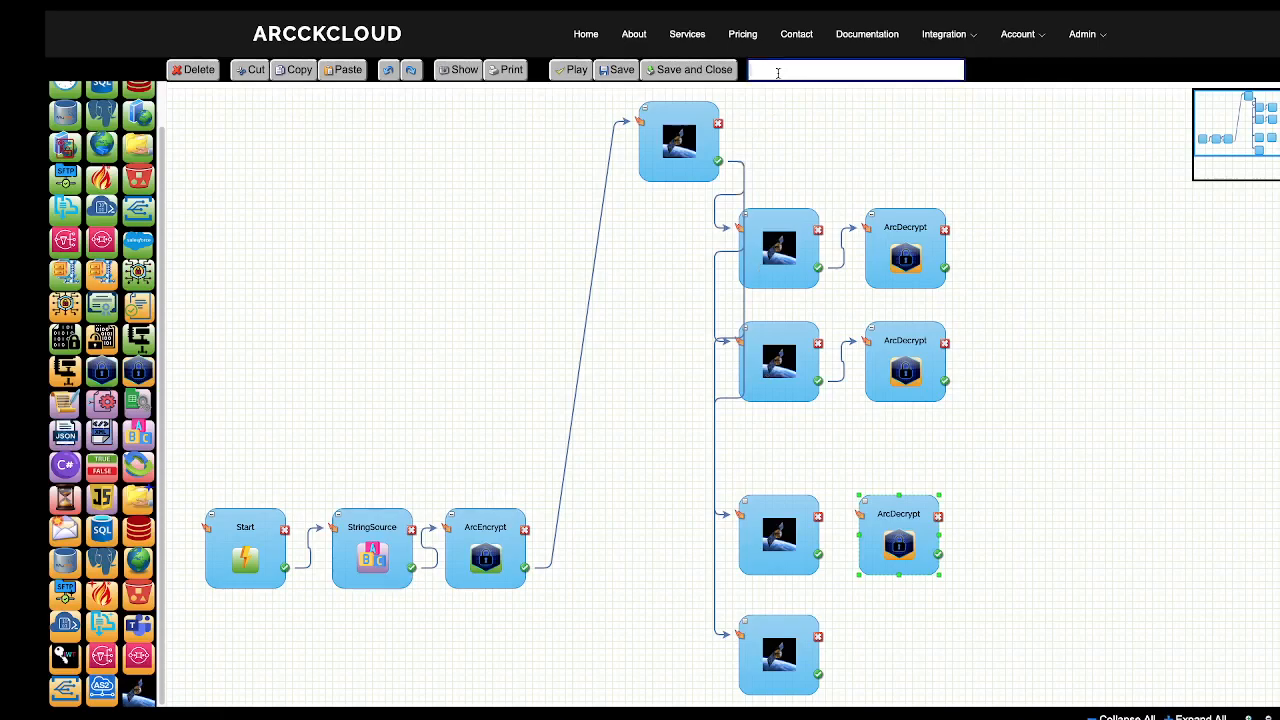
- Name the orchestration "UPLOAD TO MULTIPLE DATABASES DEMO"
text(UPLOAD TO MULTIPLE DATA)
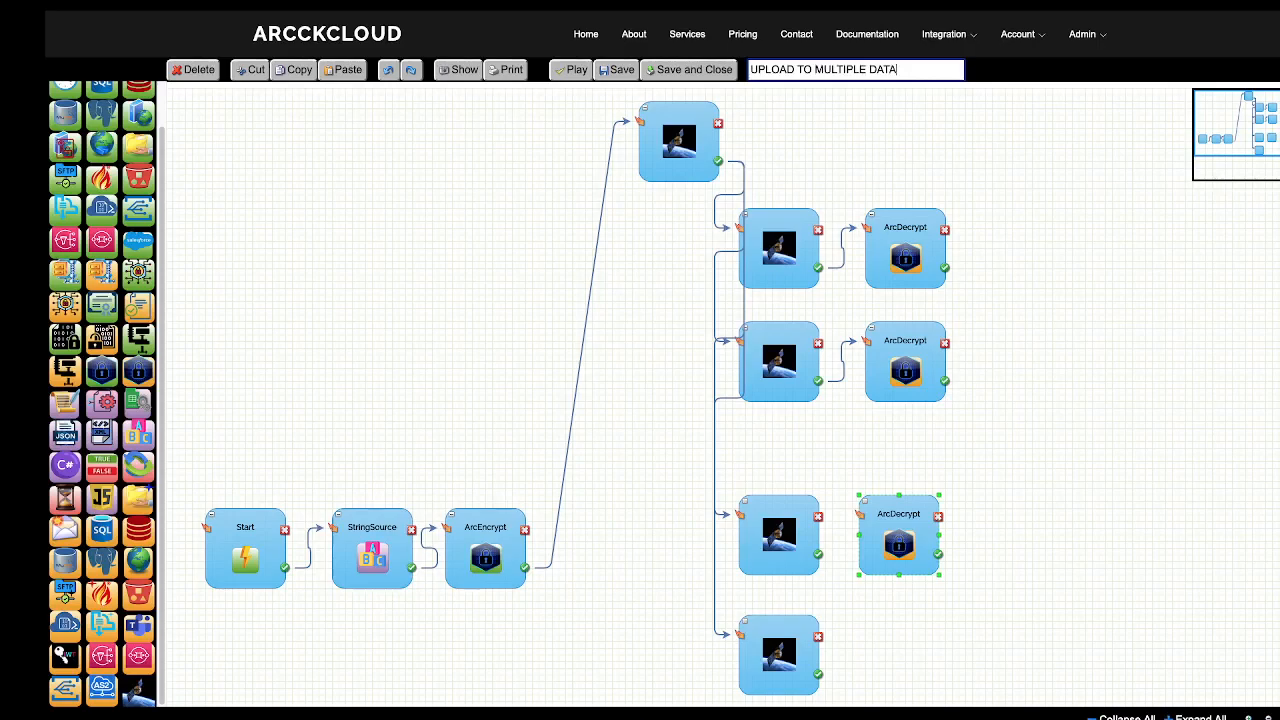
text(BASES DEMO)
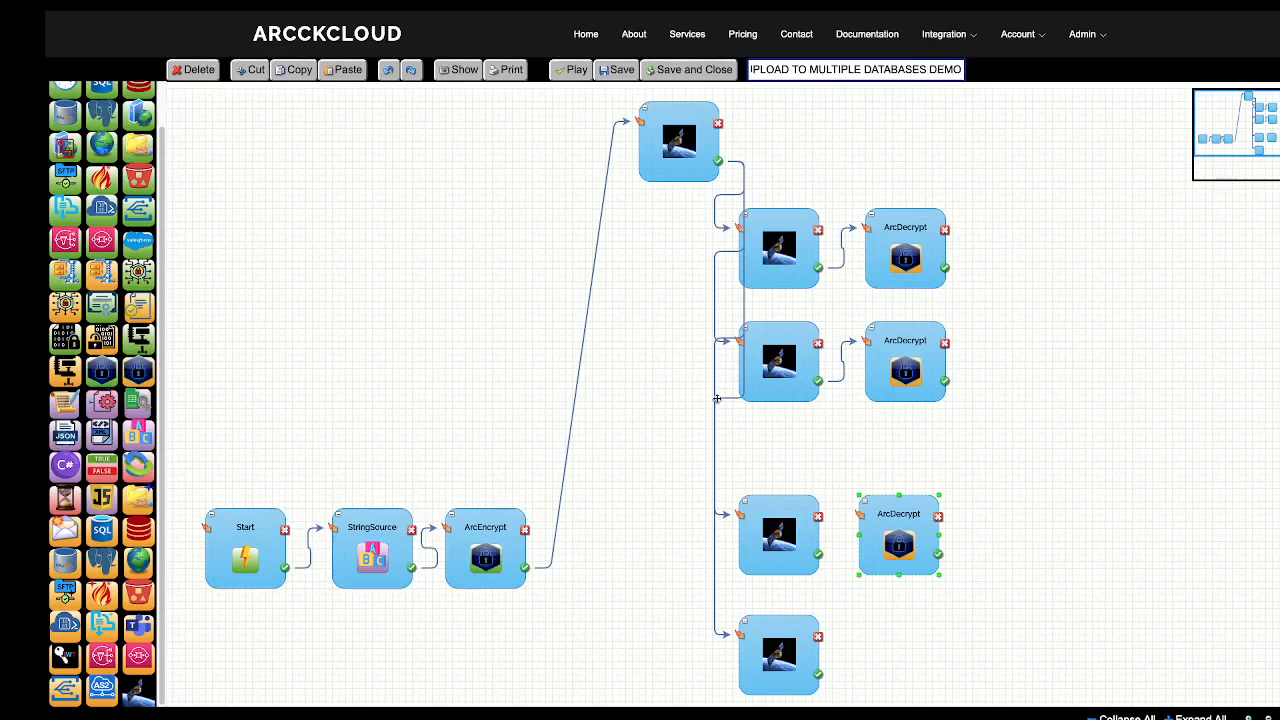
- Link the third recipient block to its ArcDecrypt block and save the orchestration
drag(818, 552, 852, 518)
click(618, 70)
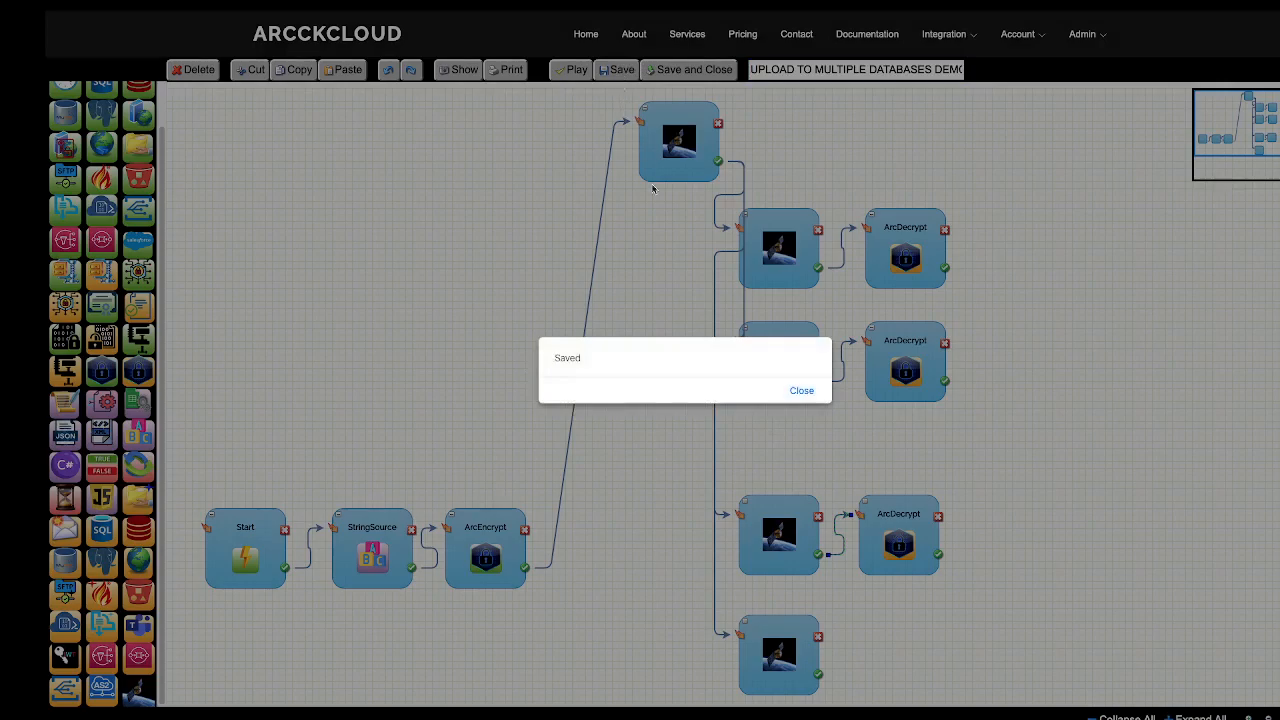
click(802, 391)
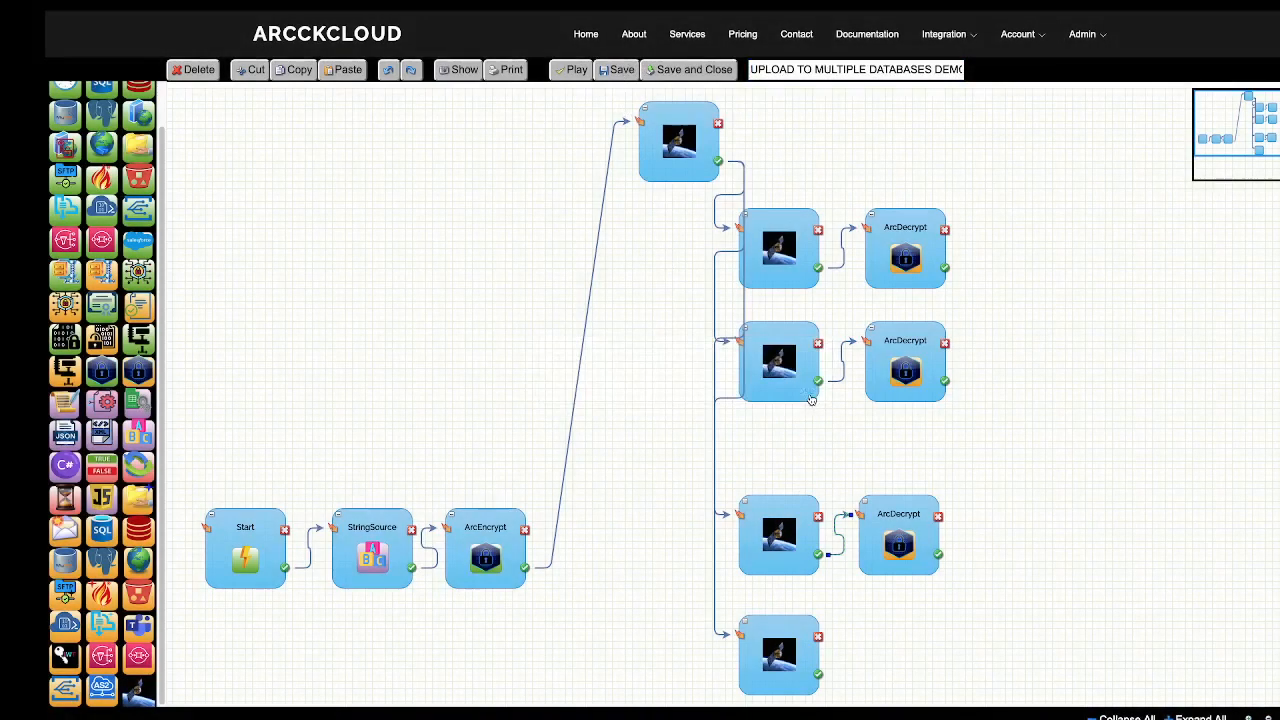
- Add an ArcDecrypt block beside the lowest recipient block and link the recipient to it
drag(141, 350, 860, 617)
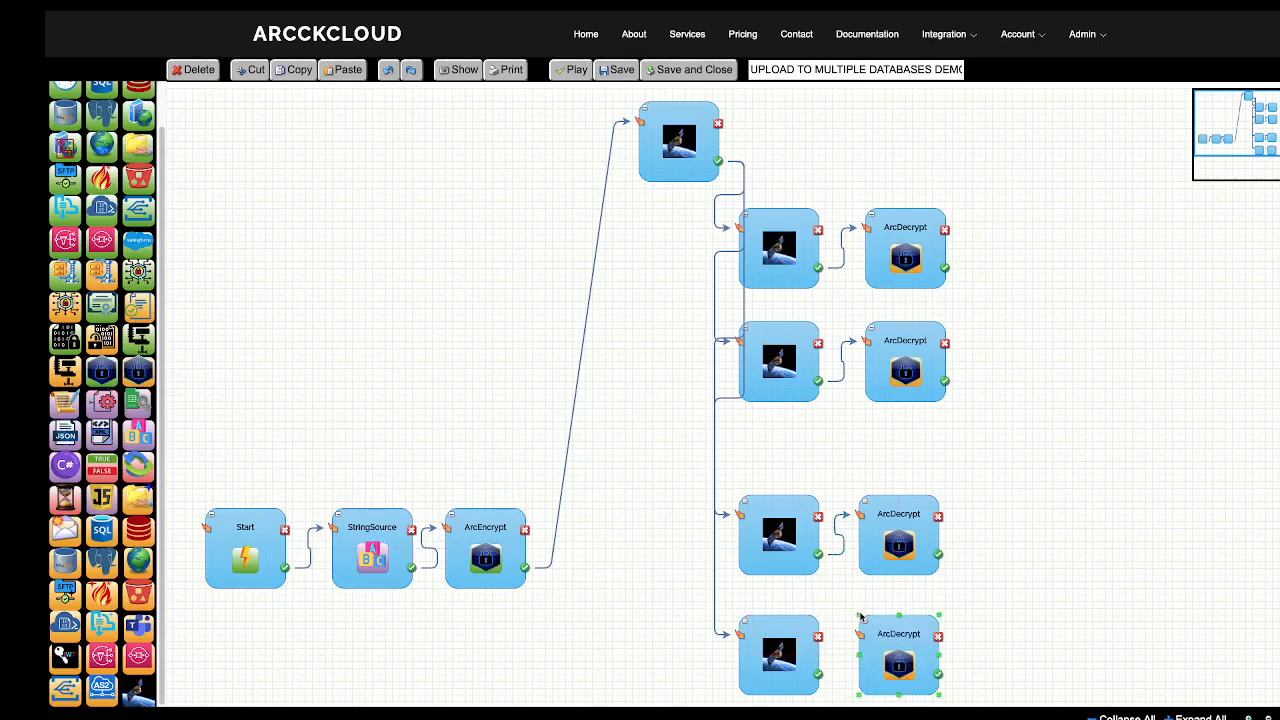
drag(820, 674, 866, 642)
- Add an MSSQL Source after the second ArcDecrypt block and a PostgresReceiver after the first, linking each to its ArcDecrypt block
scroll(140, 243, up, 1)
scroll(140, 243, up, 1)
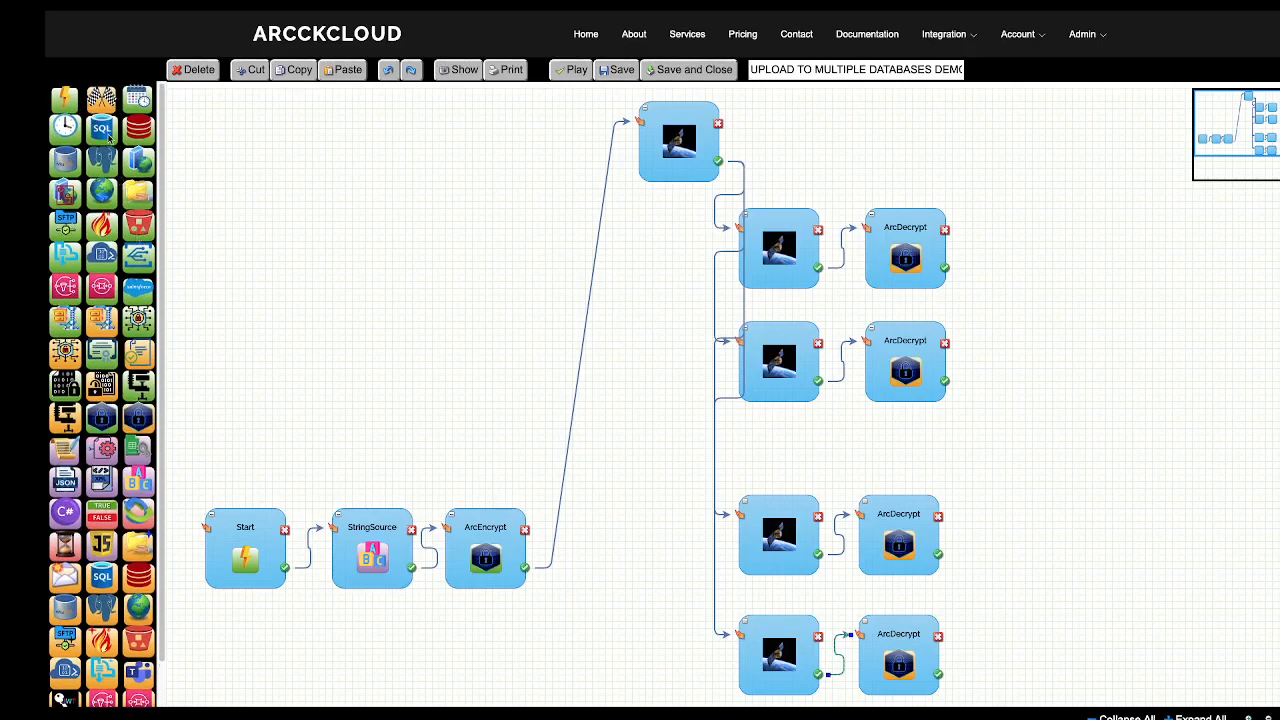
drag(108, 137, 994, 327)
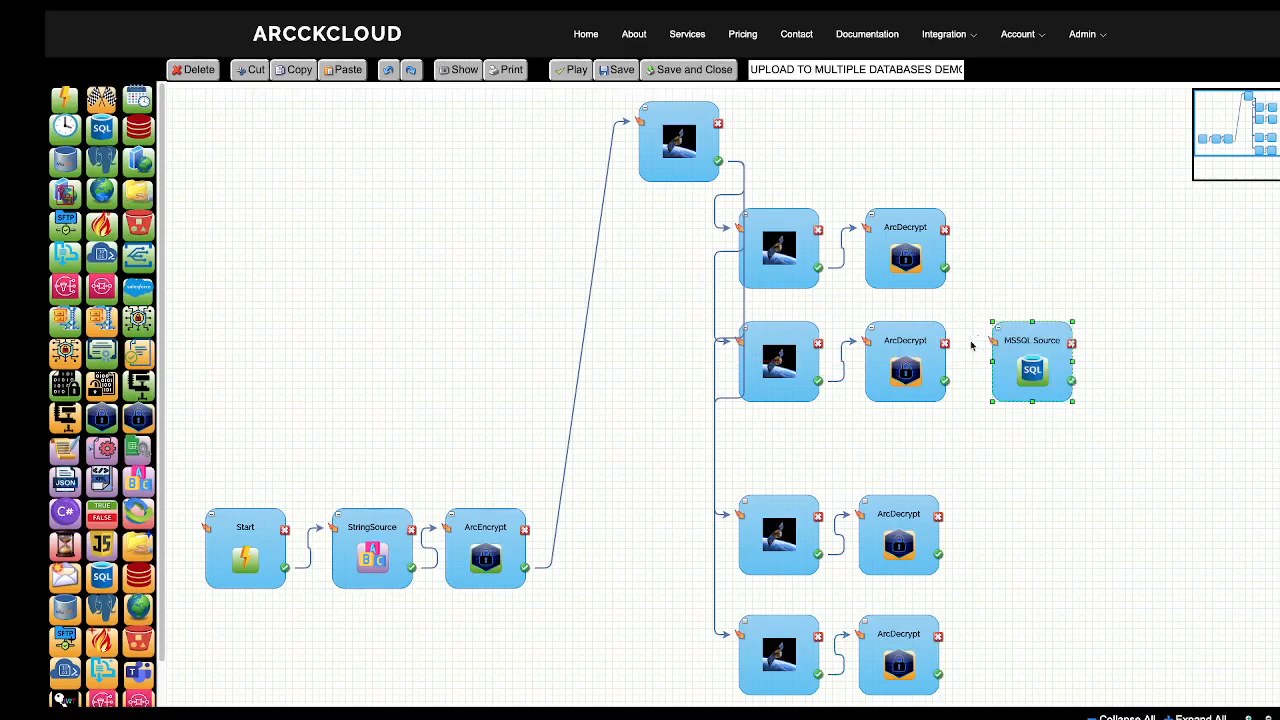
drag(947, 383, 988, 342)
drag(72, 168, 990, 210)
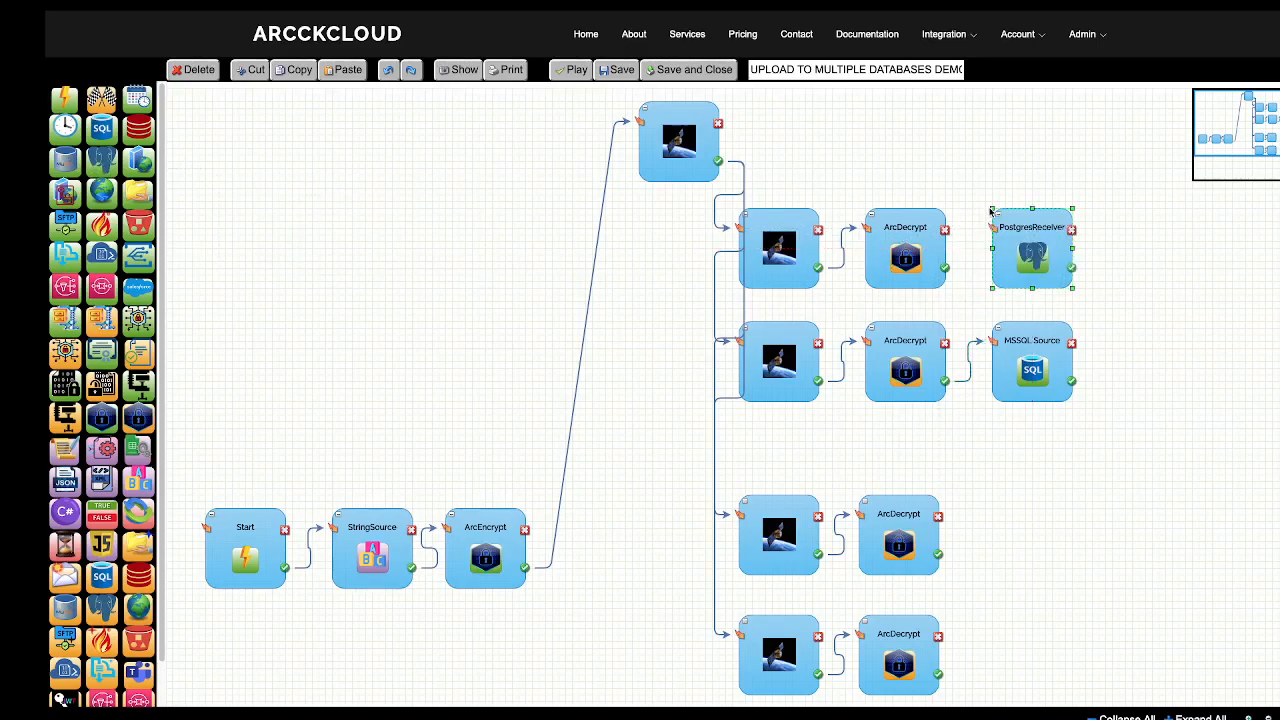
drag(948, 270, 988, 228)
- Add an OracleReceiver after the third ArcDecrypt block and a MySQLReceiver after the fourth, linking each to its ArcDecrypt block
drag(112, 160, 992, 500)
drag(942, 556, 996, 516)
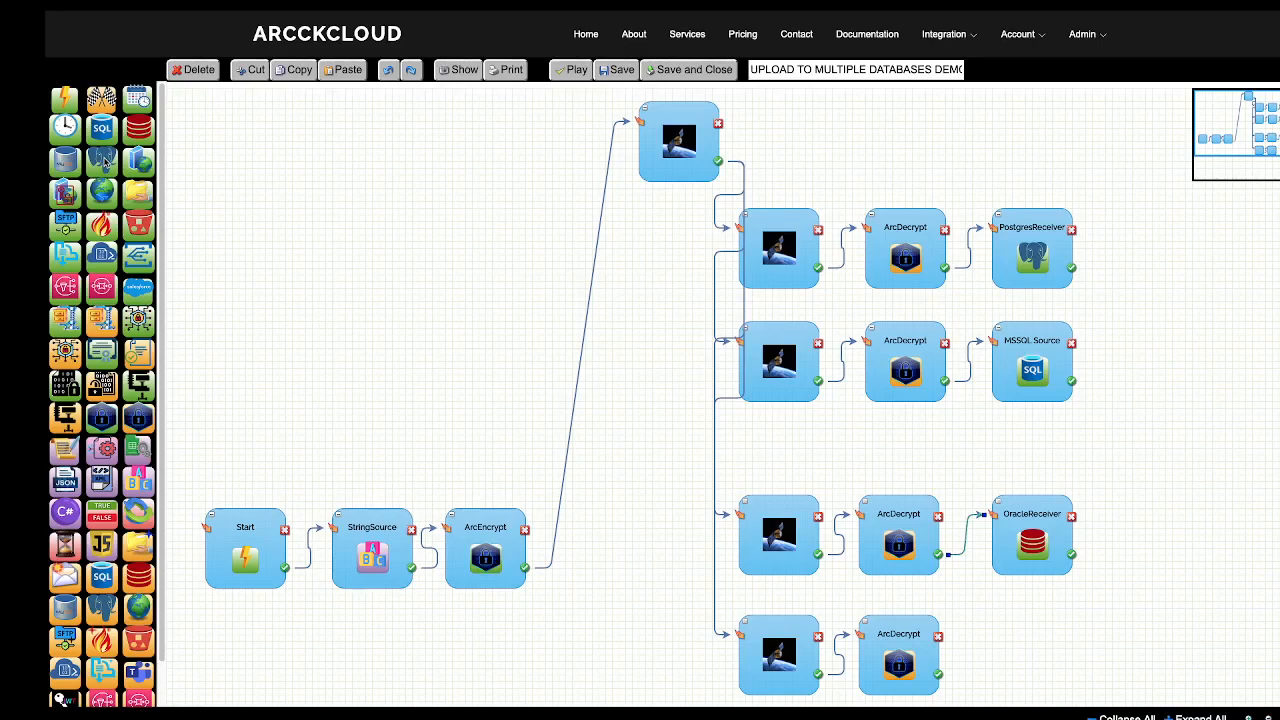
drag(104, 161, 992, 617)
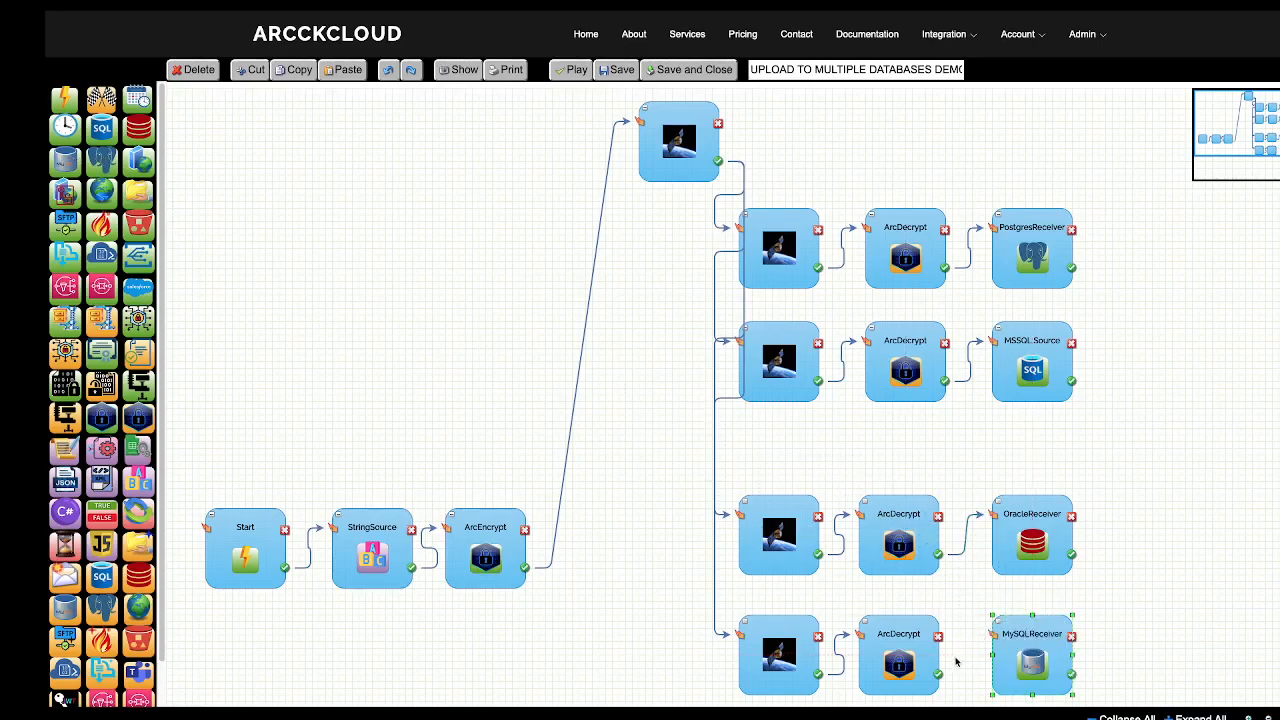
drag(945, 676, 995, 634)
- Add a Finish block fed by all four database blocks and save the orchestration
drag(101, 100, 1153, 402)
drag(1071, 268, 1152, 417)
drag(1073, 381, 1150, 417)
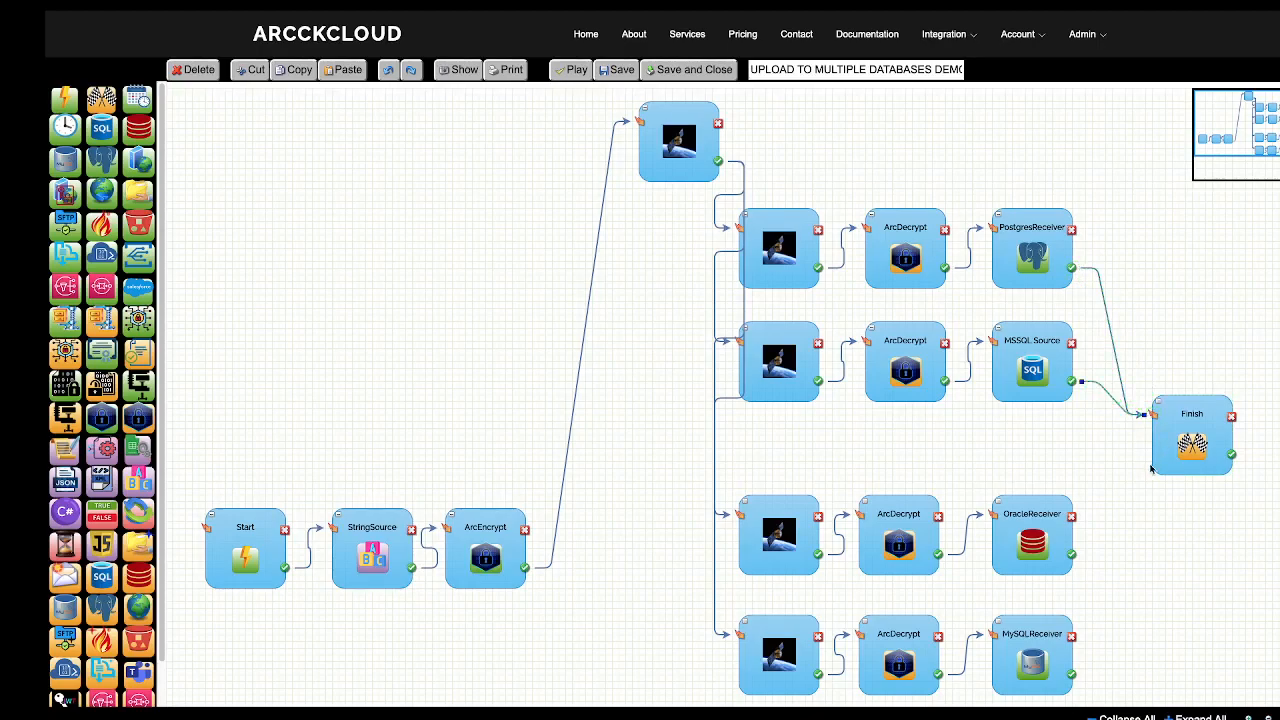
drag(1072, 553, 1153, 420)
drag(1072, 673, 1146, 418)
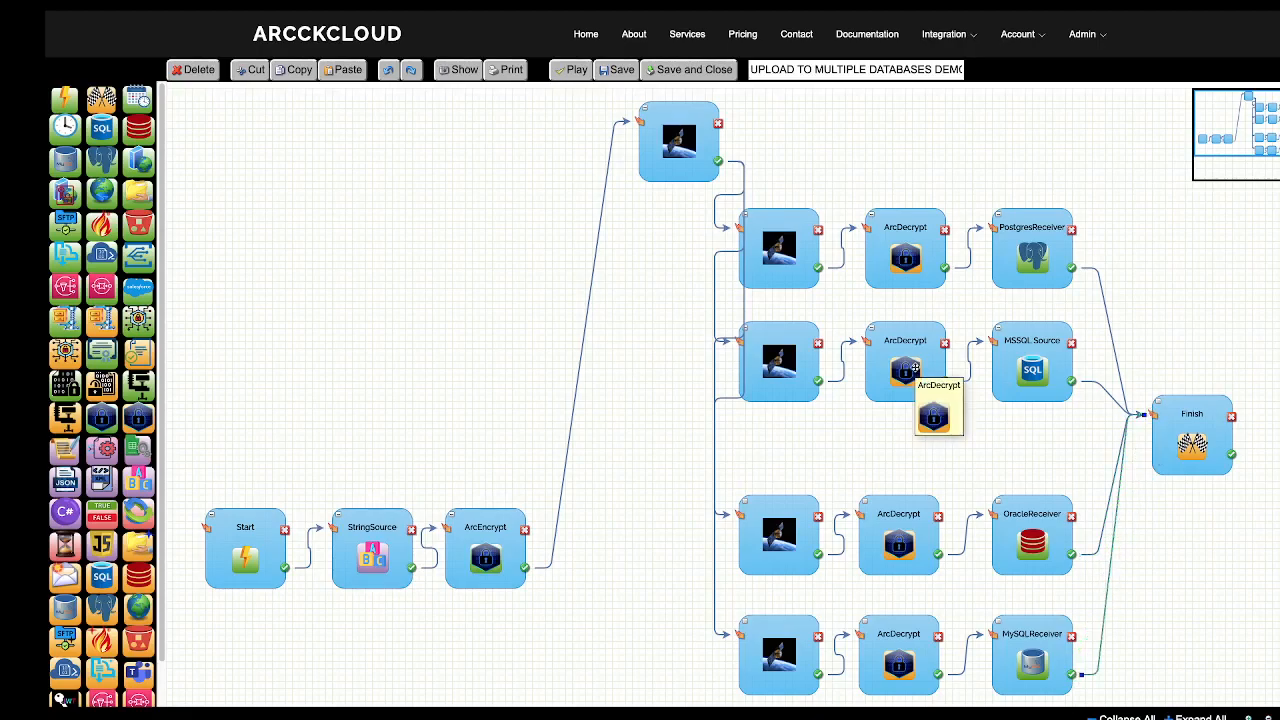
click(617, 71)
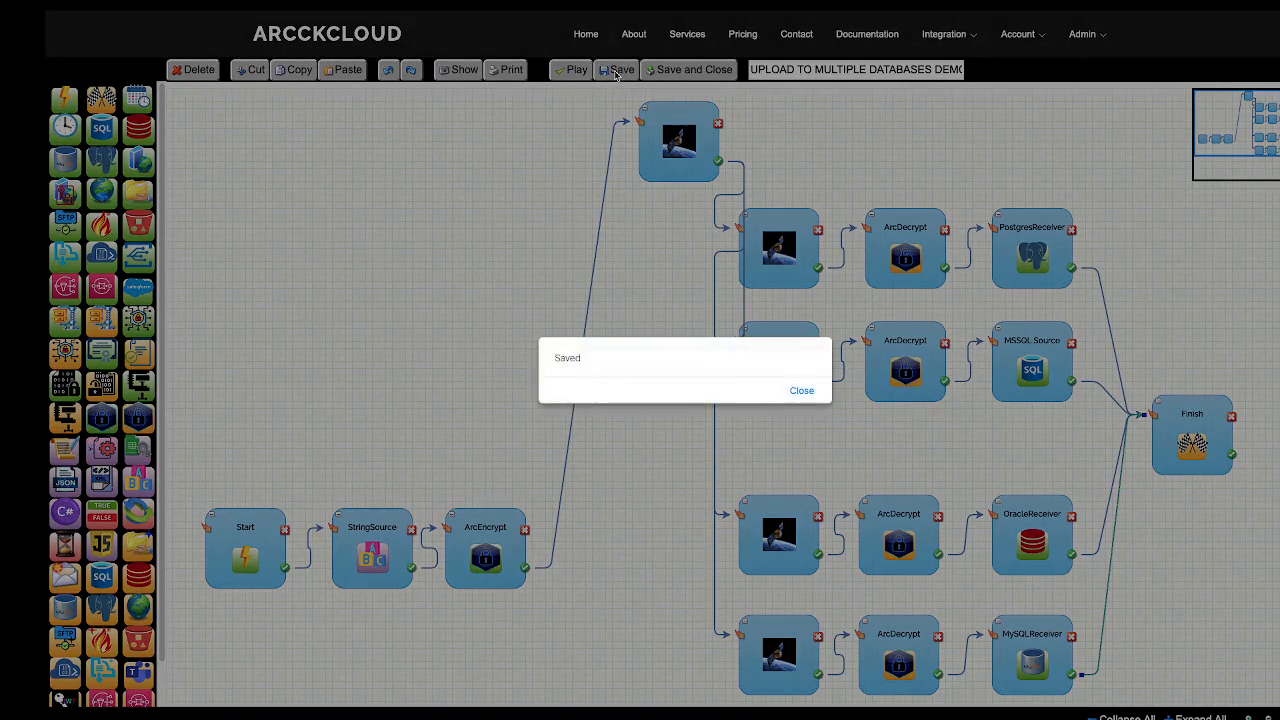
click(802, 392)
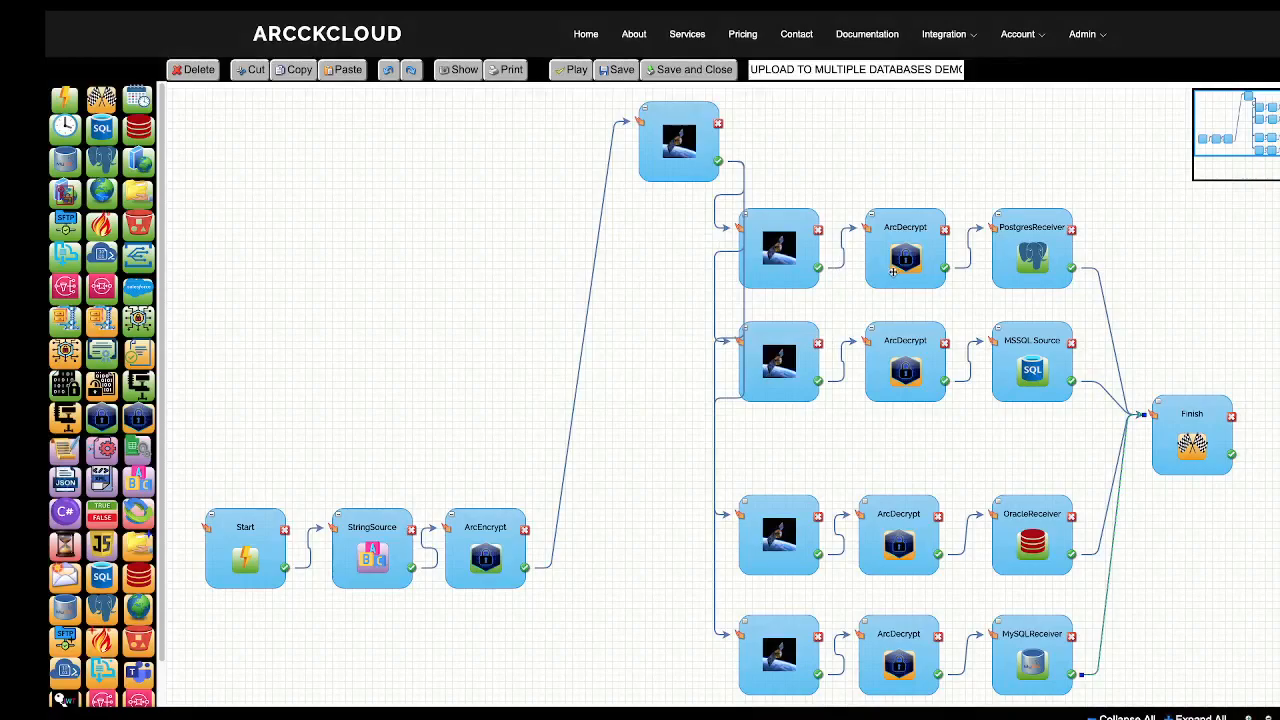
- Check the property fields of the ArcDecrypt block that feeds PostgresReceiver
double_click(873, 269)
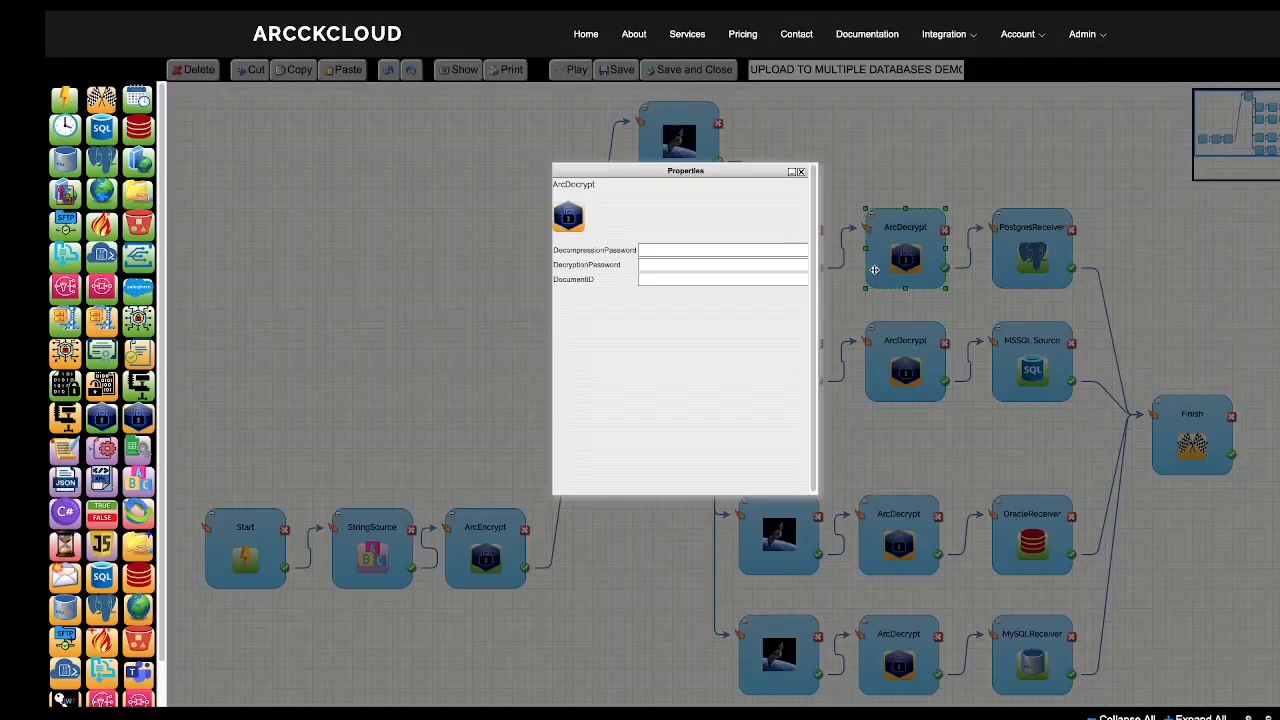
click(800, 172)
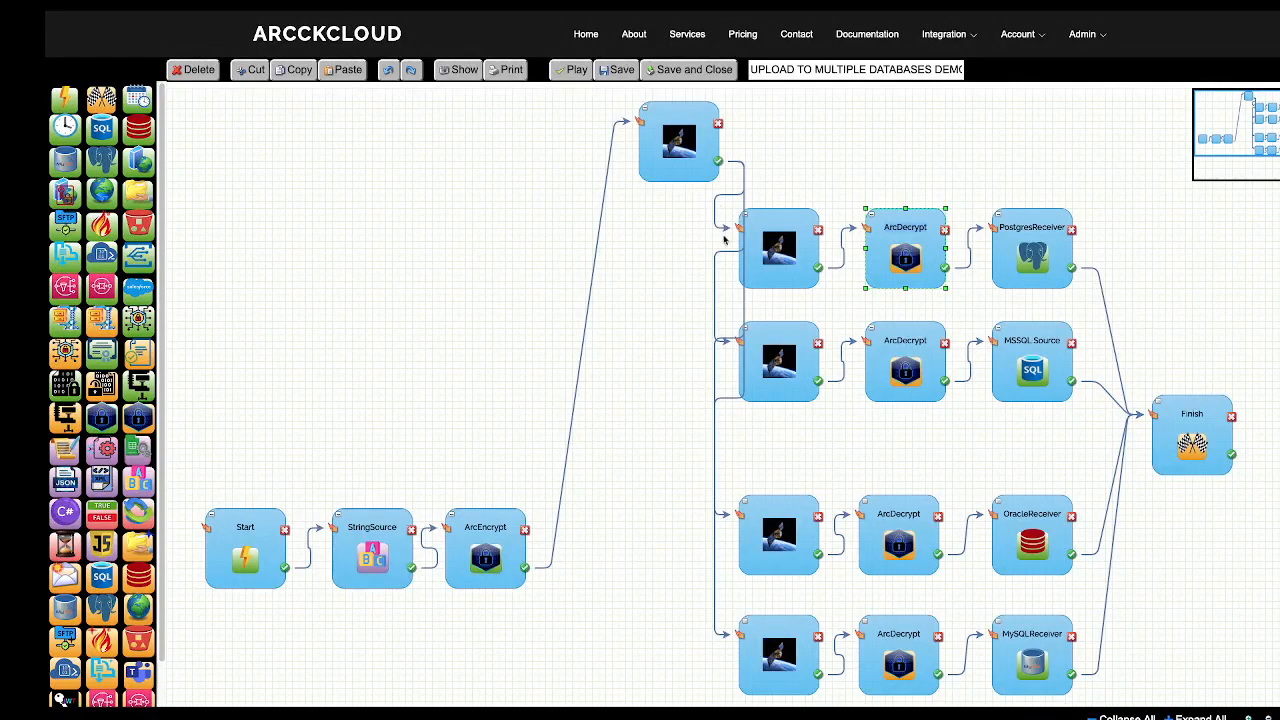
click(574, 70)
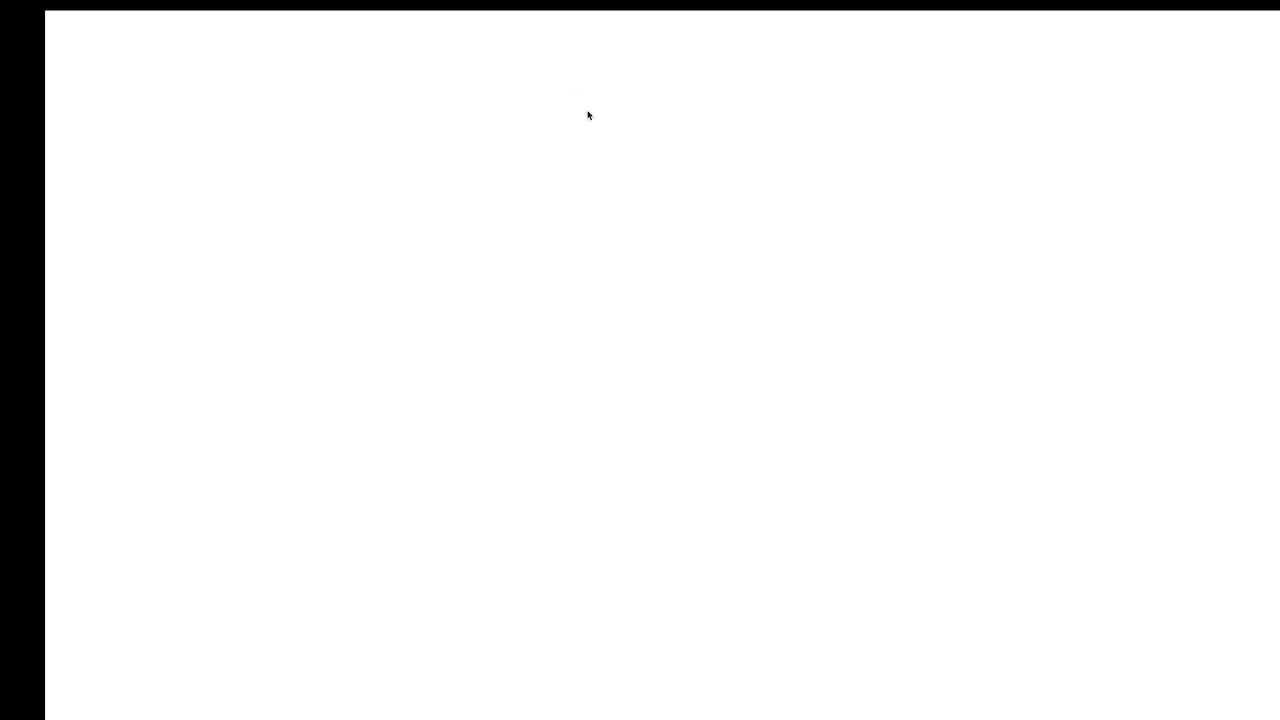
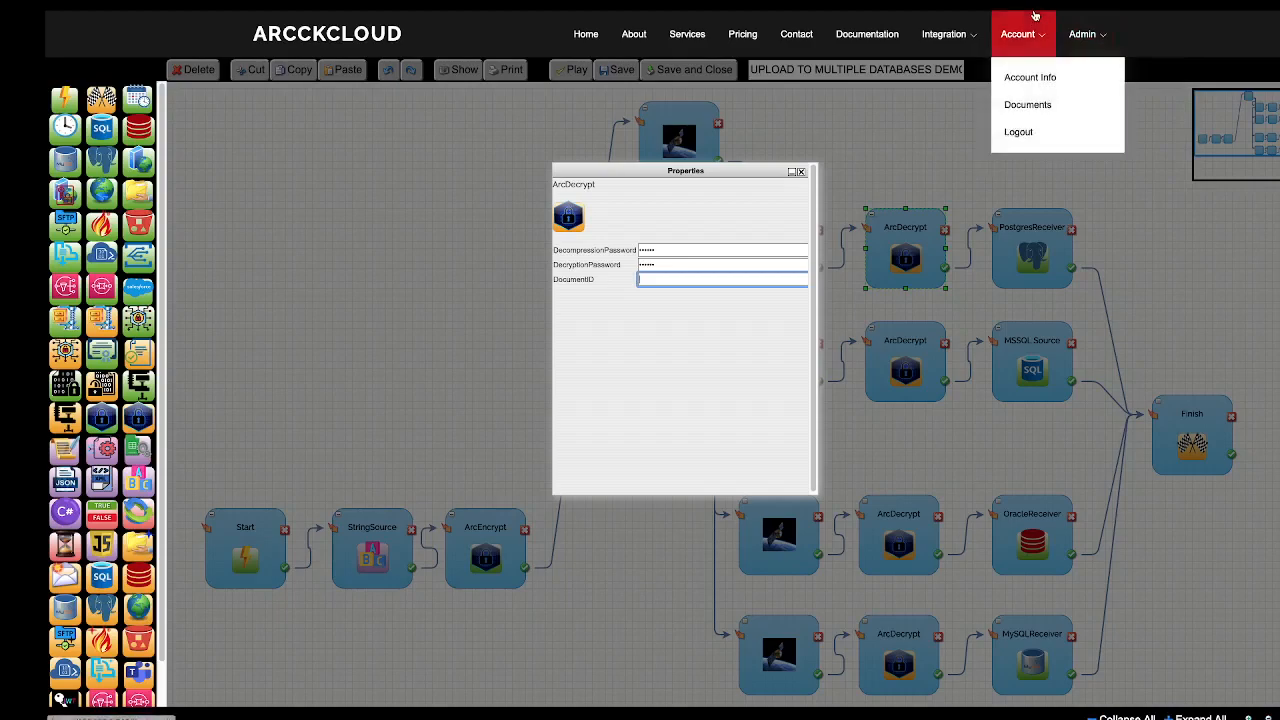
- Copy the Id of the "Public Key of Bird" document and use it as the DocumentID of the ArcDecrypt block before PostgresReceiver
click(920, 72)
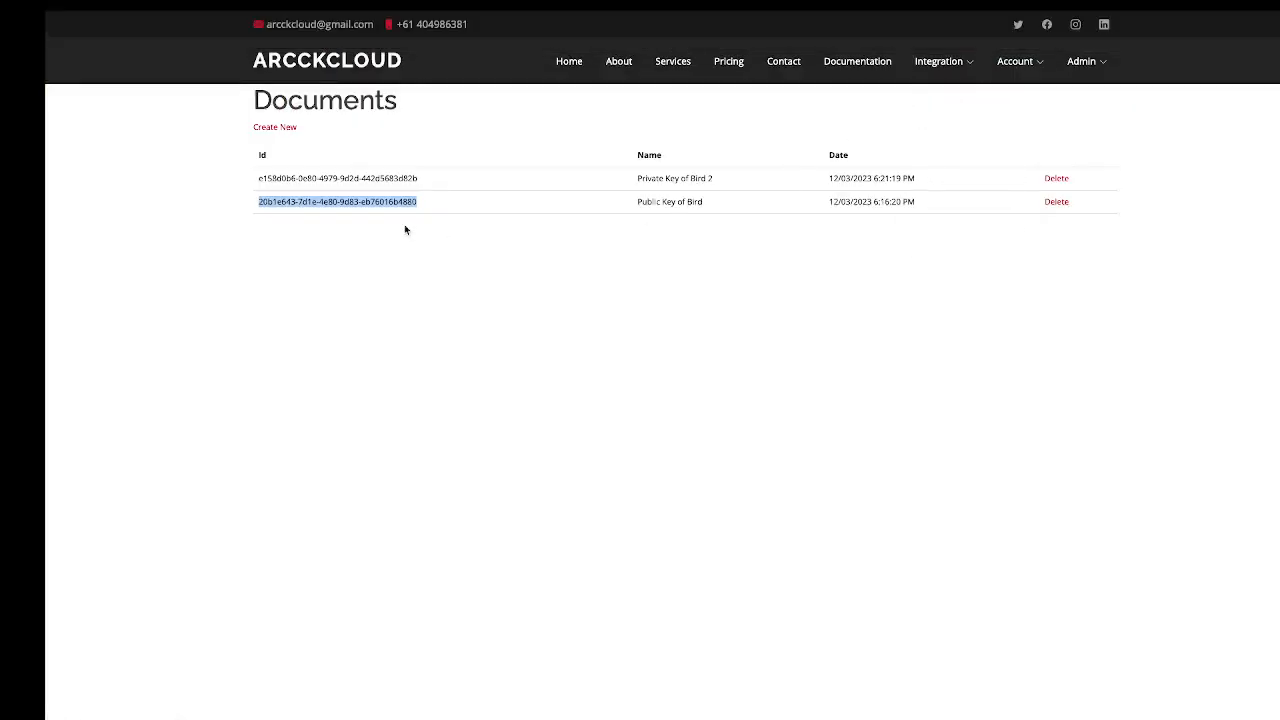
right_click(348, 205)
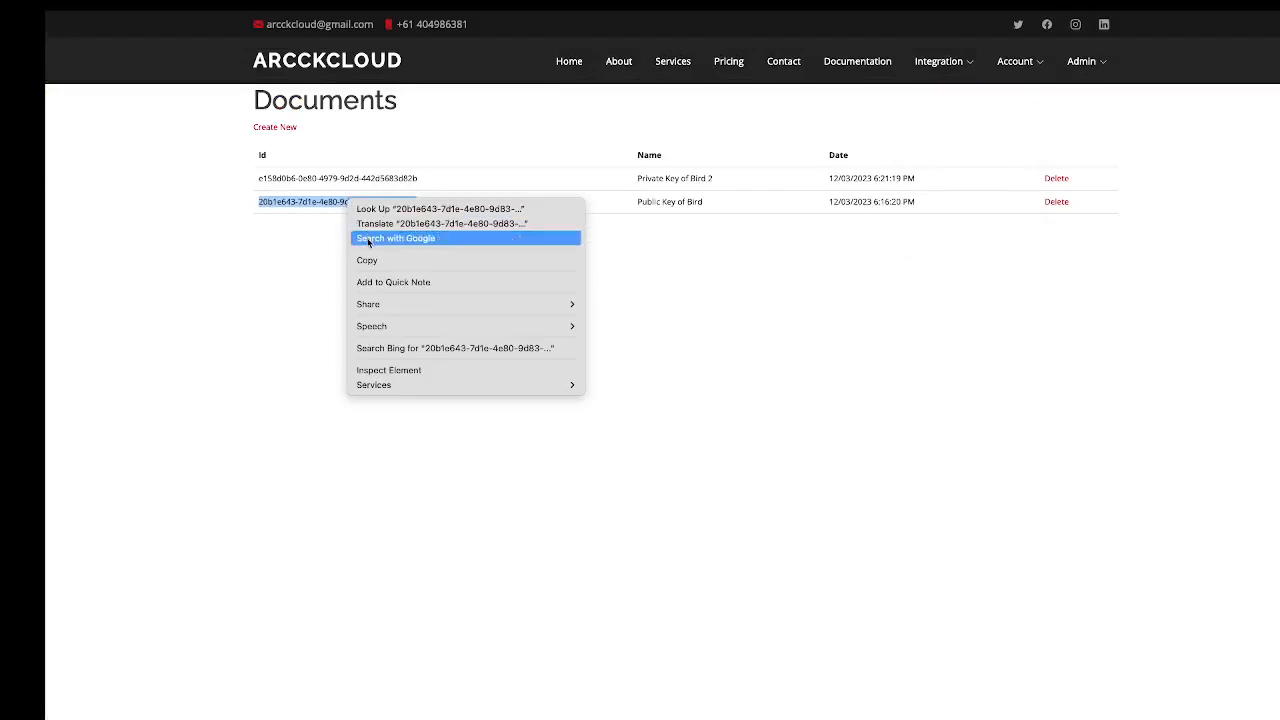
click(529, 255)
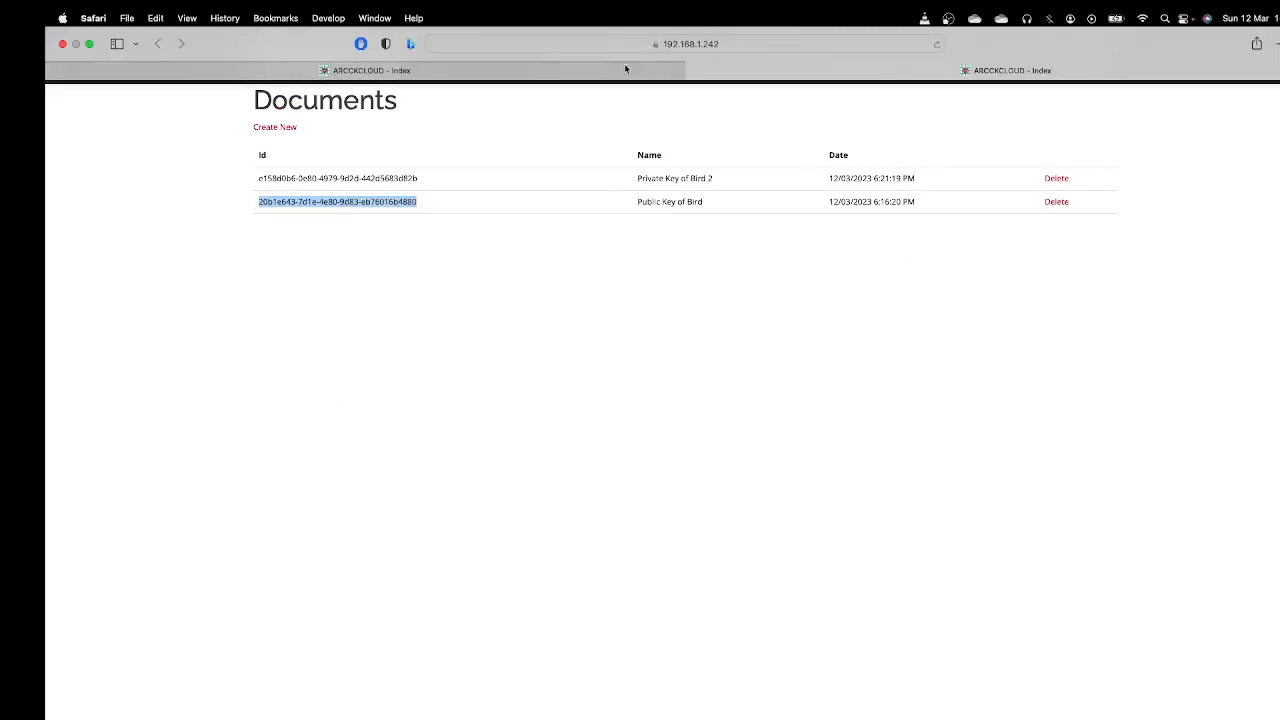
click(1040, 63)
right_click(698, 282)
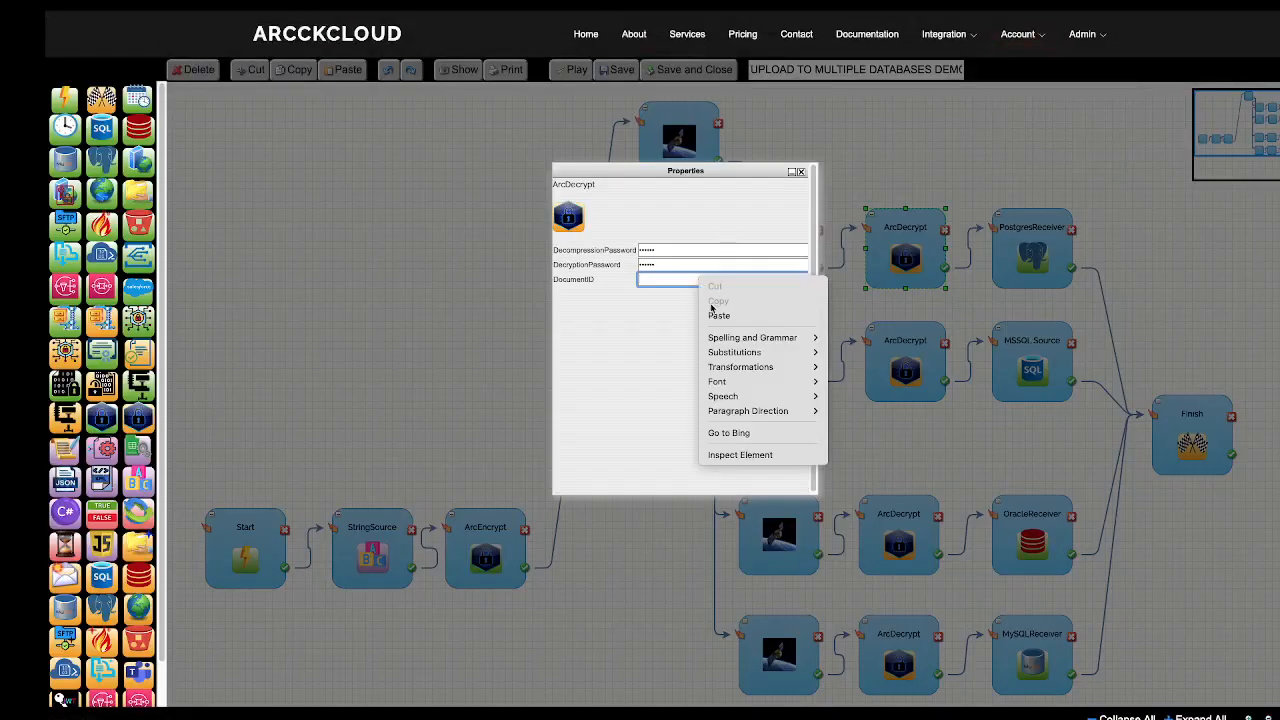
click(716, 314)
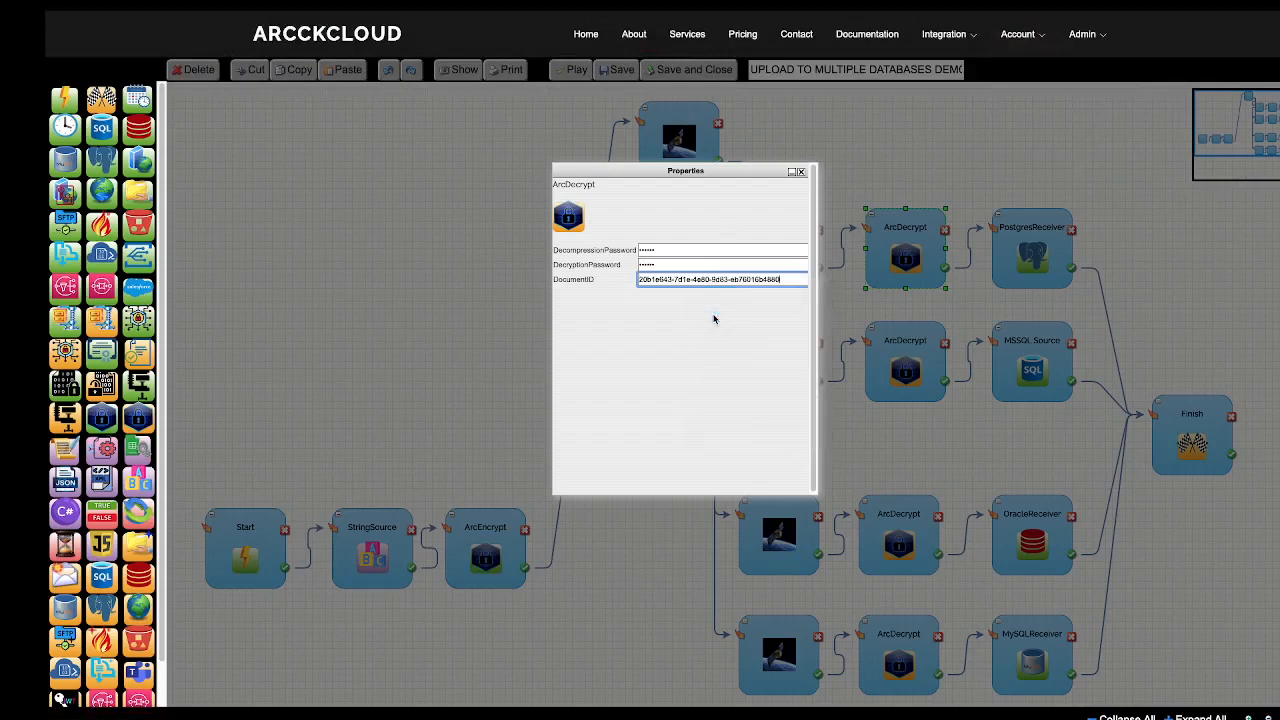
click(801, 172)
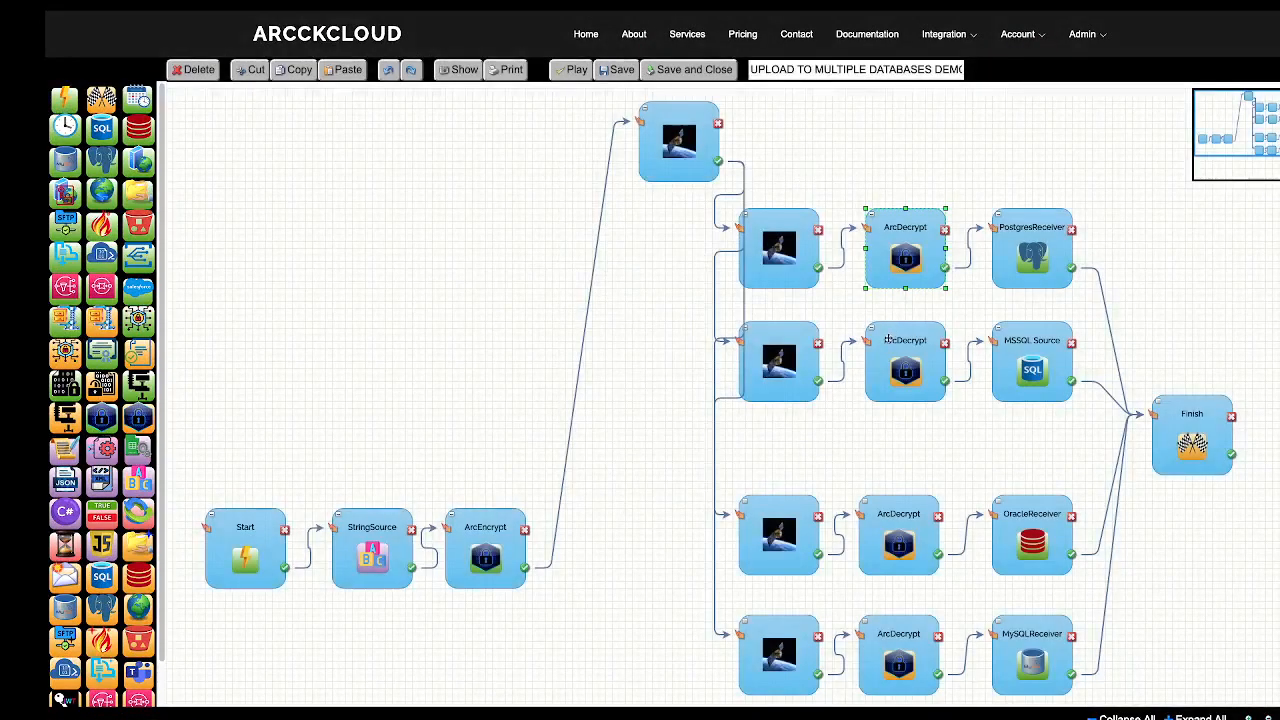
- Enter the decompression password, decryption password and copied DocumentID for the ArcDecrypt block before MSSQL Source
double_click(889, 337)
click(700, 250)
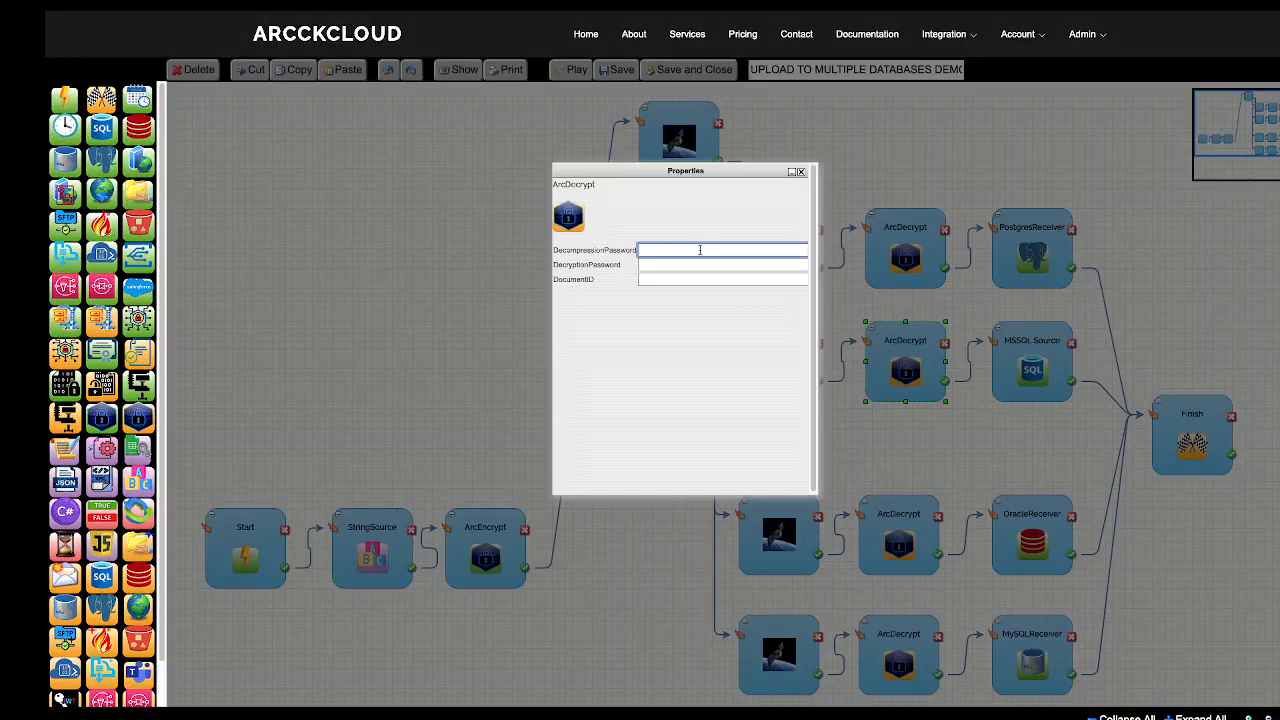
text(••)
click(689, 263)
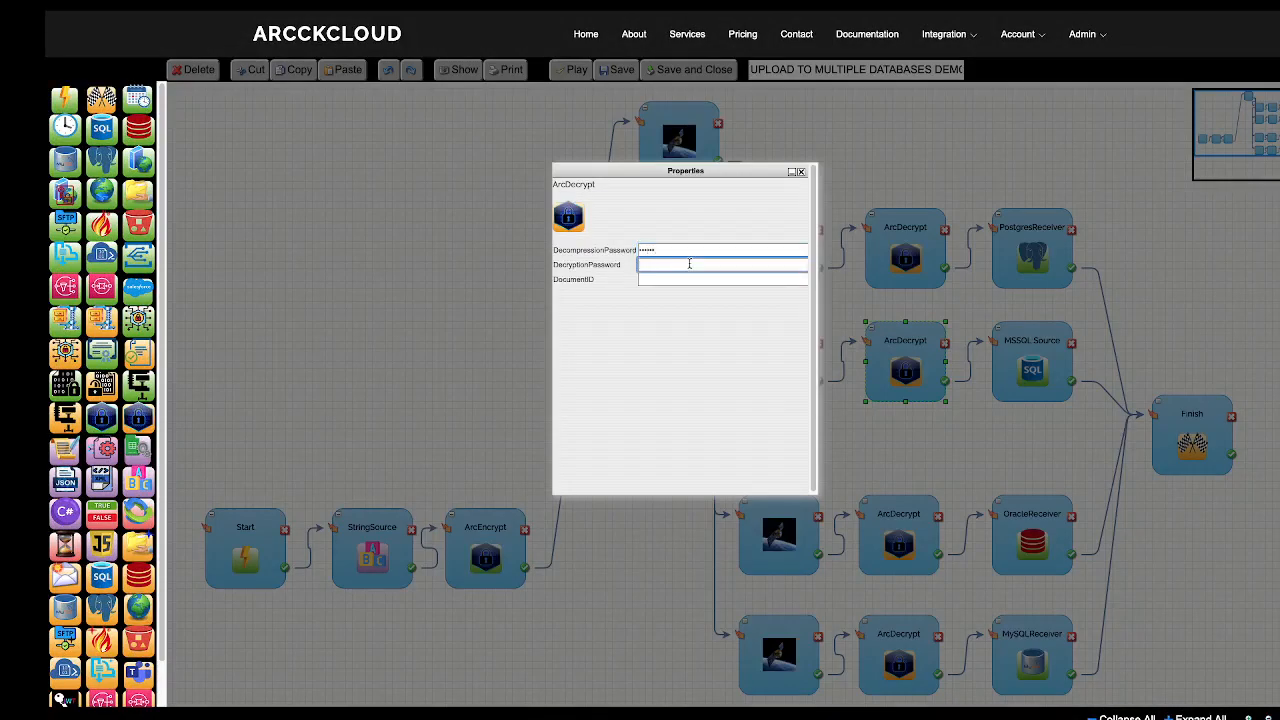
text(••)
click(674, 280)
key(ctrl+v)
click(800, 172)
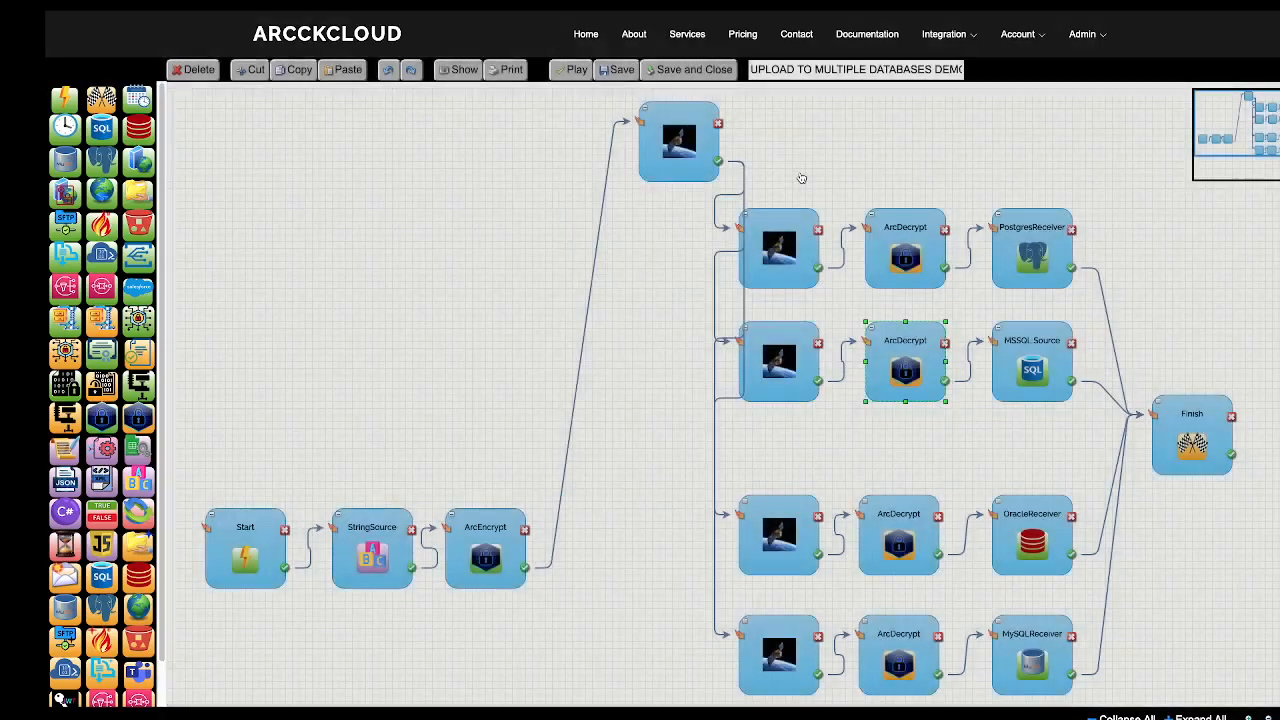
- Enter the decompression password, decryption password and copied DocumentID for the ArcDecrypt block before OracleReceiver
double_click(882, 500)
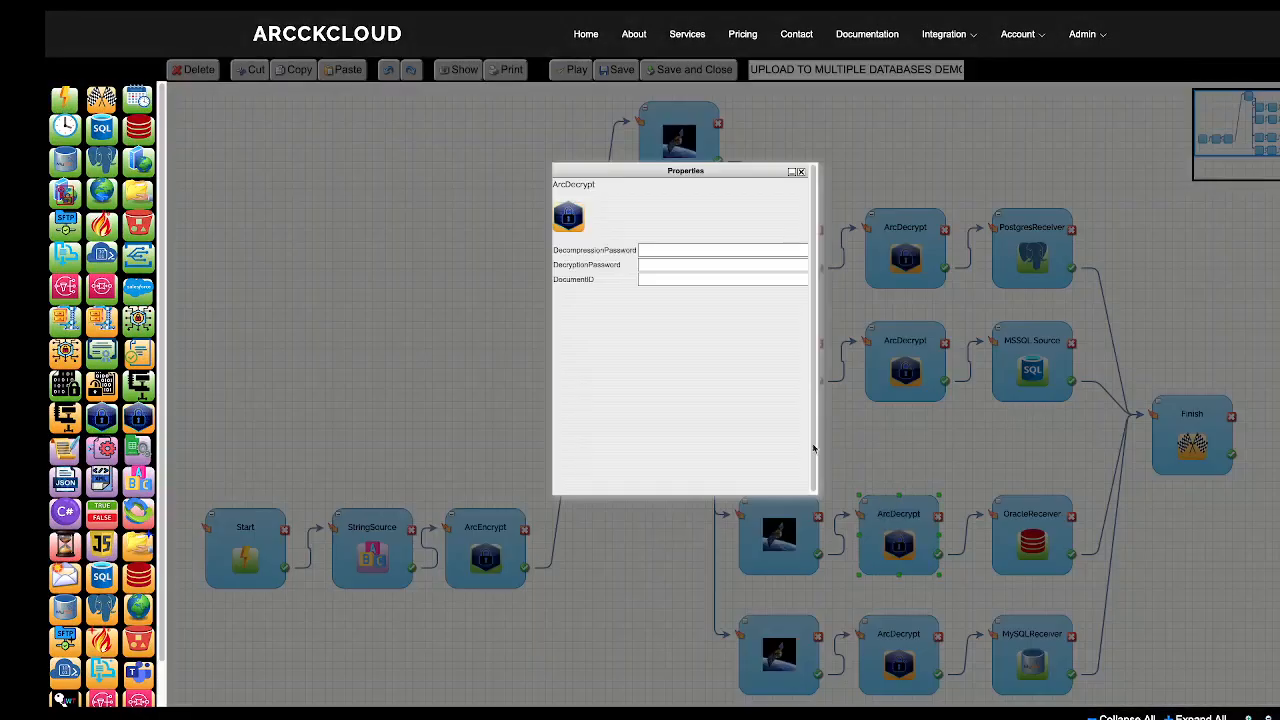
click(686, 252)
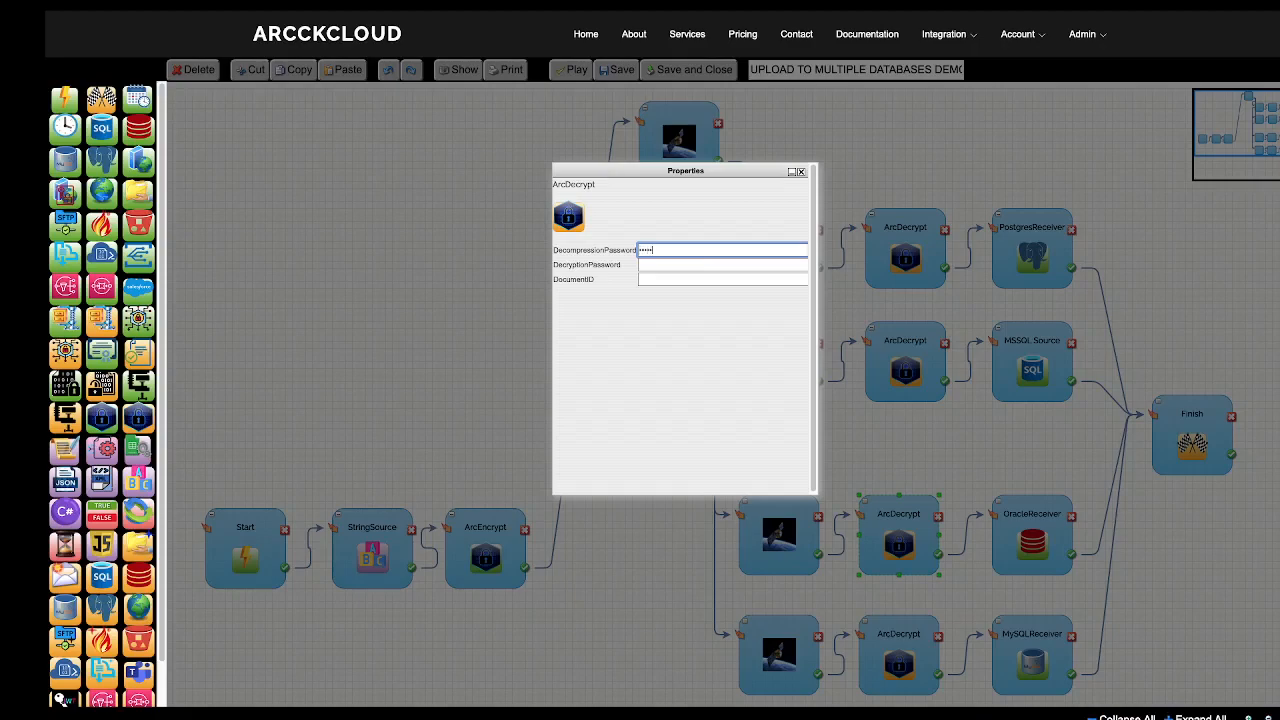
click(684, 264)
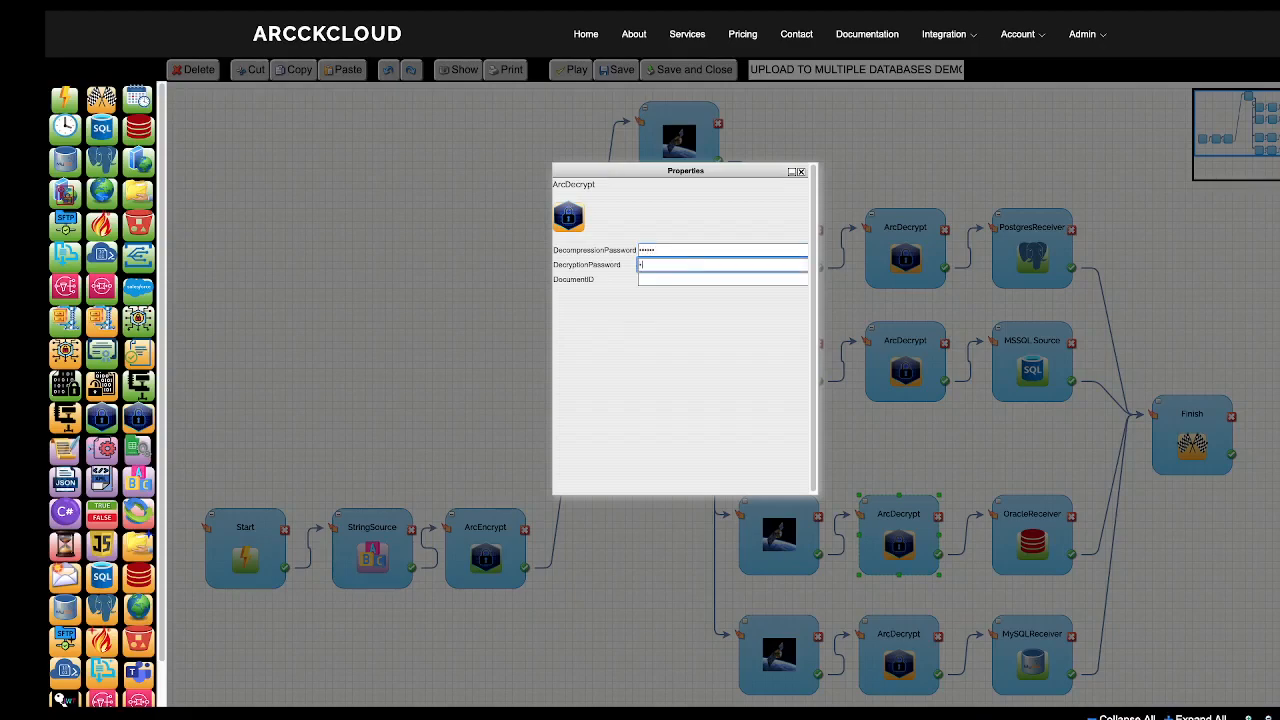
click(674, 281)
key(ctrl+v)
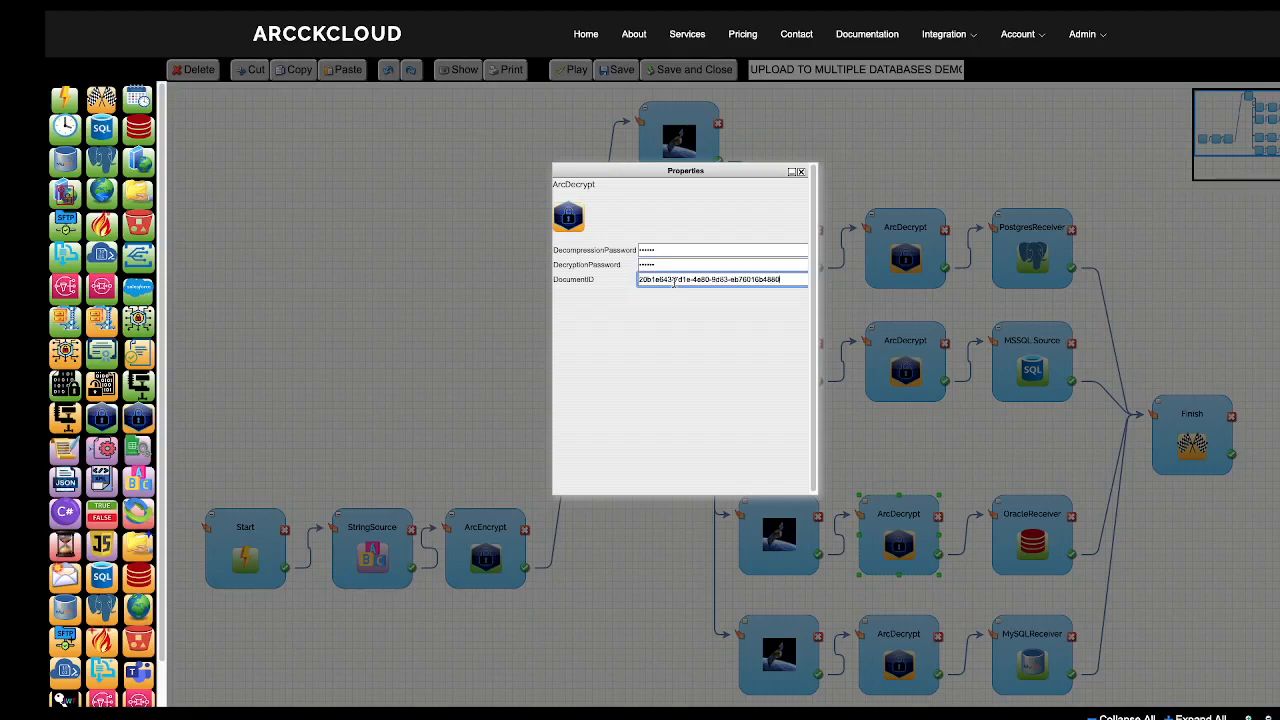
click(801, 174)
- Enter the decompression password, decryption password and copied DocumentID for the ArcDecrypt block before MySQLReceiver
double_click(888, 625)
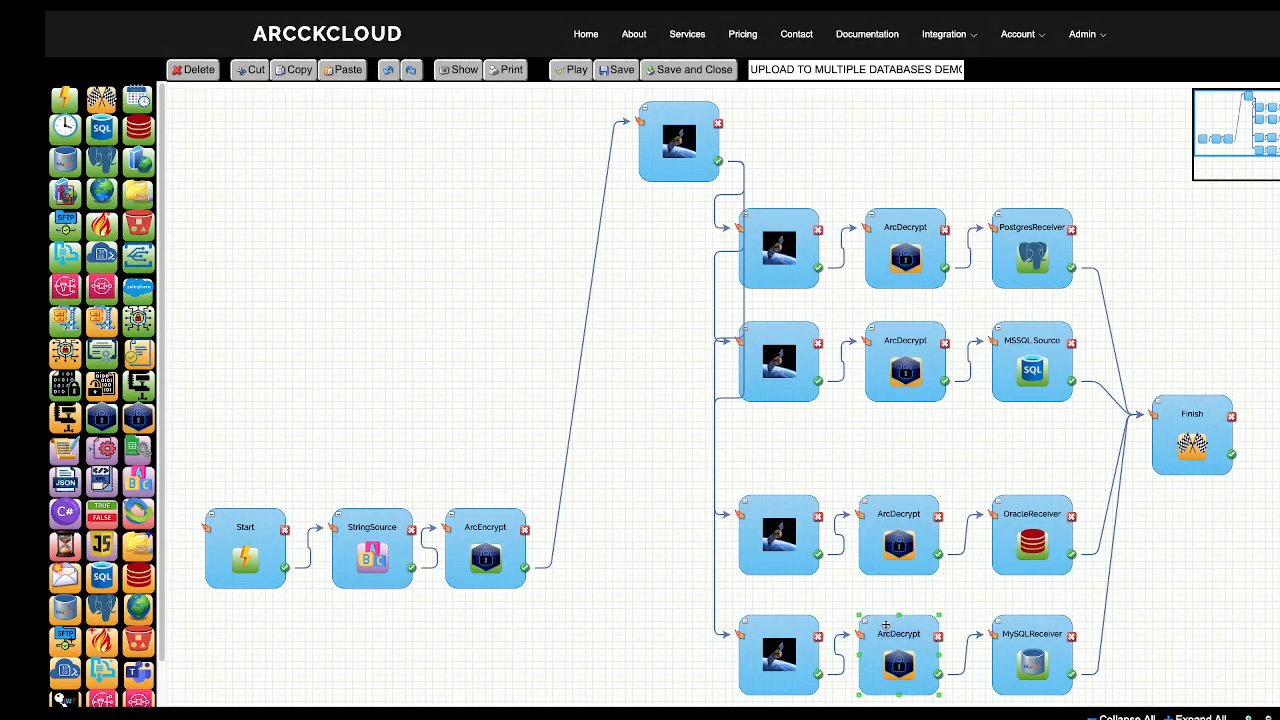
click(682, 248)
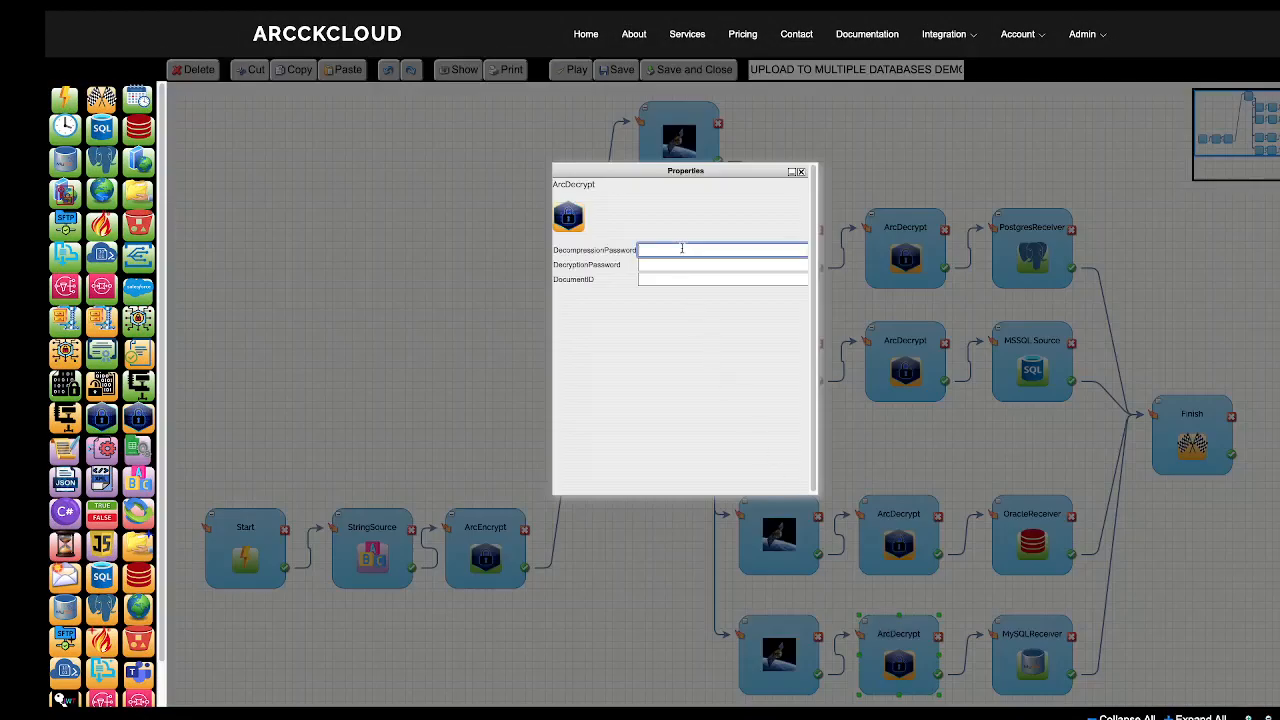
text(••••••)
click(674, 267)
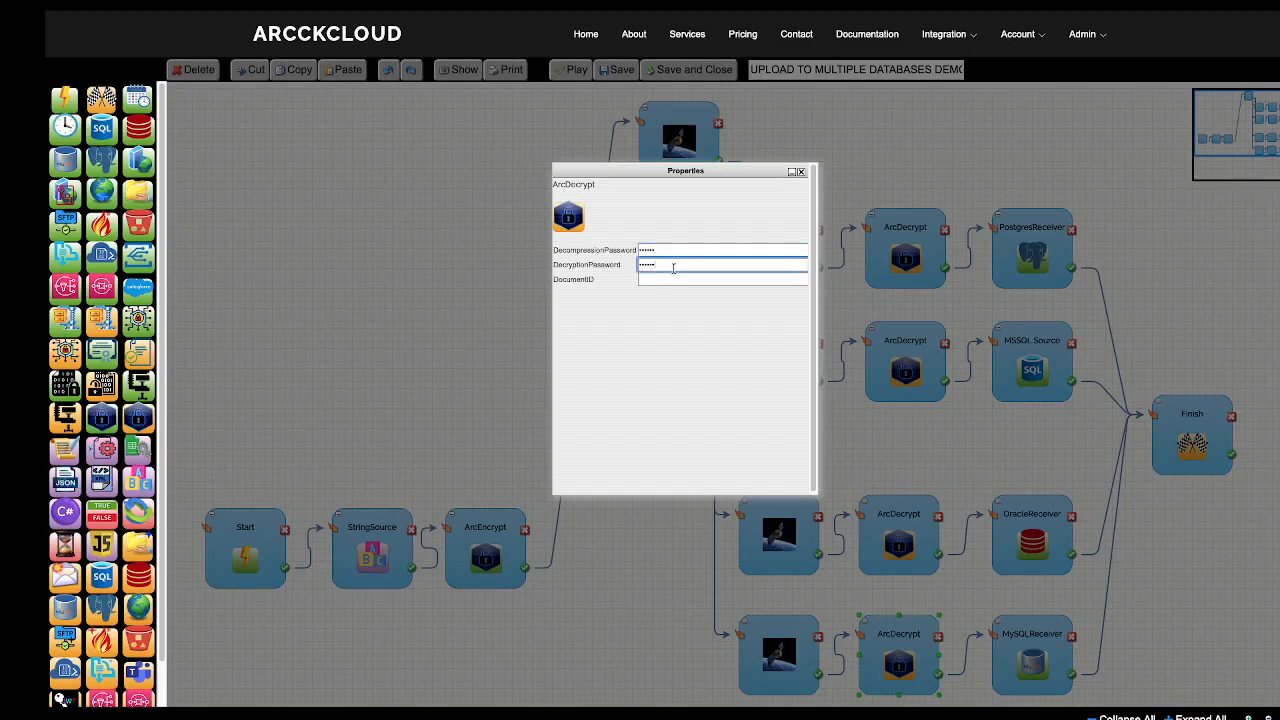
text(••••••)
click(669, 278)
text(20b1e643-7d1e-4e80-9d63-eb76016b4880)
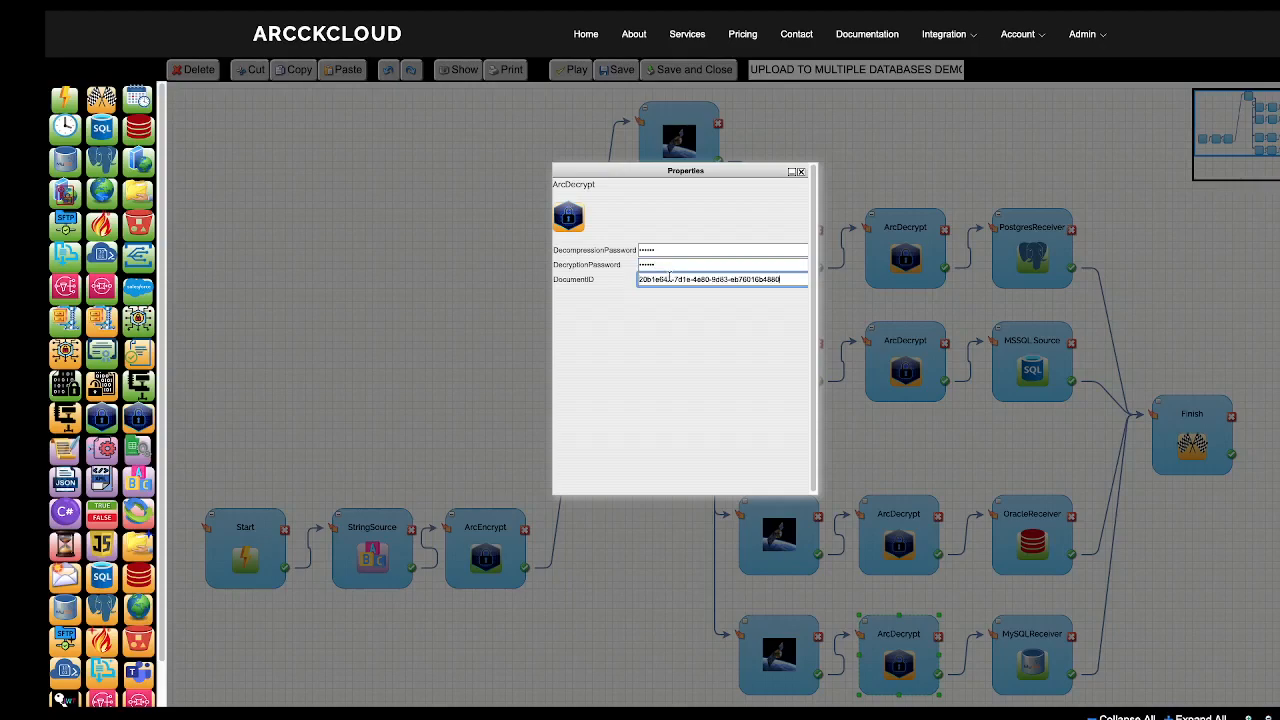
click(801, 172)
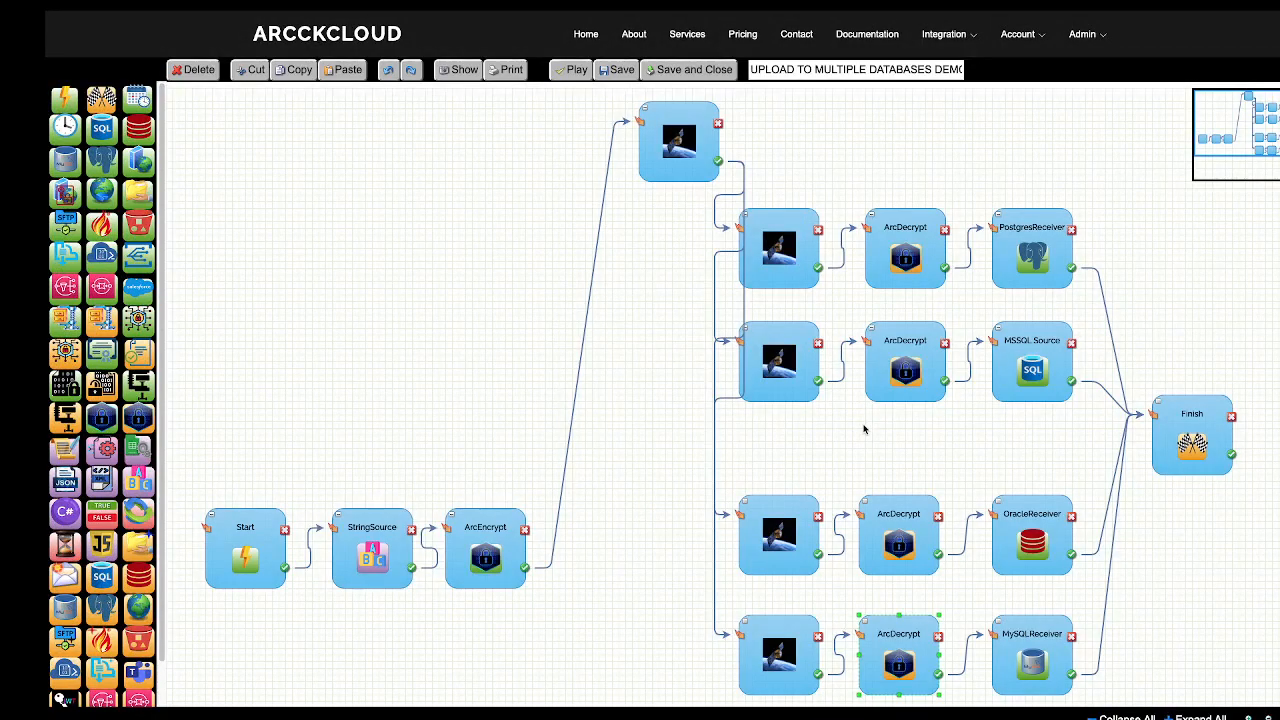
- Save the orchestration and play it to check how each block runs
click(607, 75)
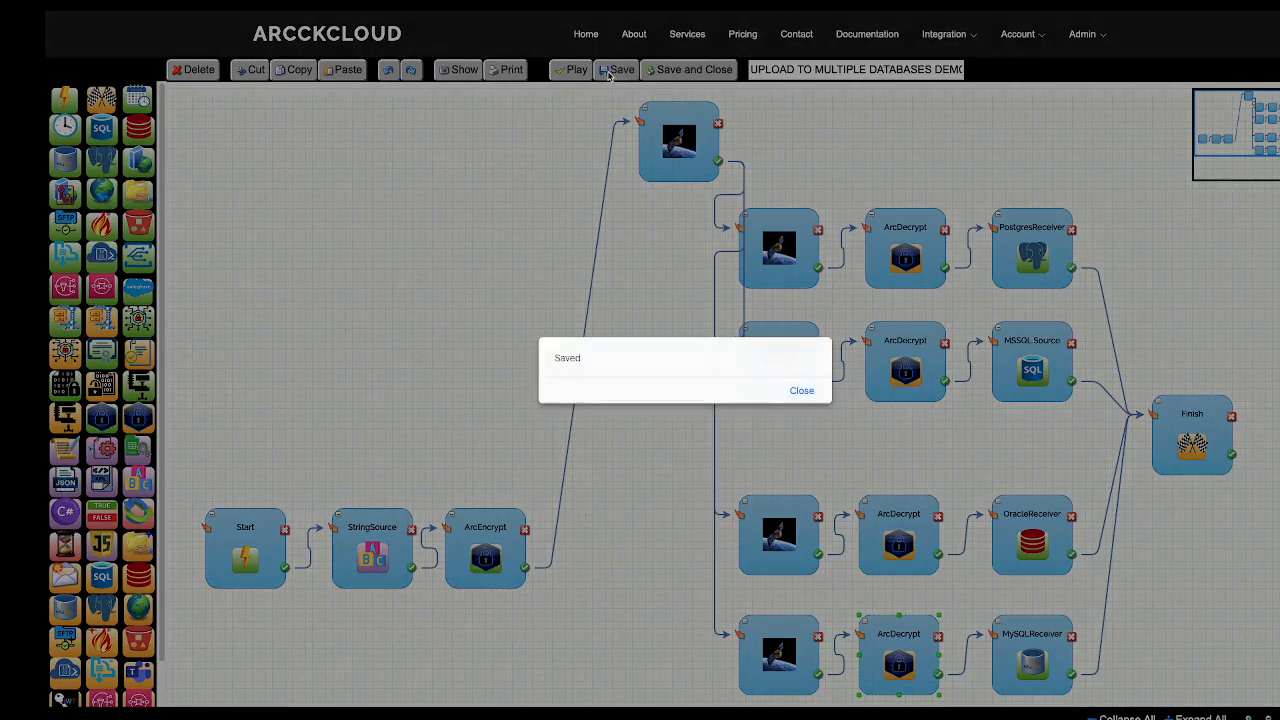
click(796, 392)
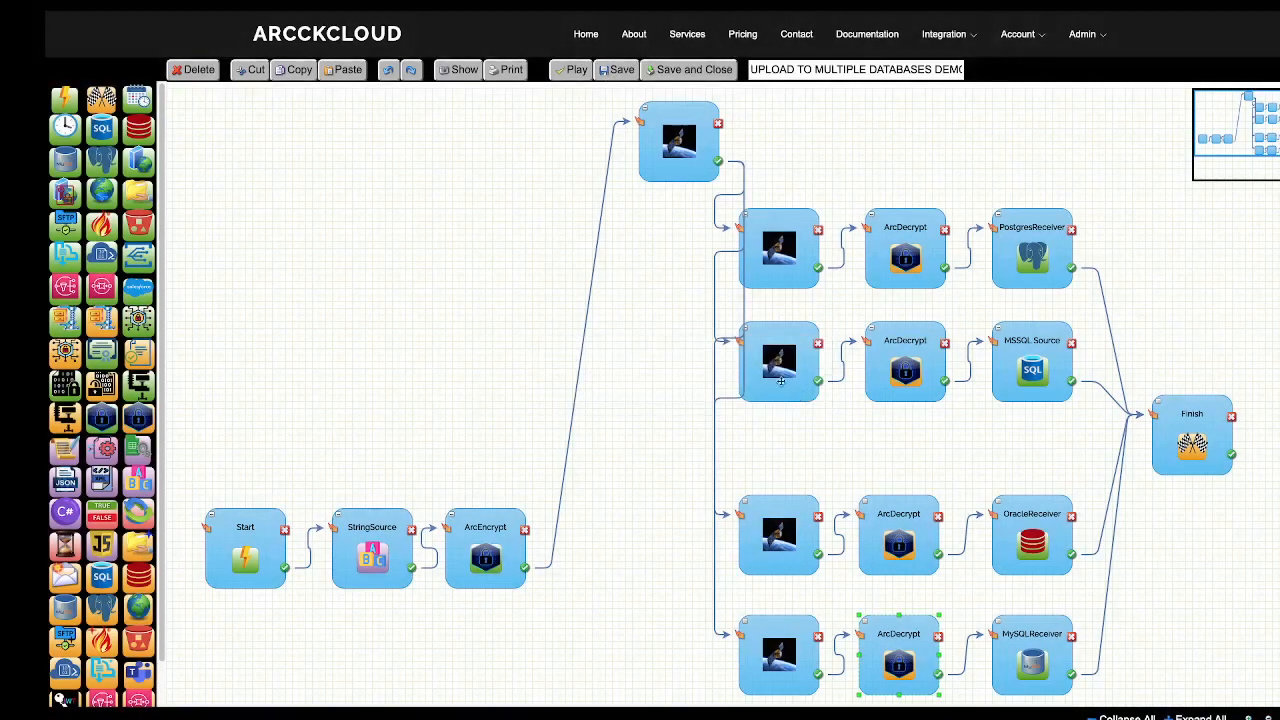
click(582, 77)
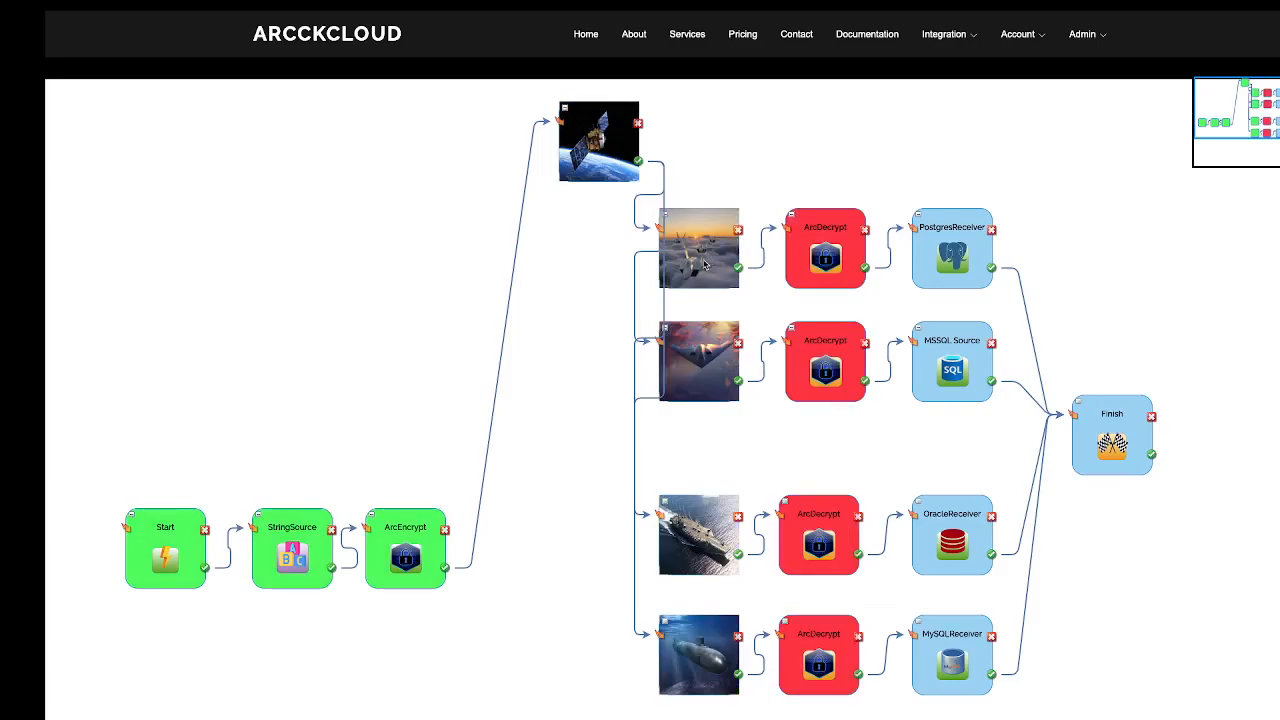
mouse_move(705, 263)
mouse_move(858, 336)
- Close the run view and copy the Id of the "Private Key of Bird 2" document from the Documents list
click(952, 40)
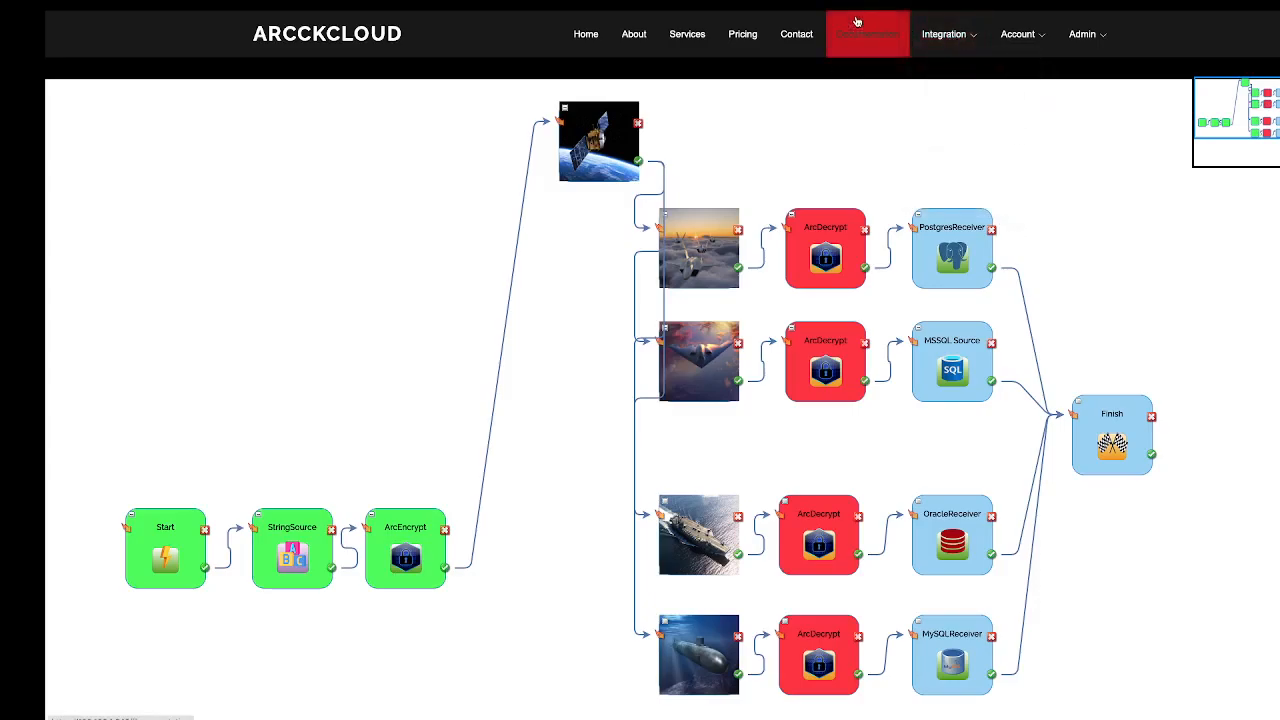
mouse_move(918, 33)
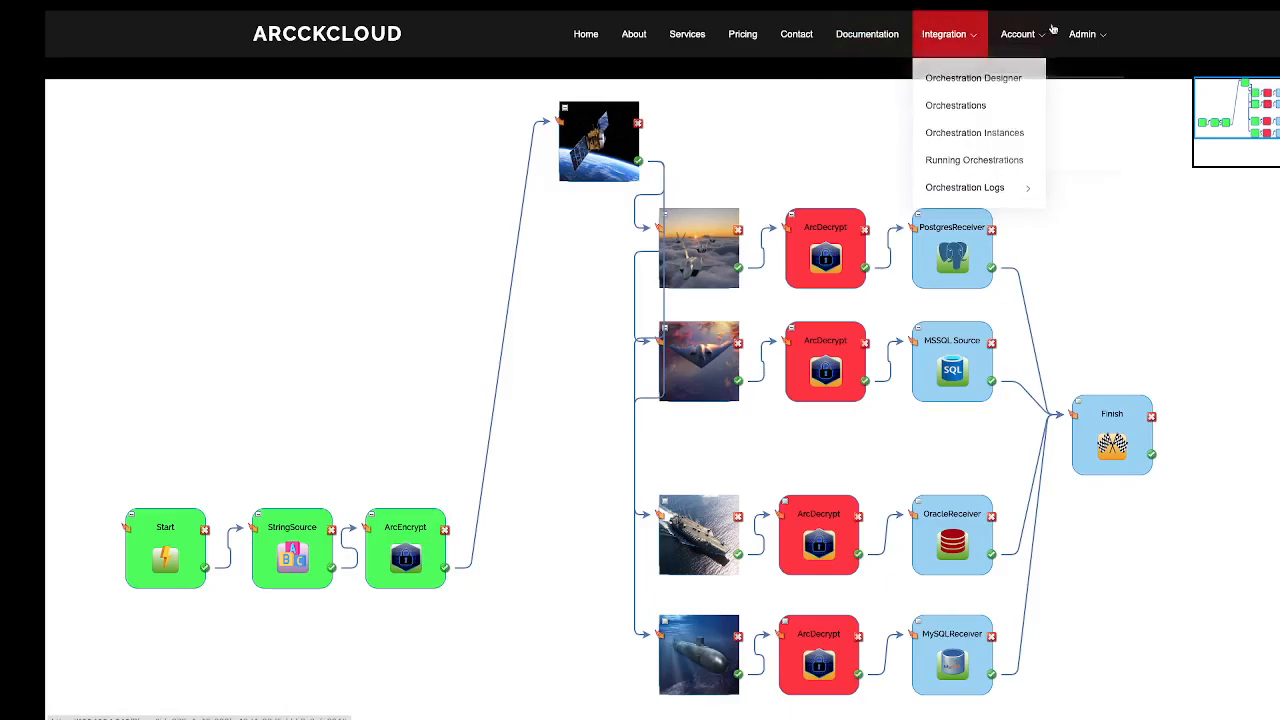
mouse_move(1084, 15)
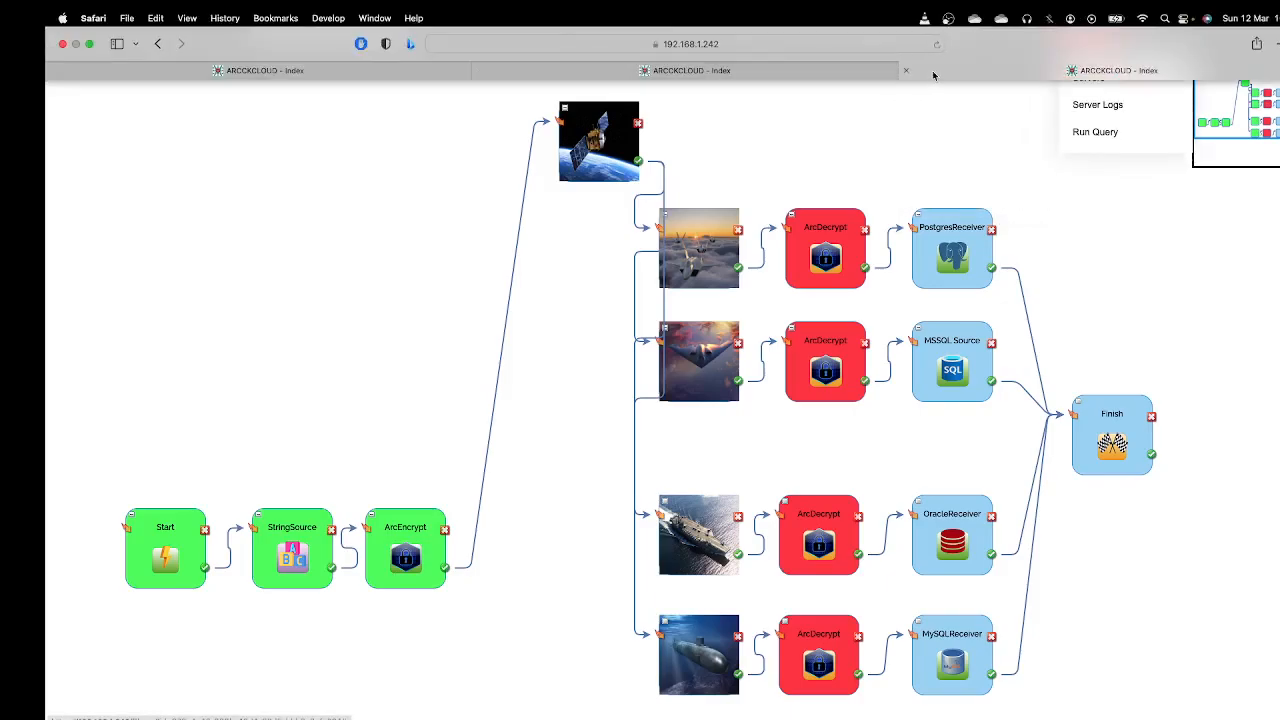
click(908, 71)
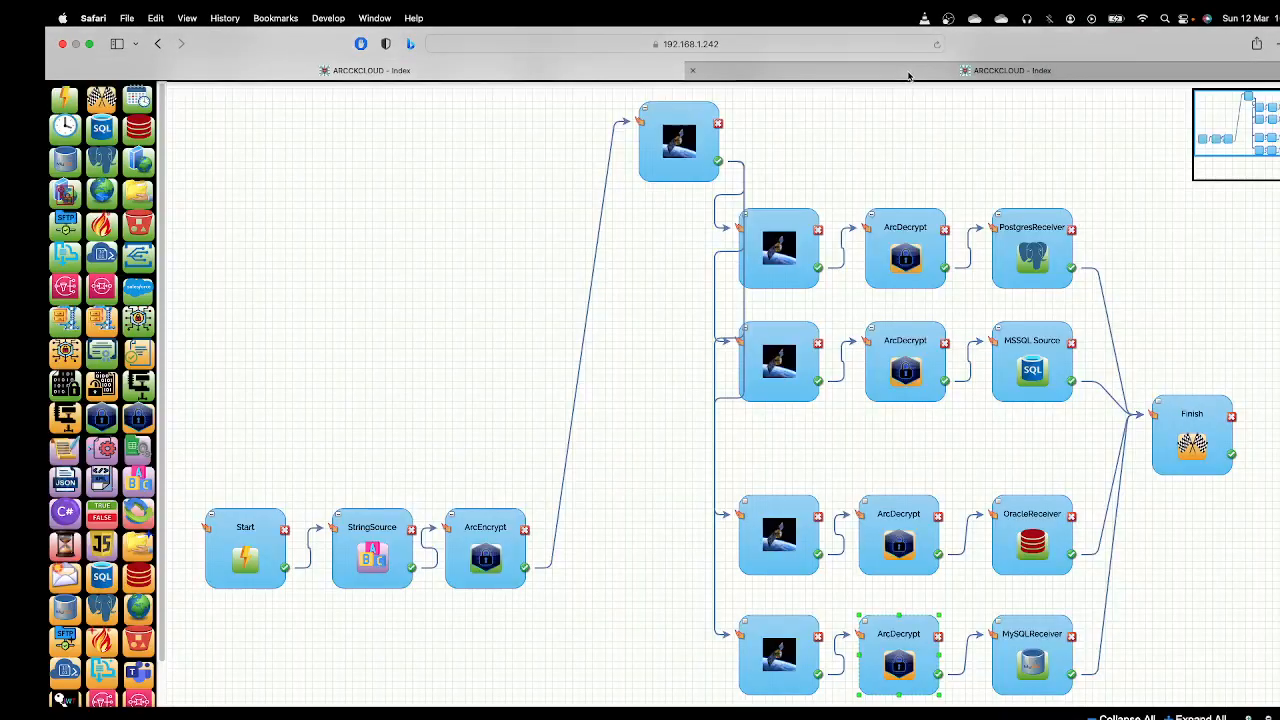
click(960, 70)
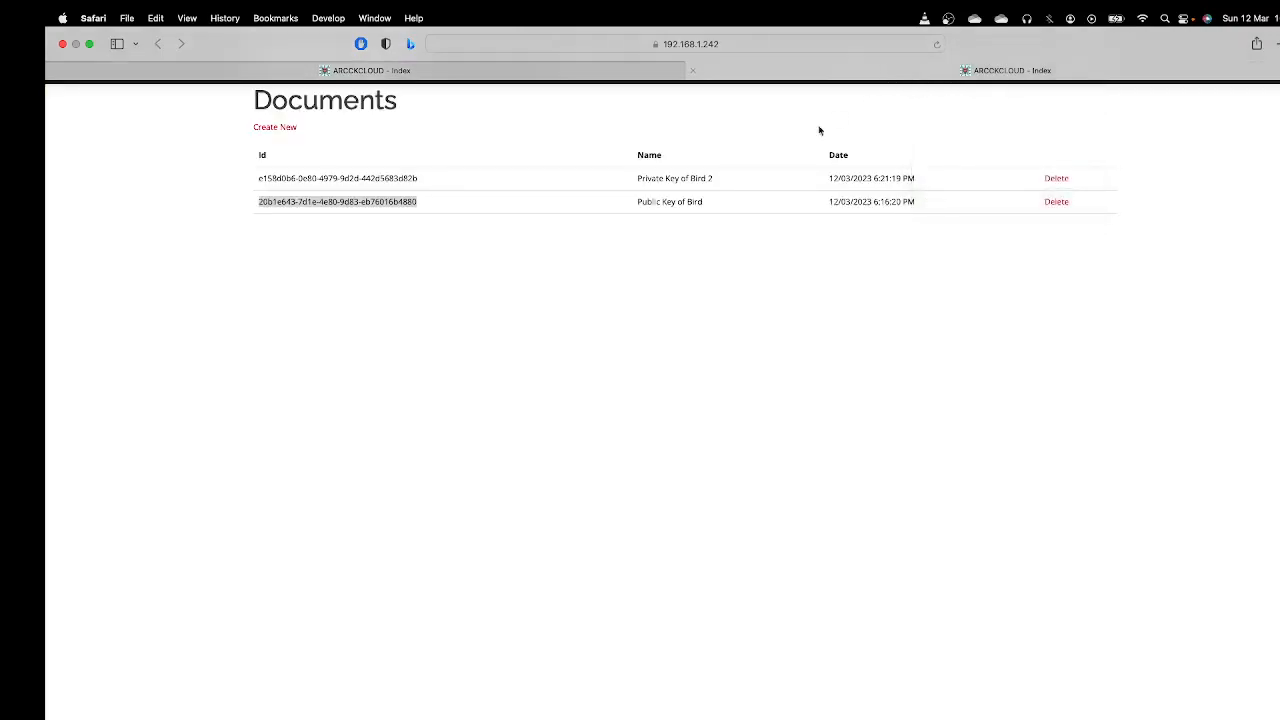
drag(420, 178, 260, 172)
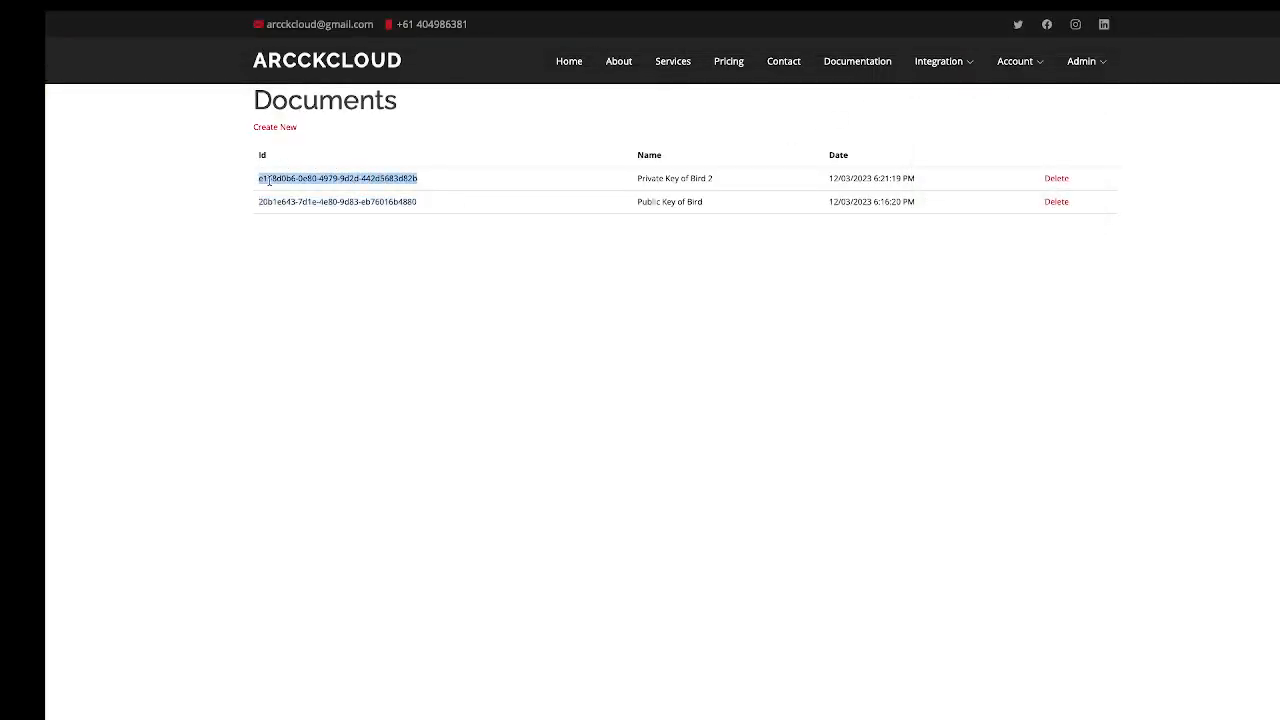
right_click(267, 177)
click(294, 241)
- Back in the orchestration designer, replace the DocumentID of the ArcDecrypt block before PostgresReceiver with the copied private key document Id
mouse_move(608, 8)
click(1005, 70)
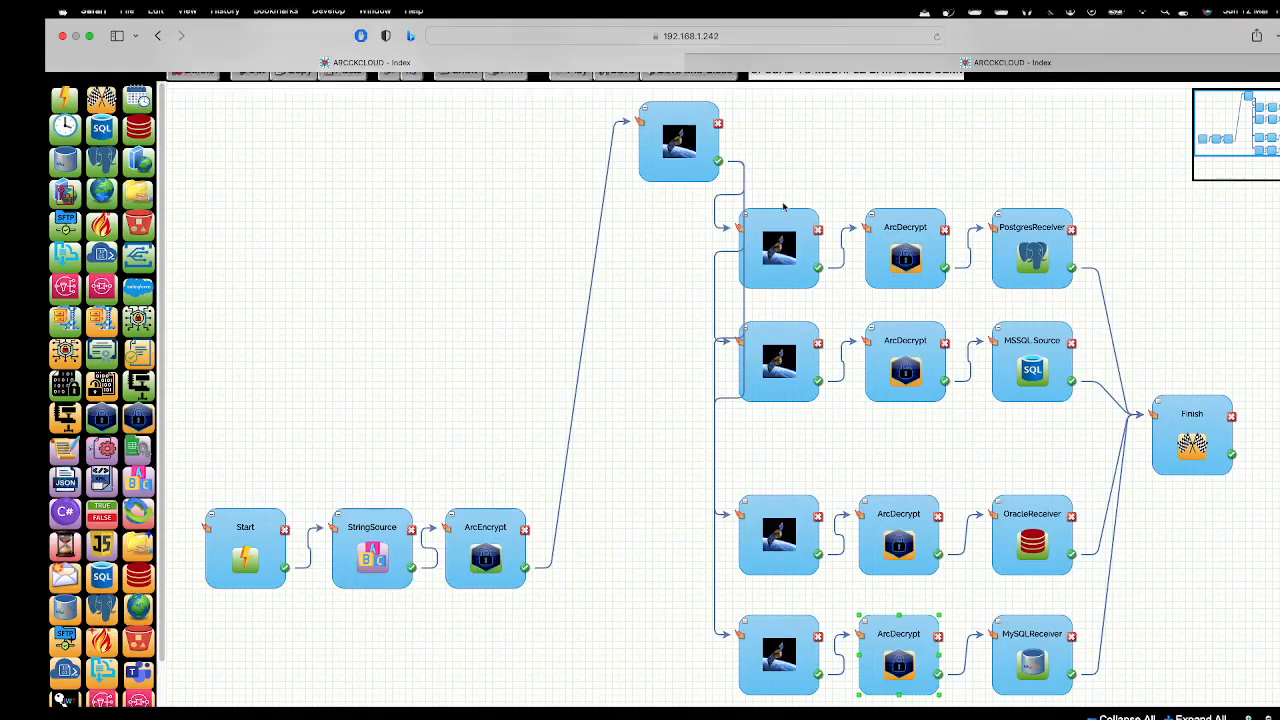
double_click(880, 265)
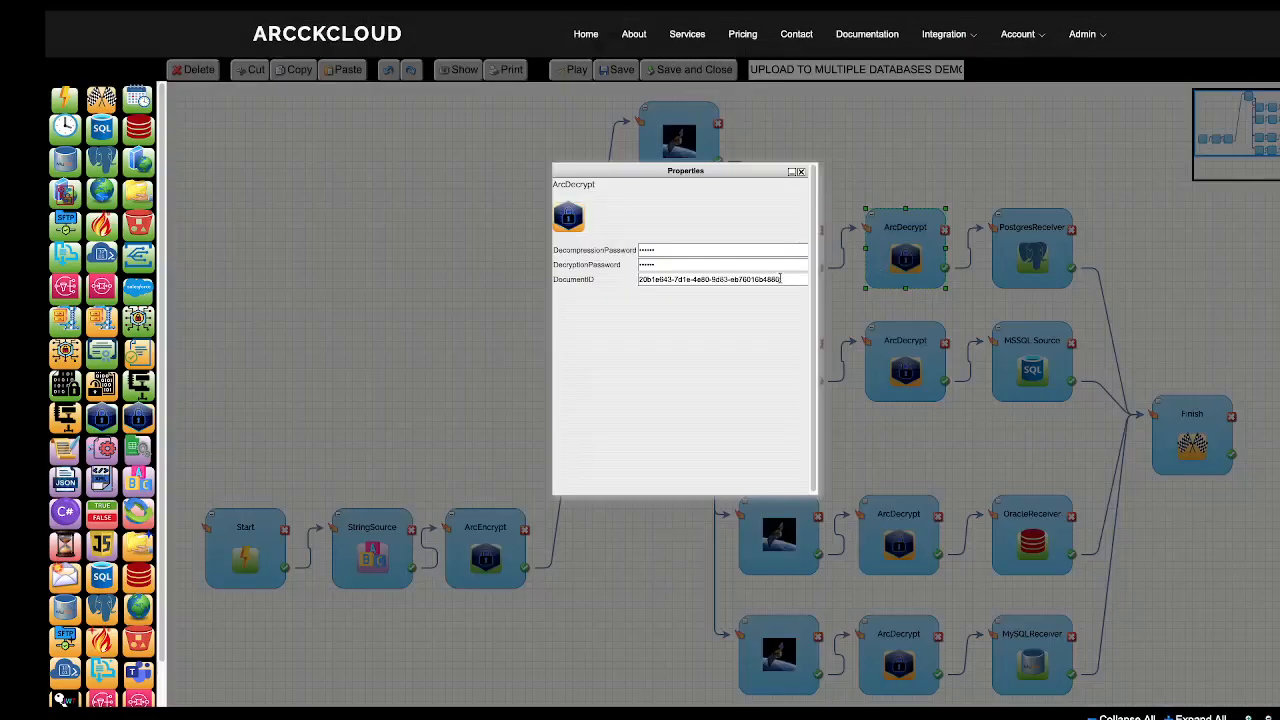
drag(780, 279, 522, 279)
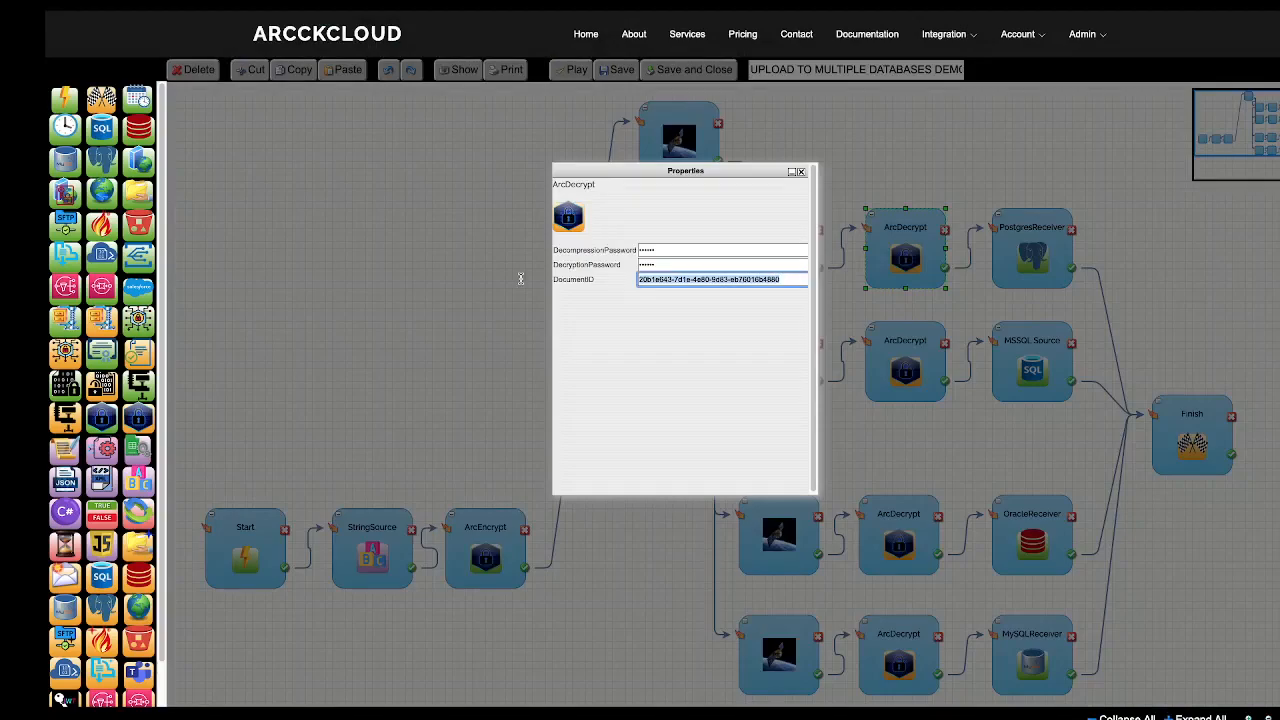
key(super+v)
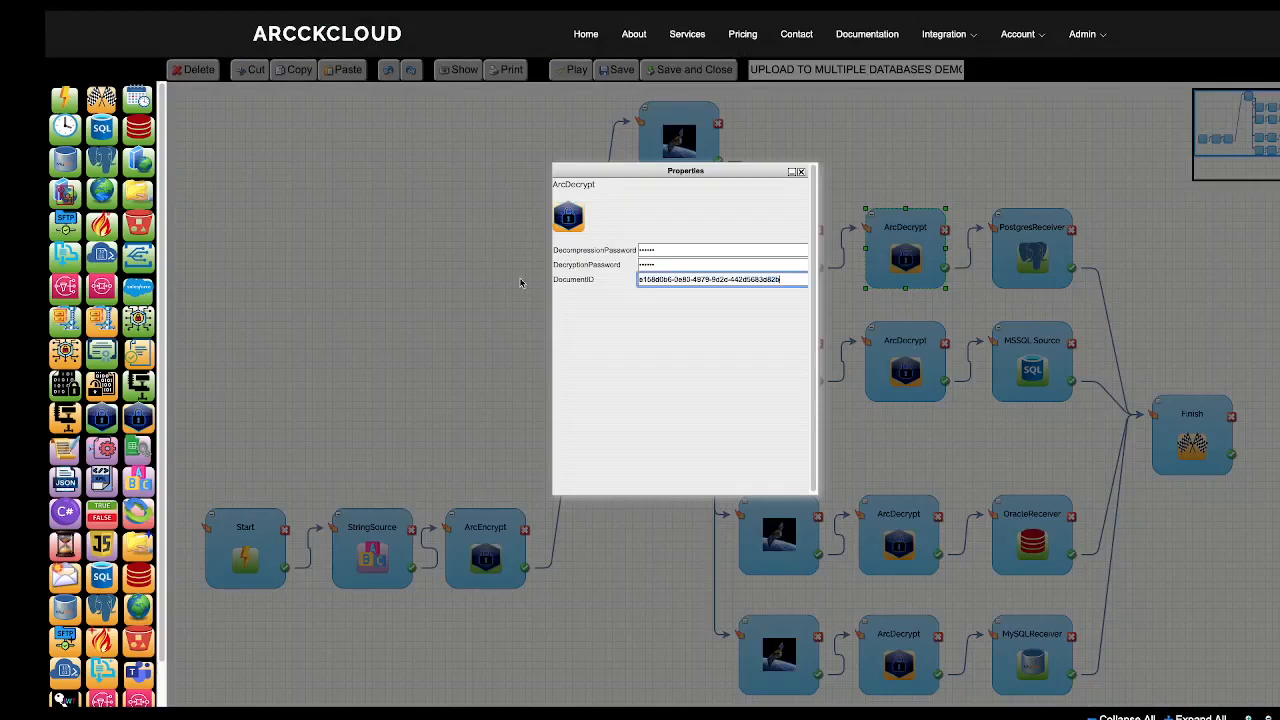
click(801, 172)
- Replace the DocumentID of the ArcDecrypt block before MSSQL Source with the "Private Key of Bird 2" document Id
double_click(875, 343)
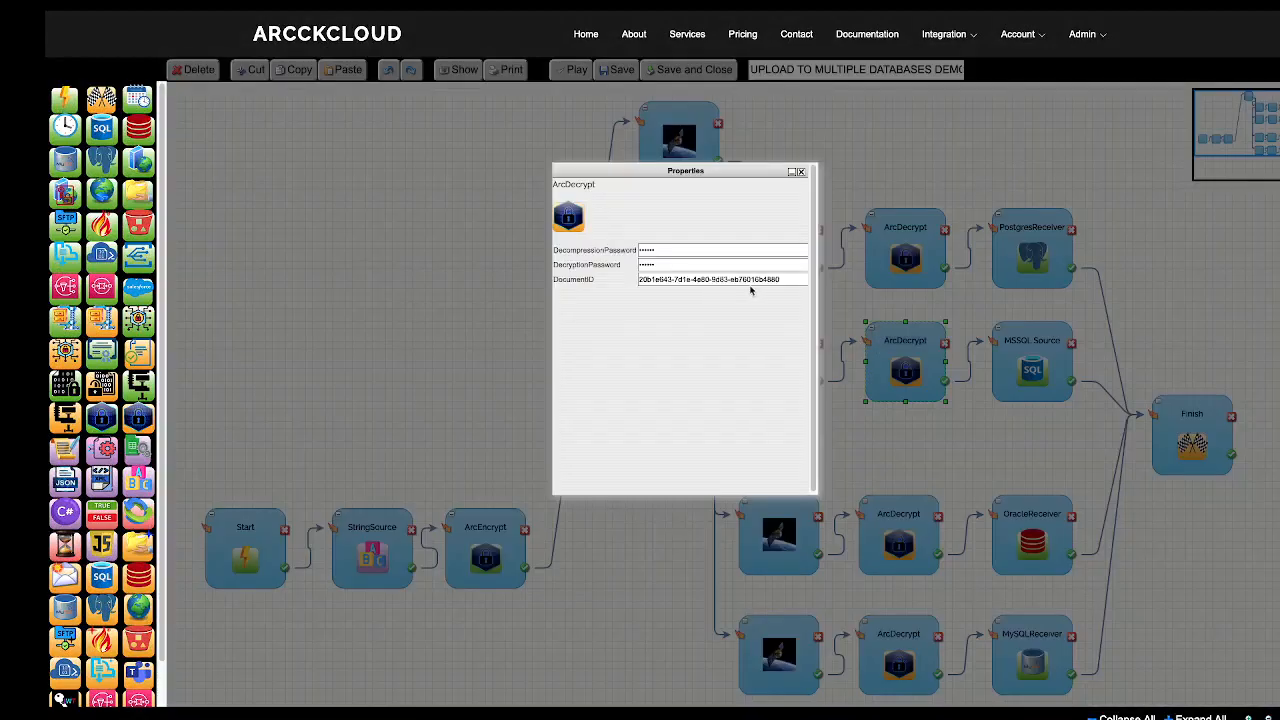
drag(780, 279, 531, 252)
key(super+v)
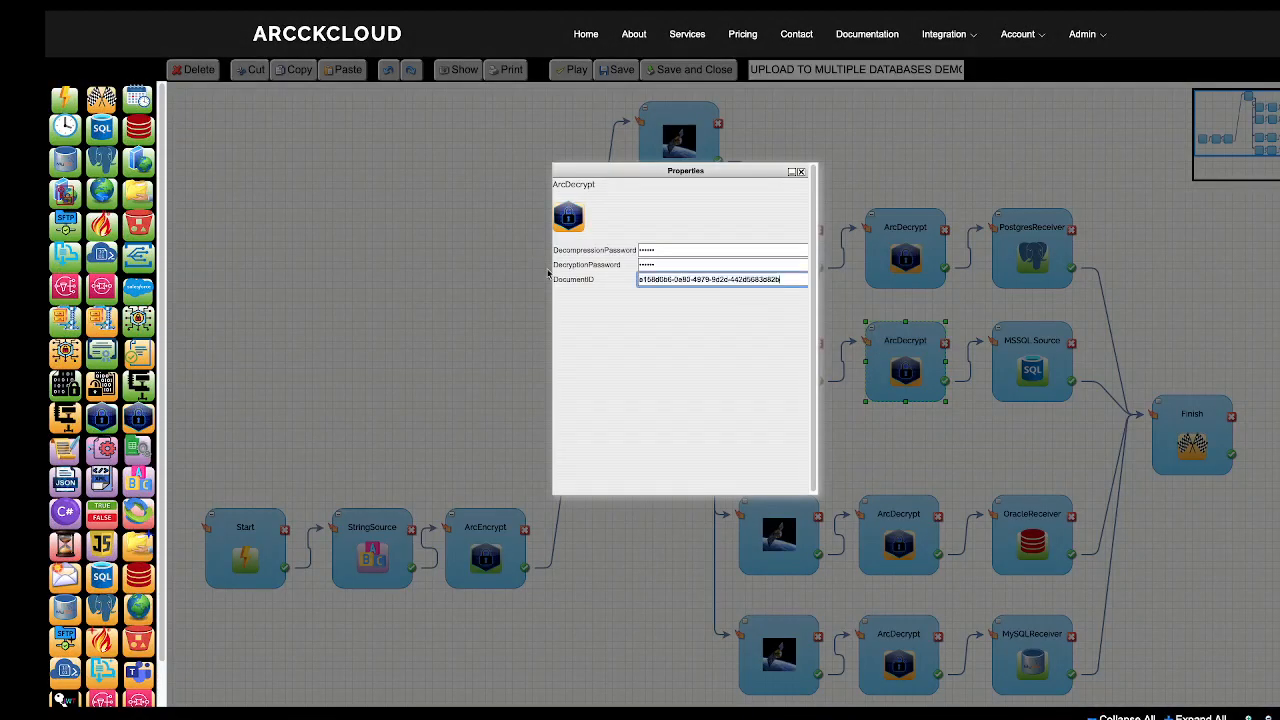
click(801, 172)
- Replace the DocumentID of the ArcDecrypt block before OracleReceiver with the "Private Key of Bird 2" document Id
click(903, 515)
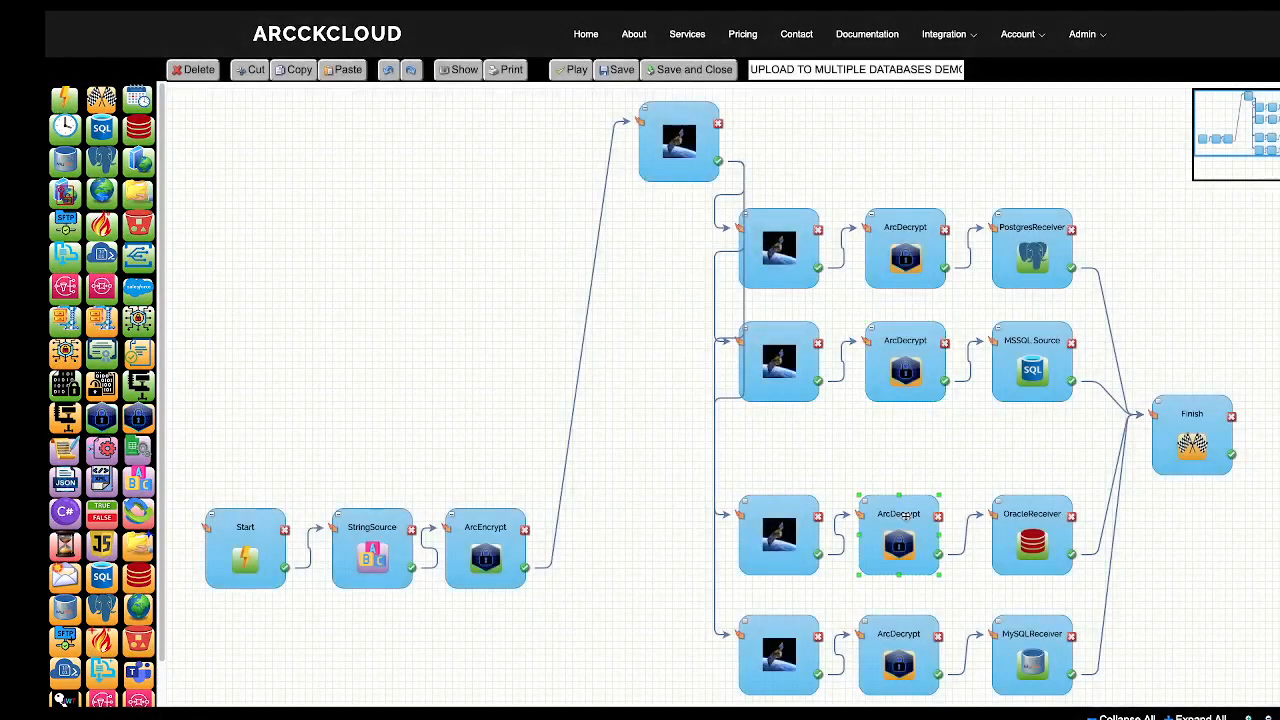
double_click(903, 515)
drag(778, 284, 607, 264)
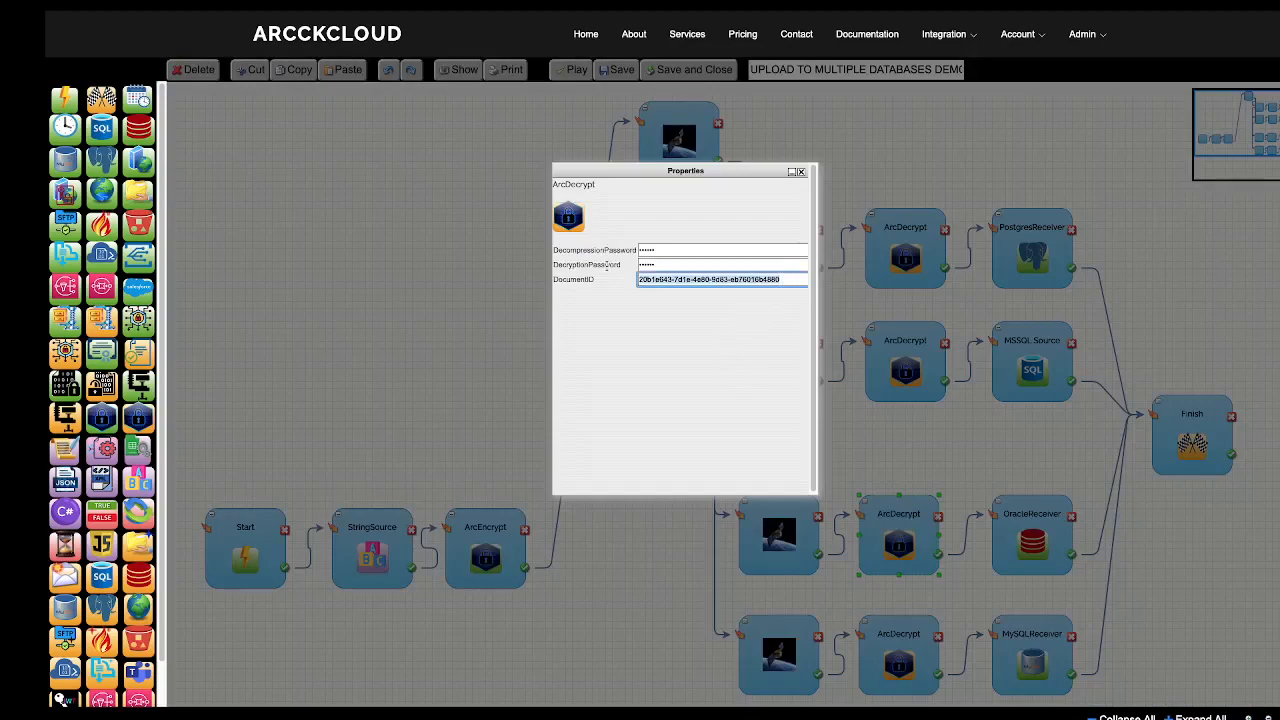
key(super+v)
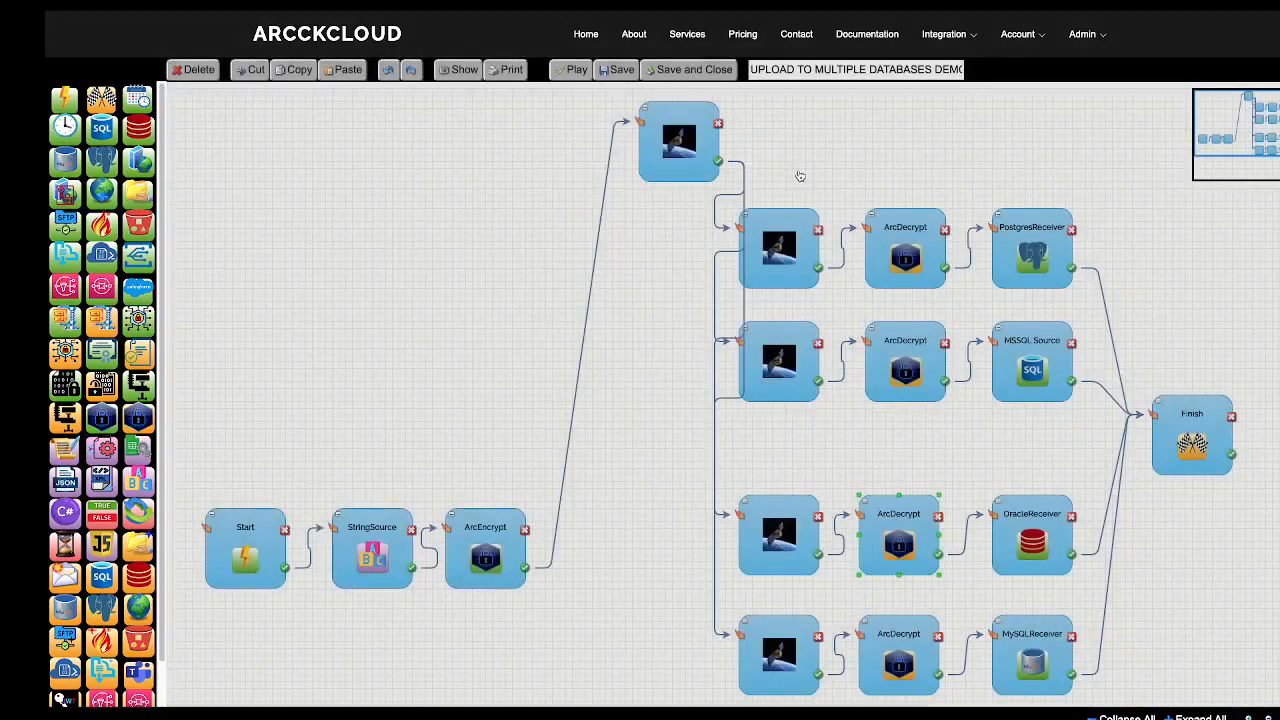
click(803, 172)
- Replace the DocumentID of the ArcDecrypt block before MySQLReceiver with the "Private Key of Bird 2" document Id
click(881, 640)
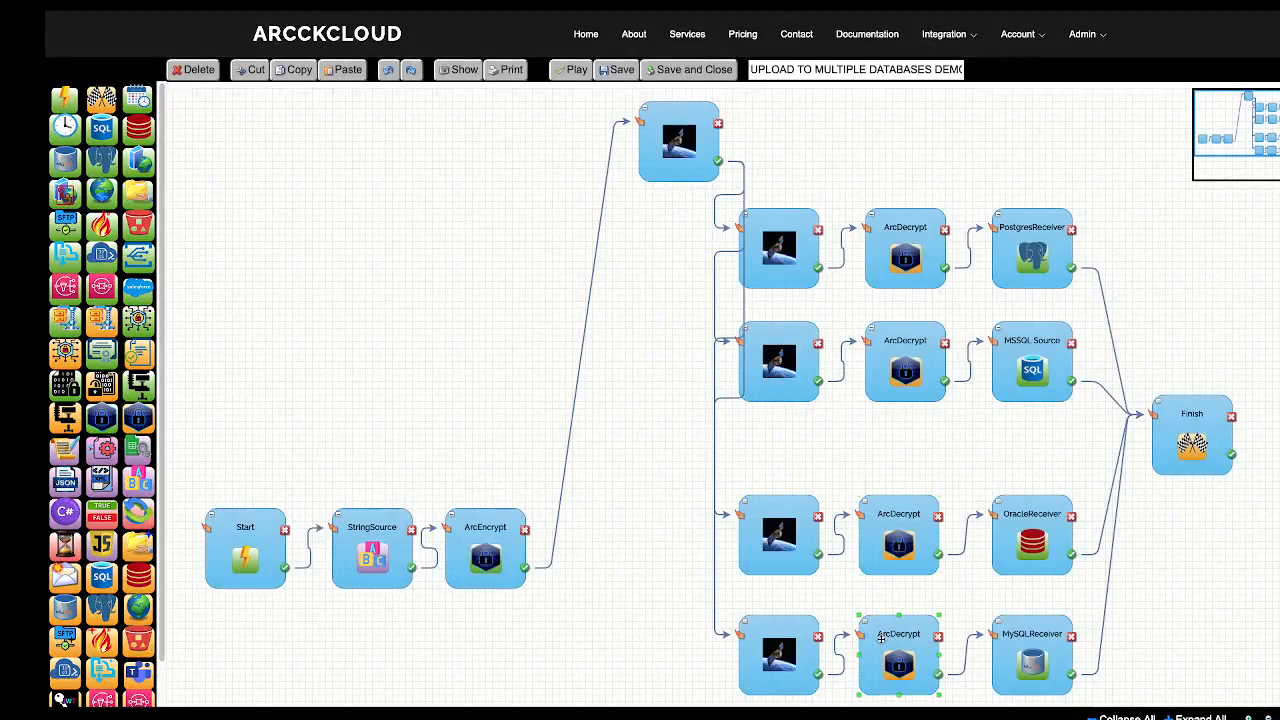
double_click(881, 640)
drag(793, 282, 539, 256)
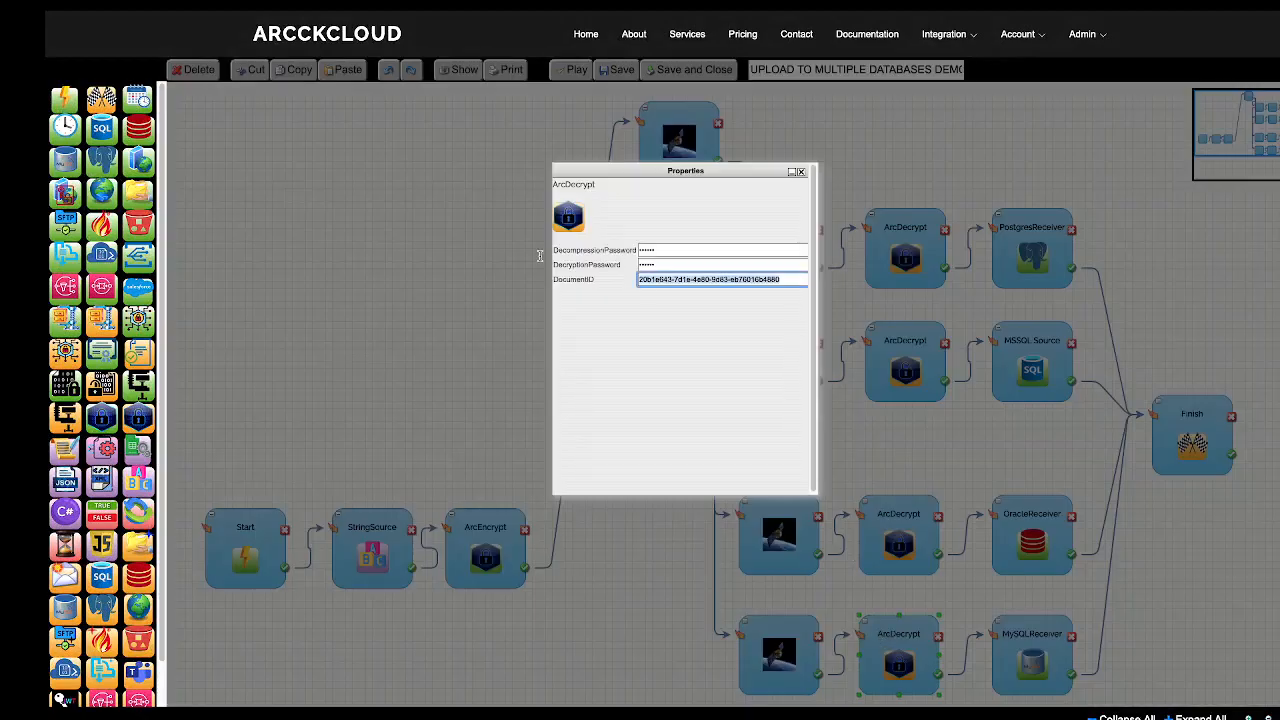
key(super+v)
click(801, 172)
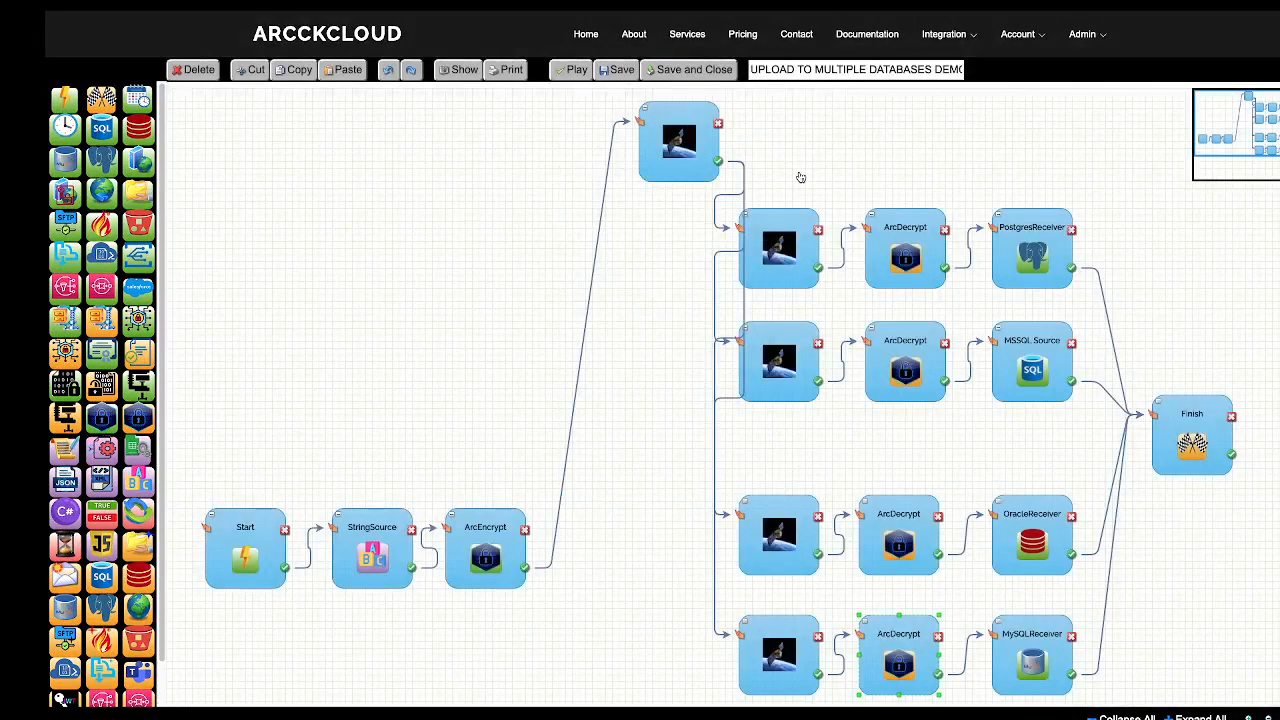
- Paste the database connection string into the PostgresReceiver block and set its Query to customers
double_click(1018, 257)
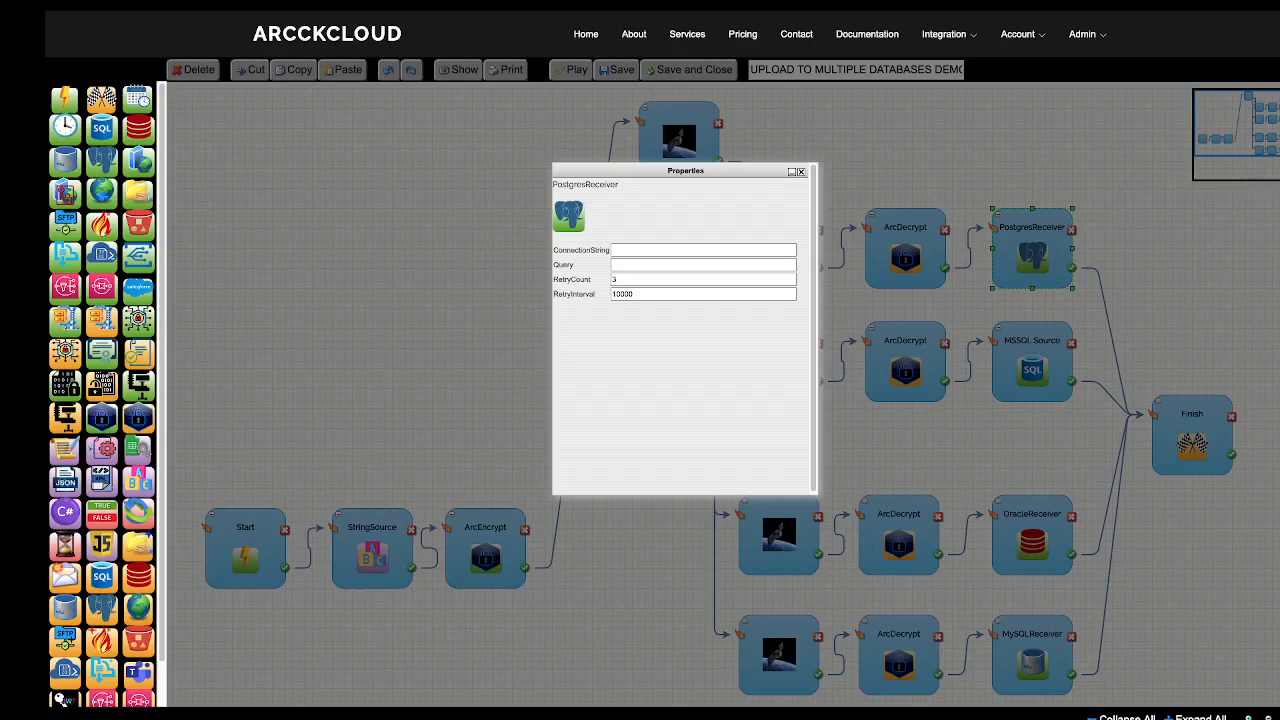
click(638, 249)
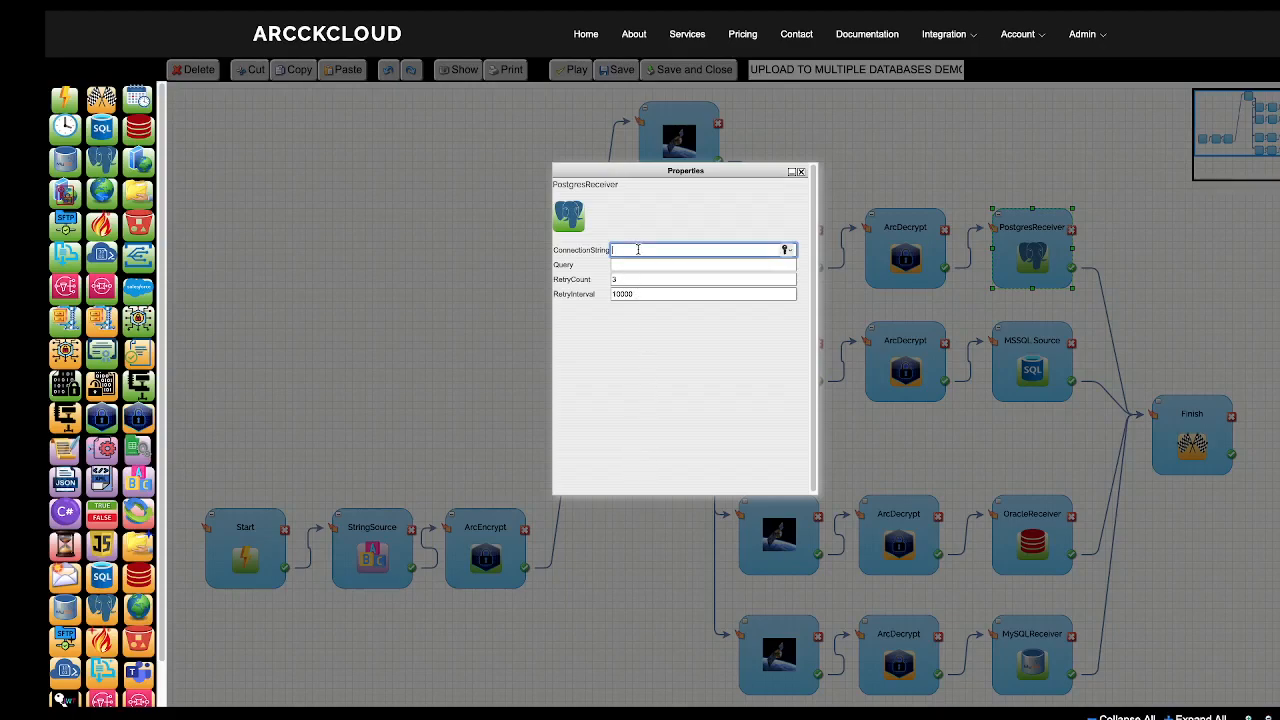
key(ctrl+v)
click(627, 265)
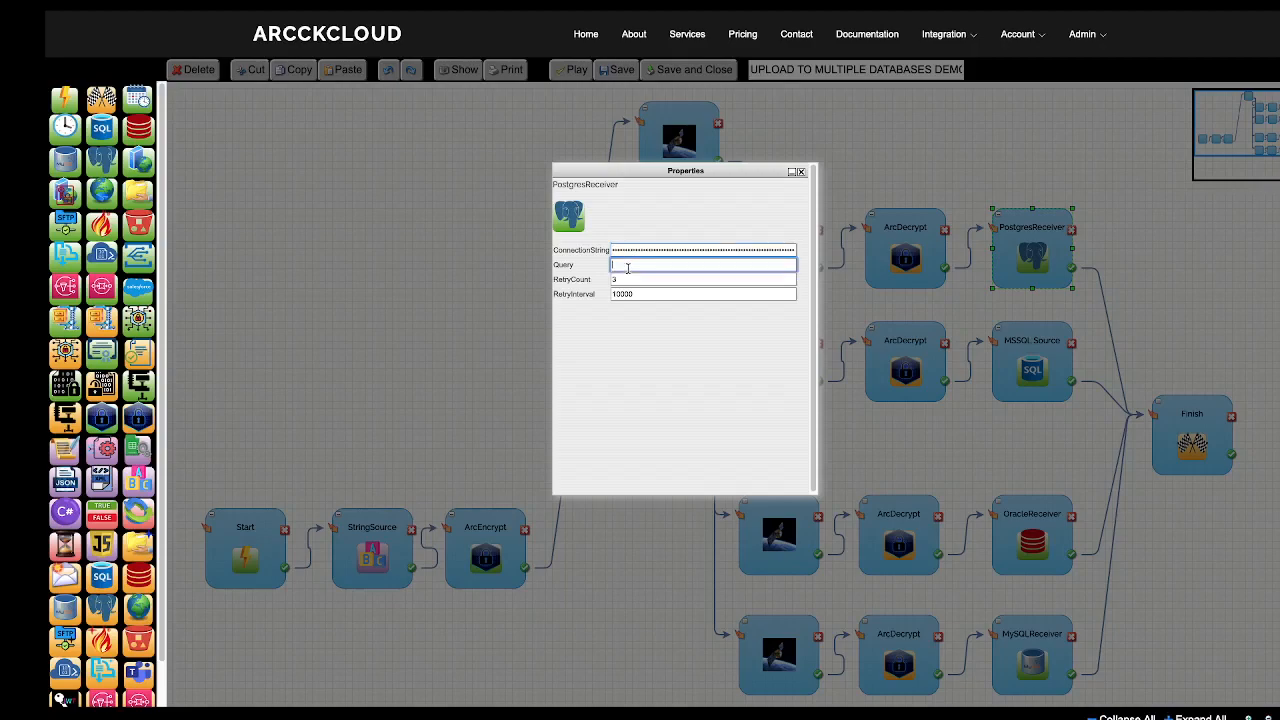
text(customers)
- Set both the RetryCount and RetryInterval of the PostgresReceiver block to 0
click(617, 280)
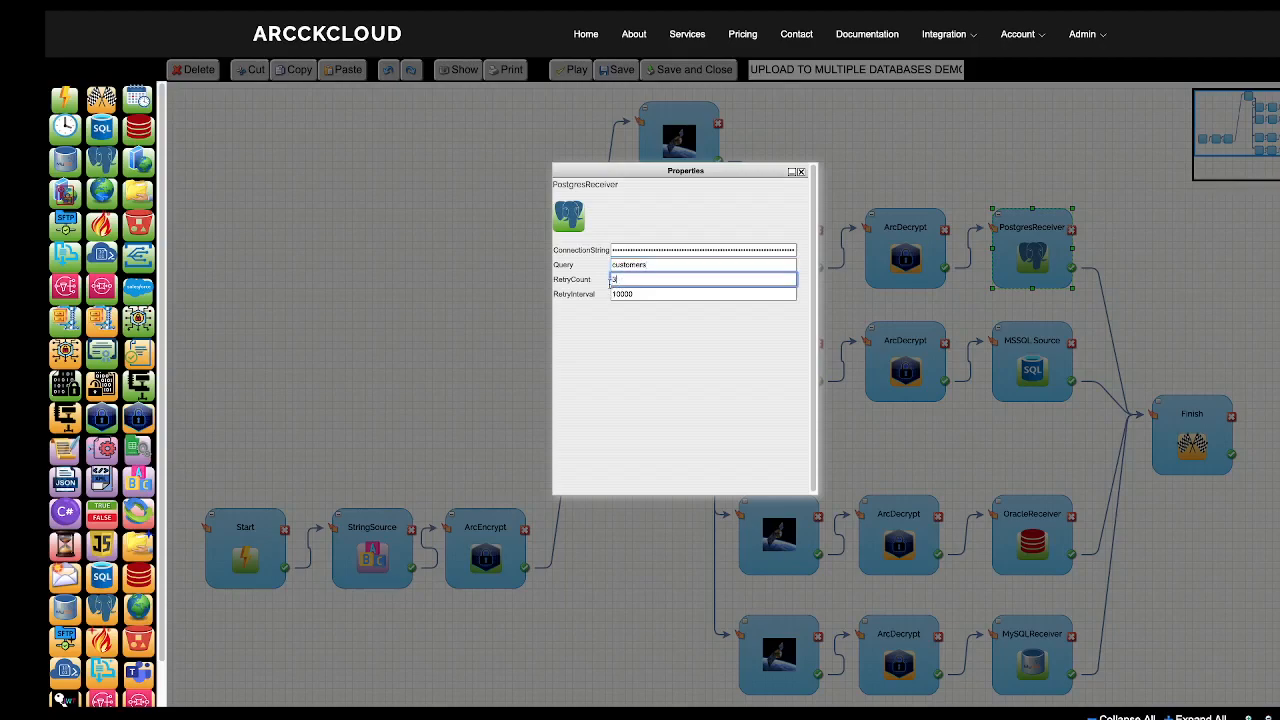
text(3)
drag(622, 281, 607, 294)
text(00)
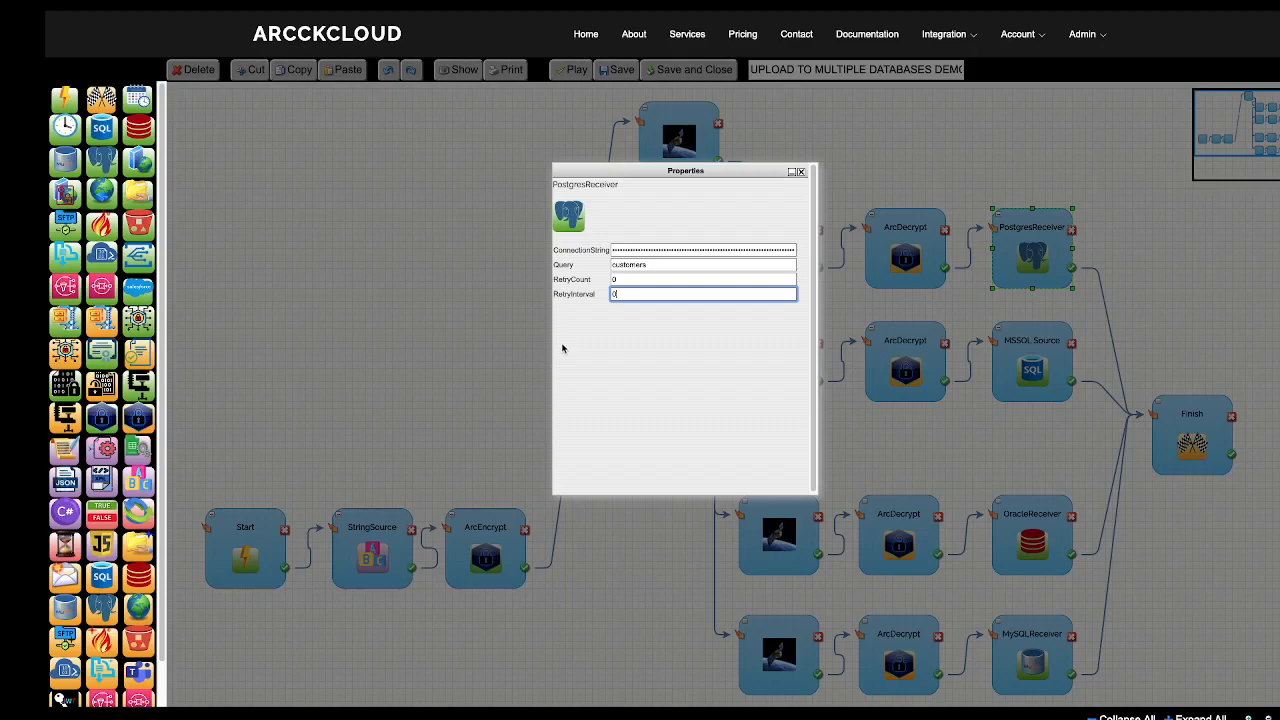
click(801, 172)
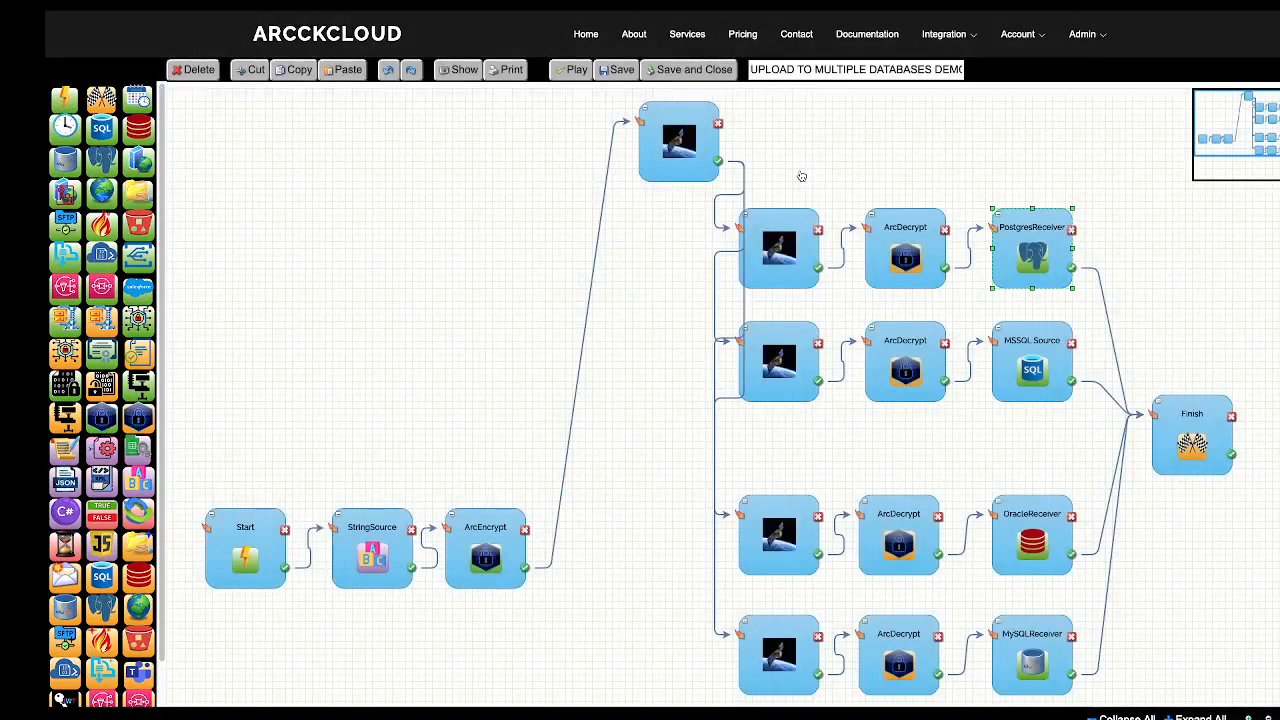
- Paste the database connection string into the ConnectionString property of the MSSQL Source block
double_click(1022, 357)
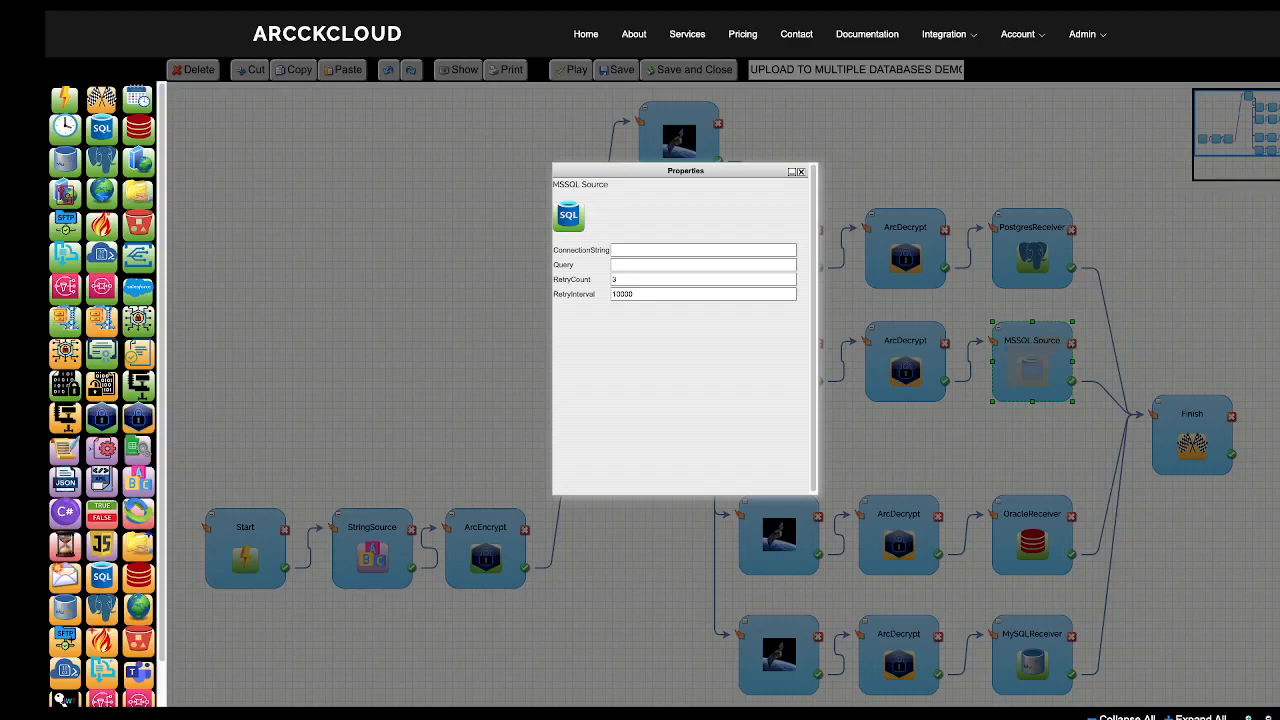
click(641, 250)
key(ctrl+v)
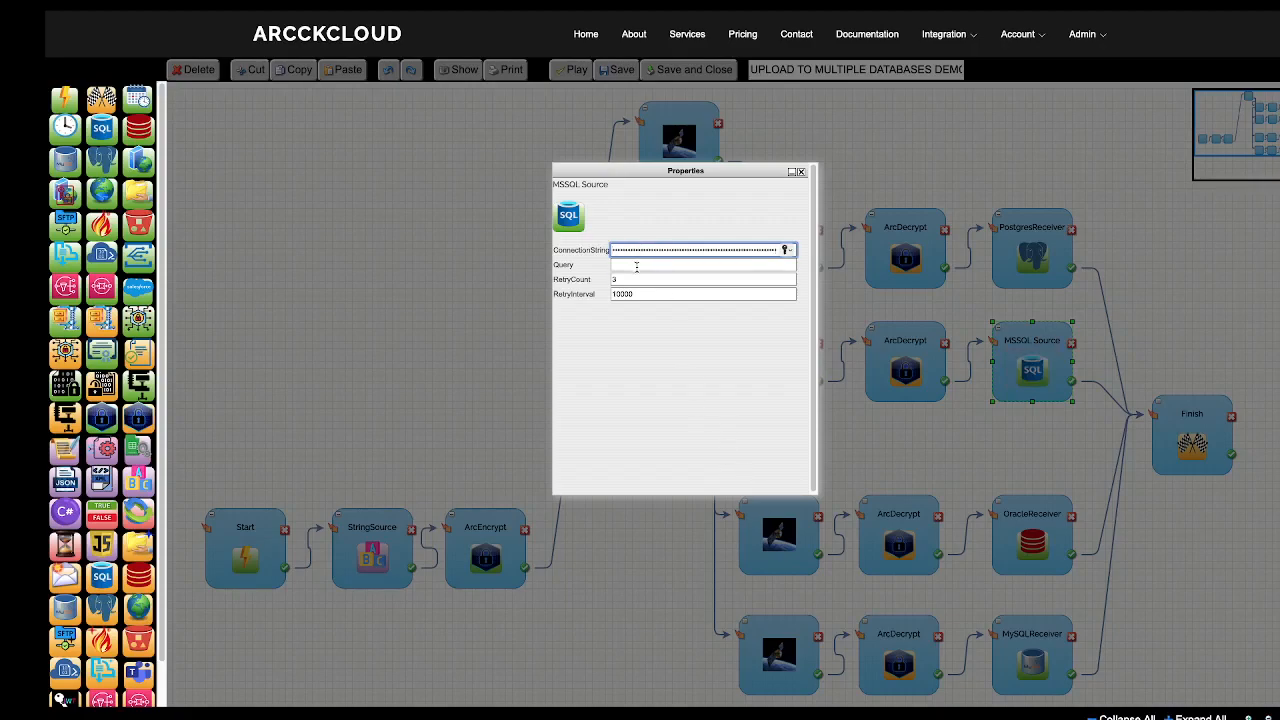
click(636, 266)
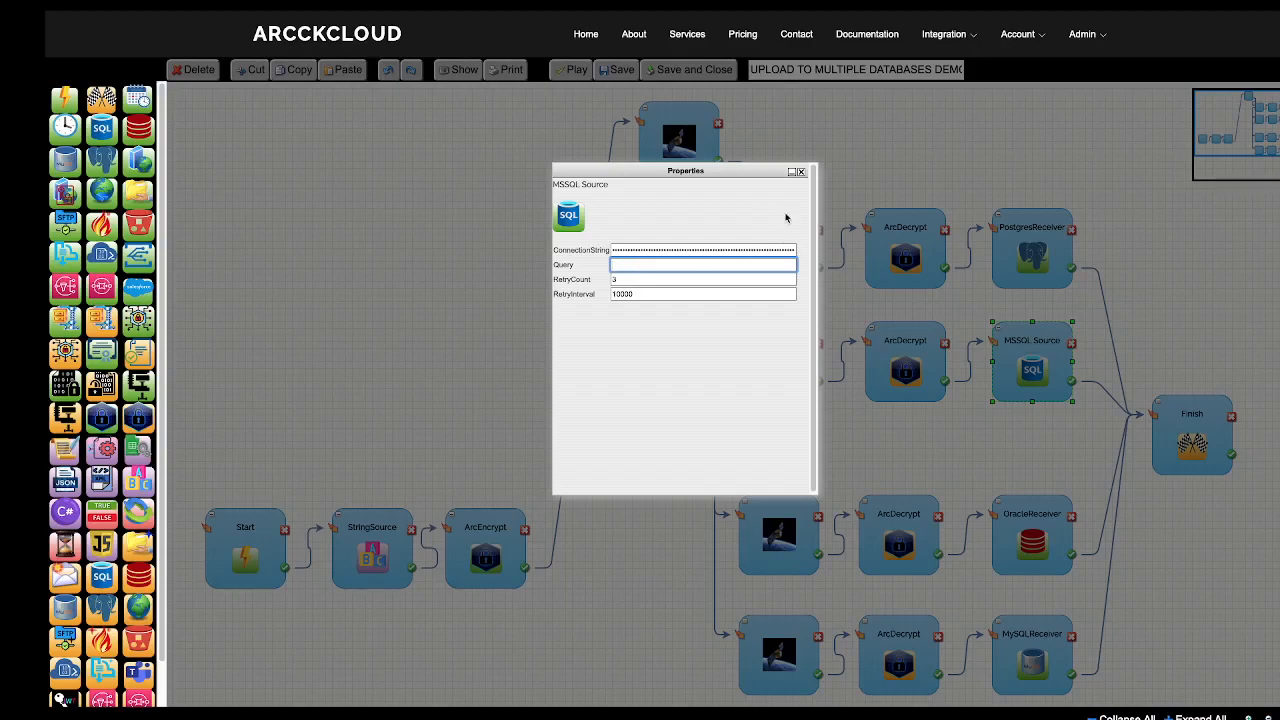
click(801, 173)
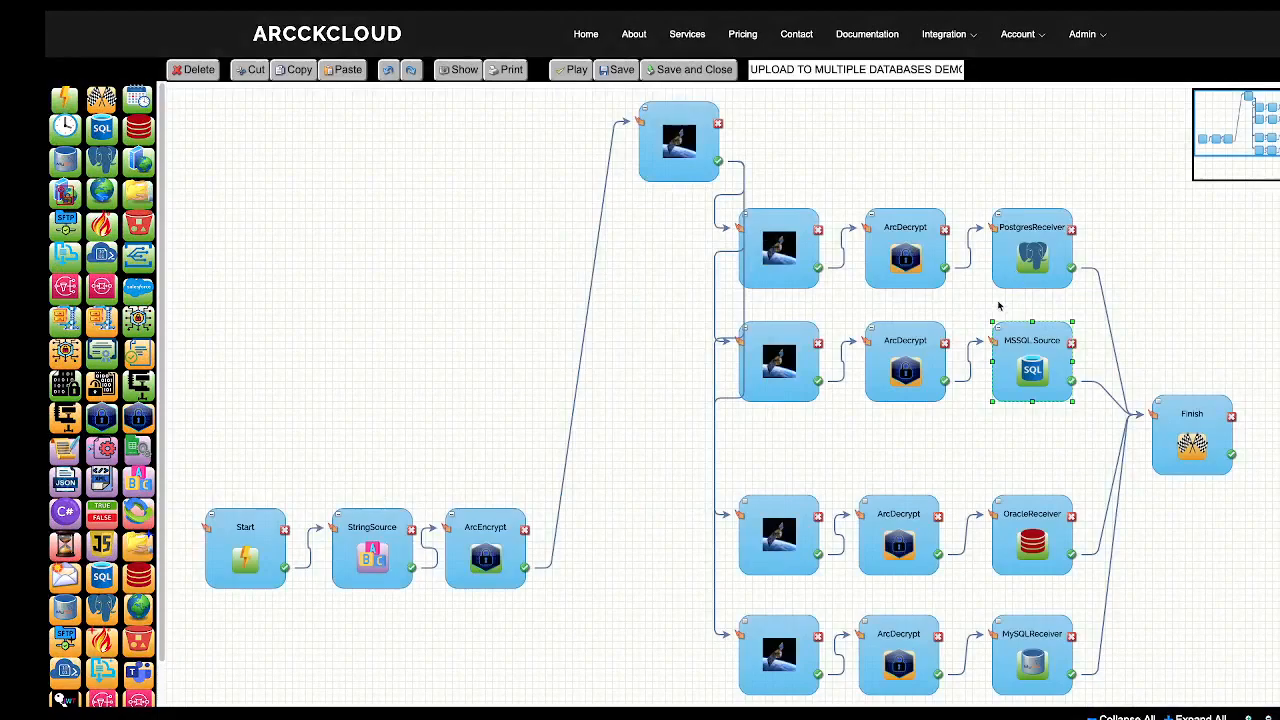
- Delete the PostgresReceiver, MSSQL Source, OracleReceiver and MySQLReceiver blocks from the orchestration
click(1004, 270)
click(206, 70)
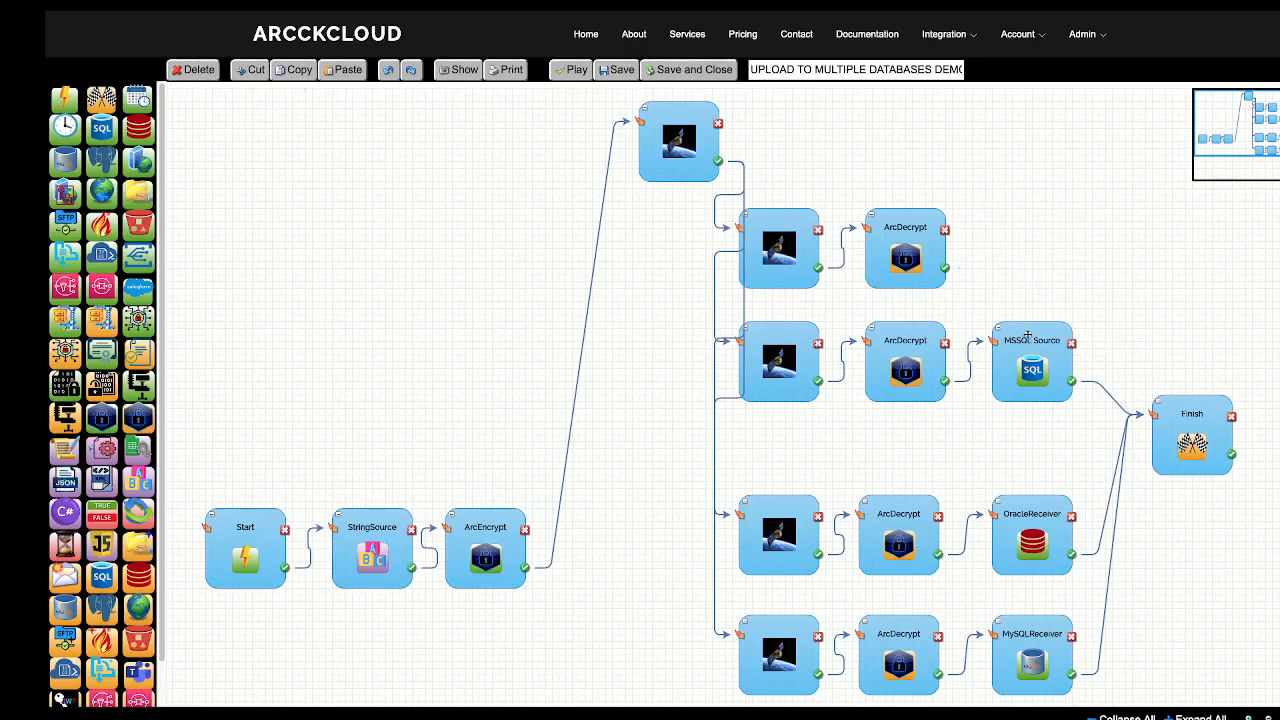
click(200, 70)
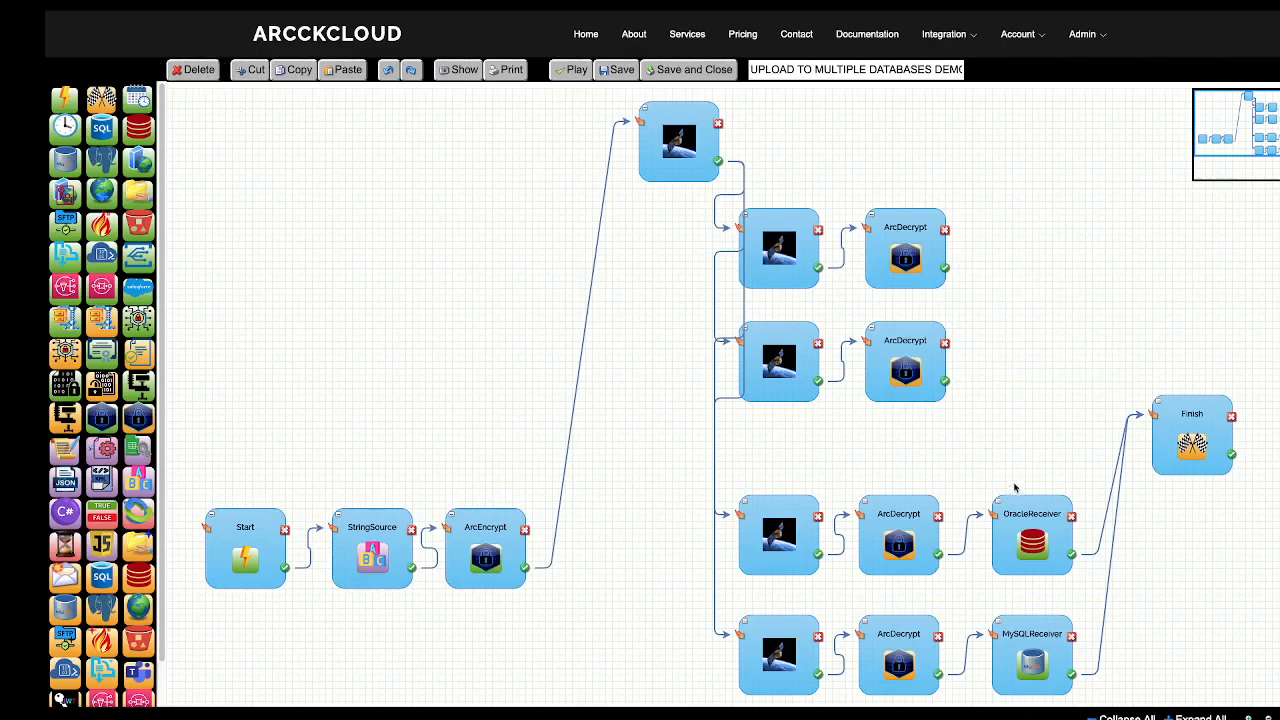
click(1045, 511)
click(192, 69)
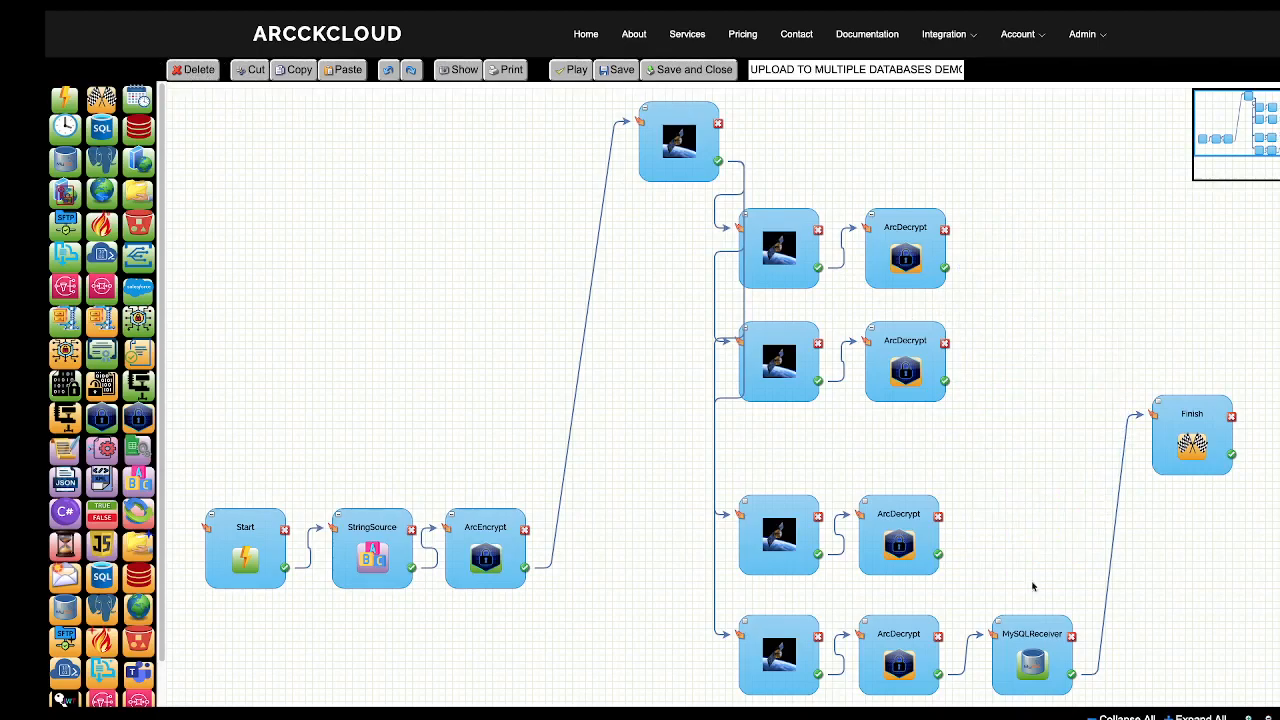
click(1025, 624)
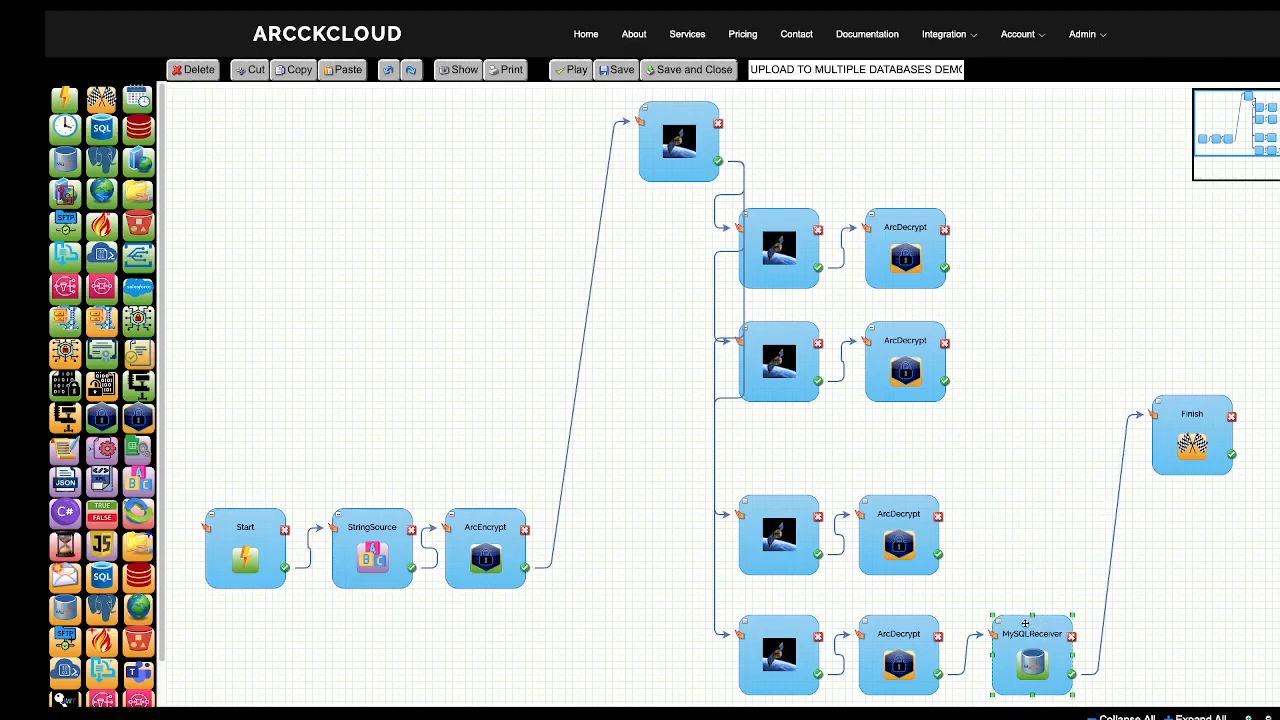
click(194, 69)
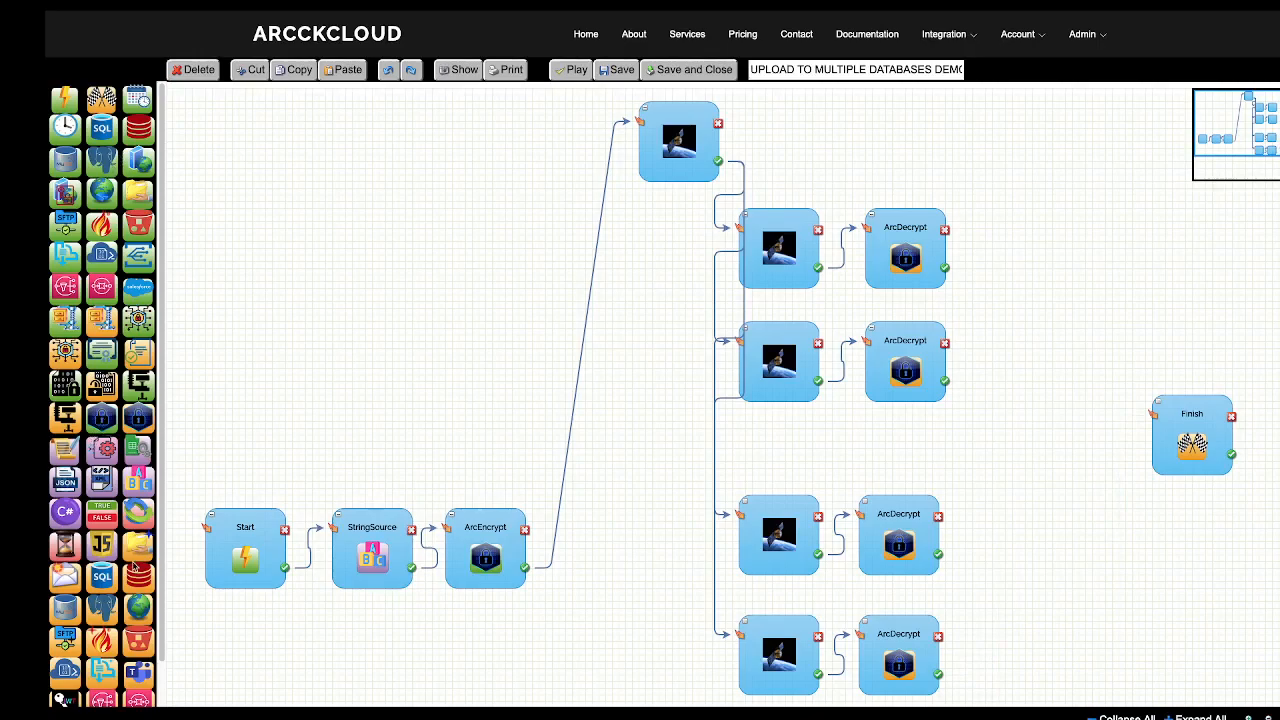
- Place PostgresSender, MSSQL Sender, OracleSender and MySQLSender blocks beside the four ArcDecrypt blocks, one per branch in that order
drag(101, 607, 998, 218)
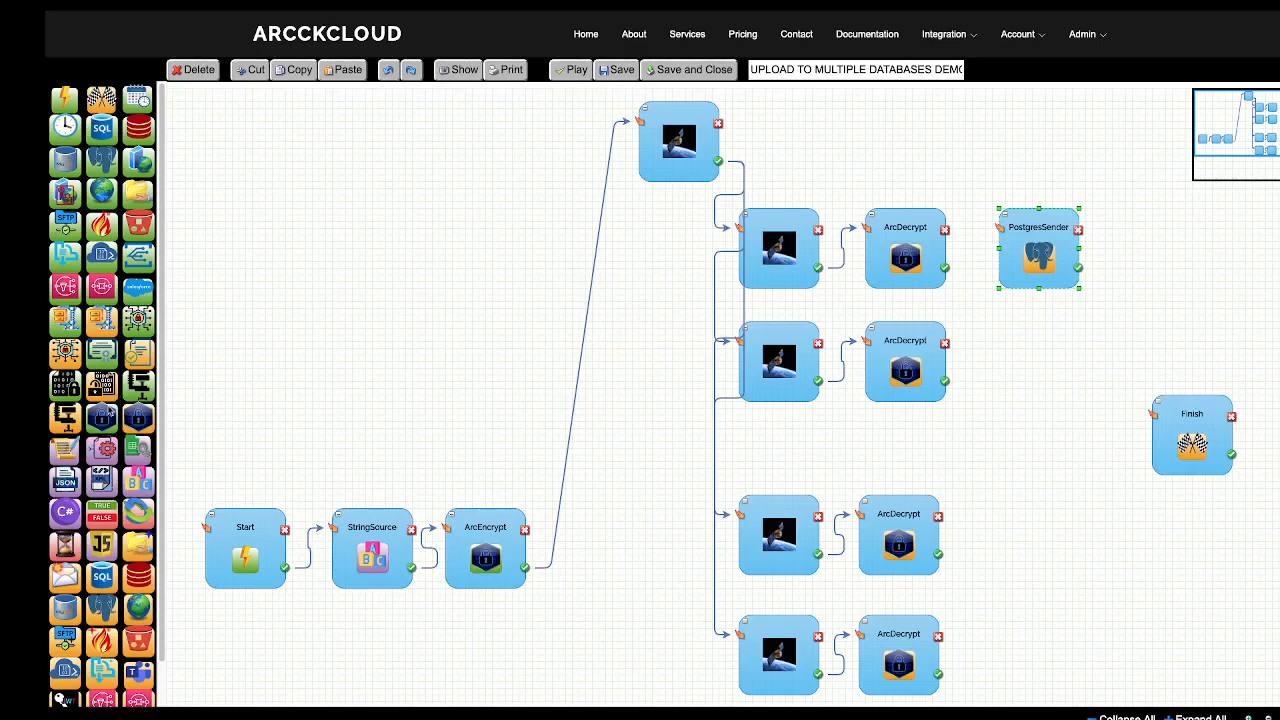
drag(103, 127, 999, 328)
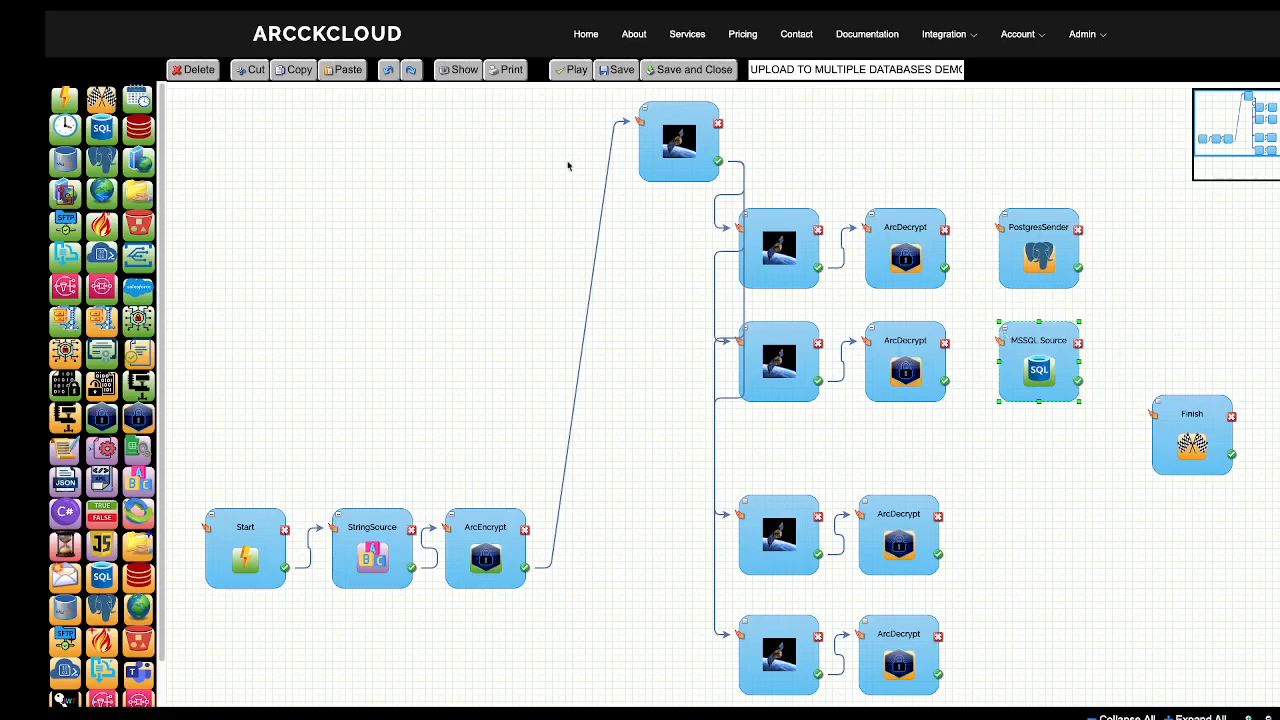
click(200, 74)
scroll(90, 402, down, 1)
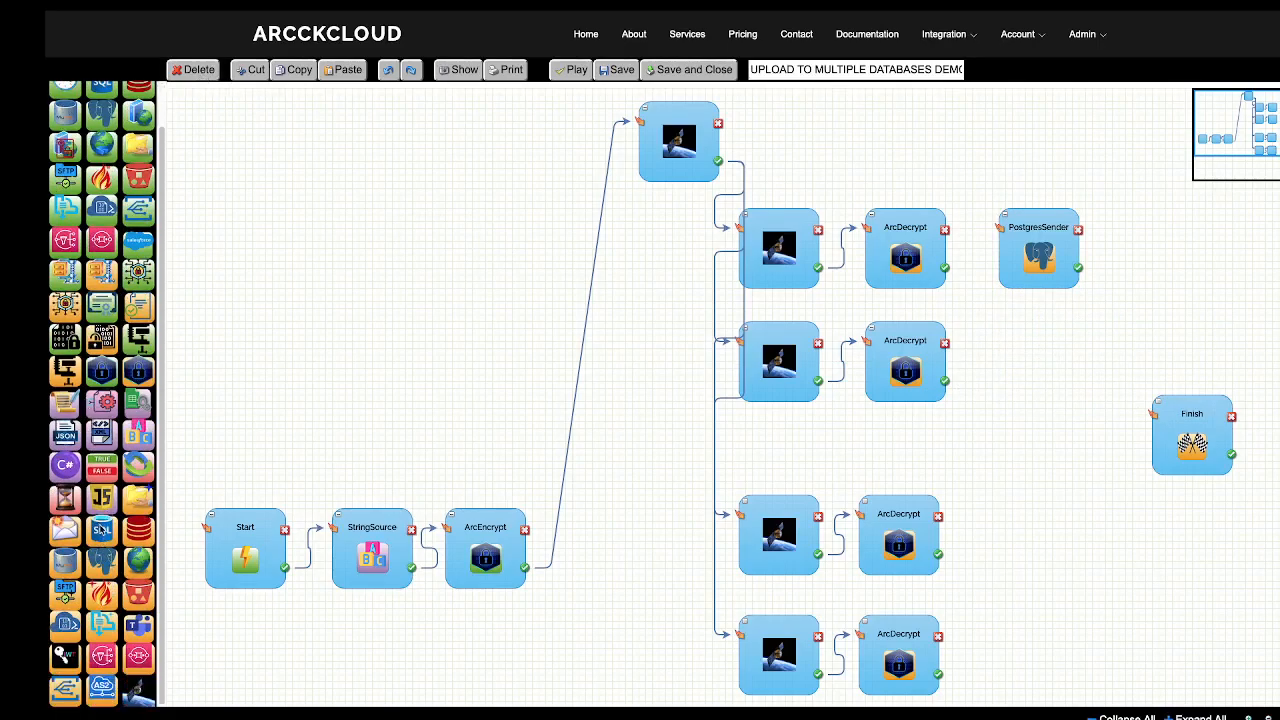
drag(101, 530, 1000, 323)
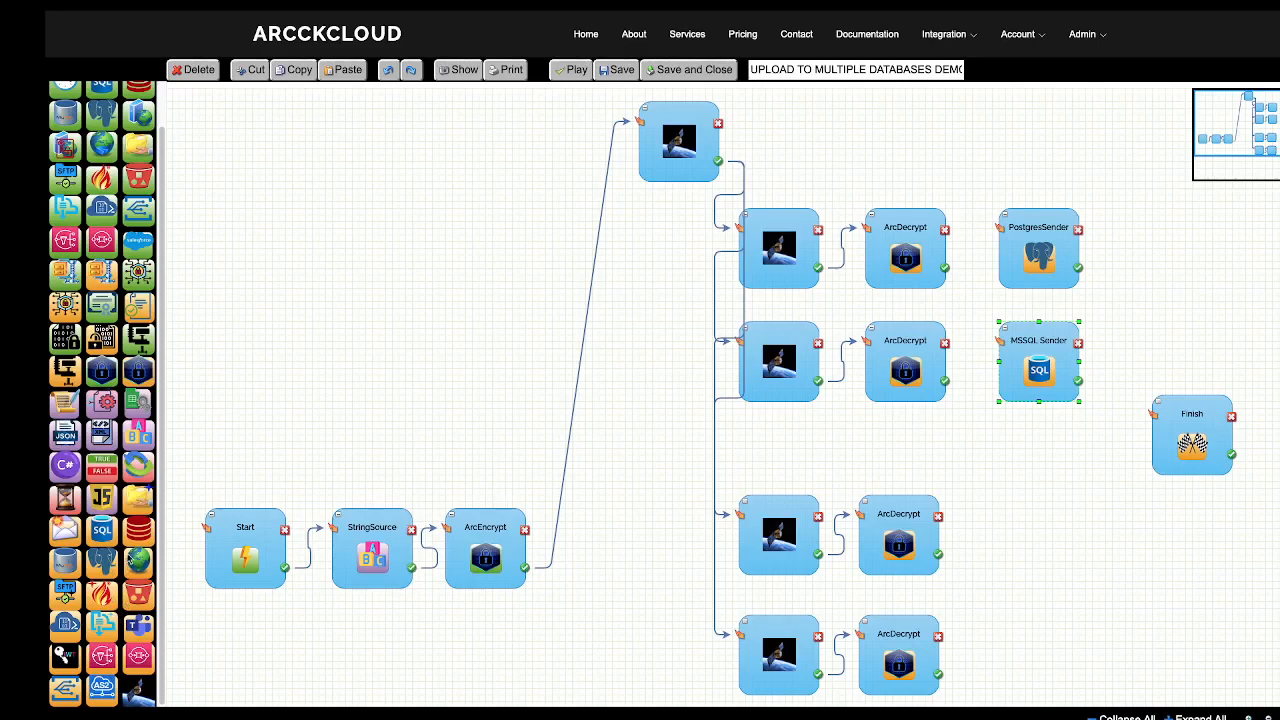
drag(139, 537, 1000, 497)
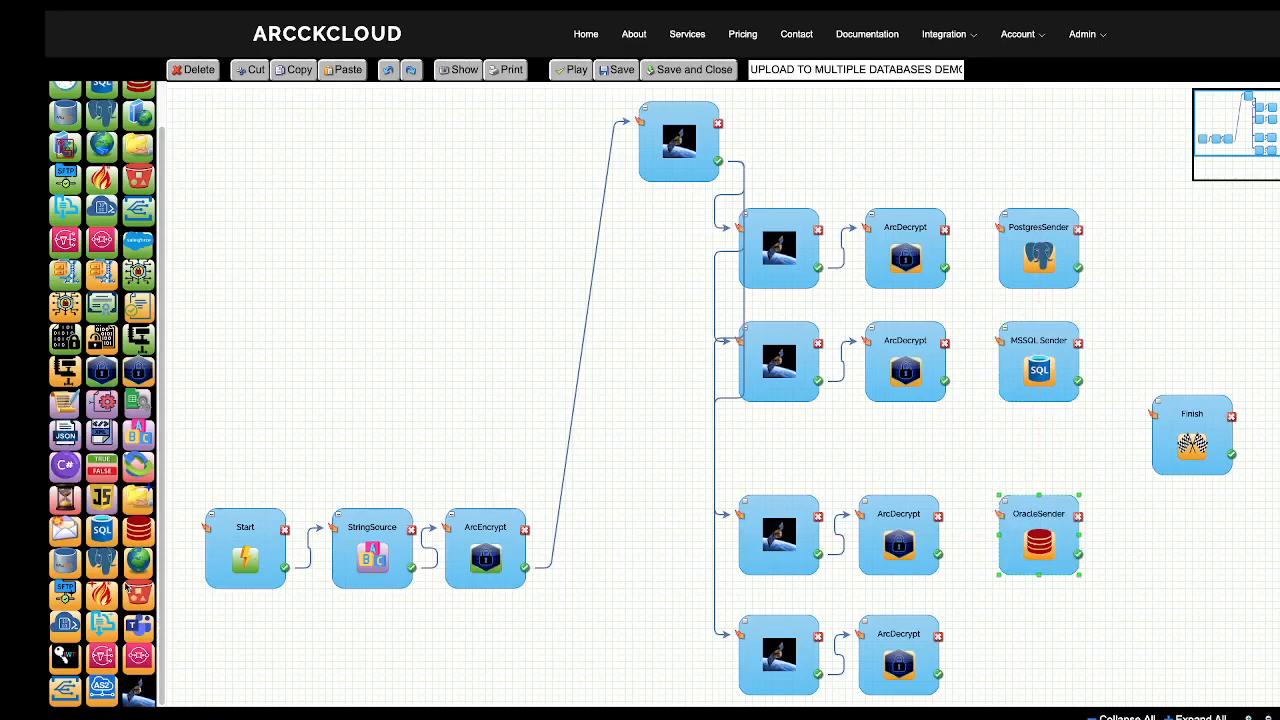
drag(63, 572, 997, 616)
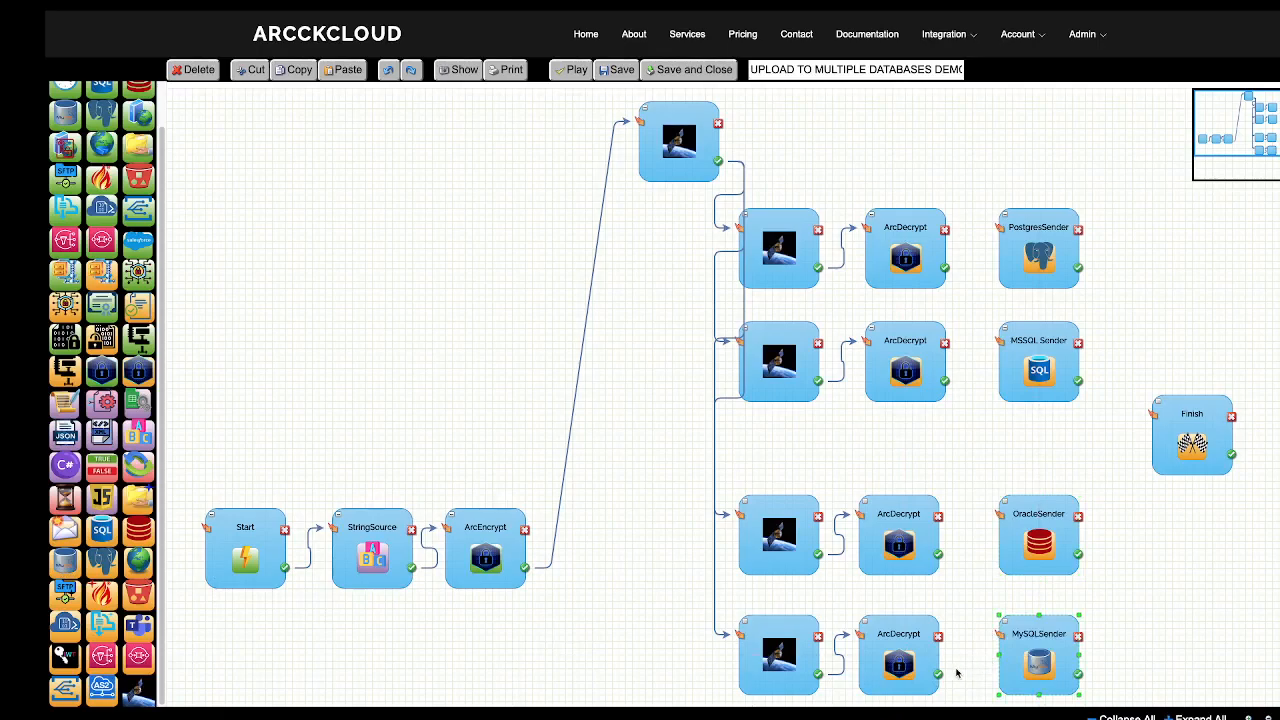
- Connect the success output of each ArcDecrypt block to the input of the sender block in its branch
drag(940, 676, 995, 621)
drag(940, 554, 990, 515)
drag(948, 381, 994, 342)
drag(944, 262, 992, 228)
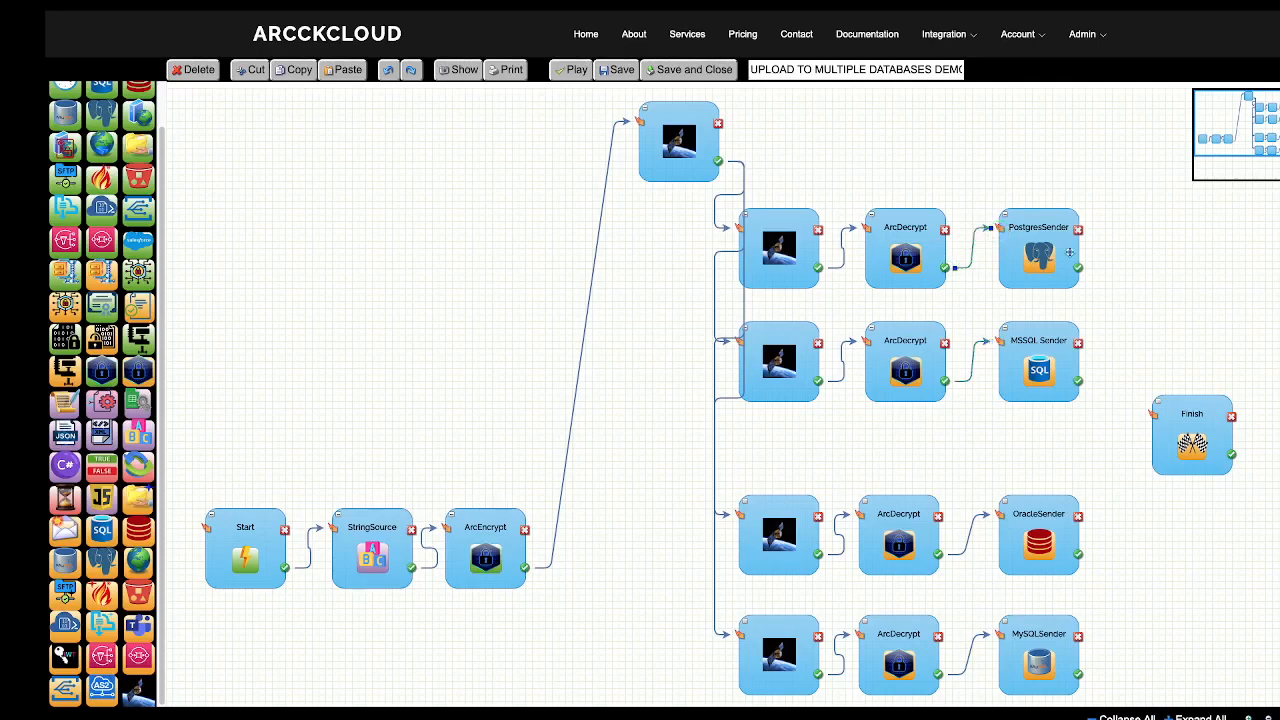
- Connect the success outputs of all four sender blocks to the Finish block and save the orchestration
drag(1078, 268, 1152, 420)
drag(1079, 381, 1150, 419)
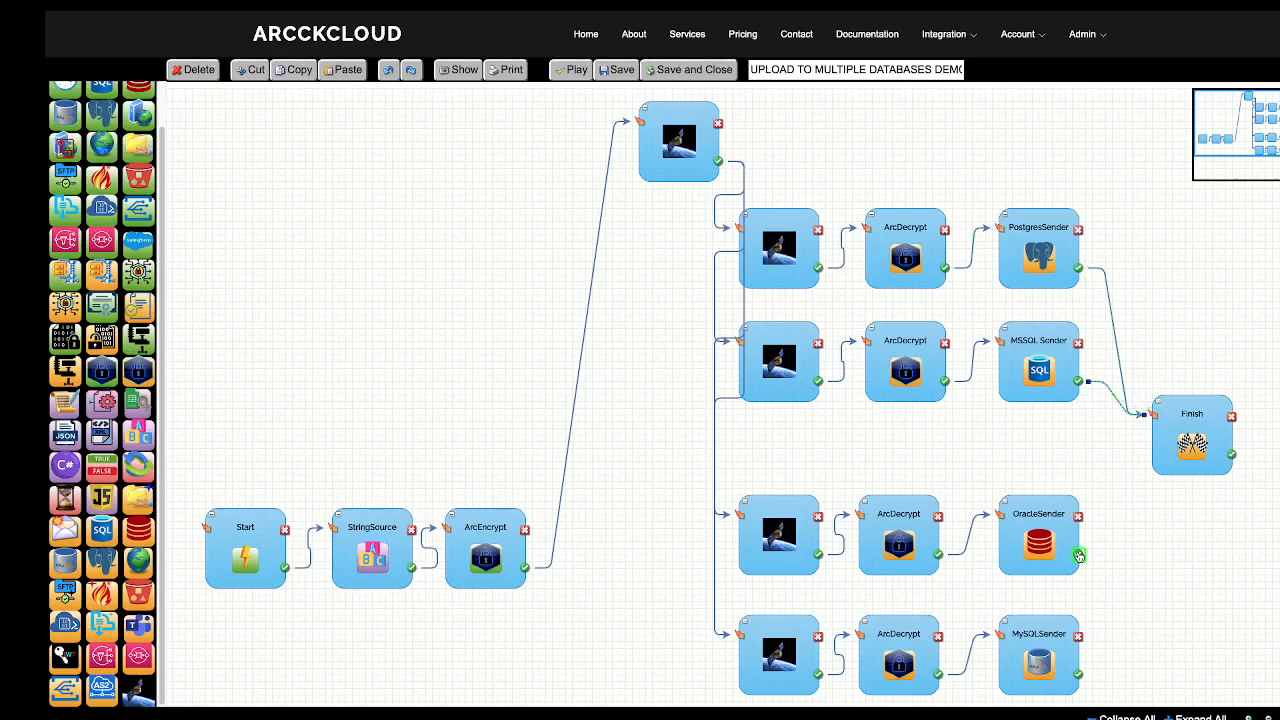
drag(1079, 556, 1150, 419)
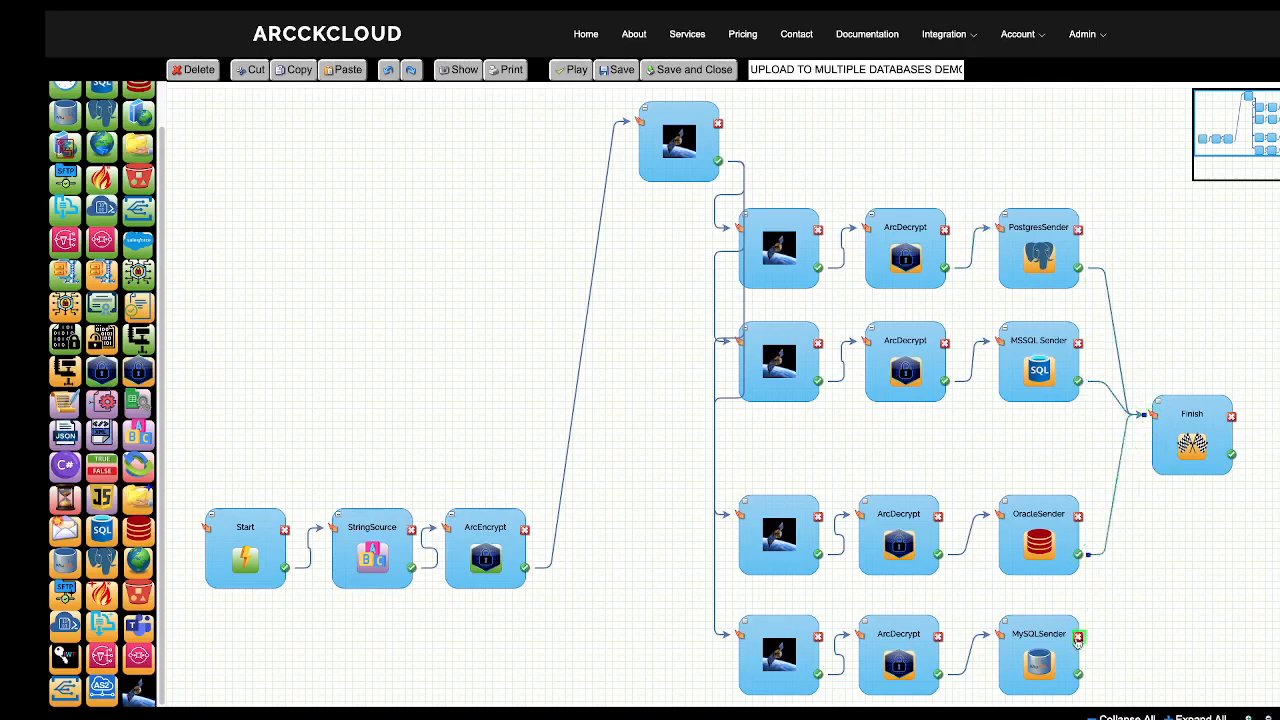
drag(1079, 675, 1150, 419)
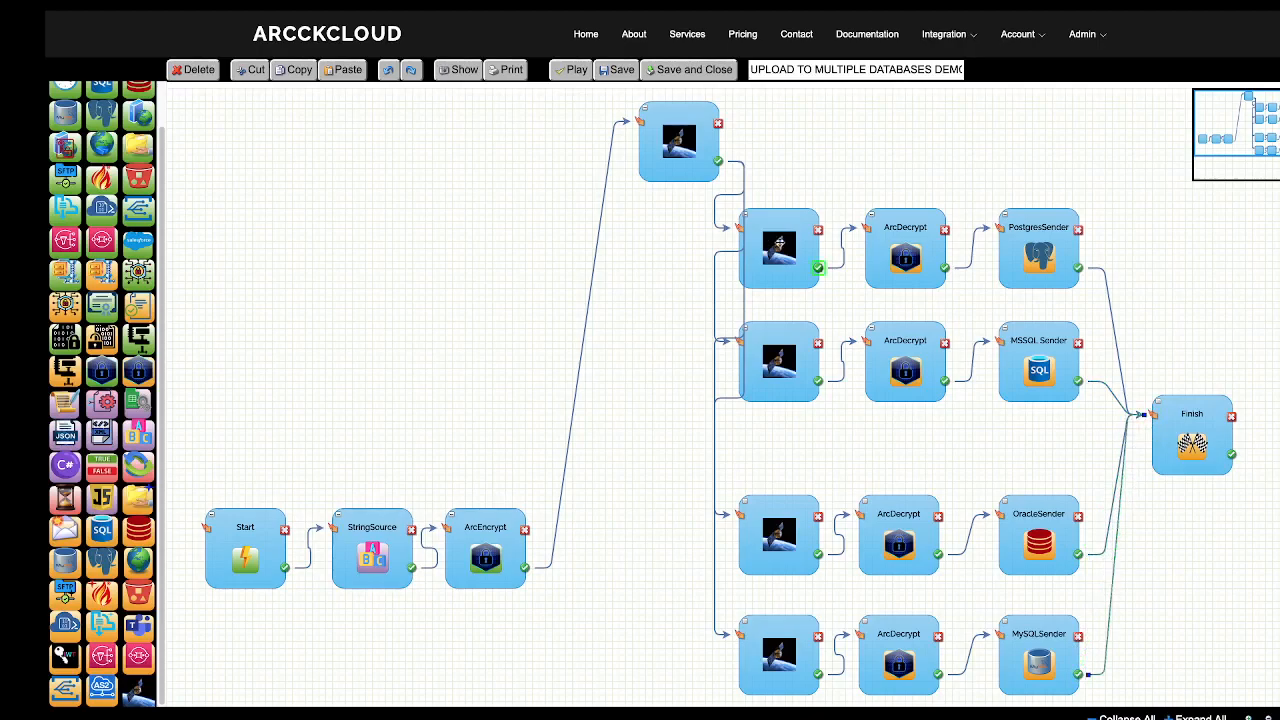
click(617, 70)
click(804, 391)
- Paste the database connection string into the MSSQL Sender block's ConnectionString and set its TableName to customers
double_click(1019, 353)
click(642, 251)
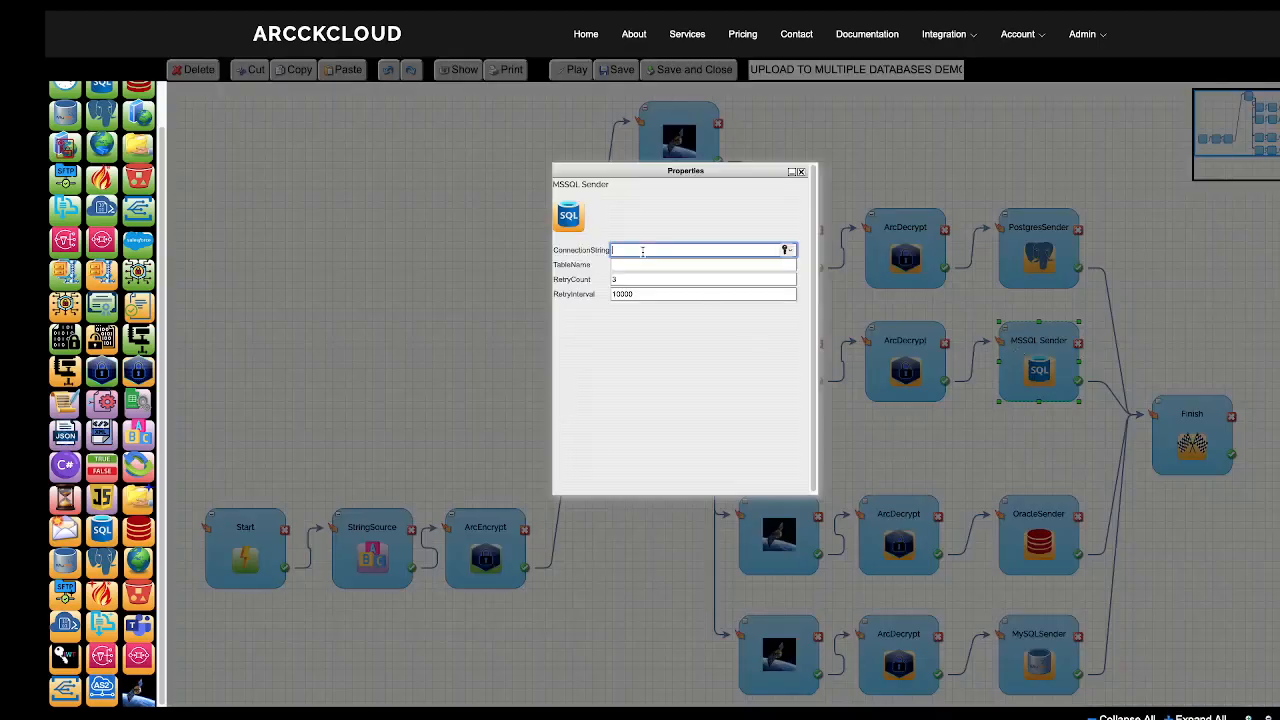
key(ctrl+v)
click(626, 265)
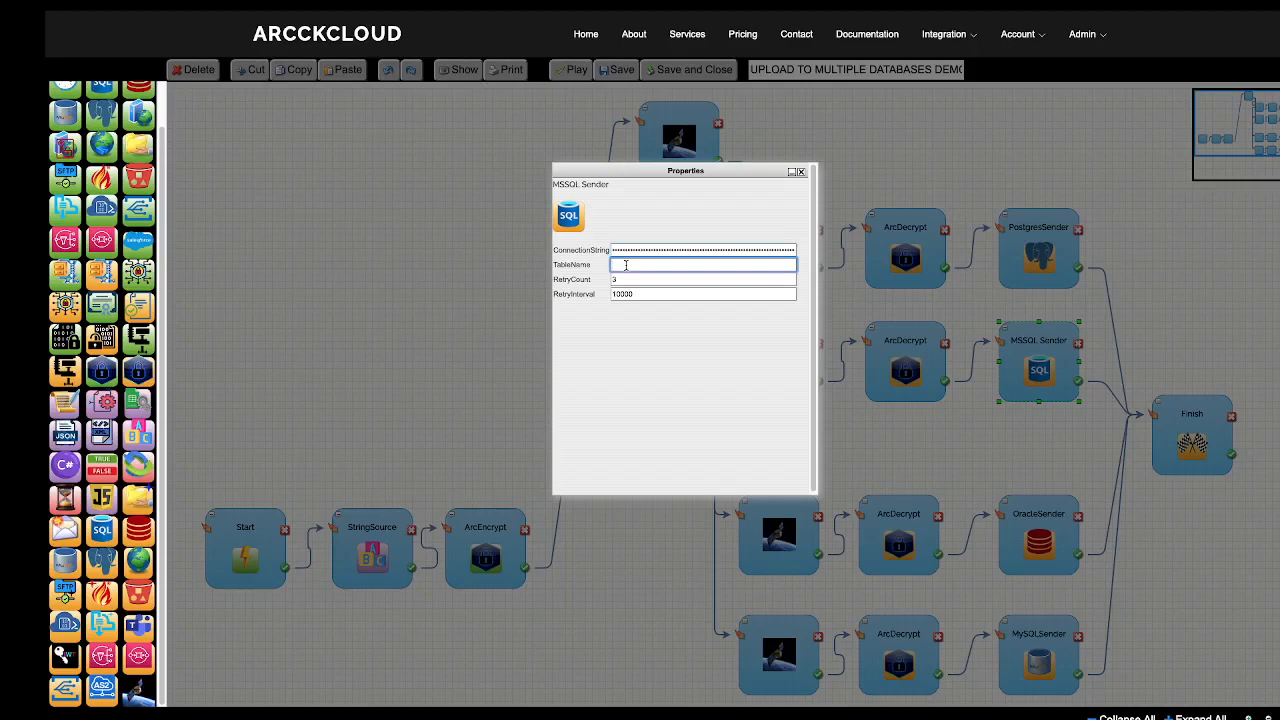
text(customers)
- Set both the RetryCount and RetryInterval of the MSSQL Sender block to 0
key(Tab)
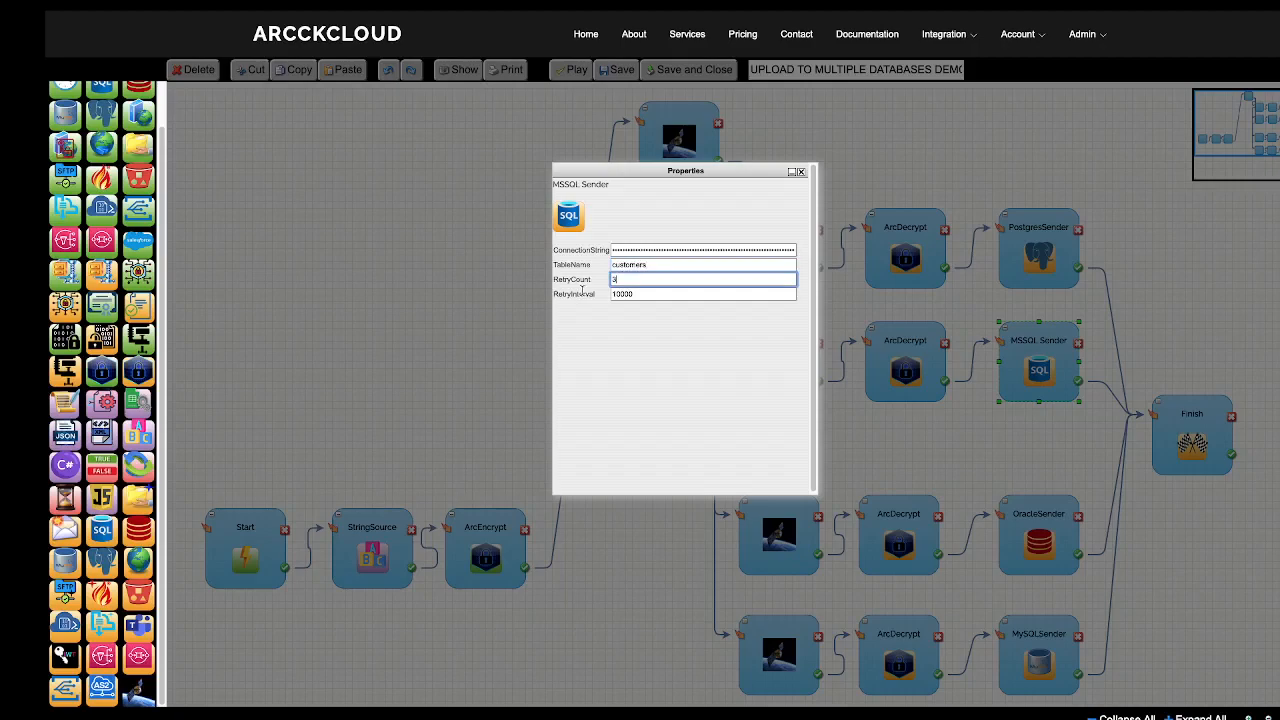
key(BackSpace)
text(0)
key(Tab)
text(0)
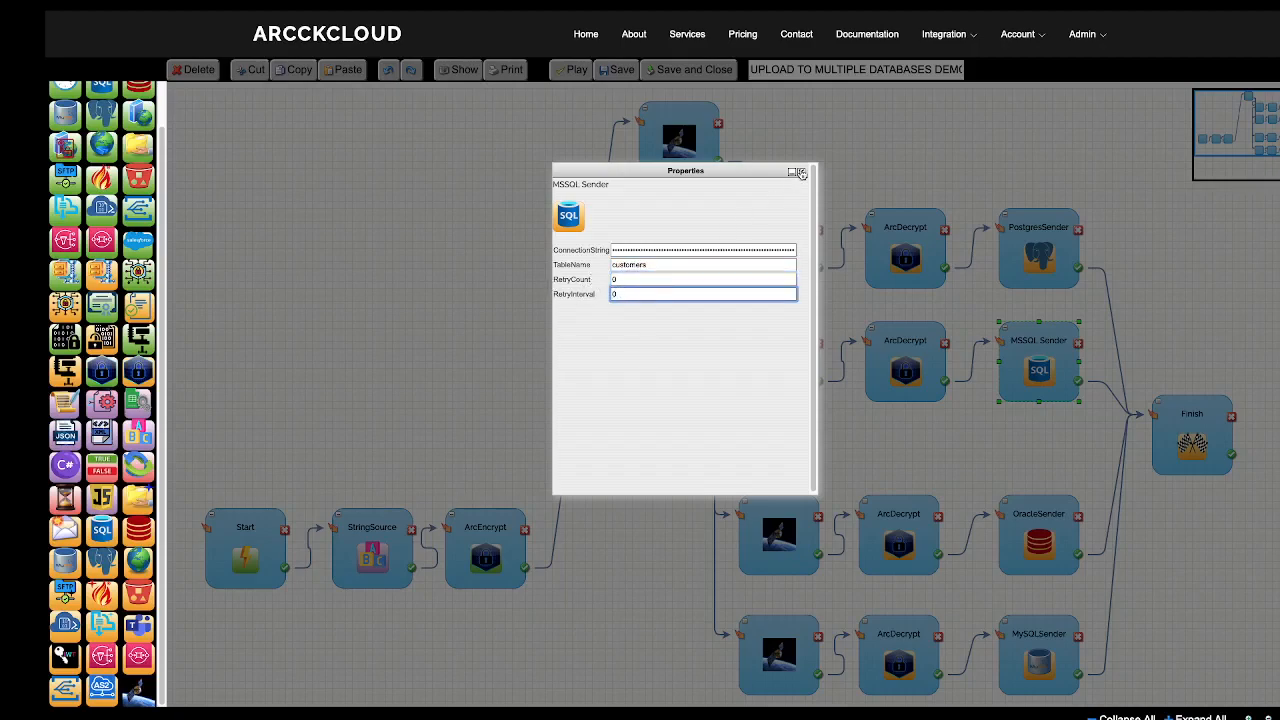
click(801, 172)
- Paste the database connection string into the PostgresSender block's ConnectionString and set its TableName to customers
double_click(1018, 250)
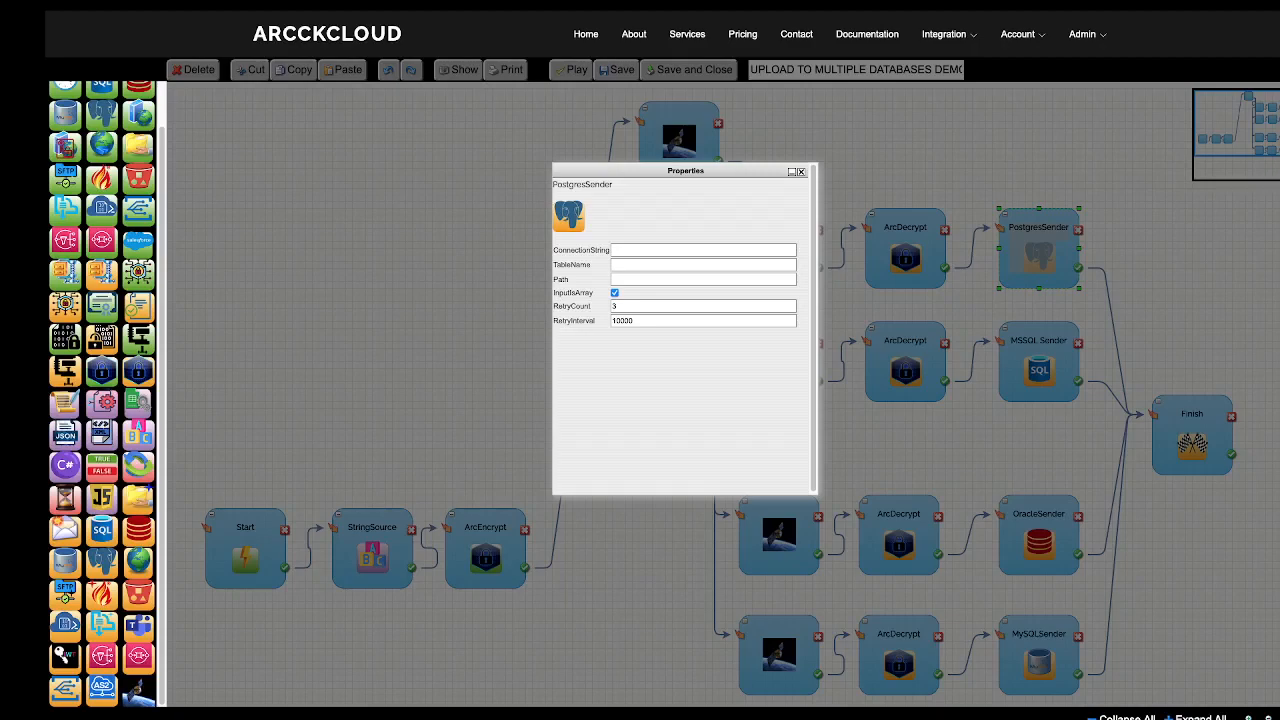
click(626, 250)
key(ctrl+v)
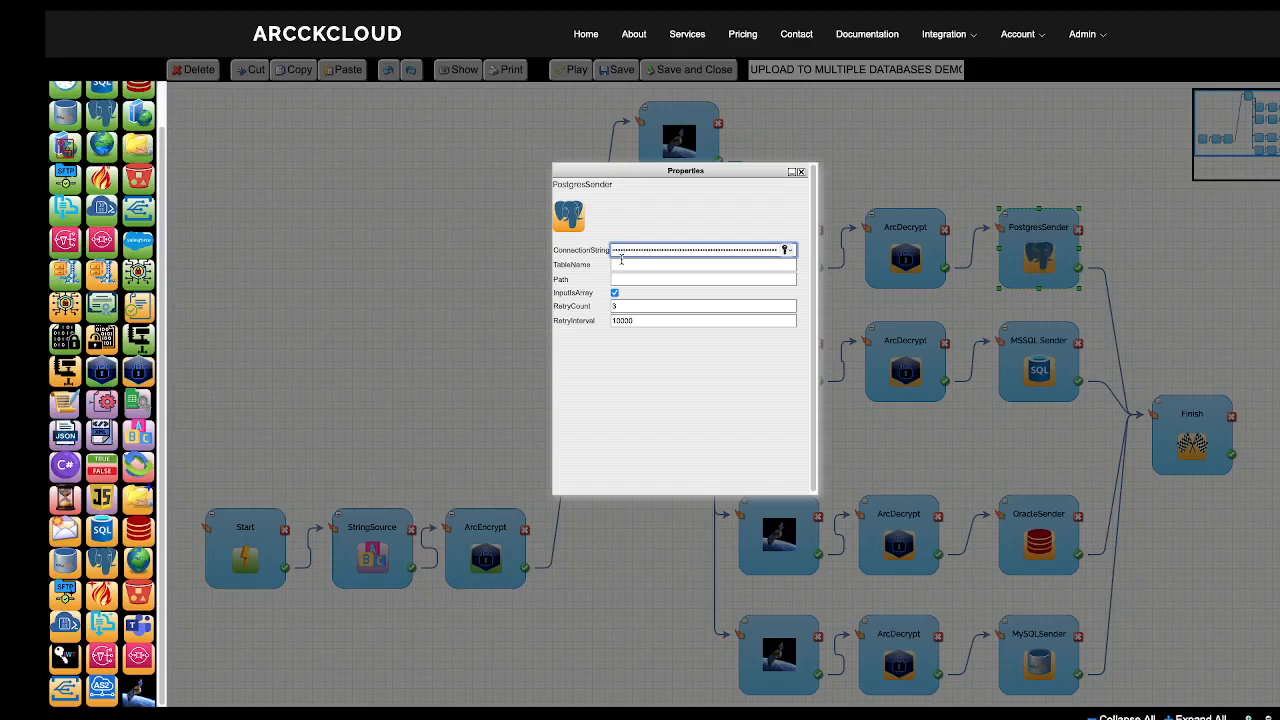
click(620, 265)
text(customers)
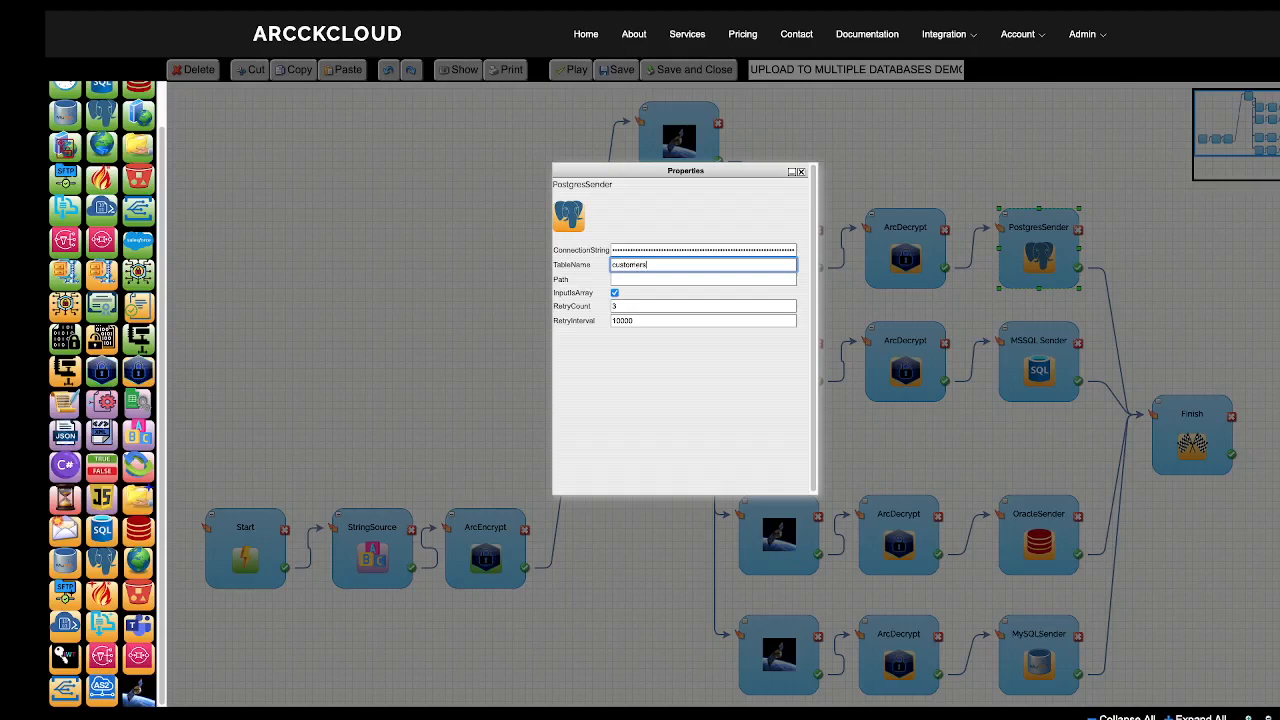
- Set both the RetryCount and RetryInterval of the PostgresSender block to 0
click(617, 306)
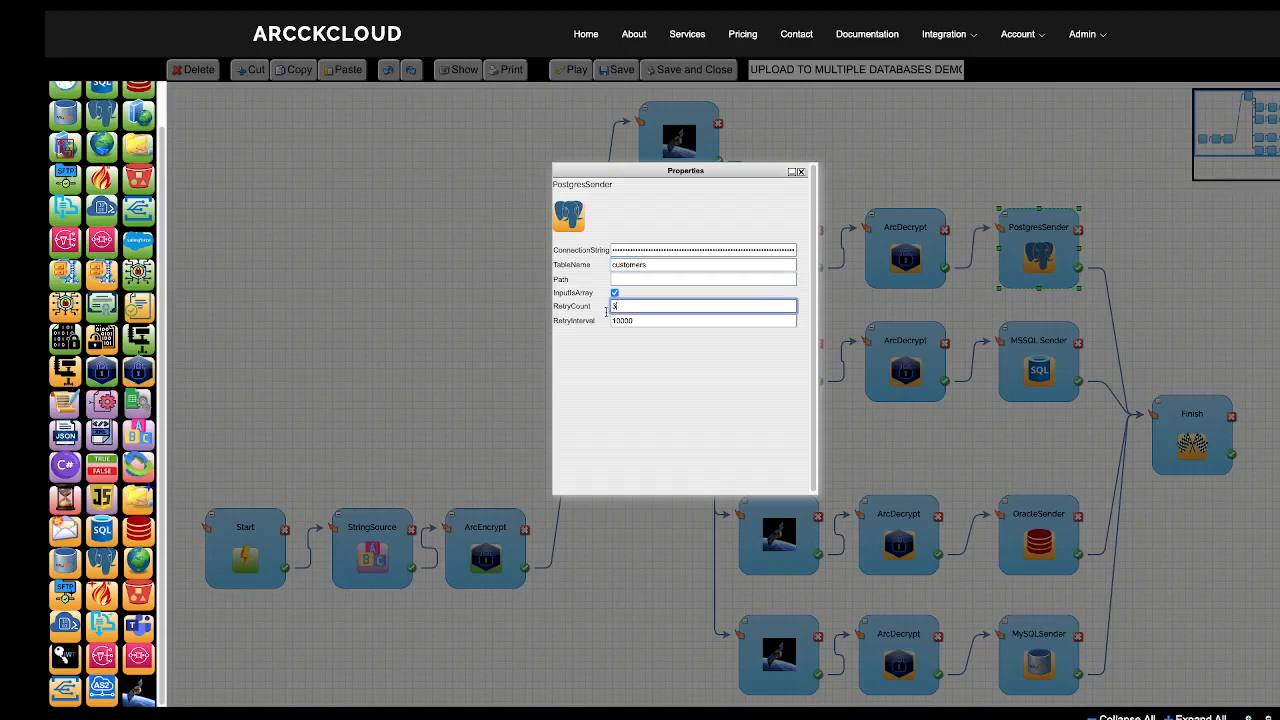
drag(634, 322, 610, 320)
text(0)
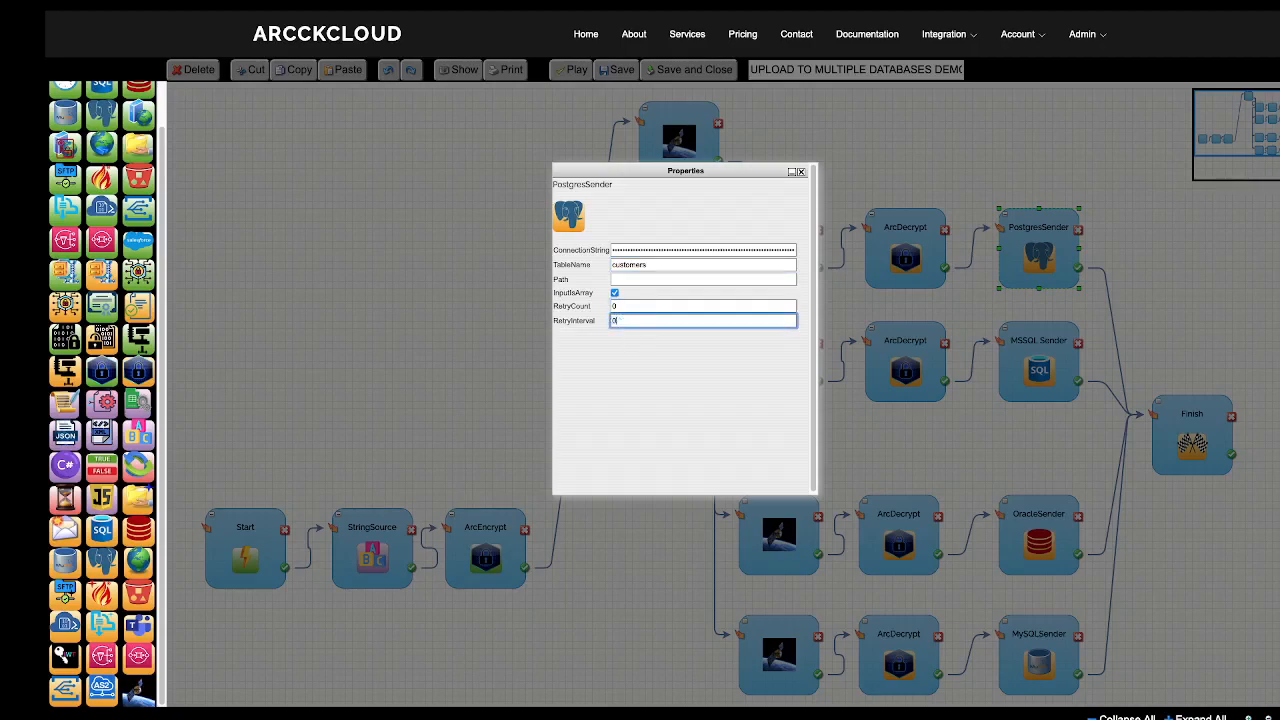
click(801, 172)
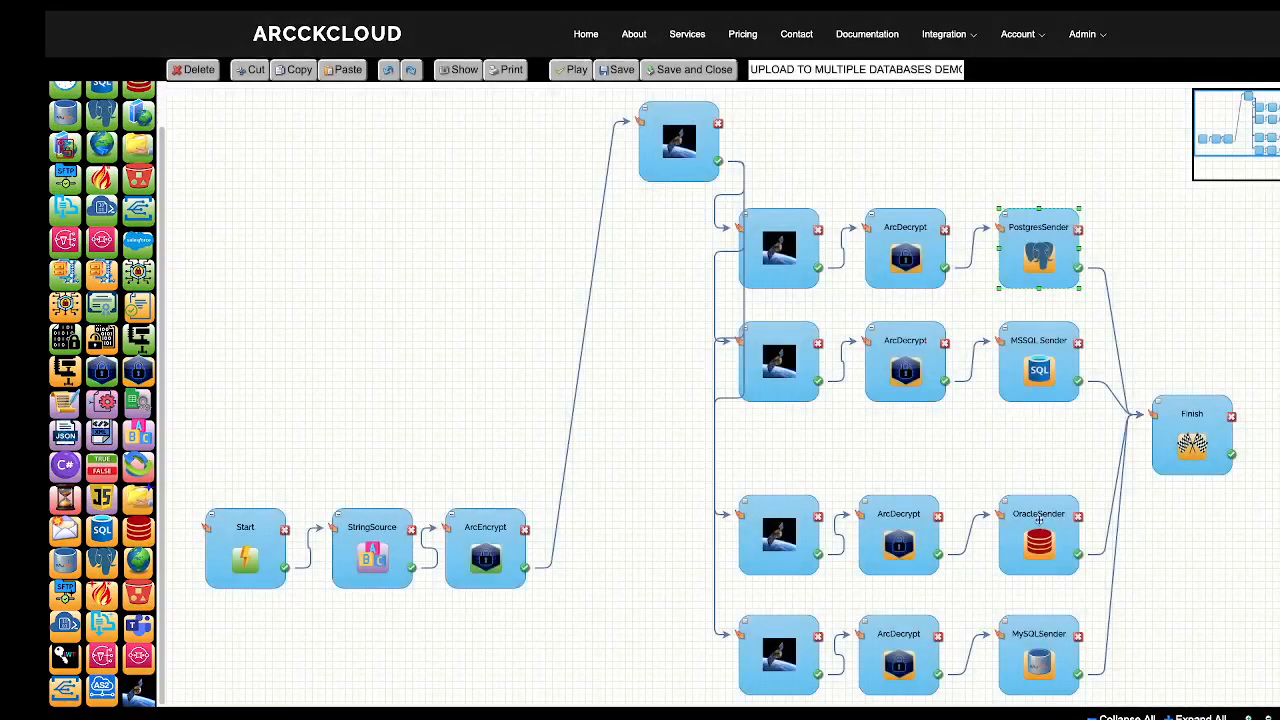
- Paste the database connection string into the OracleSender block's ConnectionString and set its TableName to "C##HR"."Customers"
double_click(1040, 518)
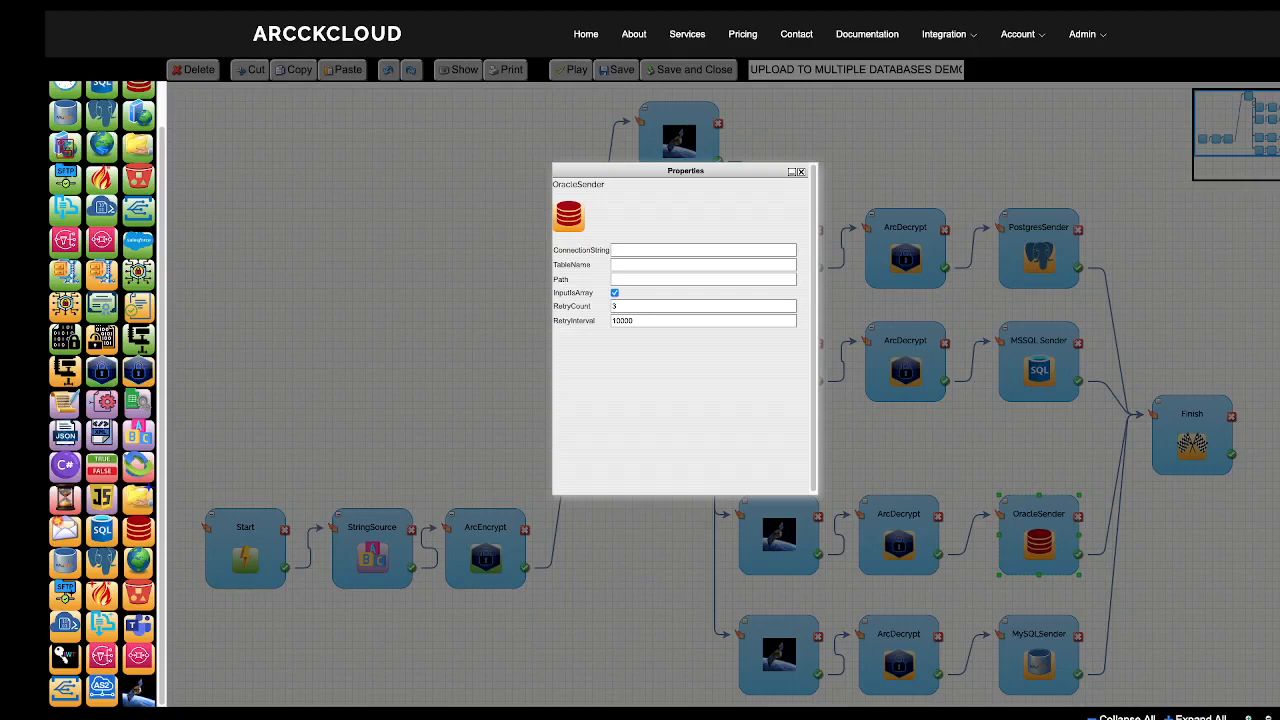
click(626, 250)
key(ctrl+v)
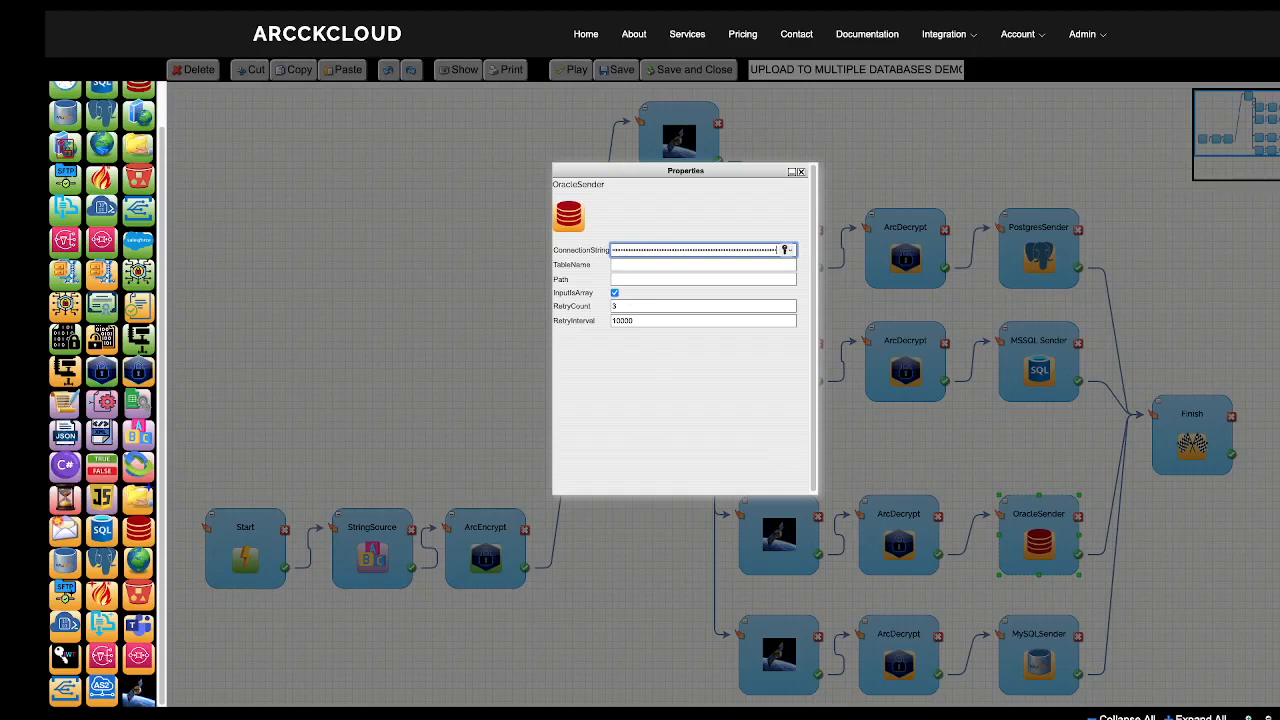
click(630, 265)
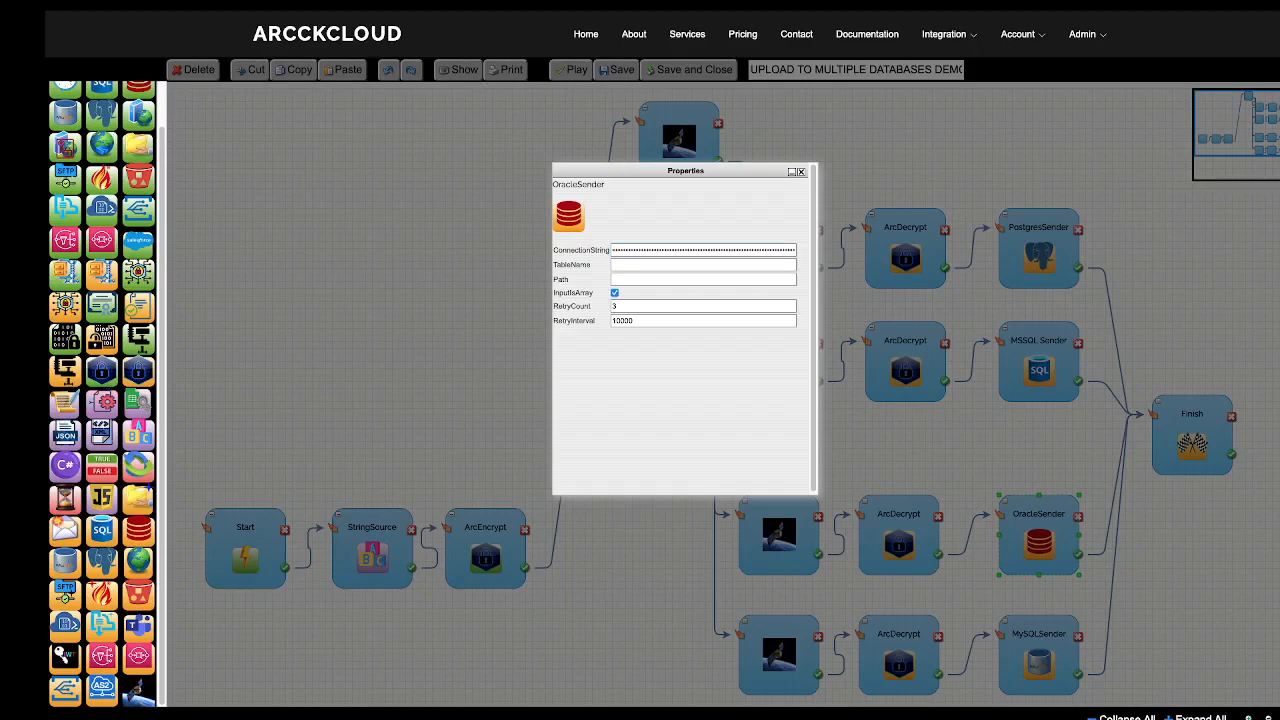
click(633, 264)
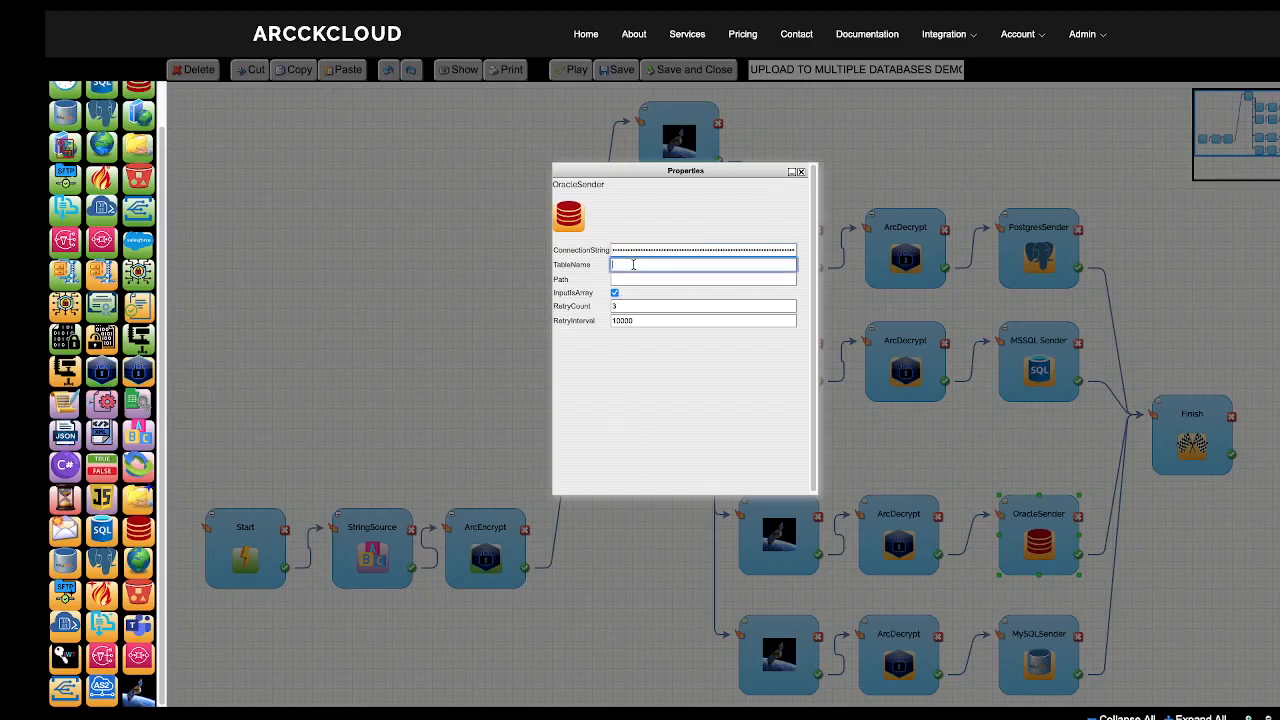
text("C##HR"."Customers")
- Set both the RetryCount and RetryInterval of the OracleSender block to 0
click(616, 308)
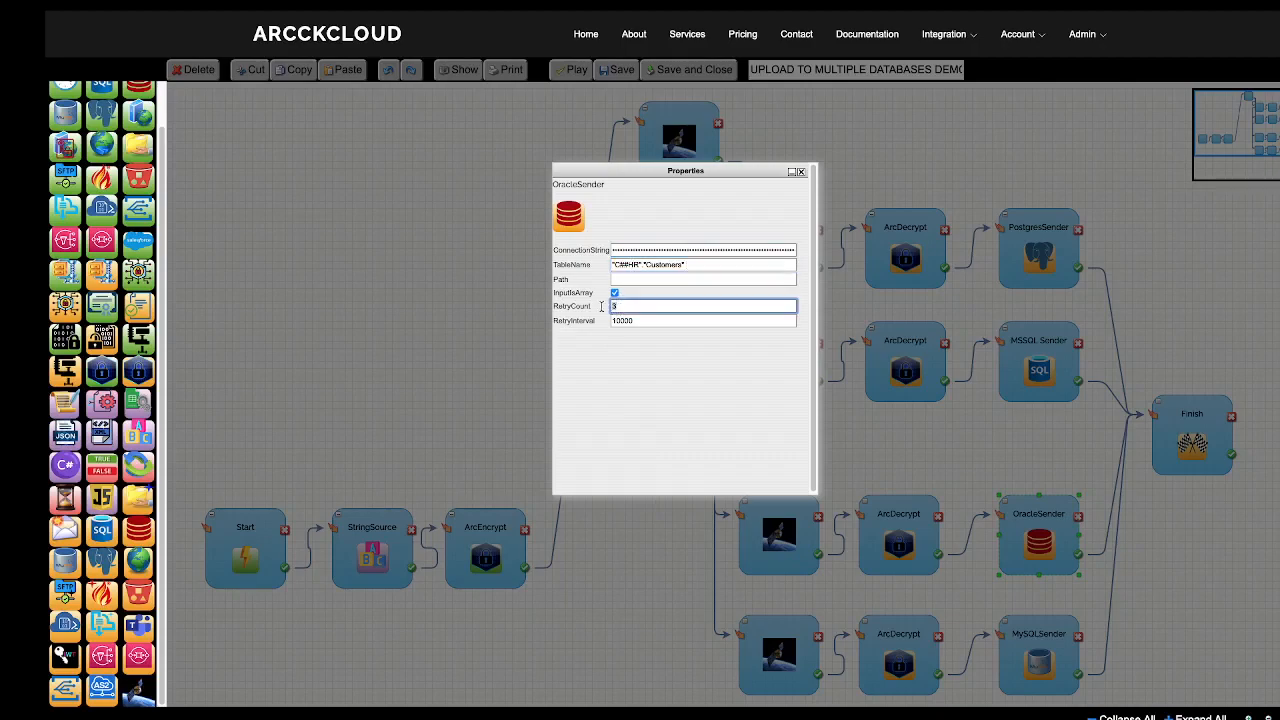
key(BackSpace)
text(0)
key(Tab)
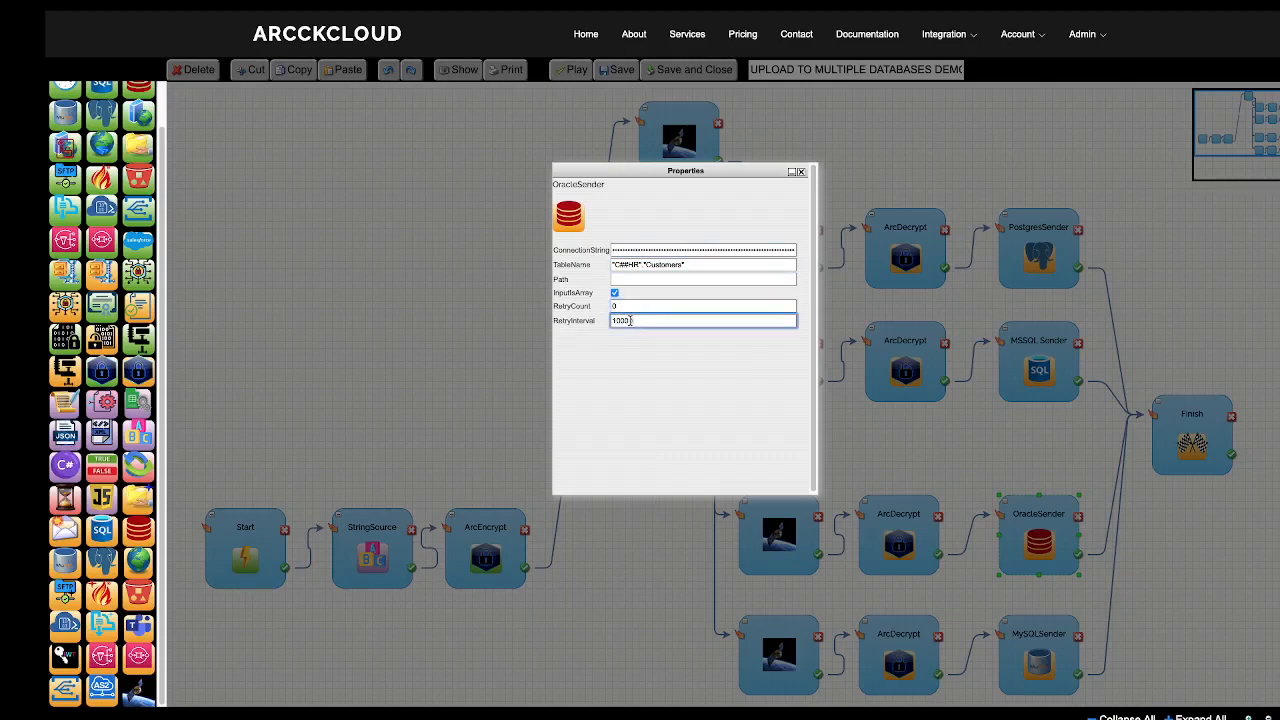
text(0)
click(801, 173)
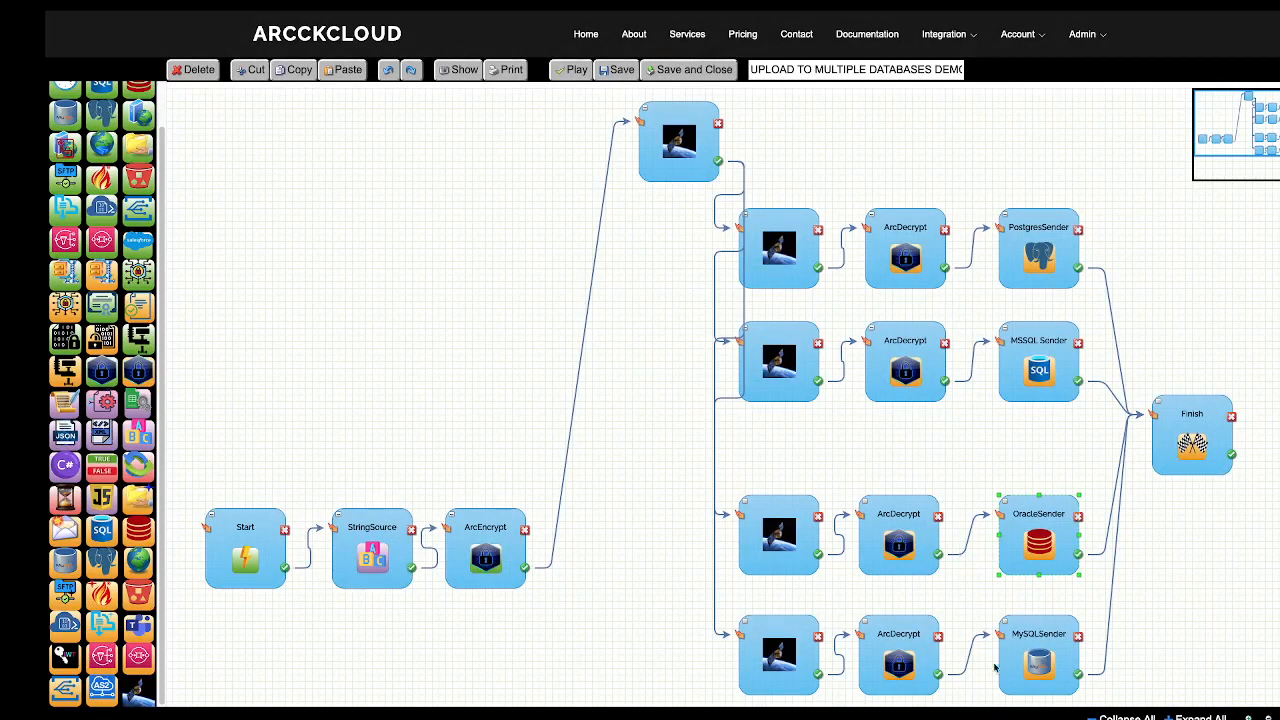
- Paste the database connection string into the MySQLSender block's ConnectionString and set its TableName to customers
double_click(1023, 640)
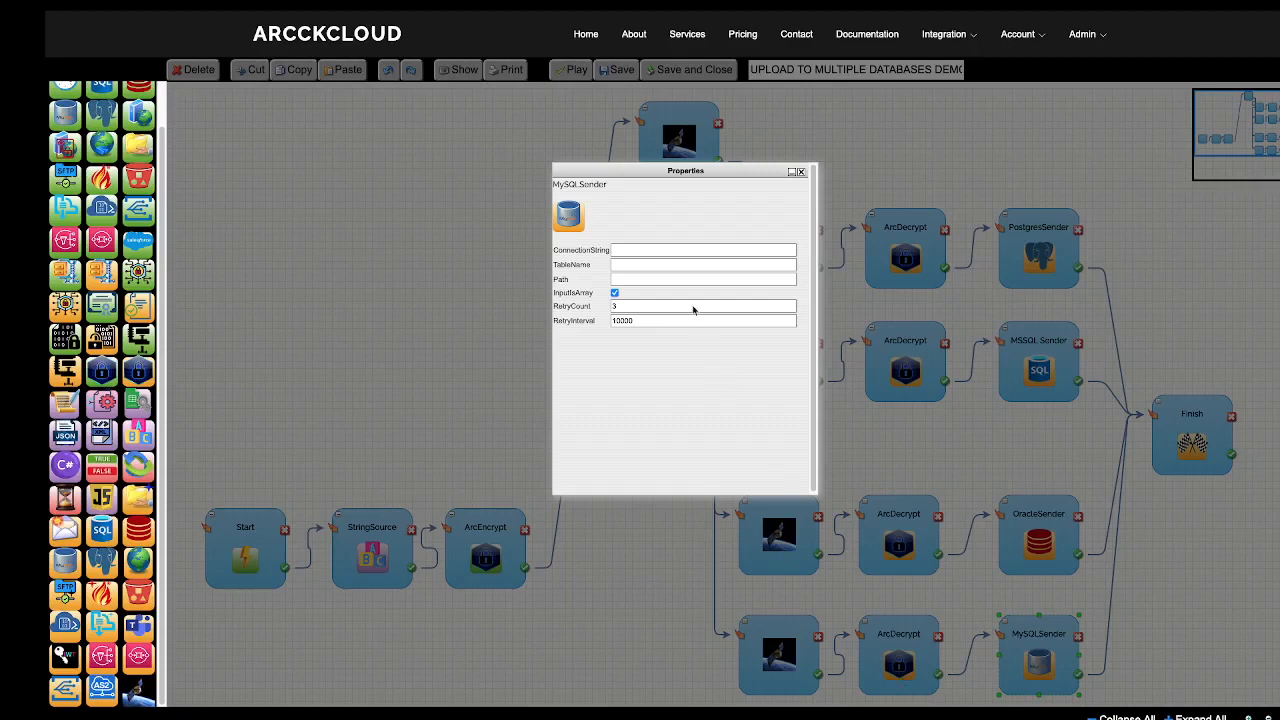
click(636, 250)
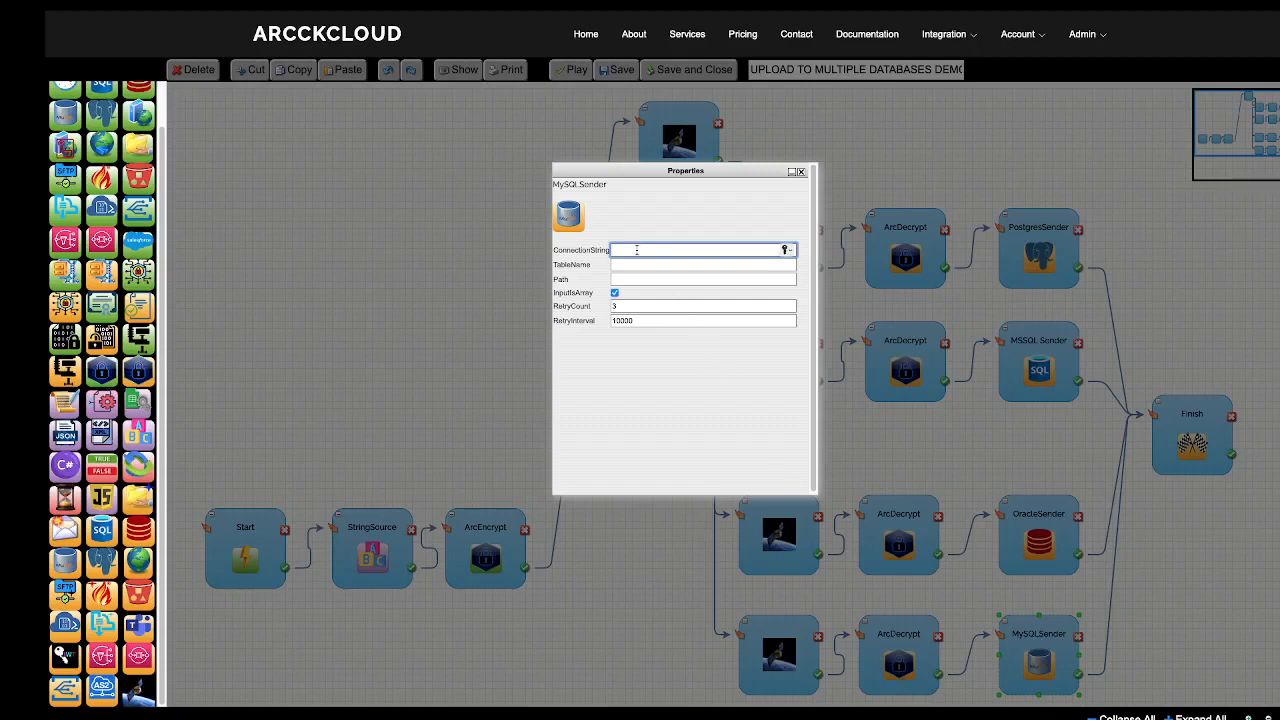
key(ctrl+v)
click(622, 265)
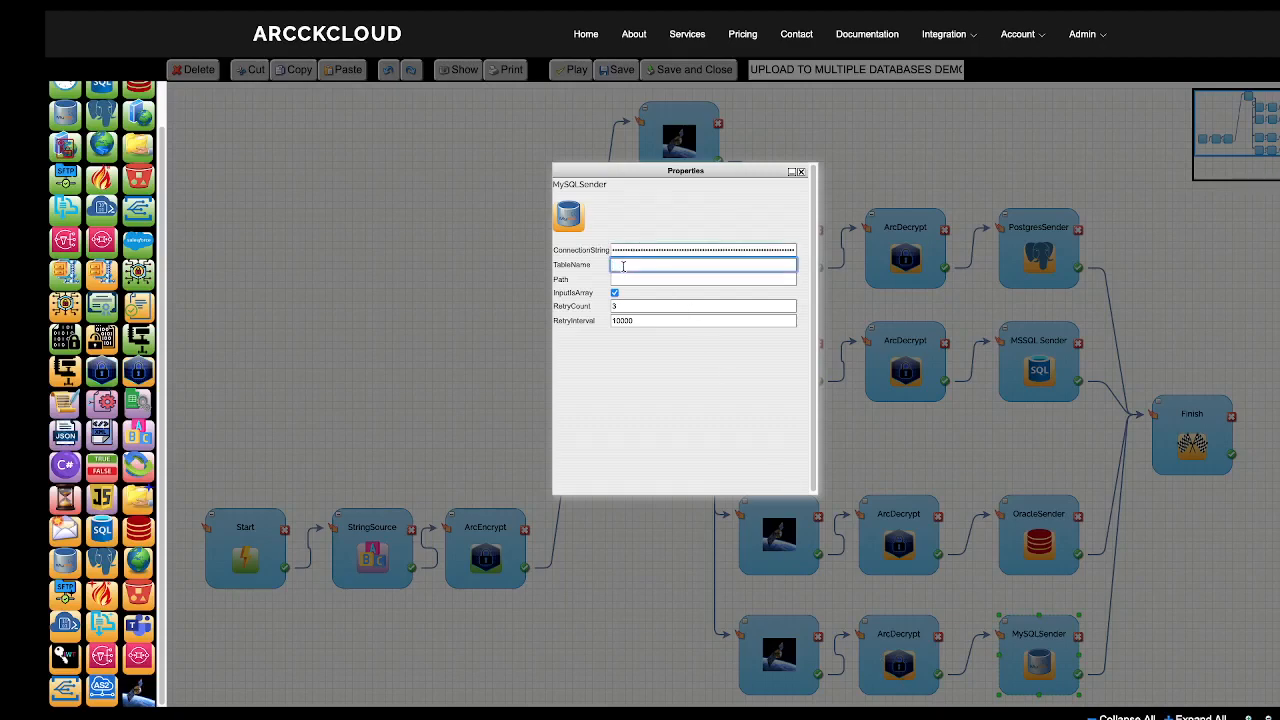
text(customers)
- Set both the RetryCount and RetryInterval of the MySQLSender block to 0 and save the orchestration
click(617, 307)
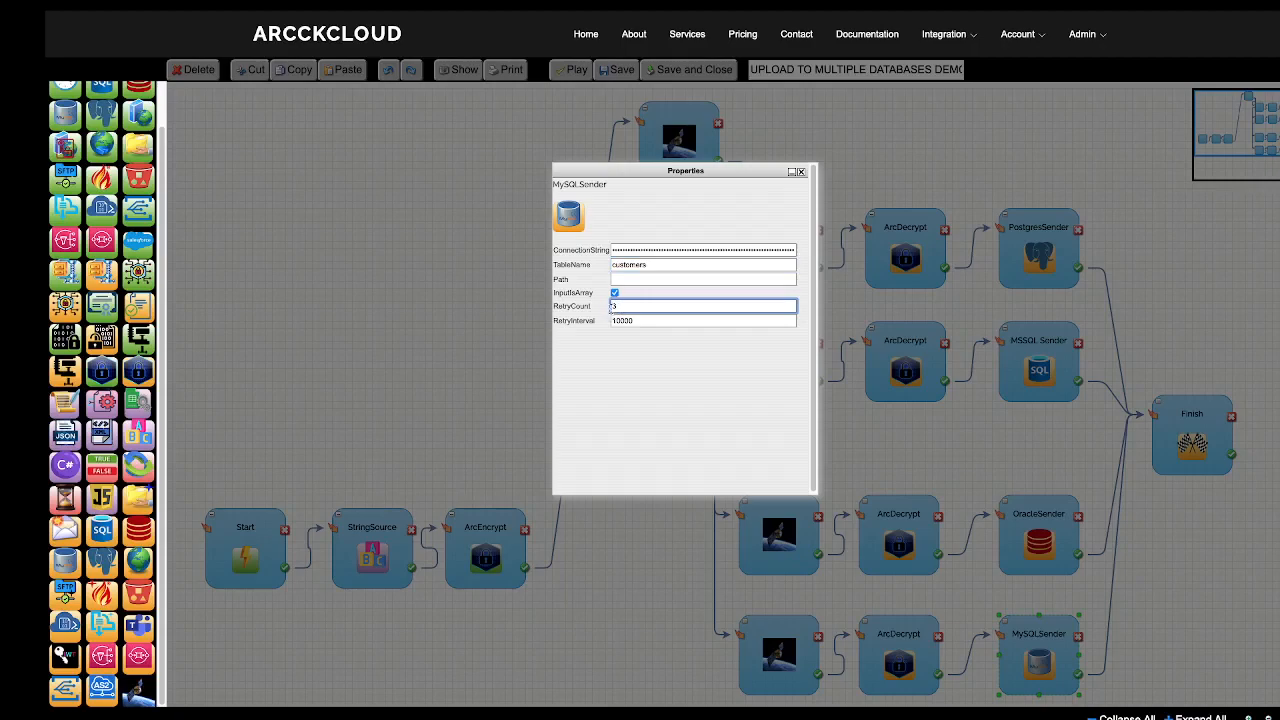
key(BackSpace)
text(0)
click(634, 320)
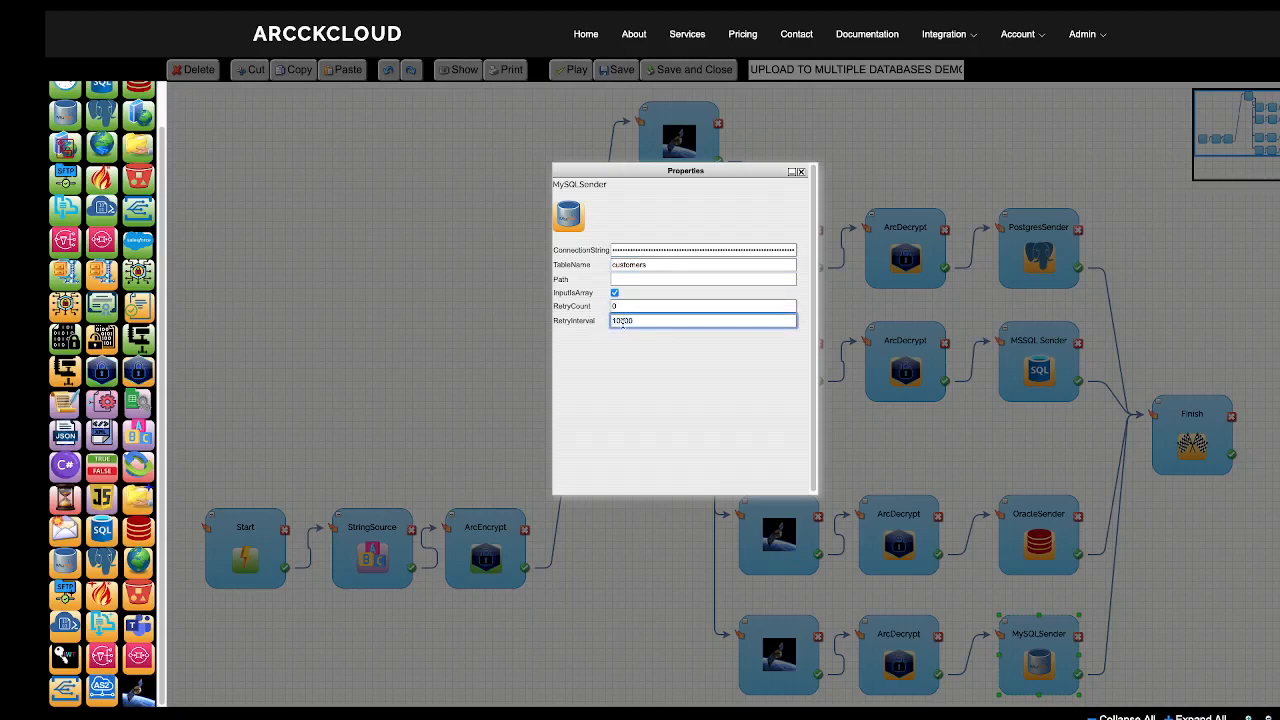
drag(645, 320, 572, 313)
text(0)
click(802, 173)
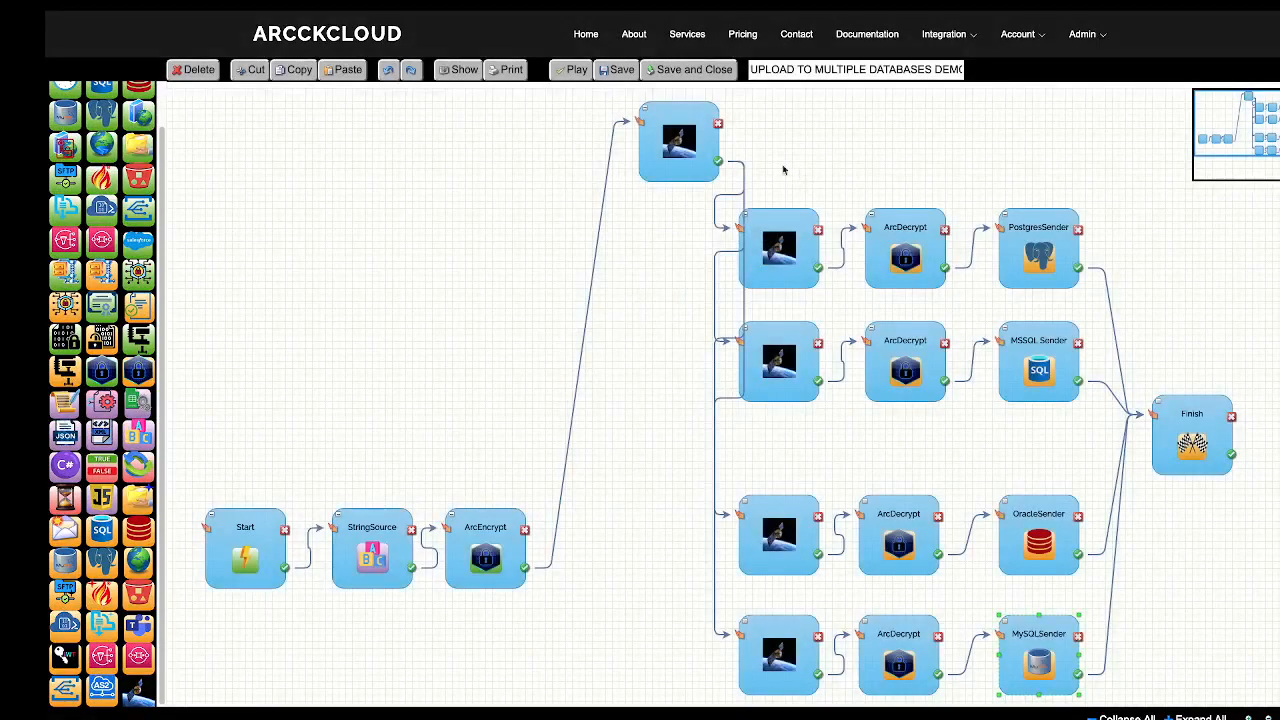
click(618, 70)
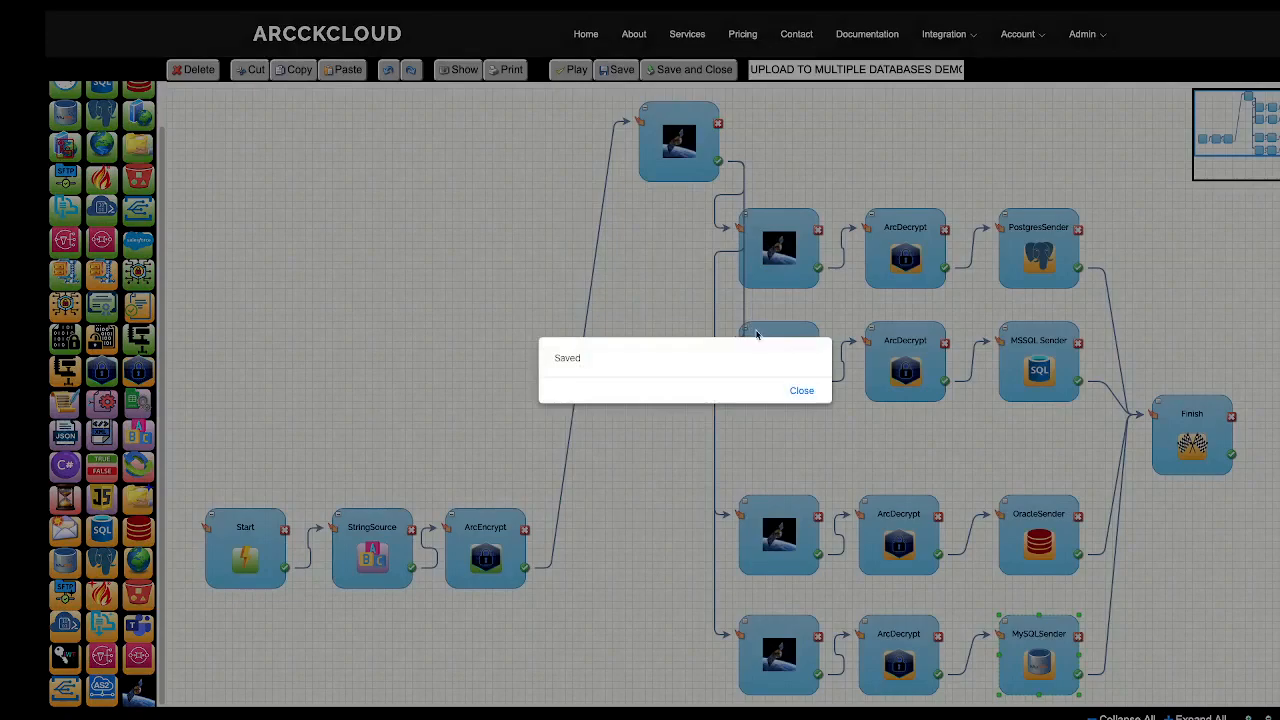
click(798, 393)
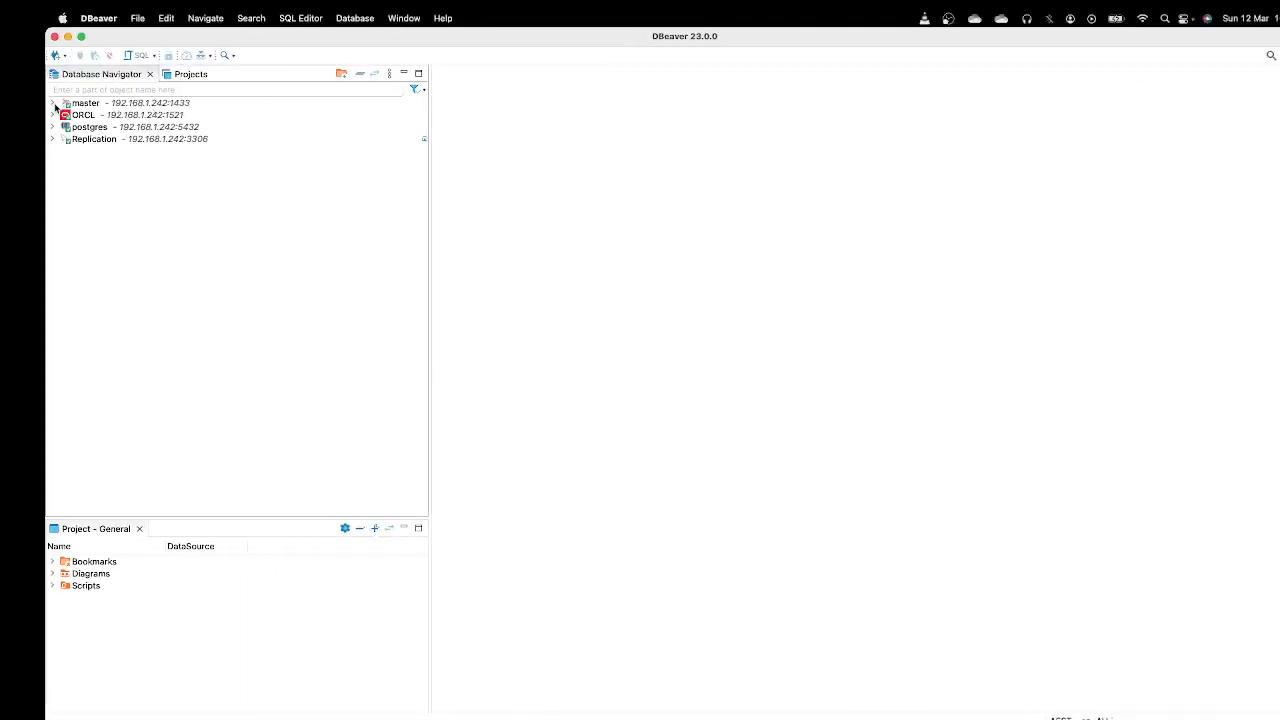
- In DBeaver, expand the master connection down to the Replicated database's dbo schema and open a new SQL script for Replicated
click(54, 105)
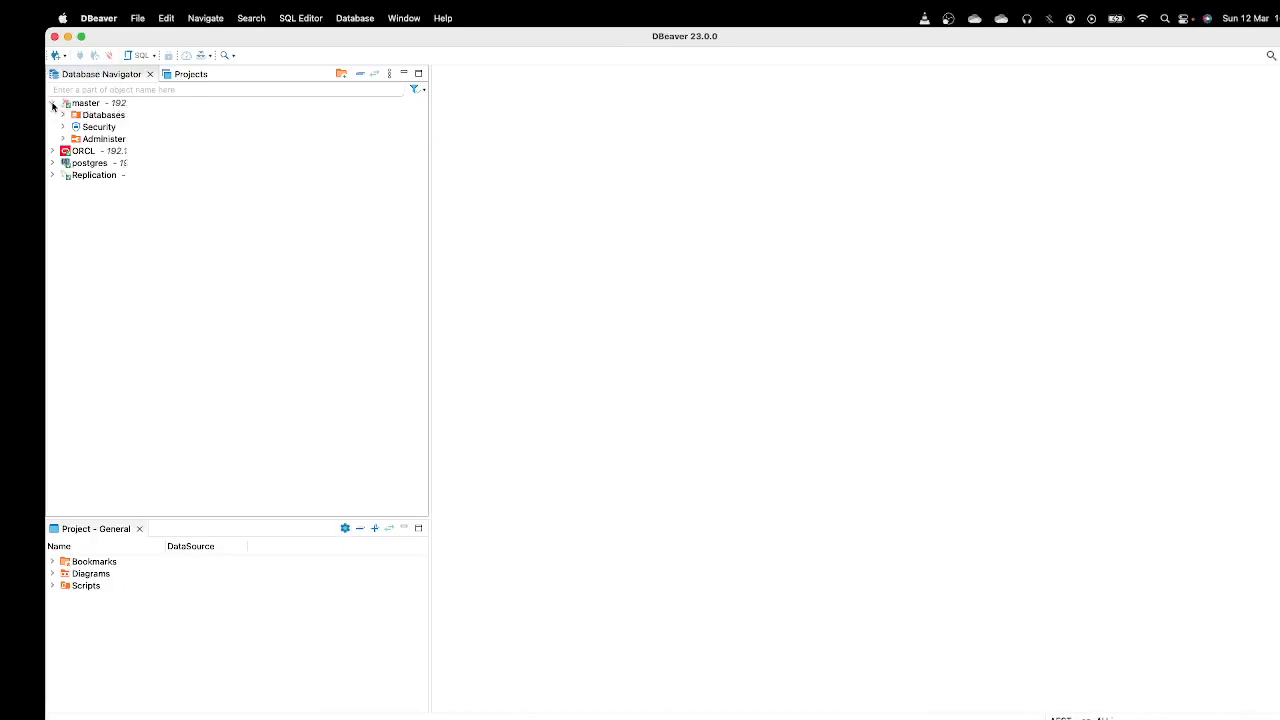
right_click(112, 107)
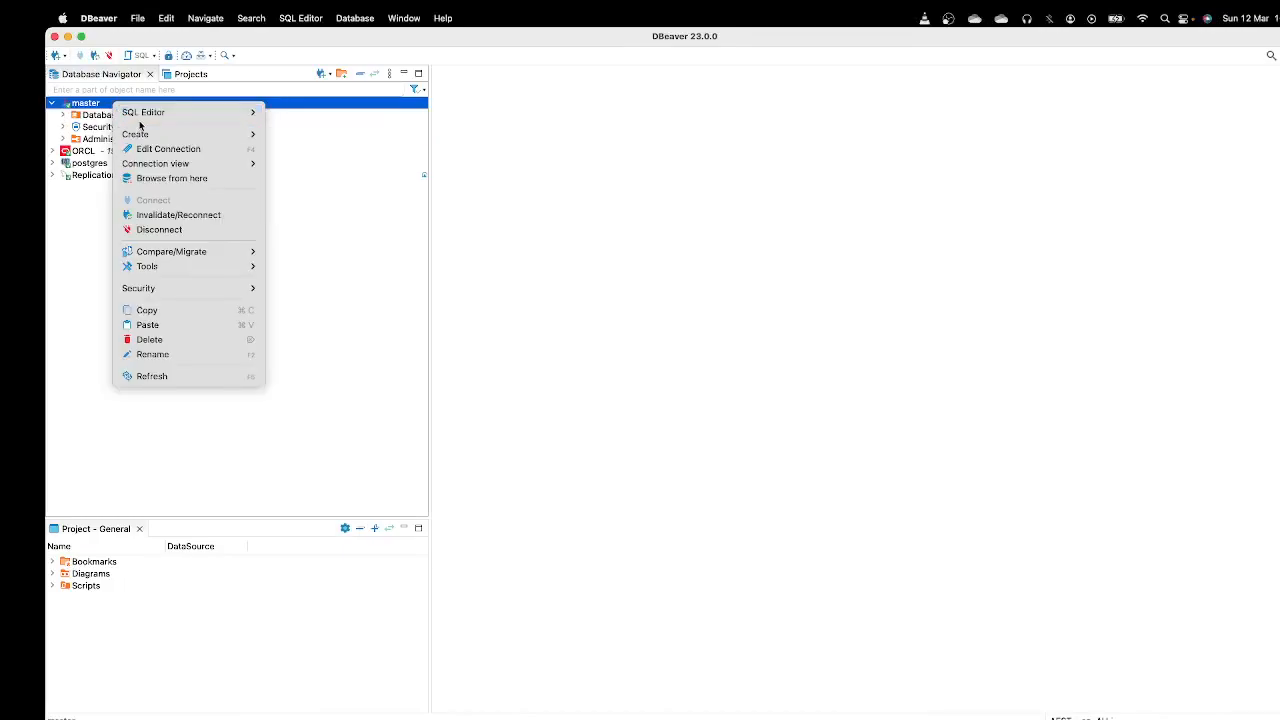
click(66, 119)
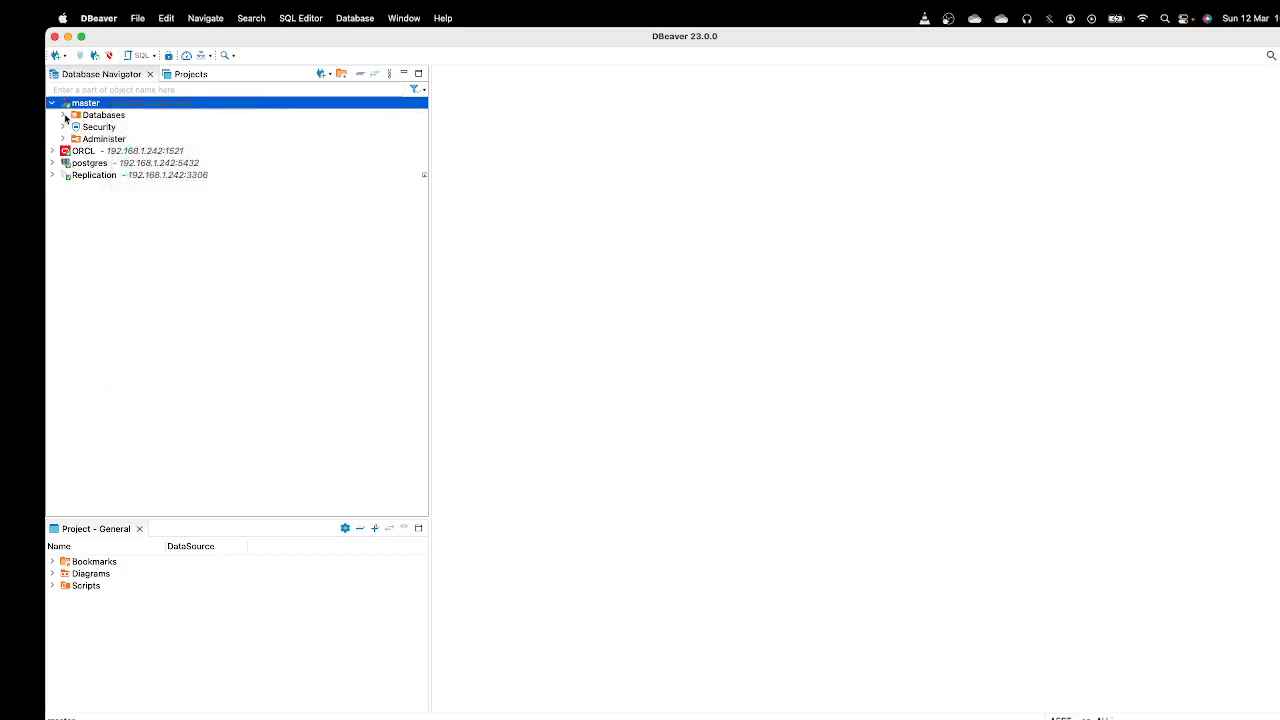
click(64, 116)
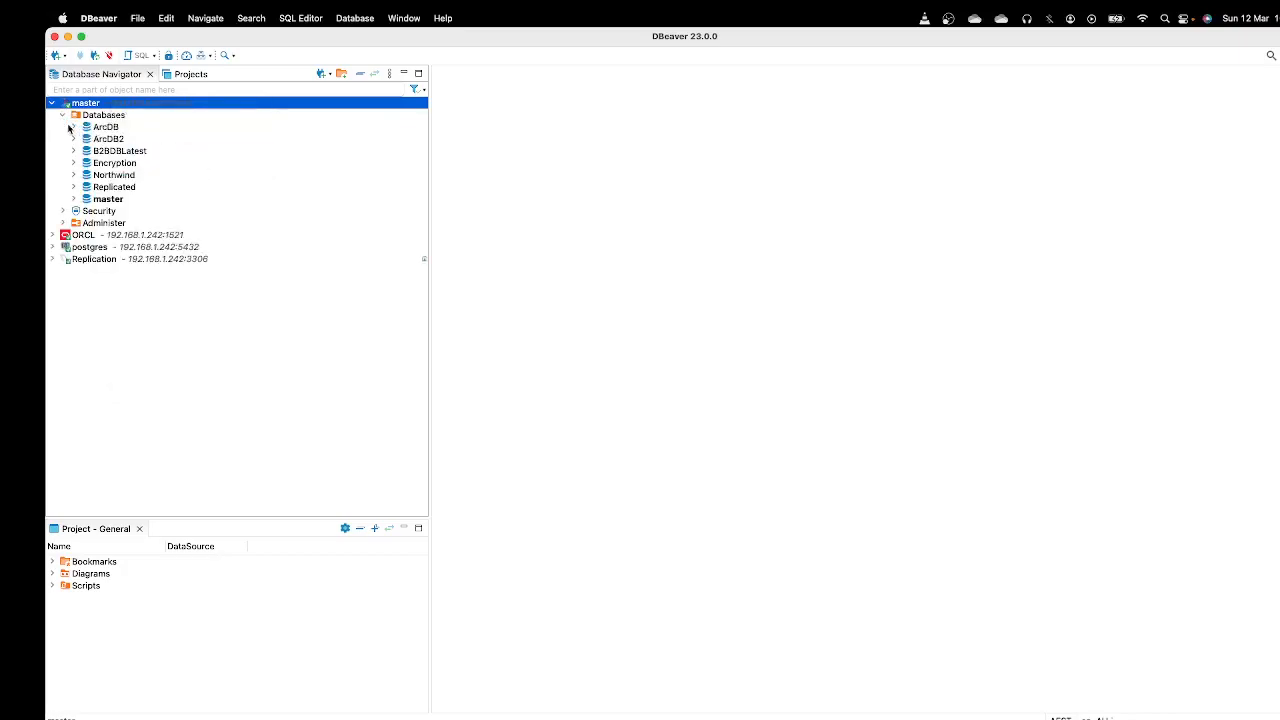
click(75, 187)
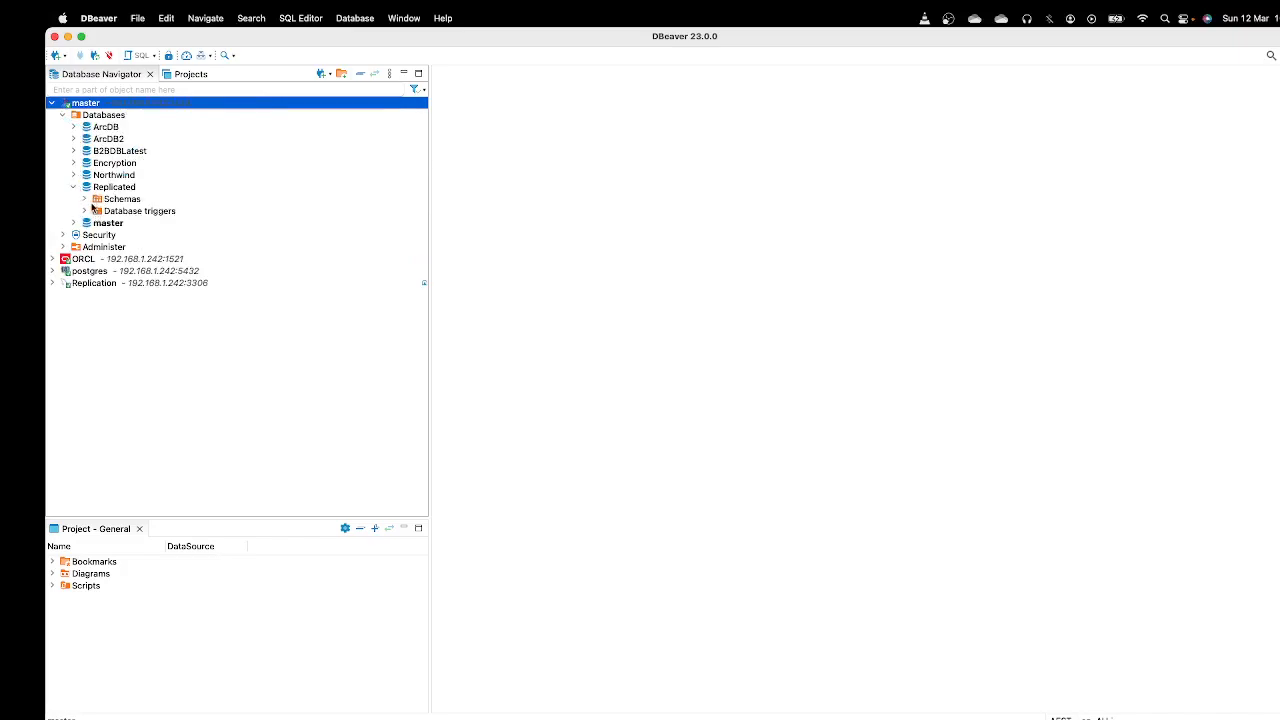
click(84, 200)
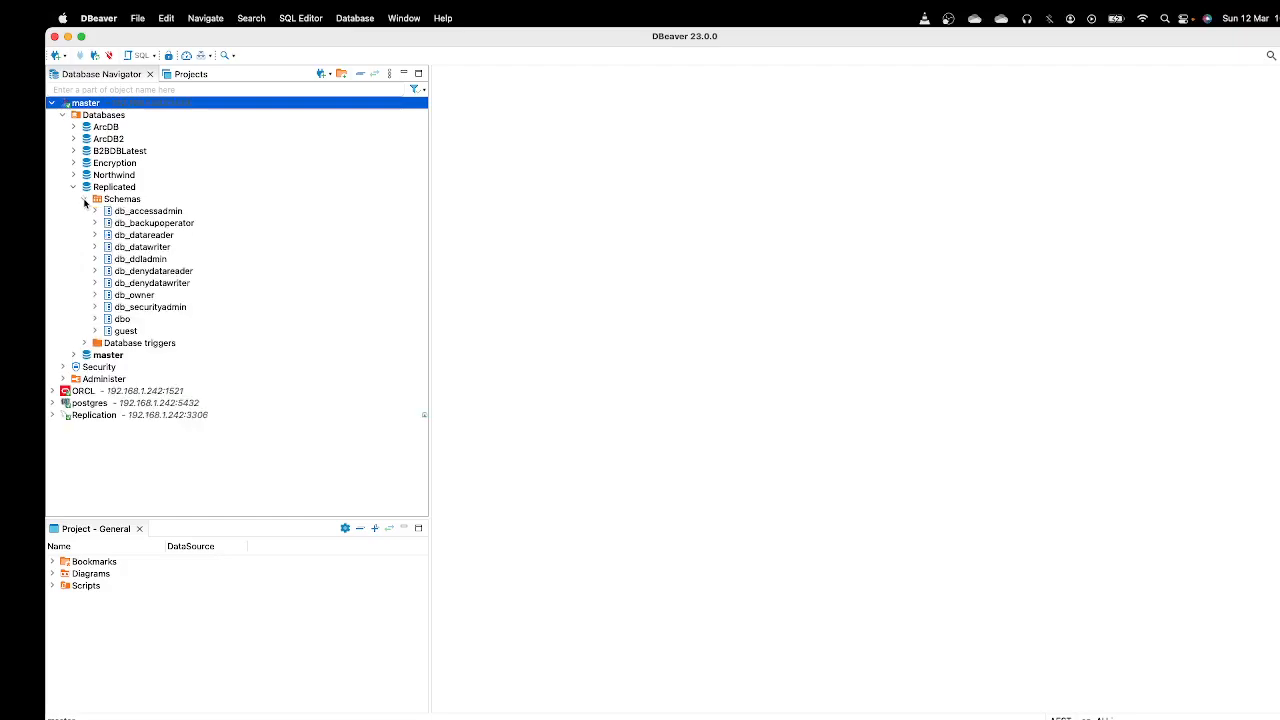
click(96, 319)
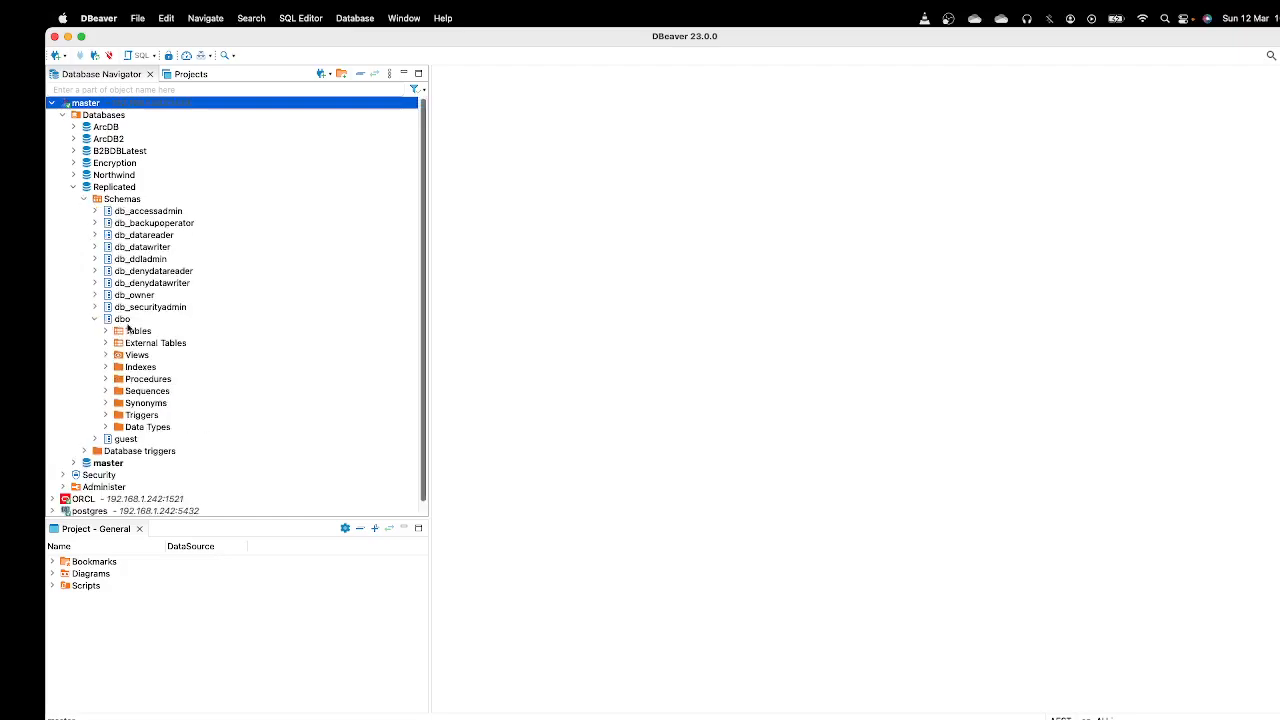
right_click(119, 190)
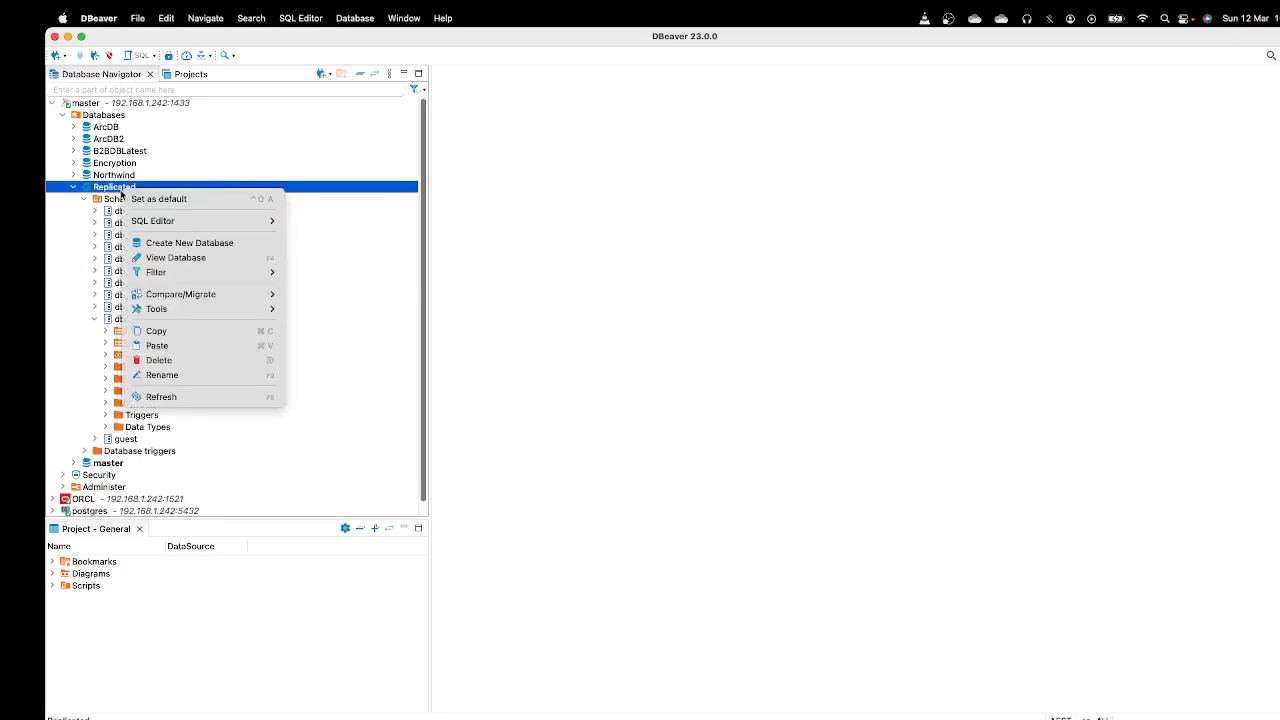
mouse_move(160, 221)
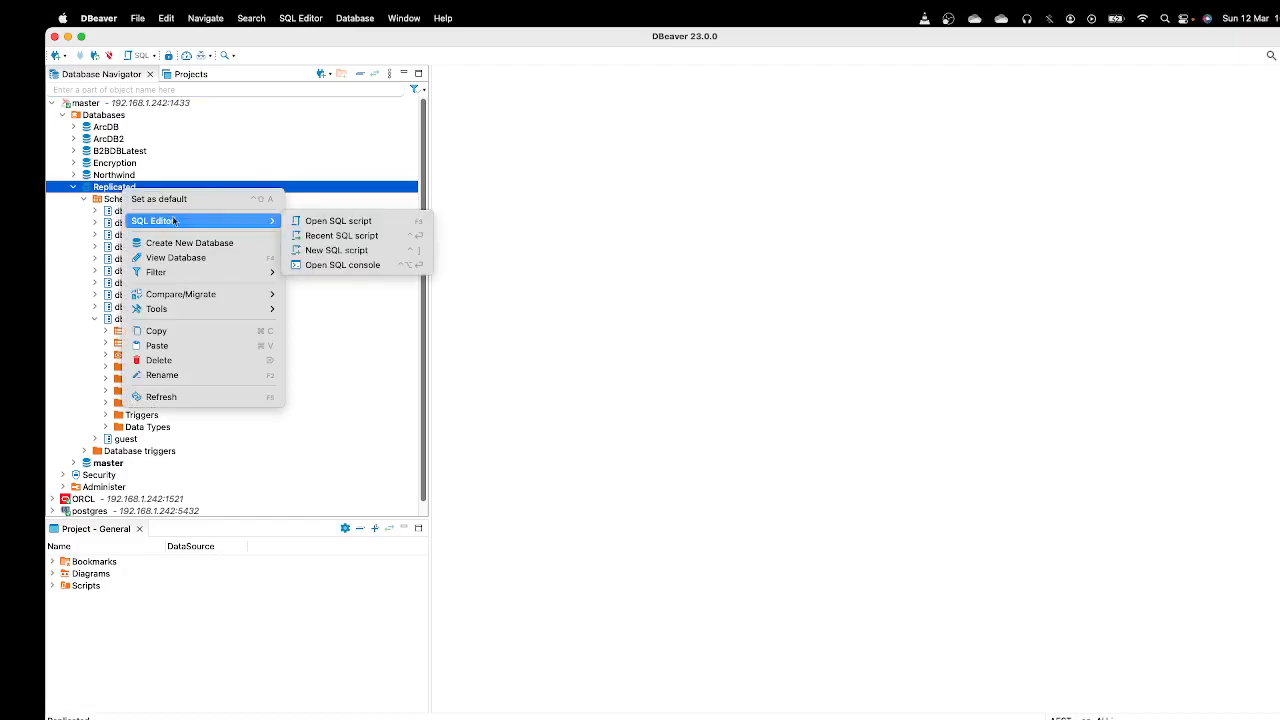
click(336, 250)
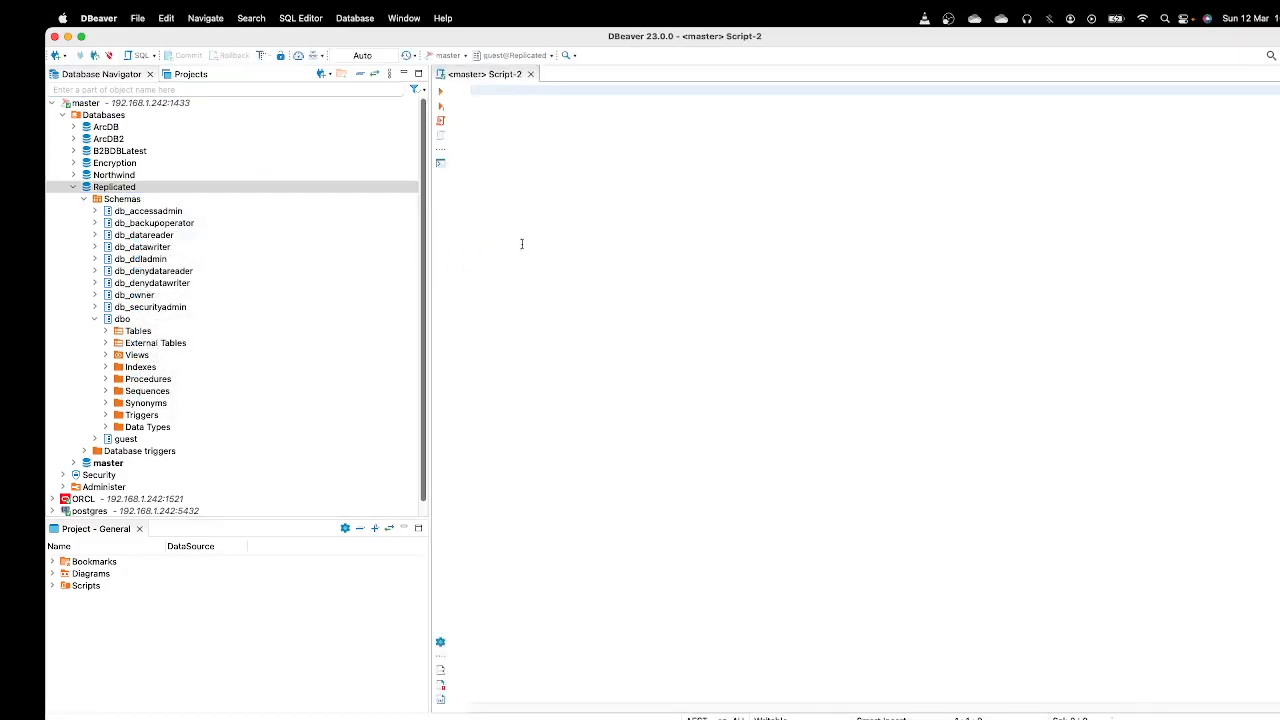
- Write the statement "delete from Replicated.dbo.Customers" and execute it without a WHERE clause
text(dele)
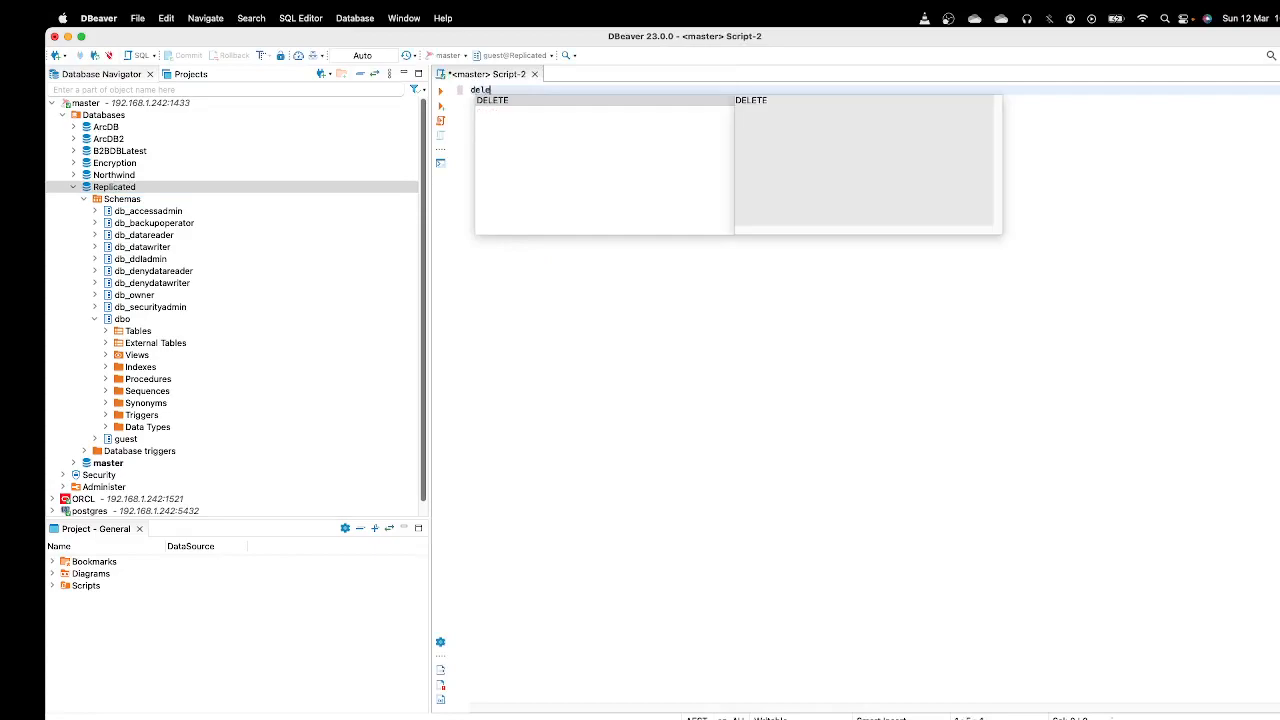
text(te from cu)
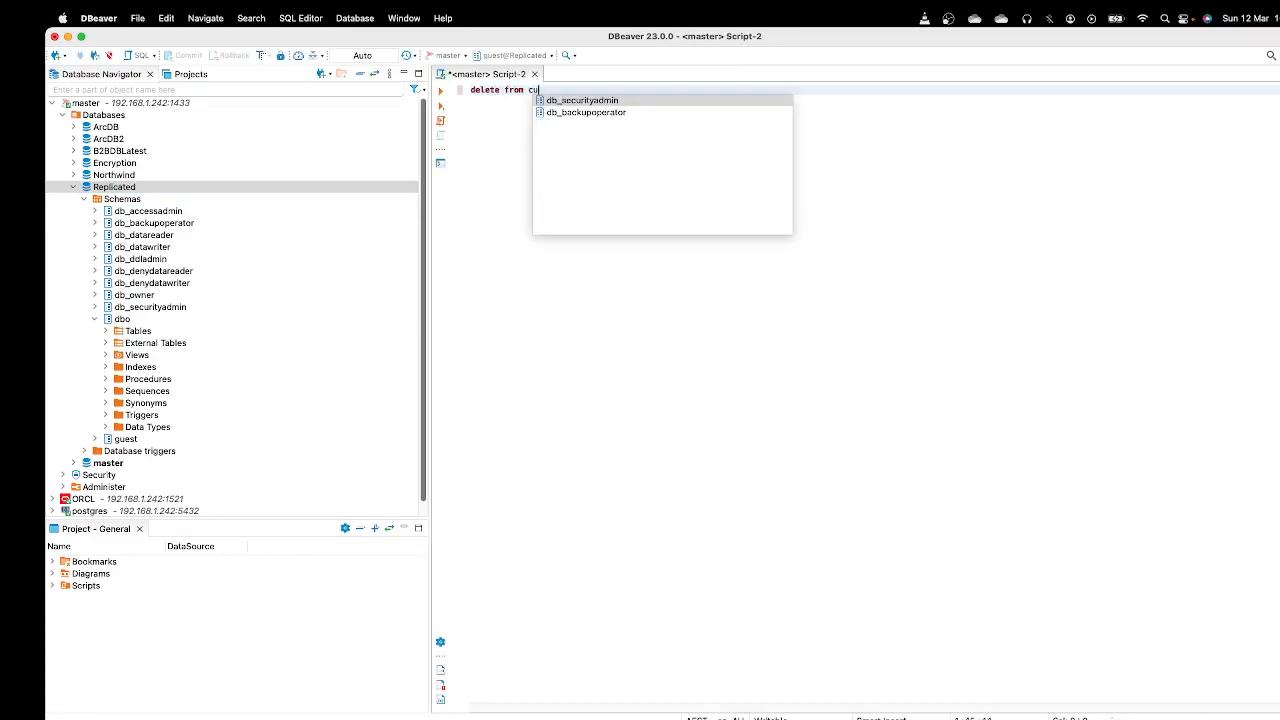
key(BackSpace)
key(BackSpace)
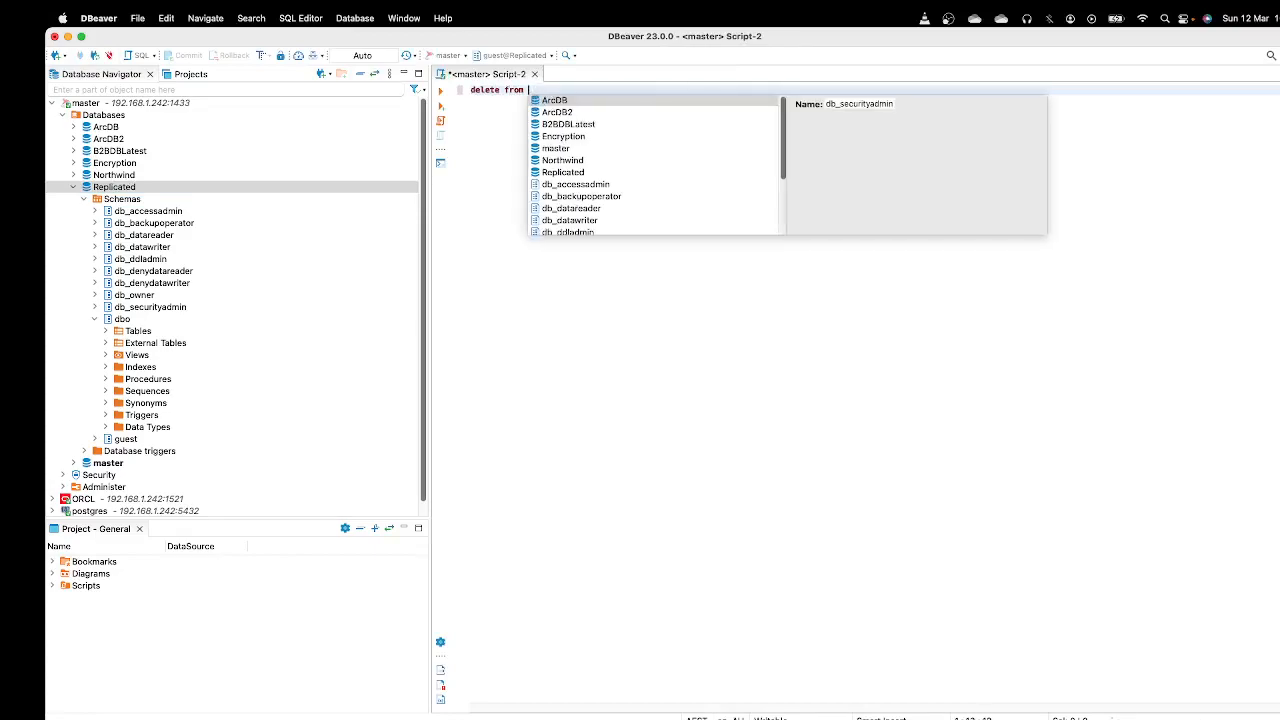
text(re)
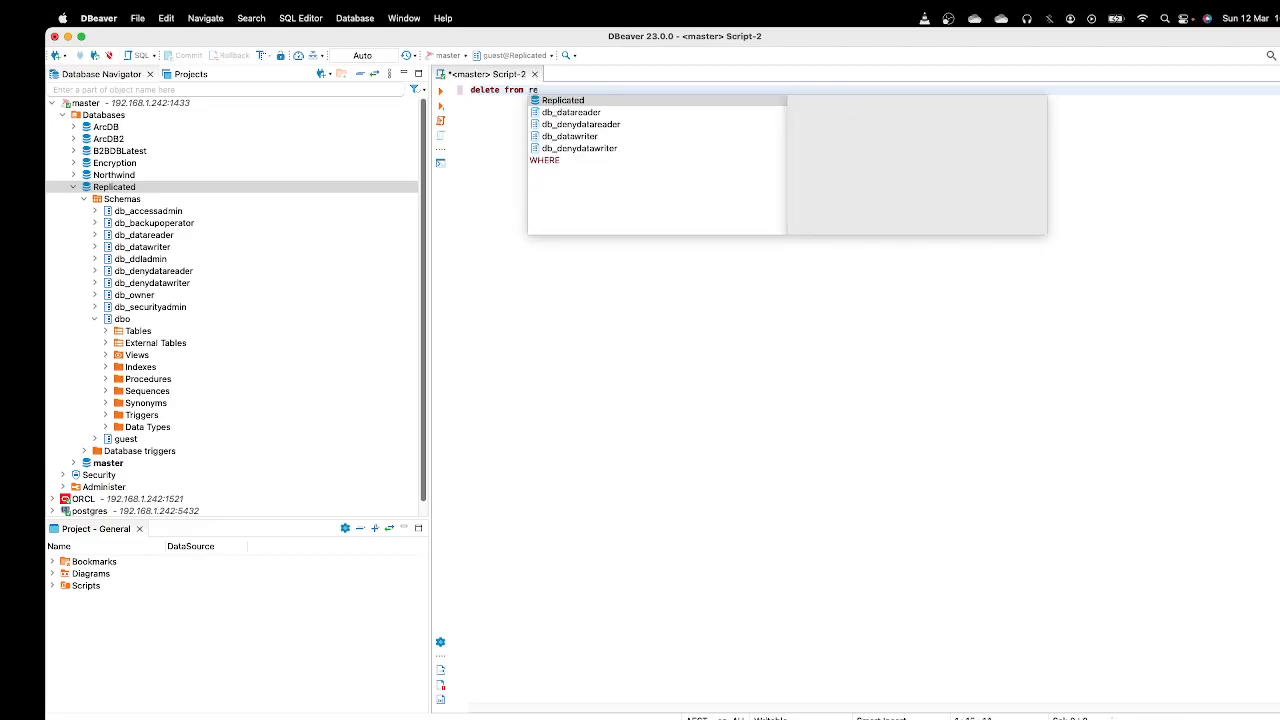
key(Return)
text(.dbo.)
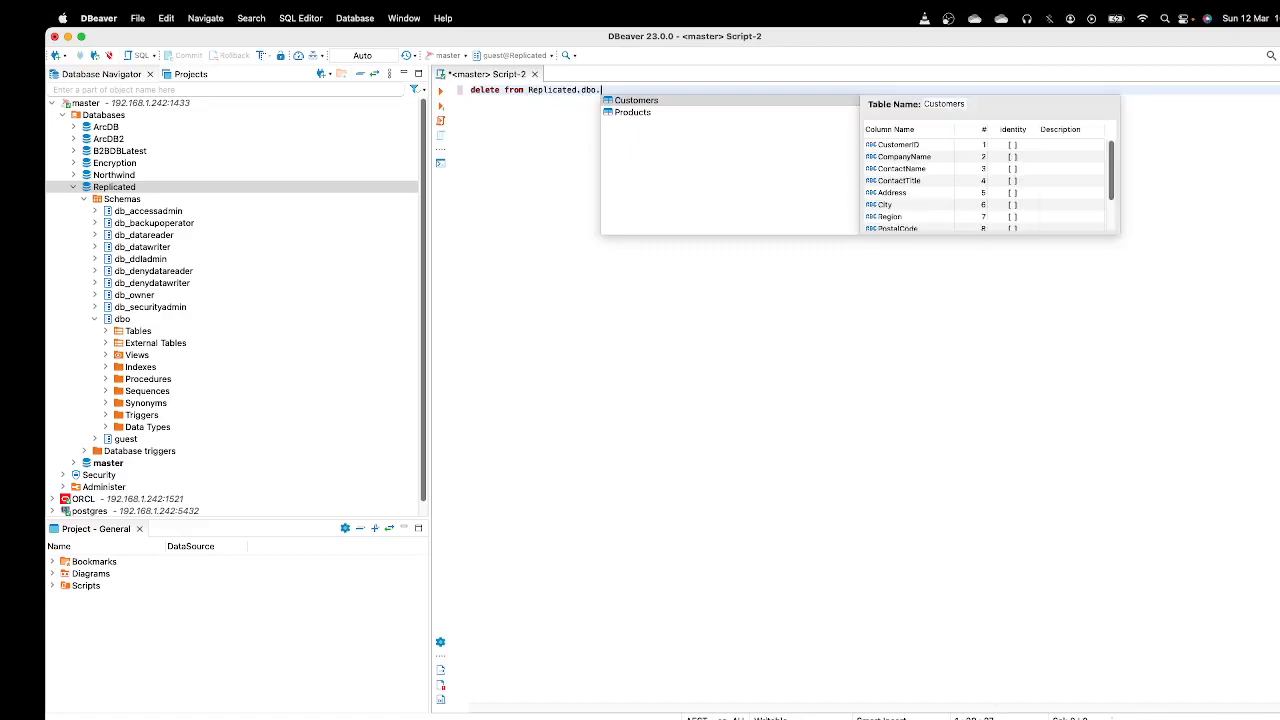
key(Return)
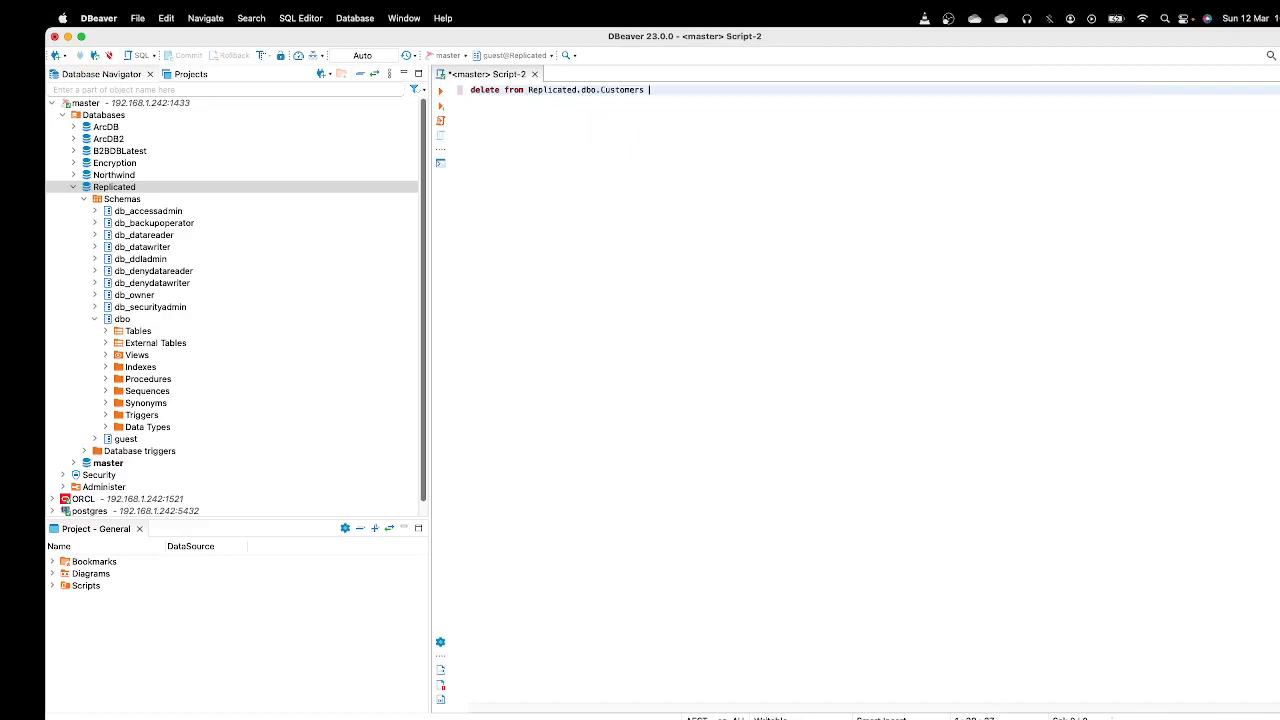
click(442, 93)
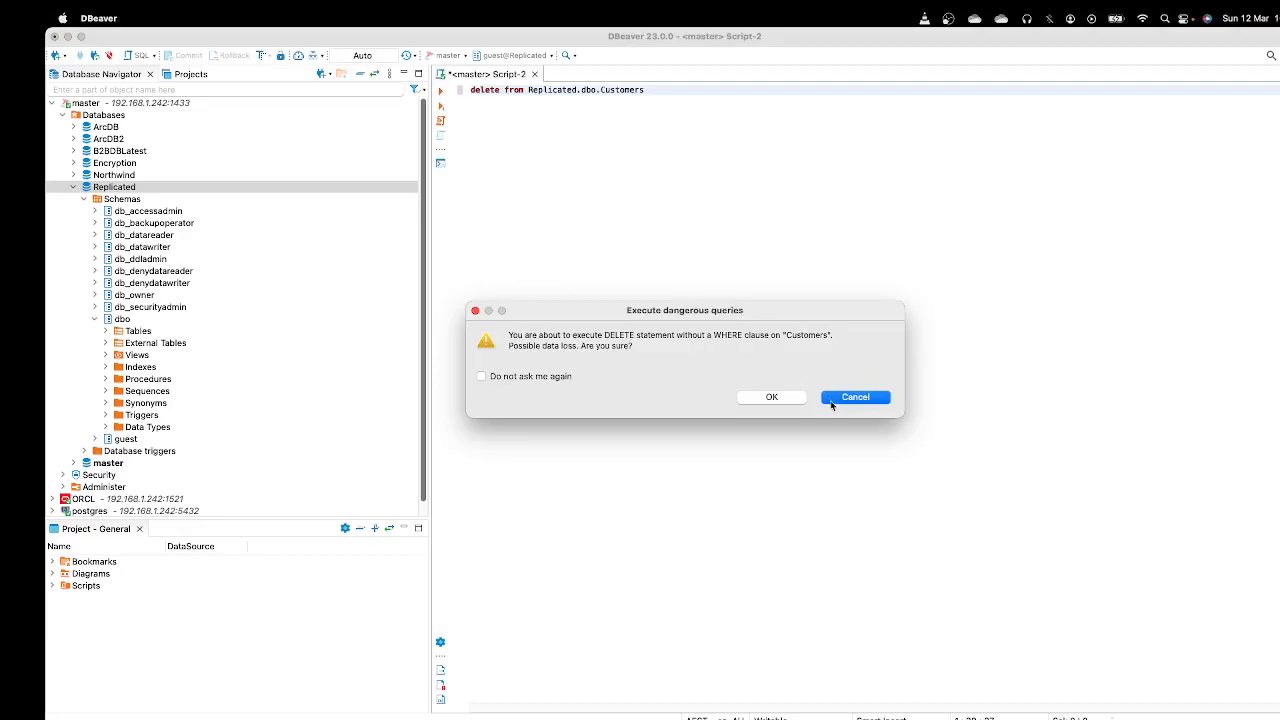
click(778, 398)
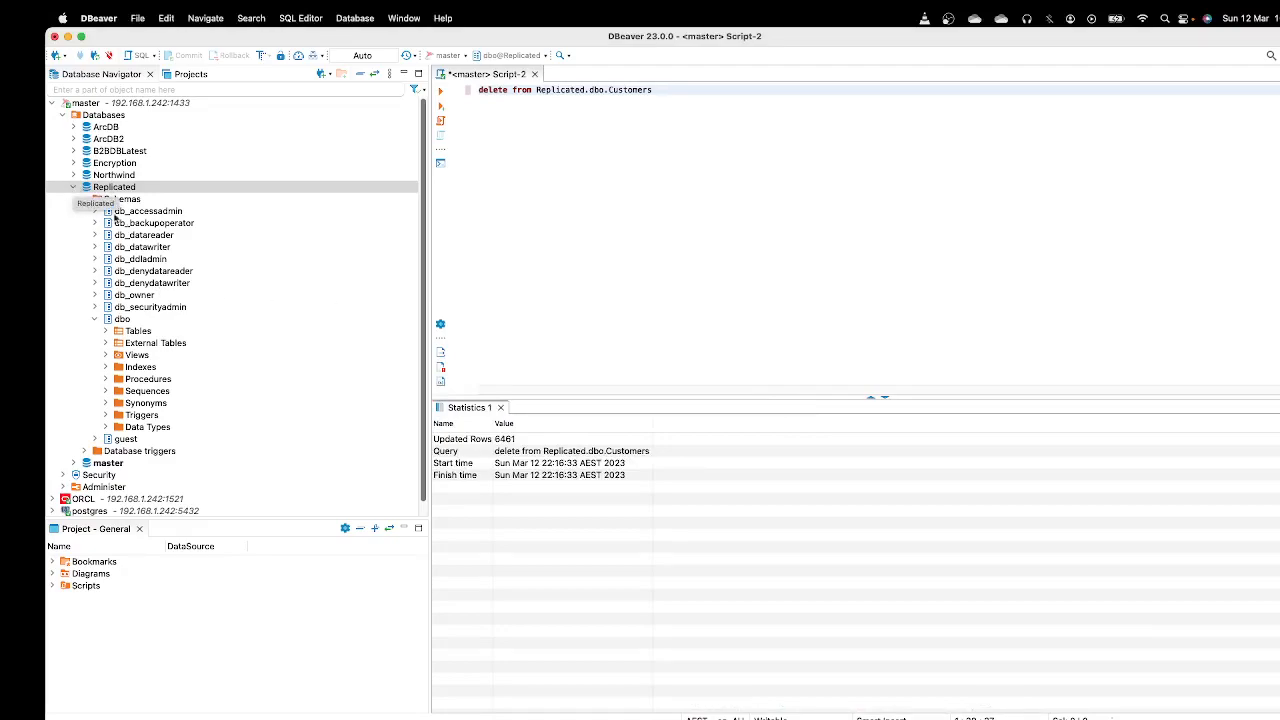
- Add the query "select * from Replicated.dbo.Customers" below the delete statement and execute only that query
key(Return)
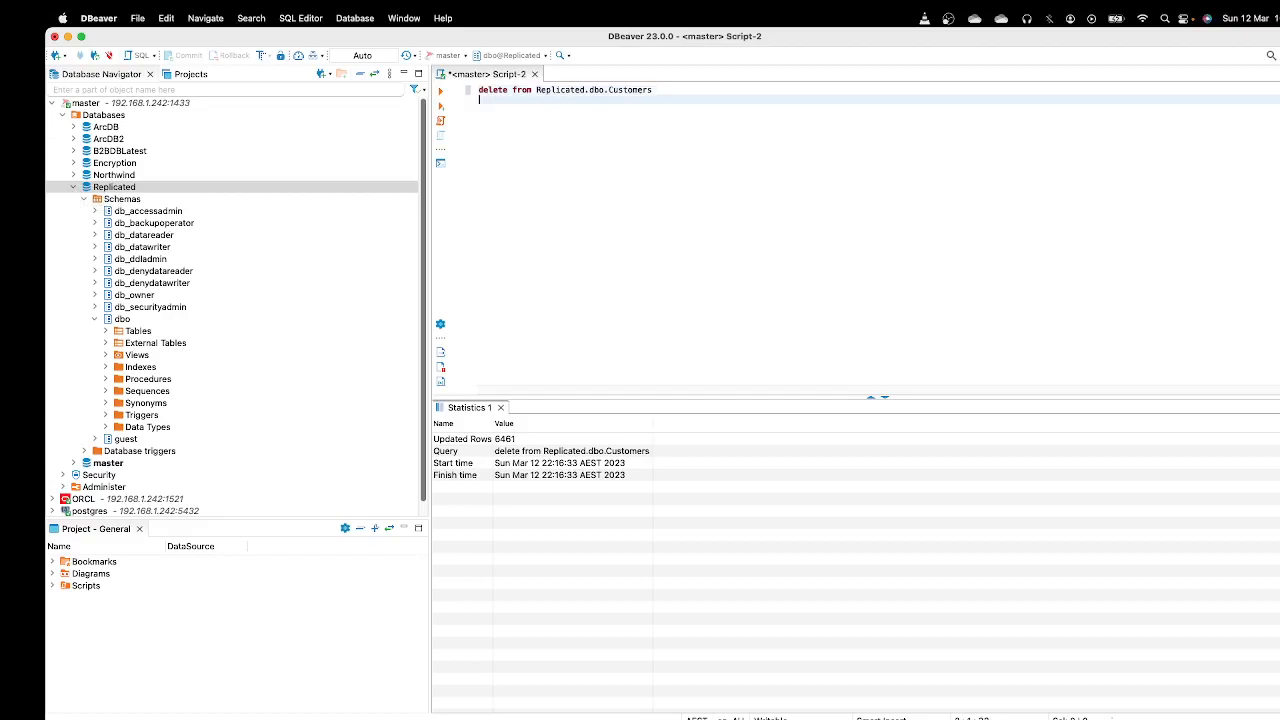
key(Return)
text(sel)
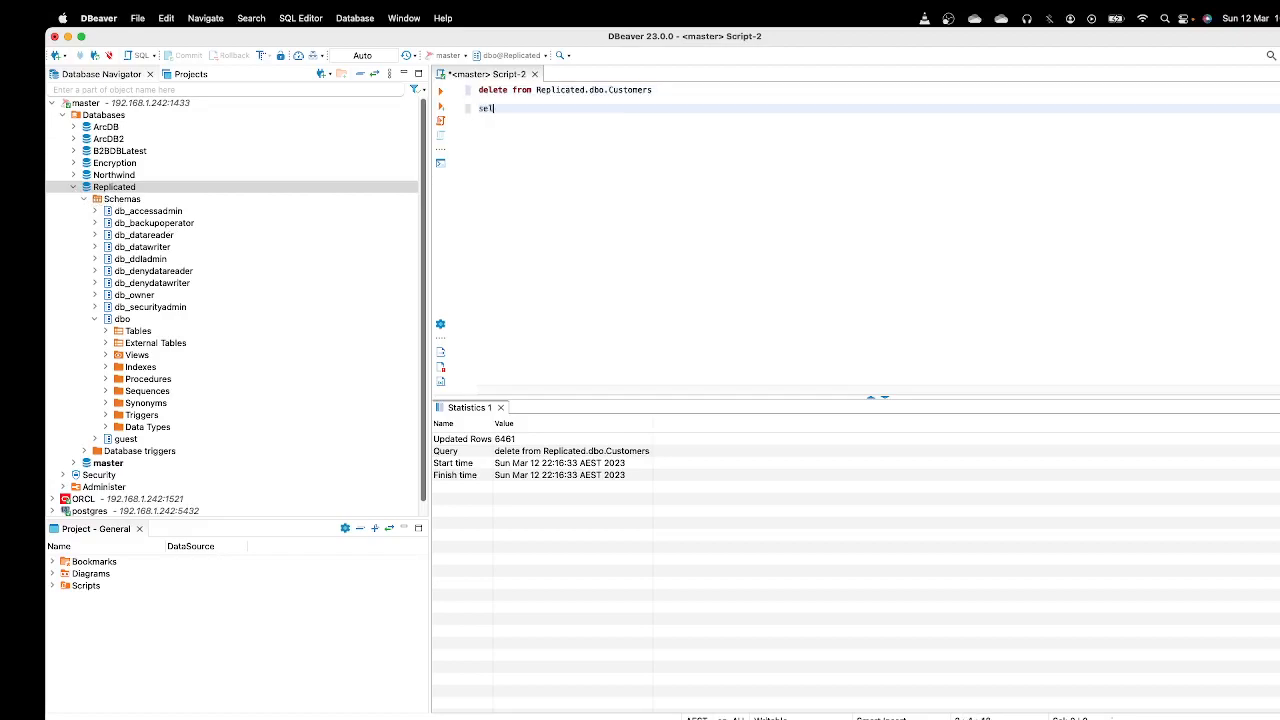
text(ect * fron)
drag(537, 90, 694, 93)
key(super+c)
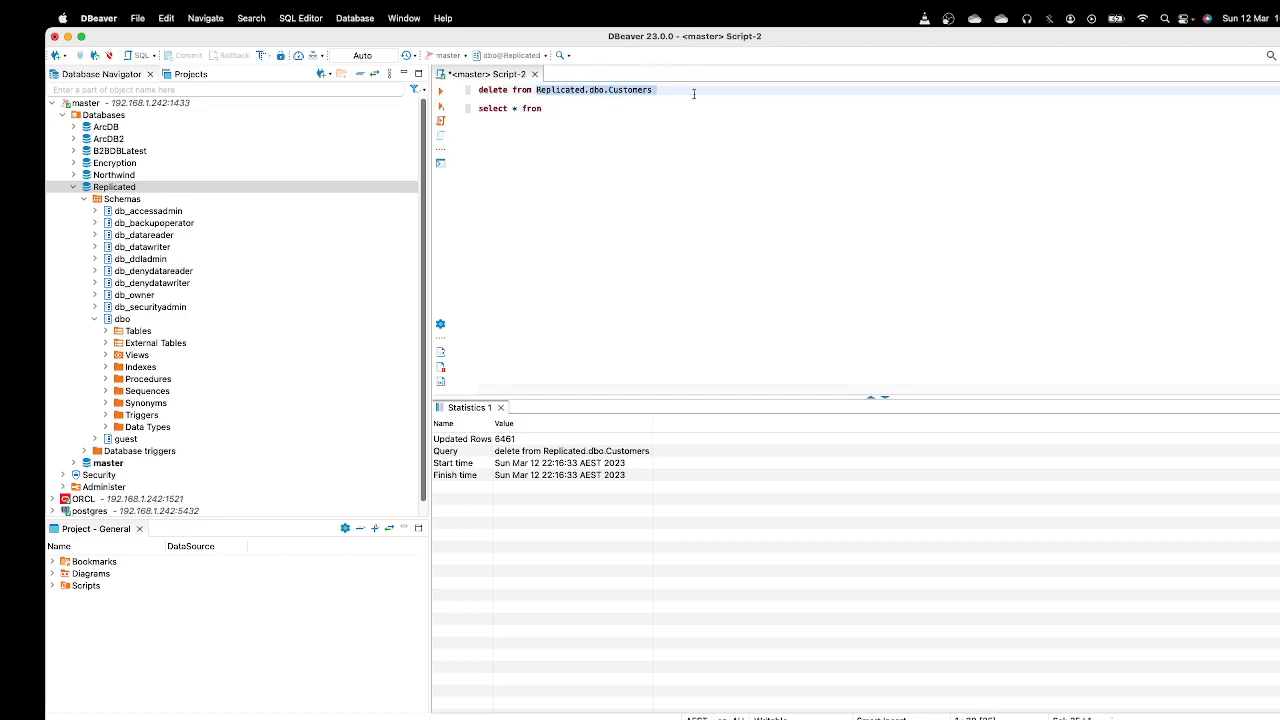
click(648, 106)
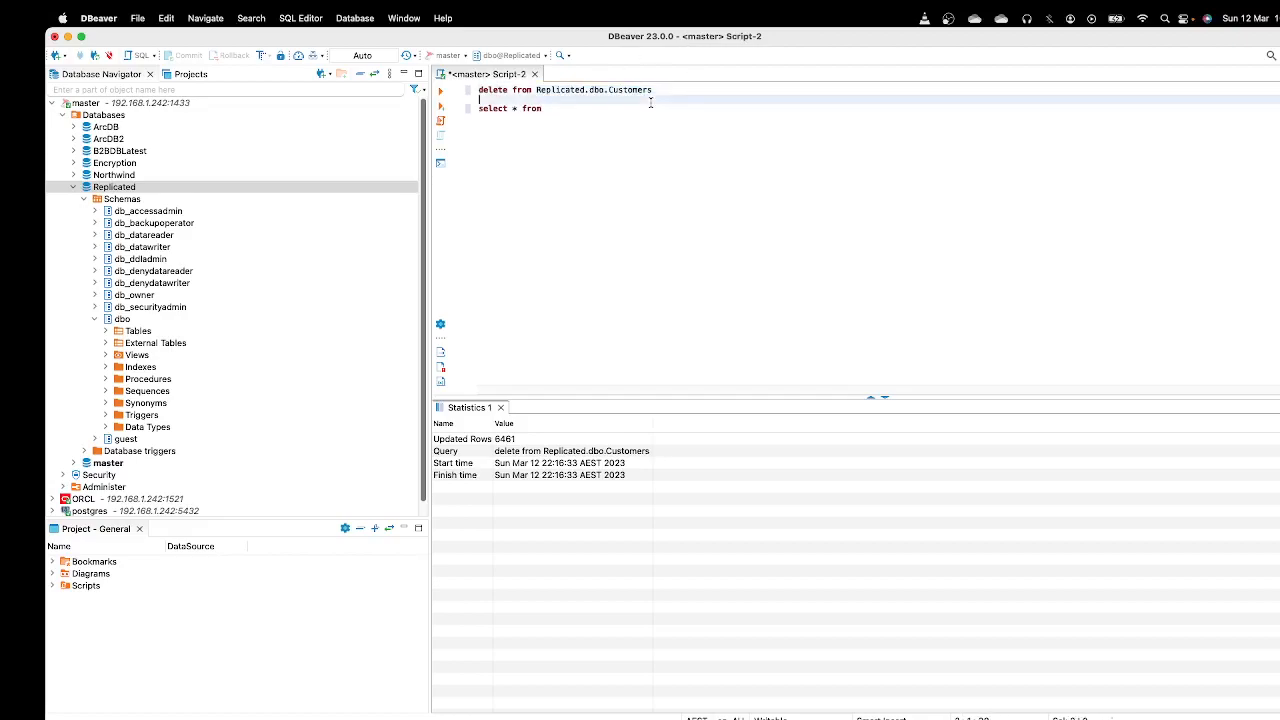
key(super+v)
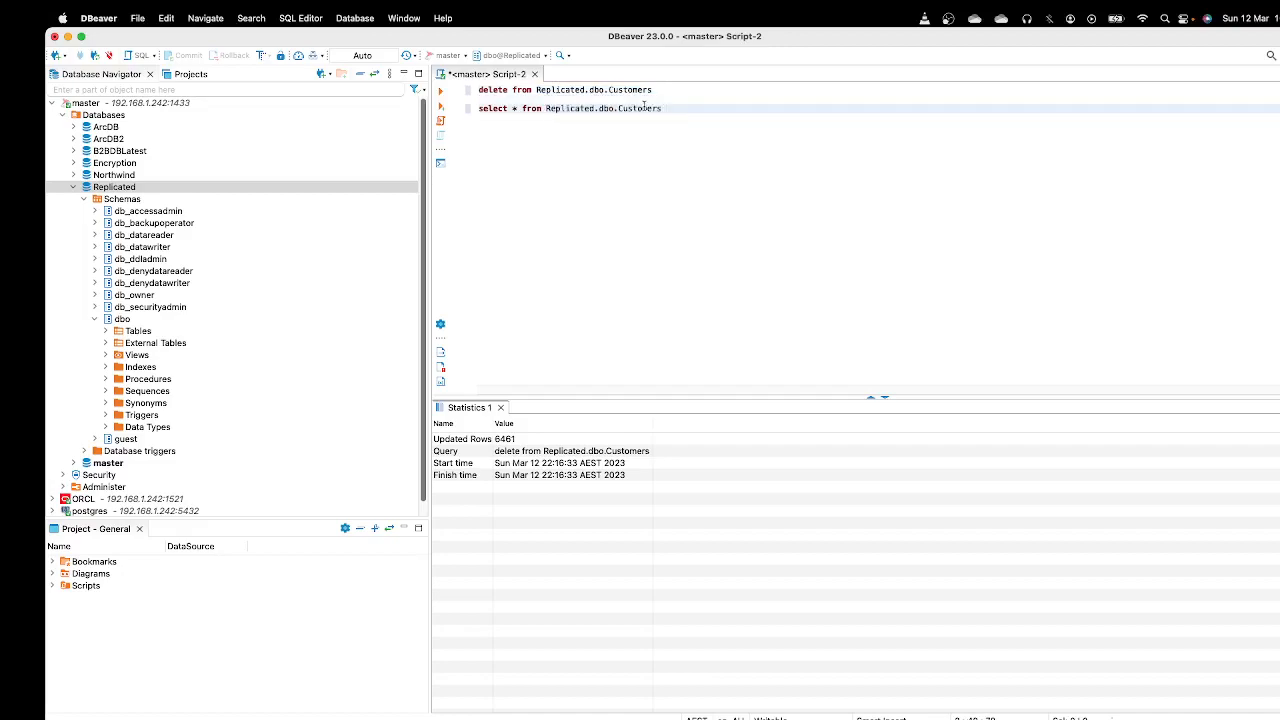
drag(670, 108, 479, 108)
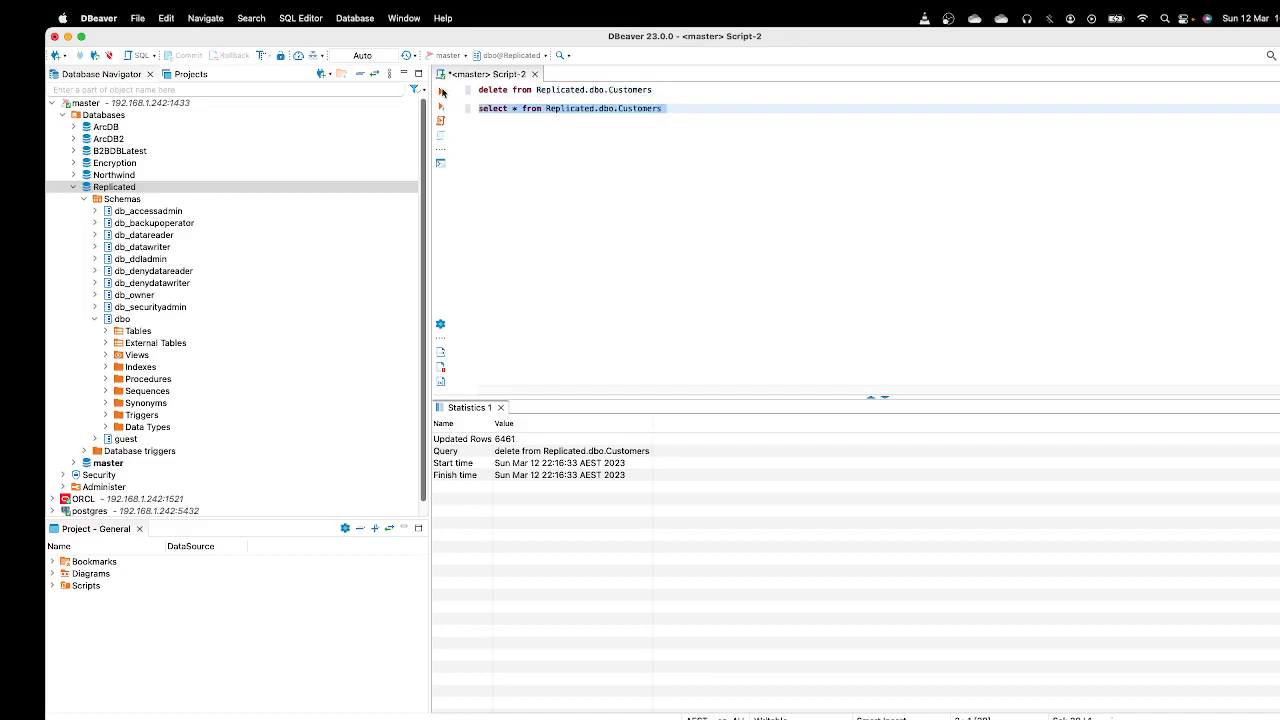
click(443, 91)
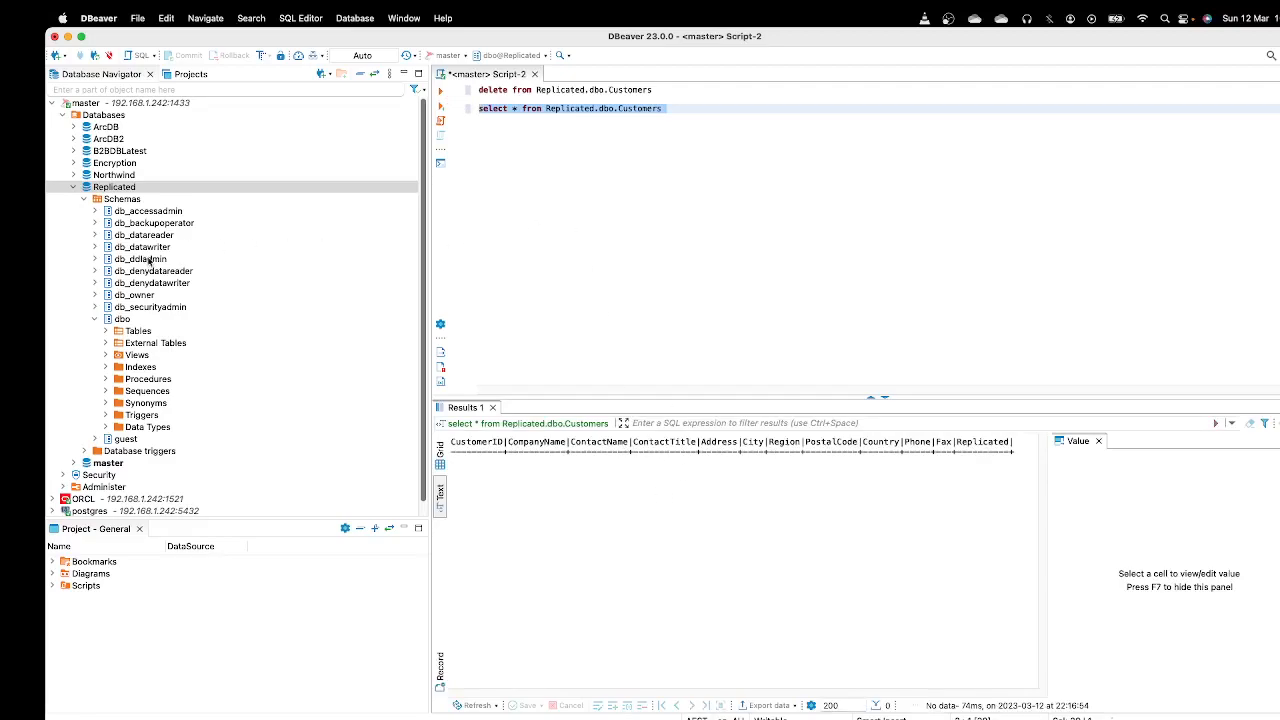
- Collapse the Replicated database, expand the ORCL connection's schemas, and open a new SQL script for the C##HR schema
click(76, 190)
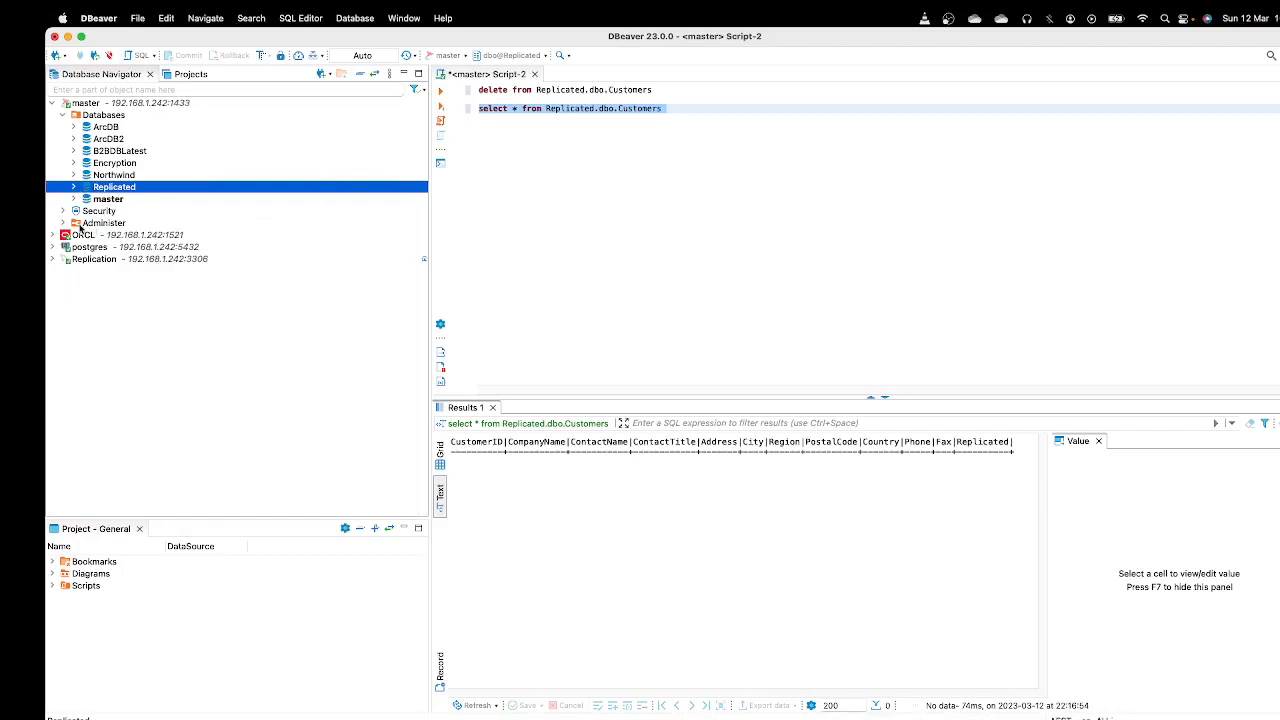
click(54, 235)
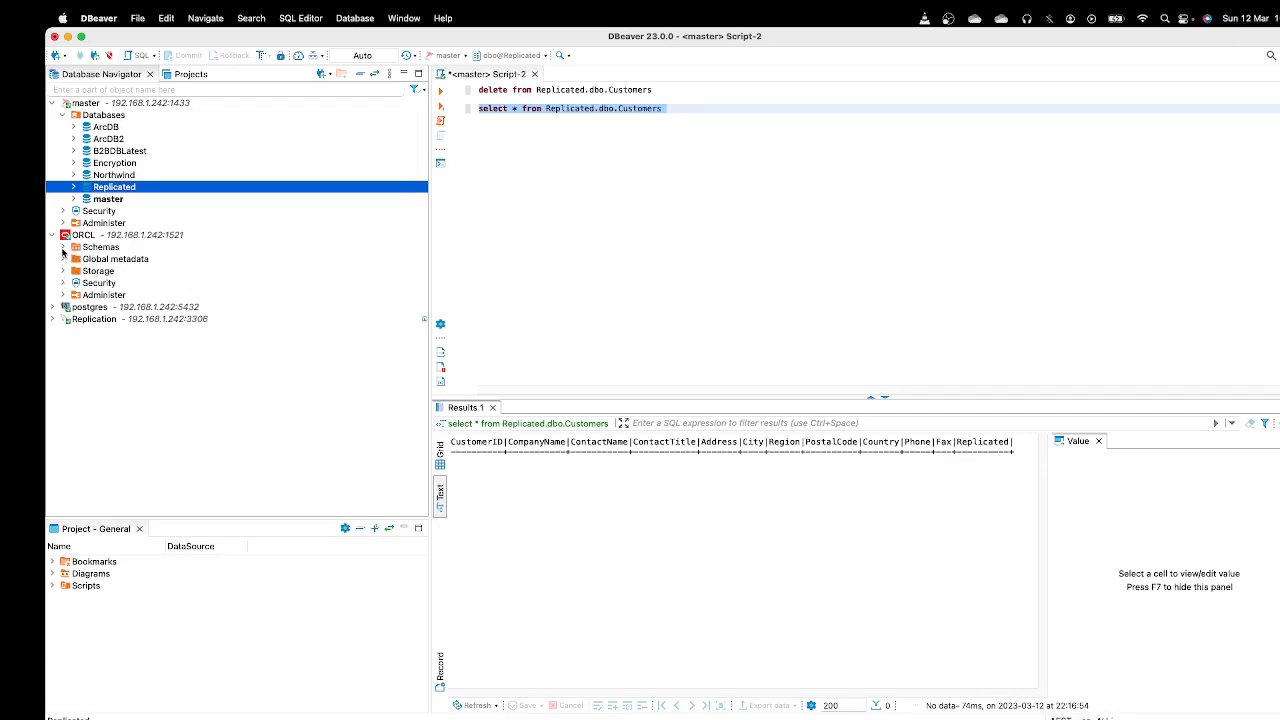
click(62, 247)
scroll(150, 380, down, 3)
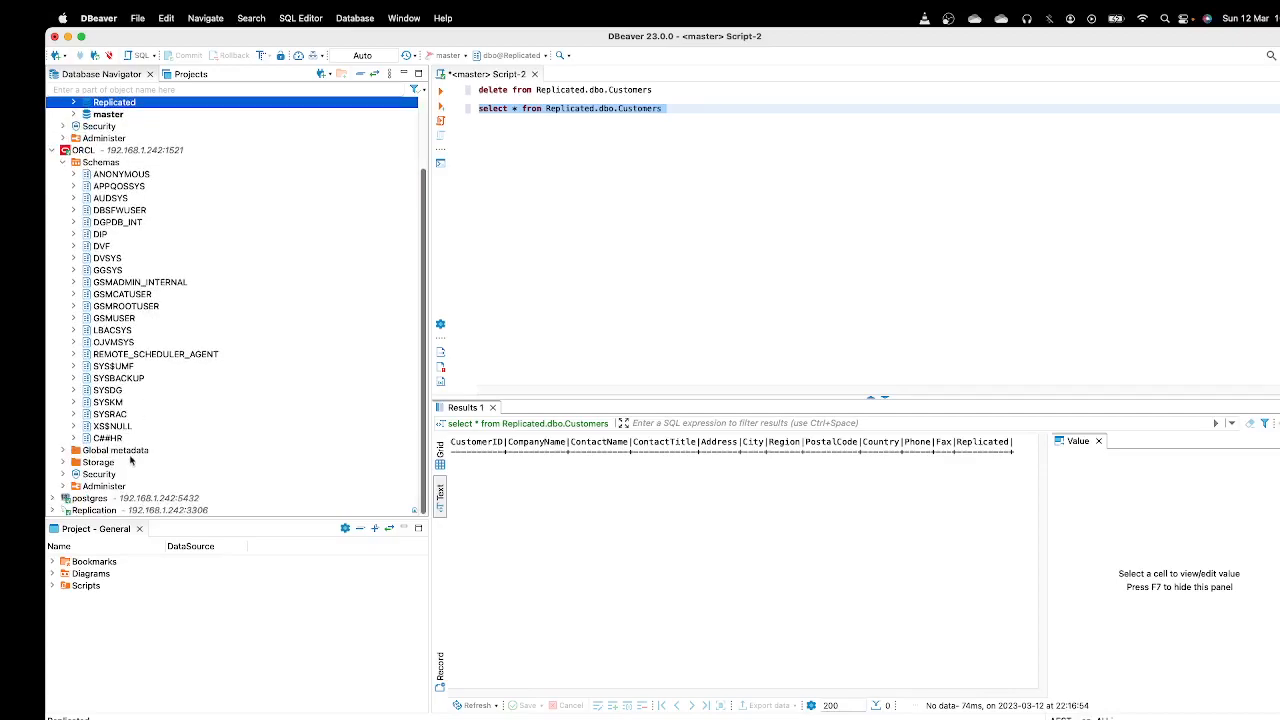
right_click(115, 440)
mouse_move(150, 468)
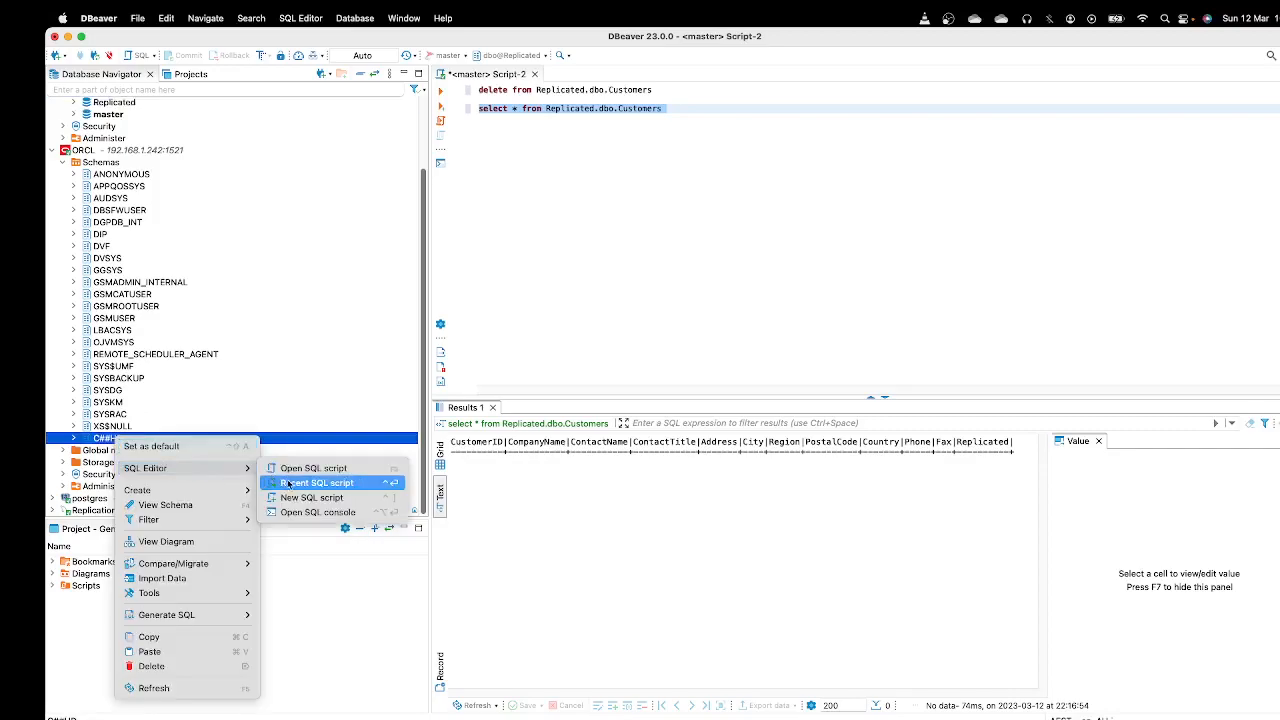
click(300, 498)
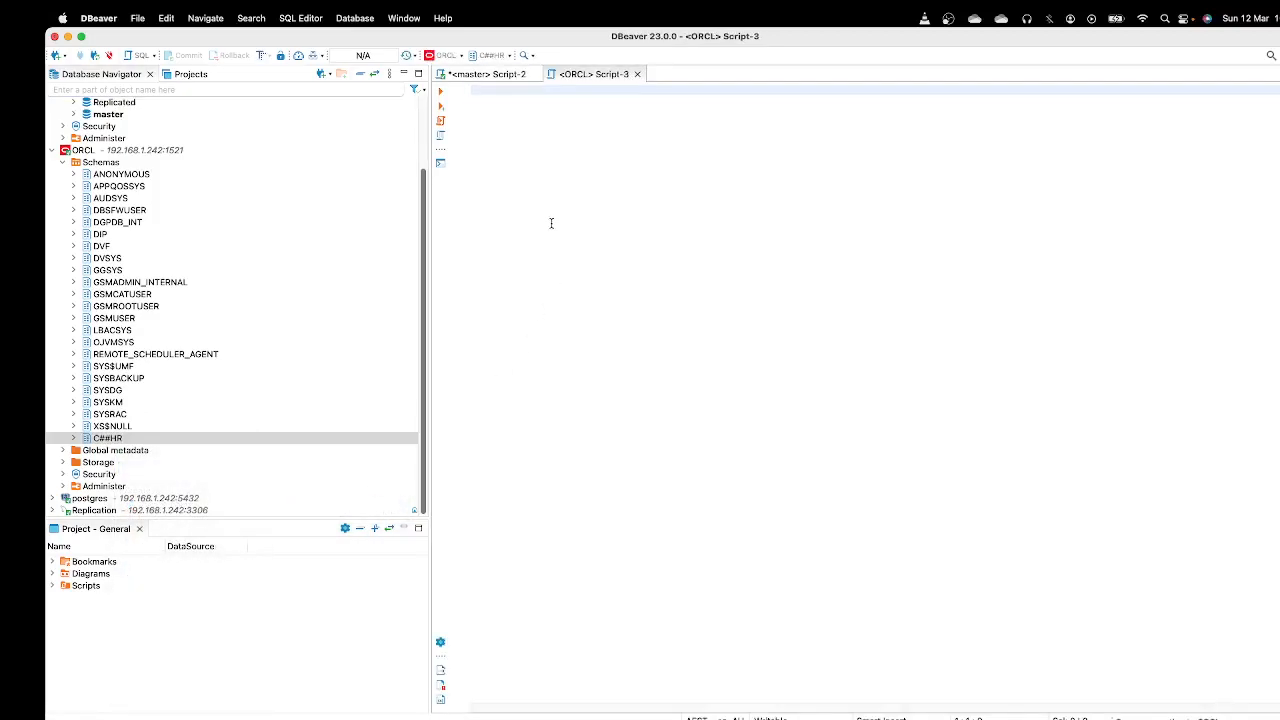
- Write the statement DELETE FROM "C##HR"."Customers" c and execute it without a WHERE clause
text(DELETE )
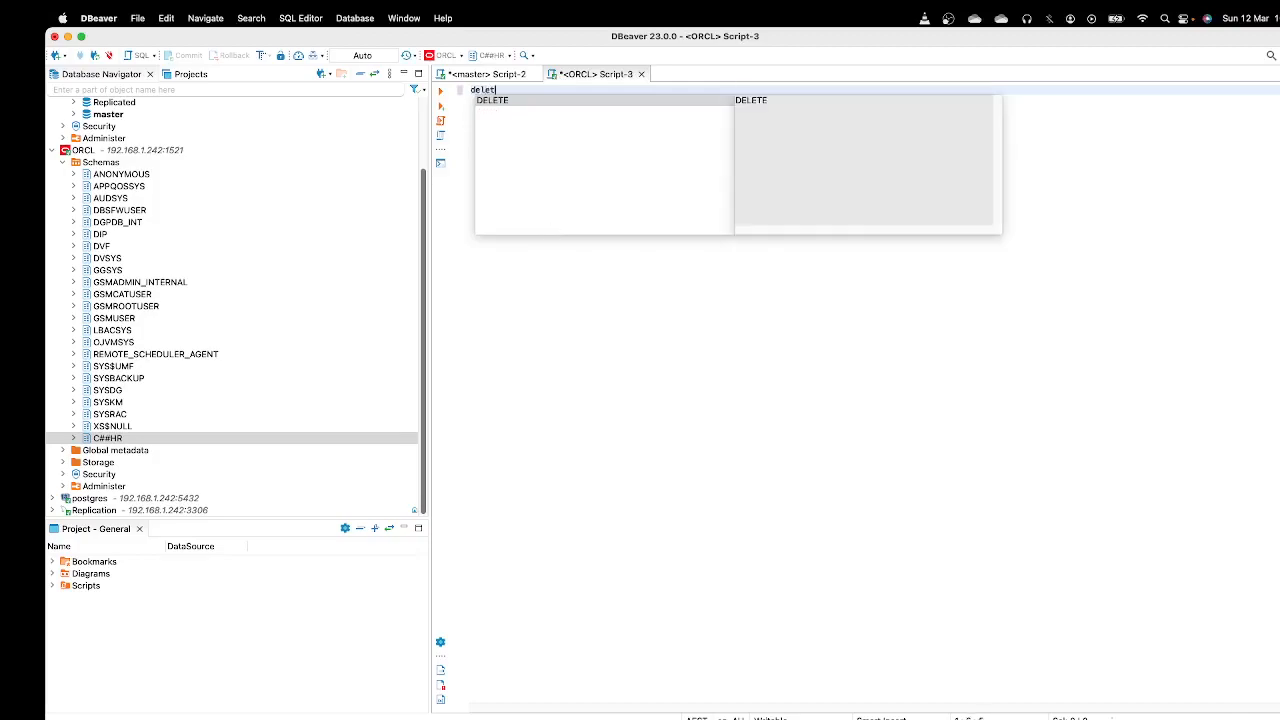
text(FROM )
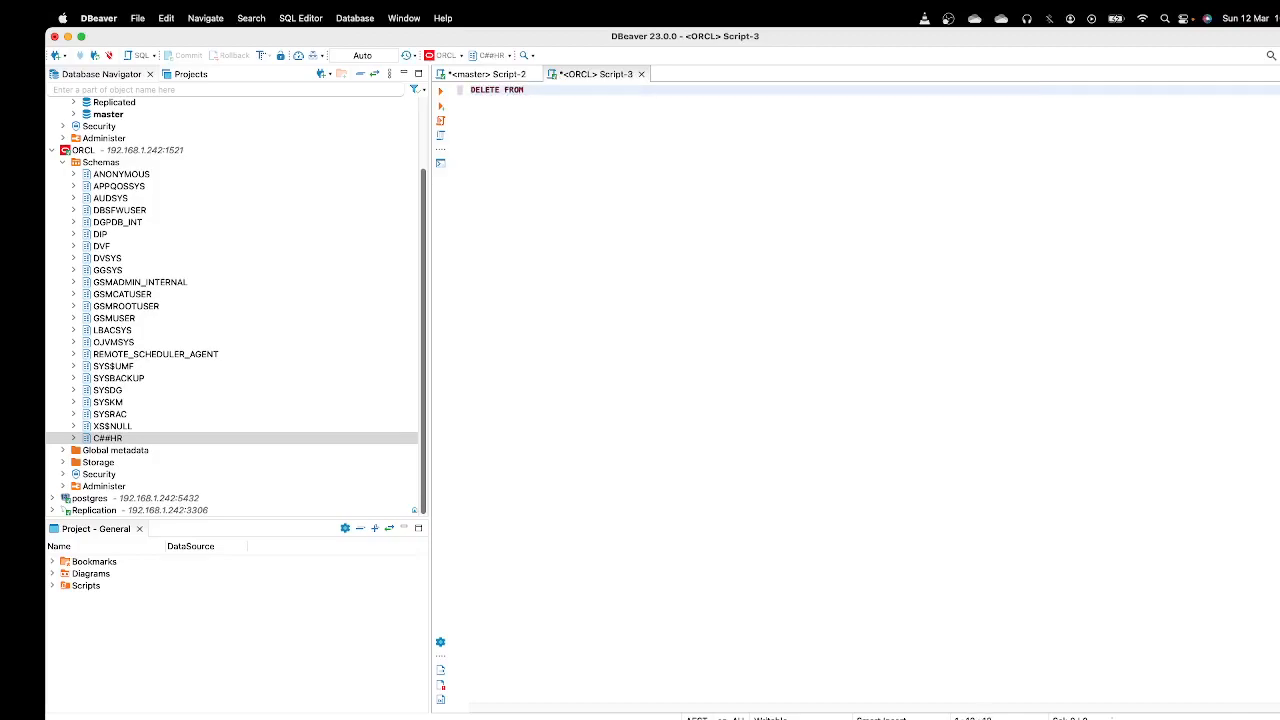
text(C)
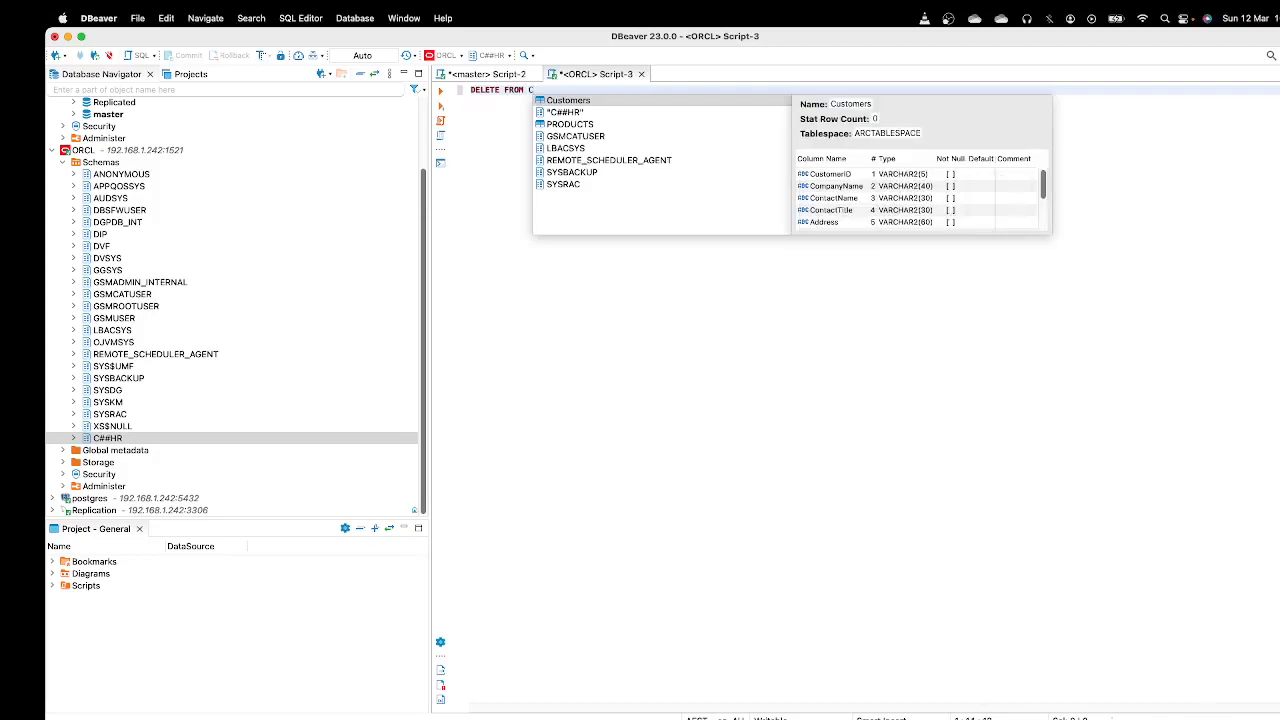
key(Down)
key(Return)
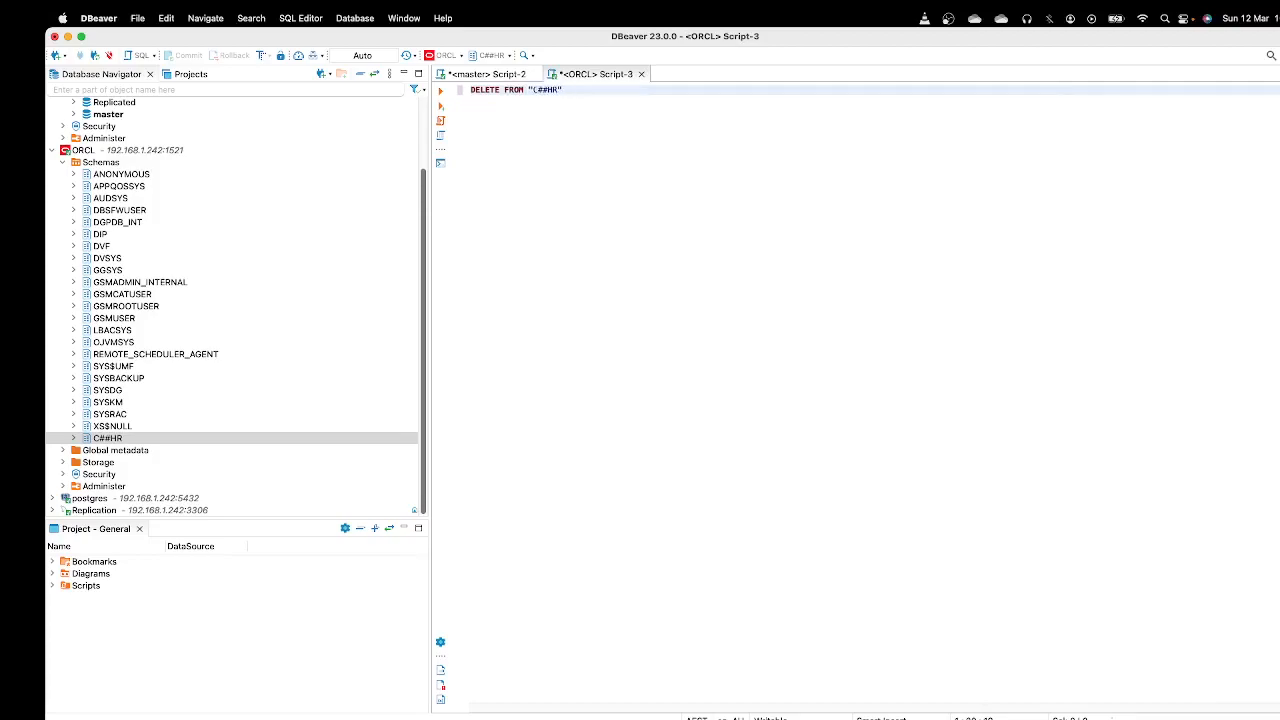
text(.)
key(Return)
click(439, 91)
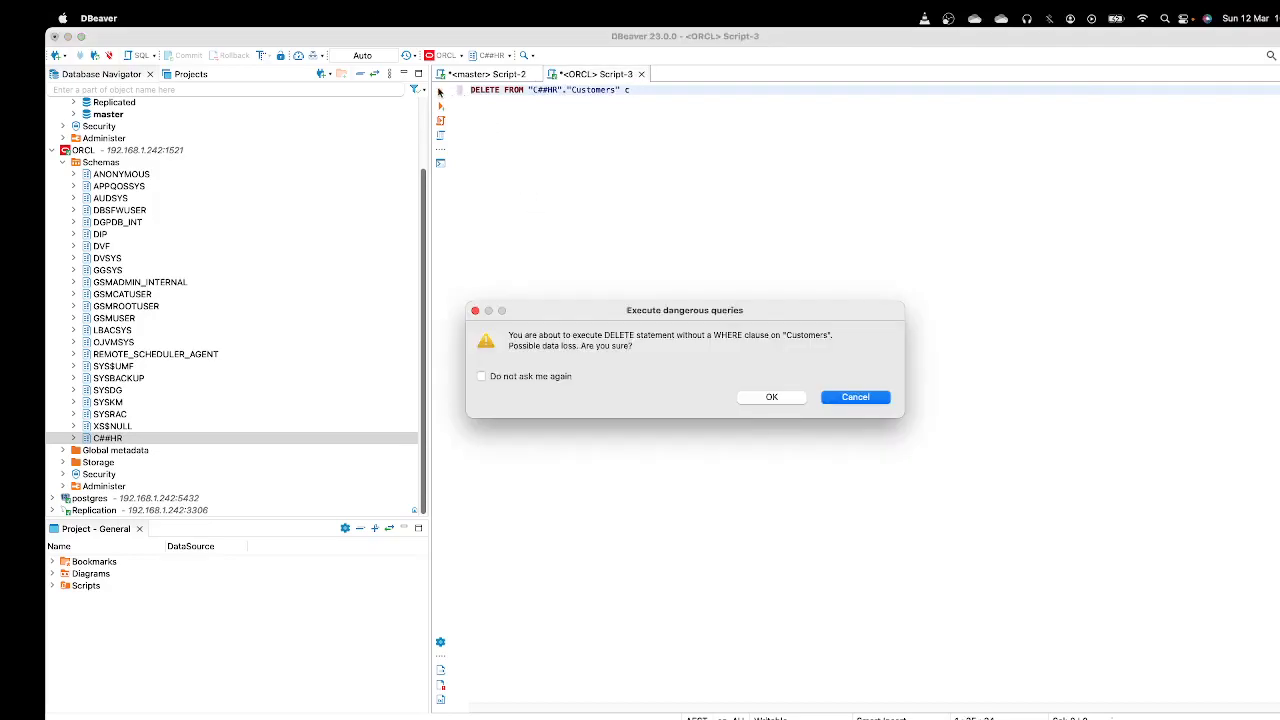
click(763, 399)
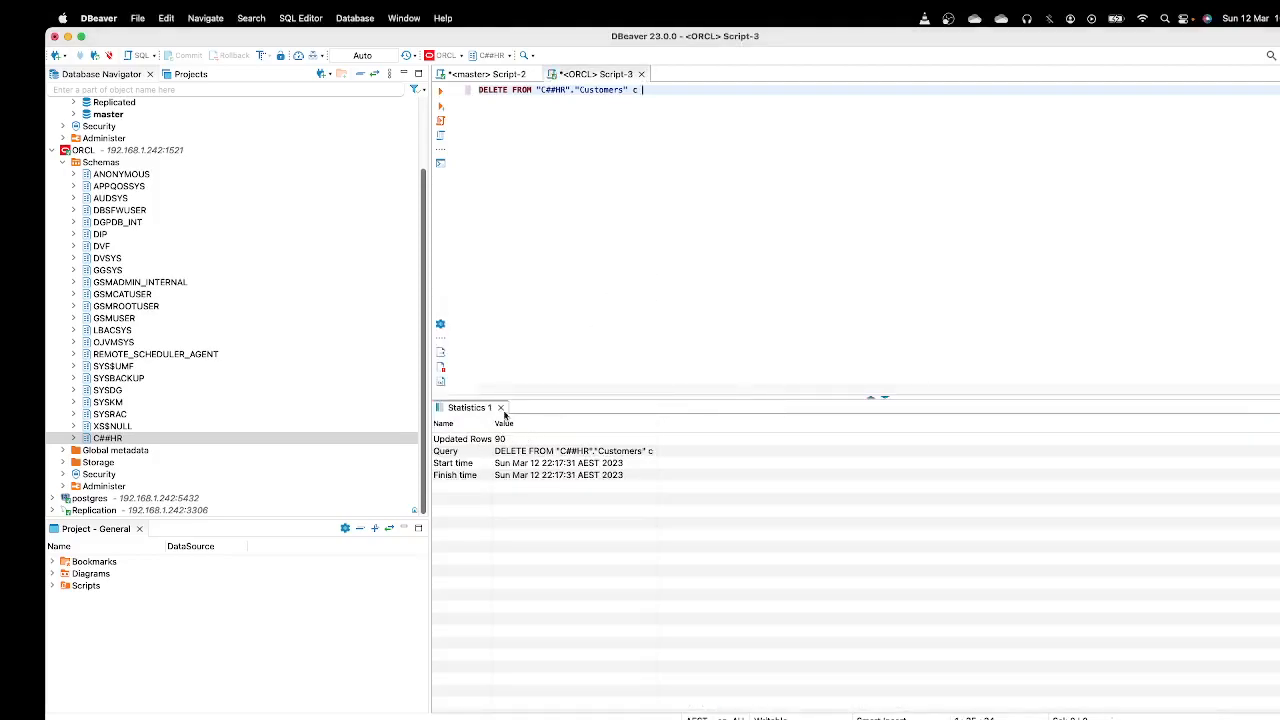
- Add the query SELECT * FROM "C##HR"."Customers" below the delete statement and execute only that query
key(Return)
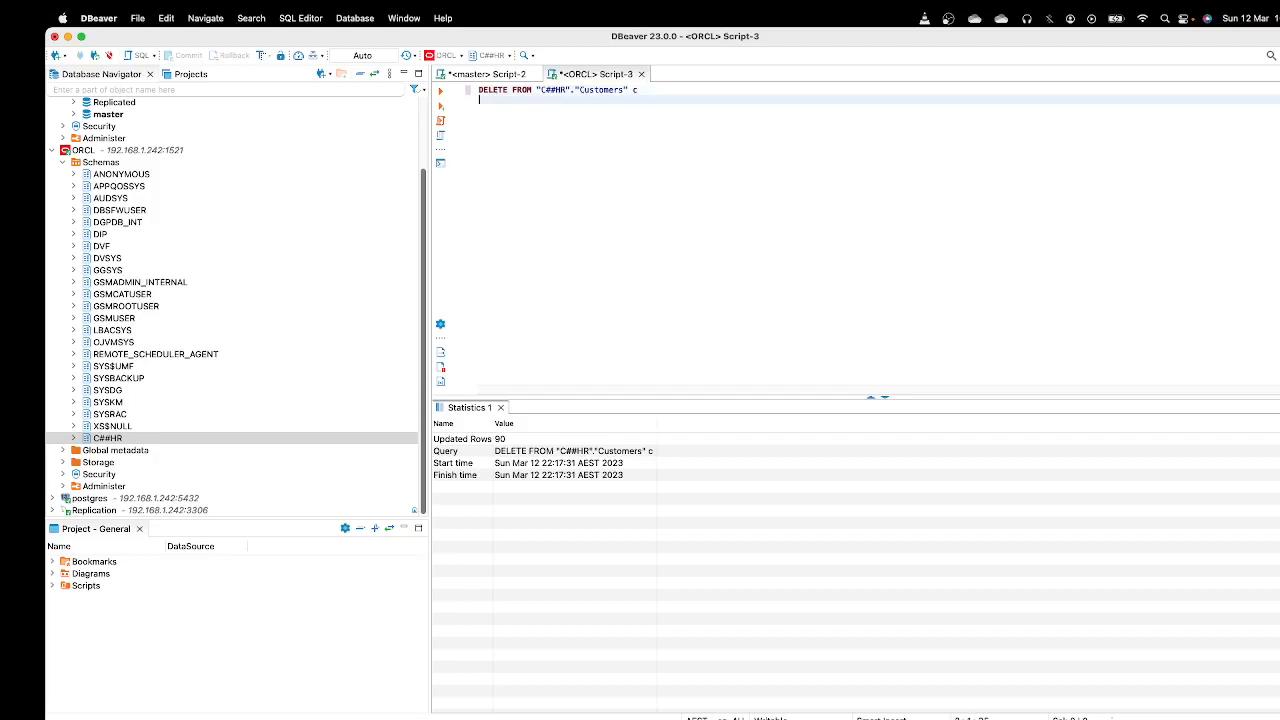
text(SELECT)
text( * FO)
text(OM C)
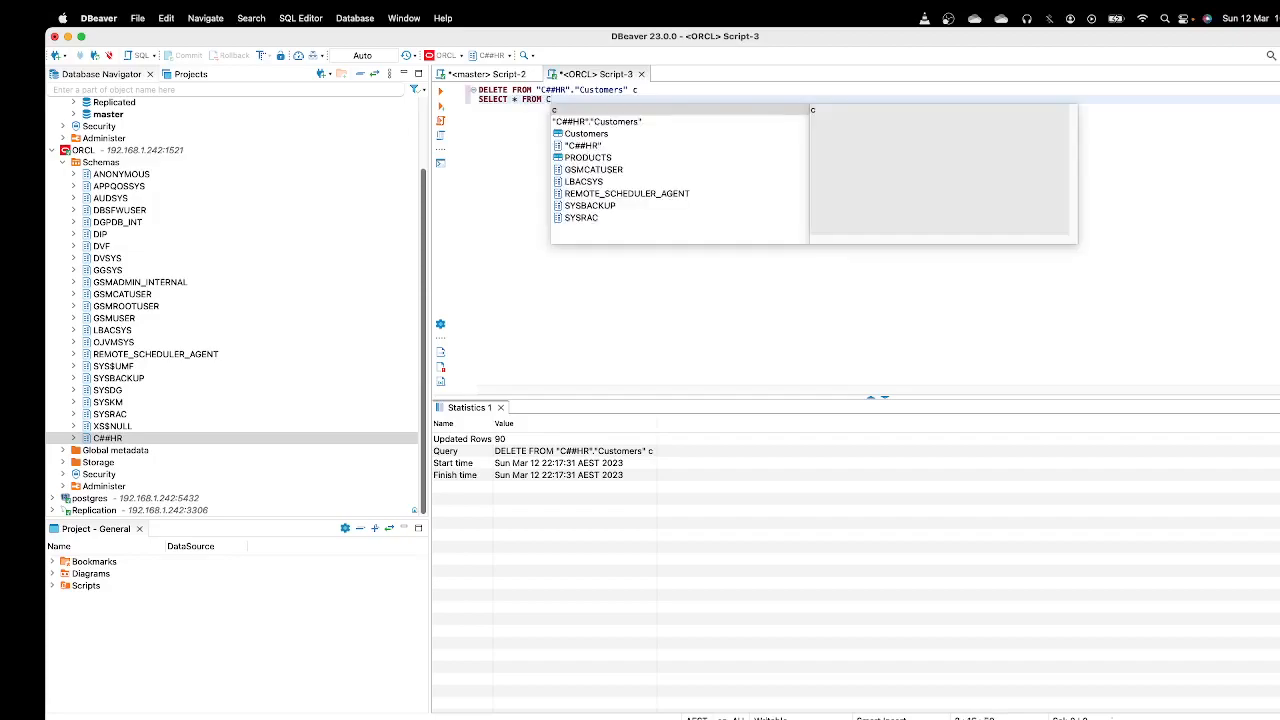
key(Return)
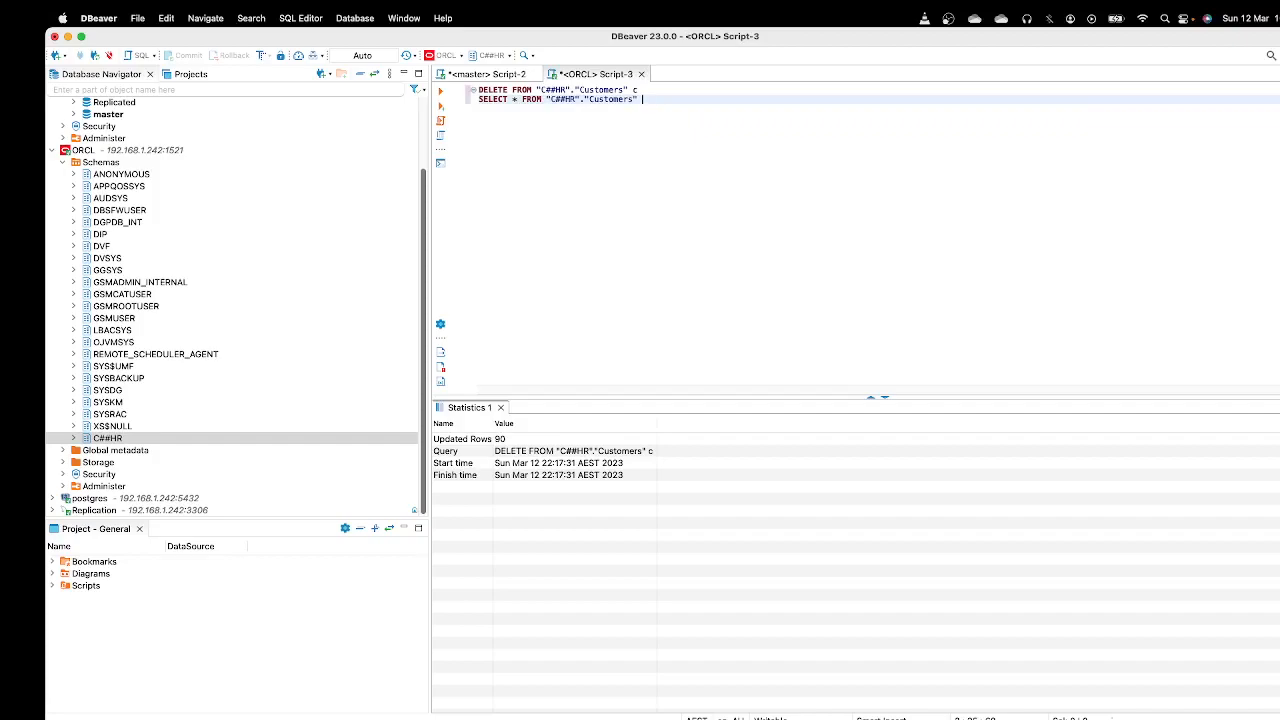
drag(640, 99, 428, 95)
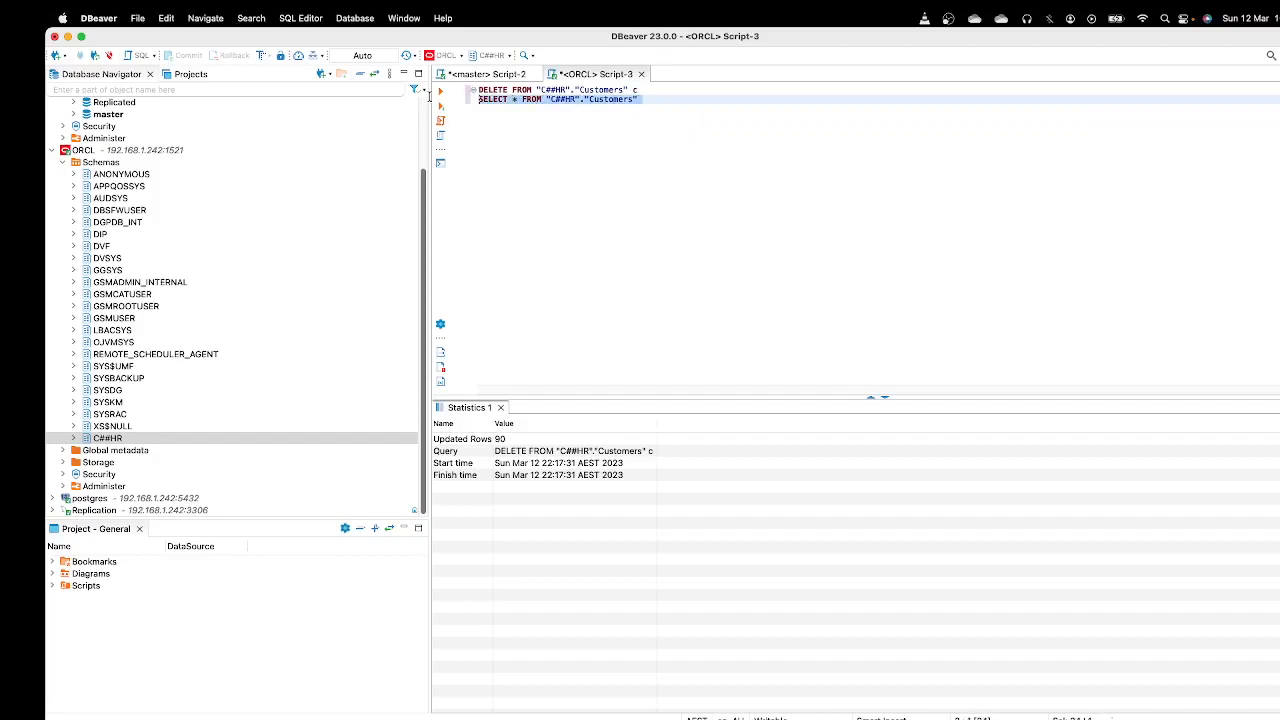
click(441, 92)
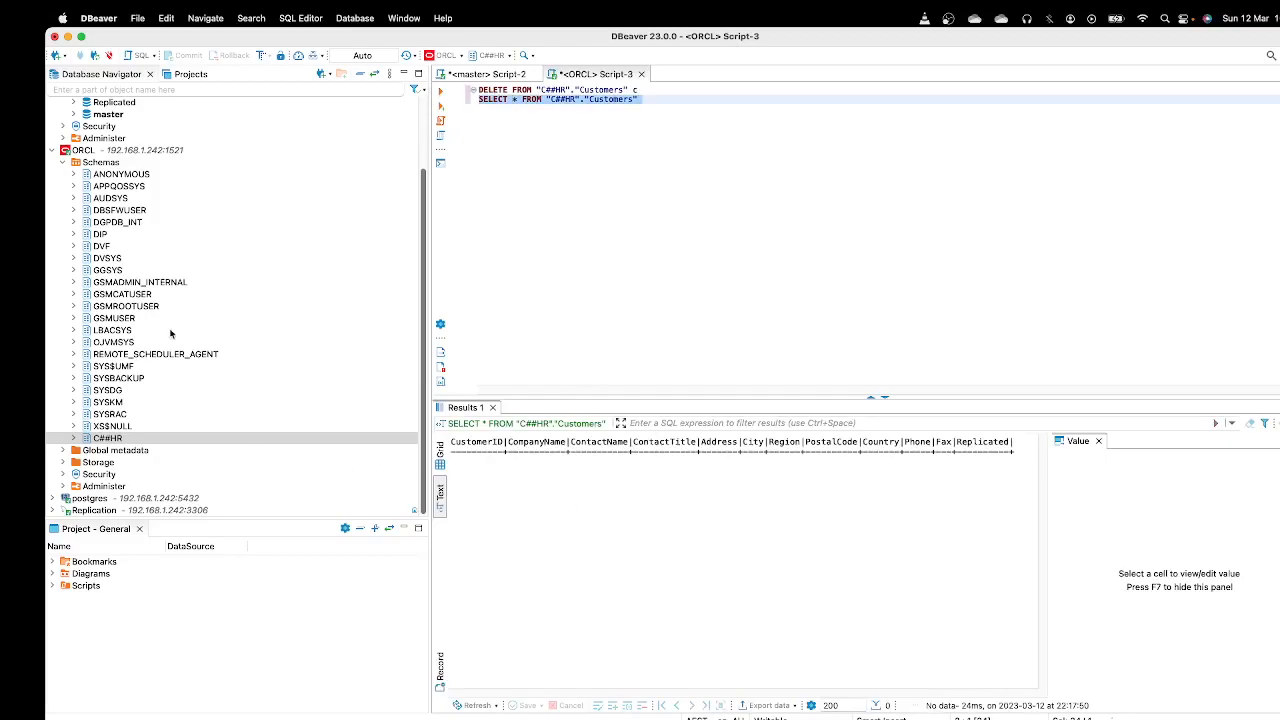
- Collapse the master and ORCL connections, expand postgres down to its replication database, and open a new SQL script for replication
scroll(315, 213, up, 3)
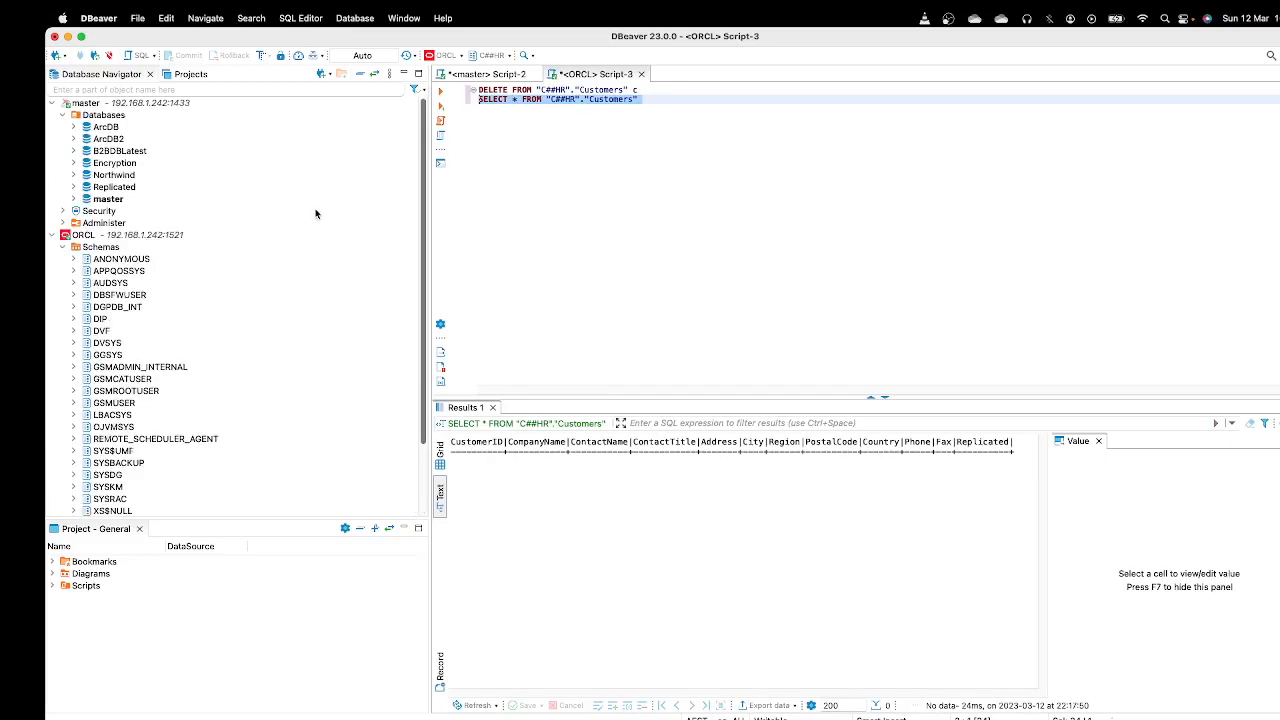
click(63, 115)
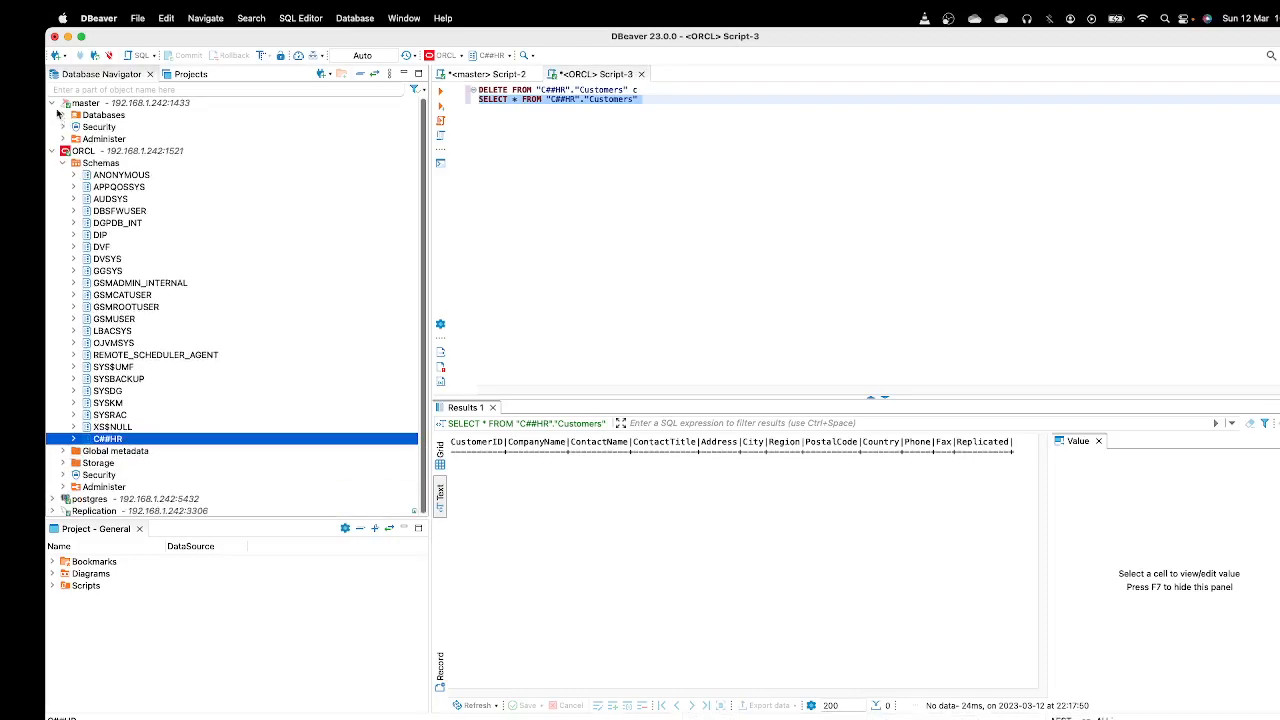
click(52, 105)
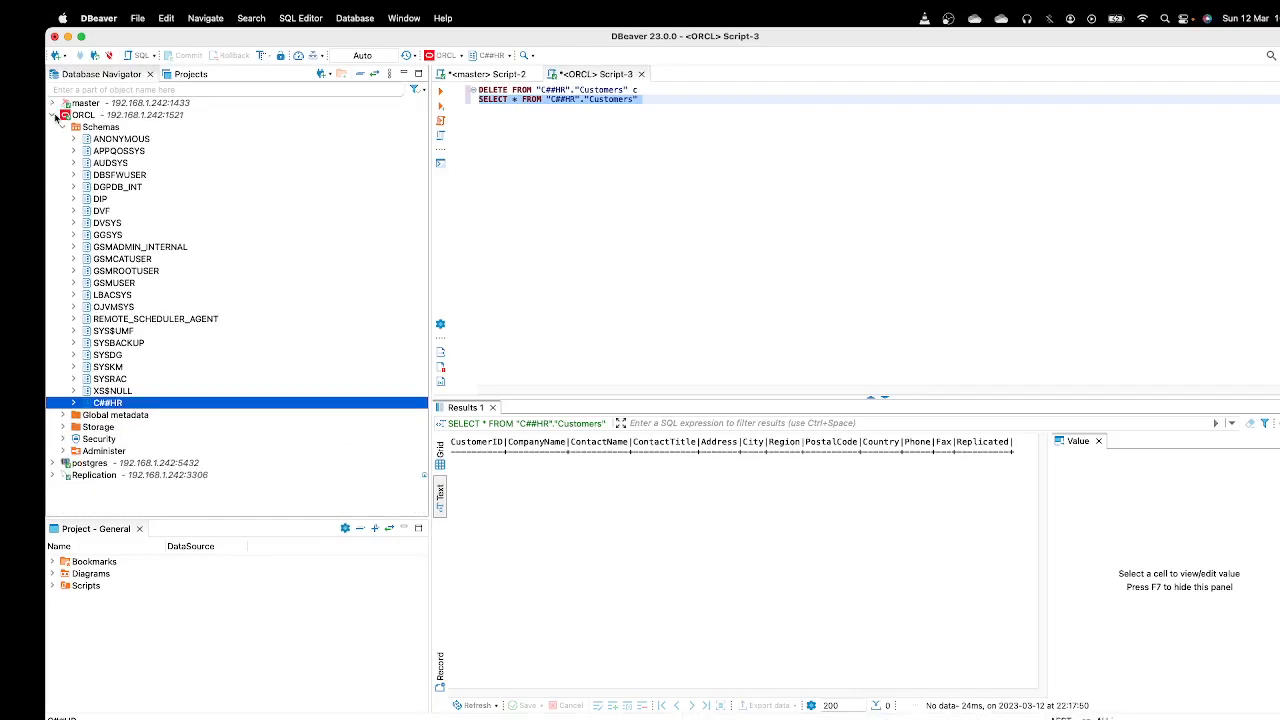
click(53, 115)
click(52, 127)
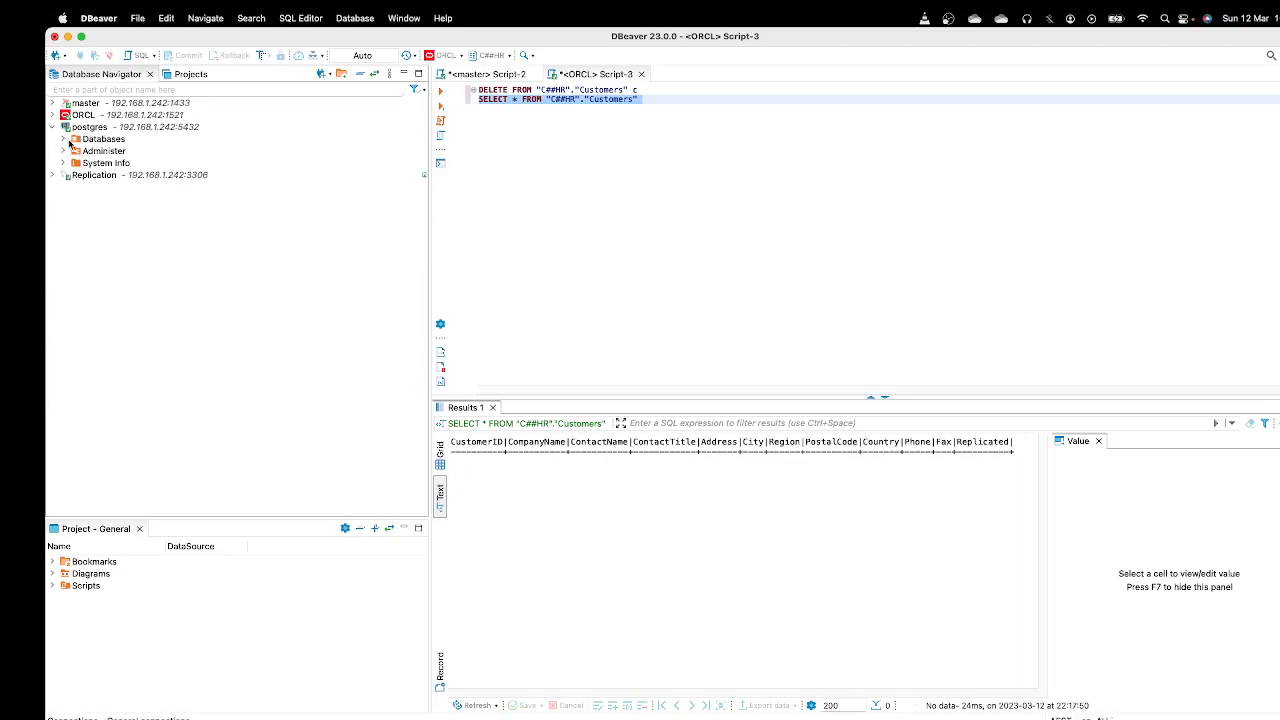
click(64, 139)
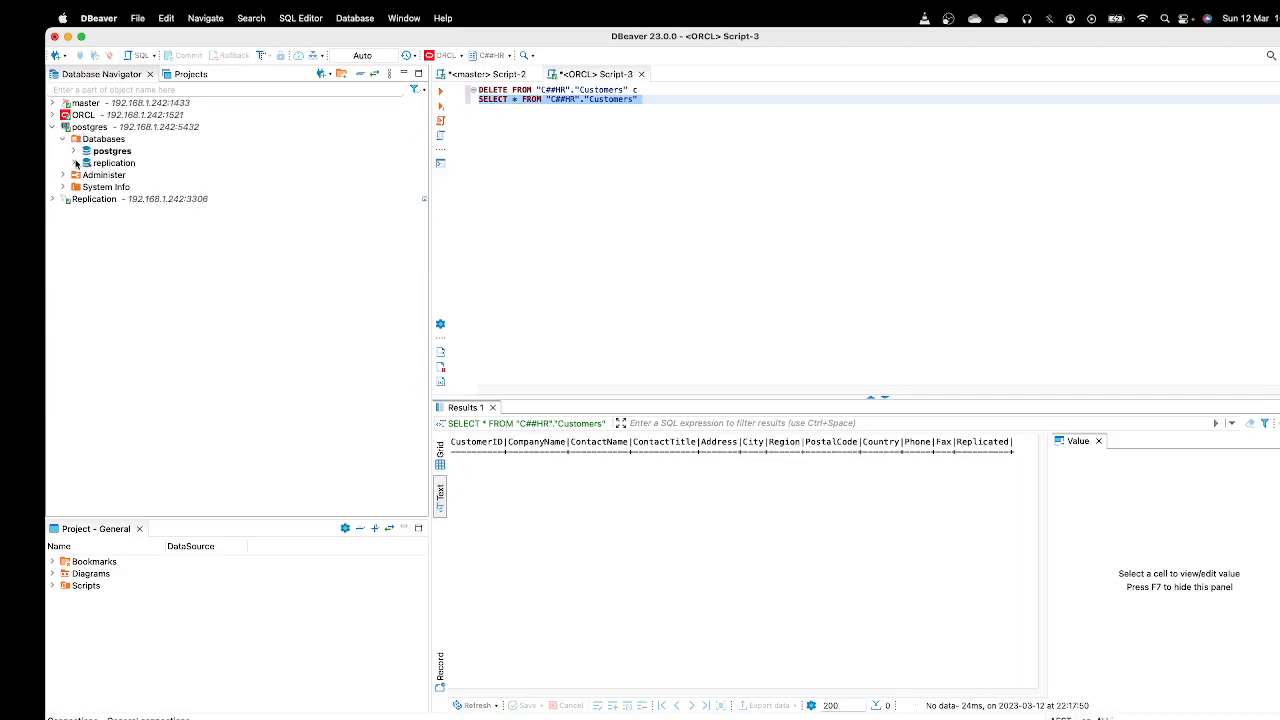
click(74, 163)
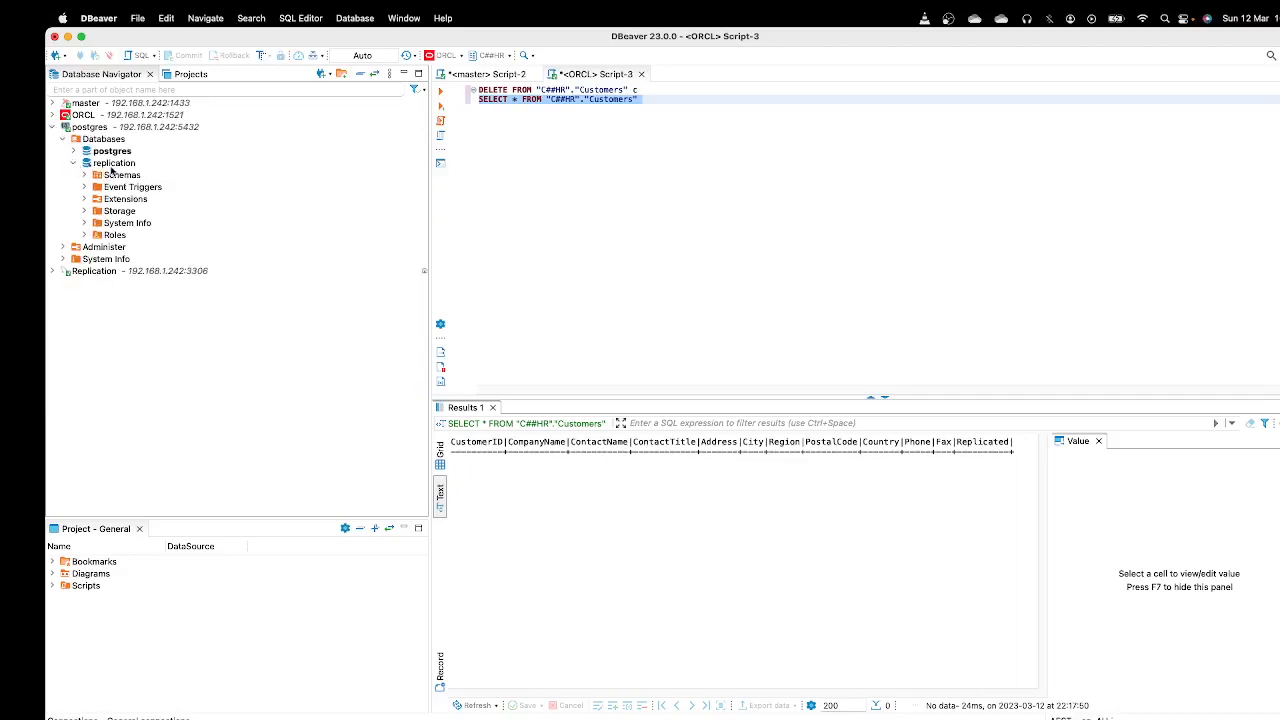
right_click(115, 167)
mouse_move(200, 194)
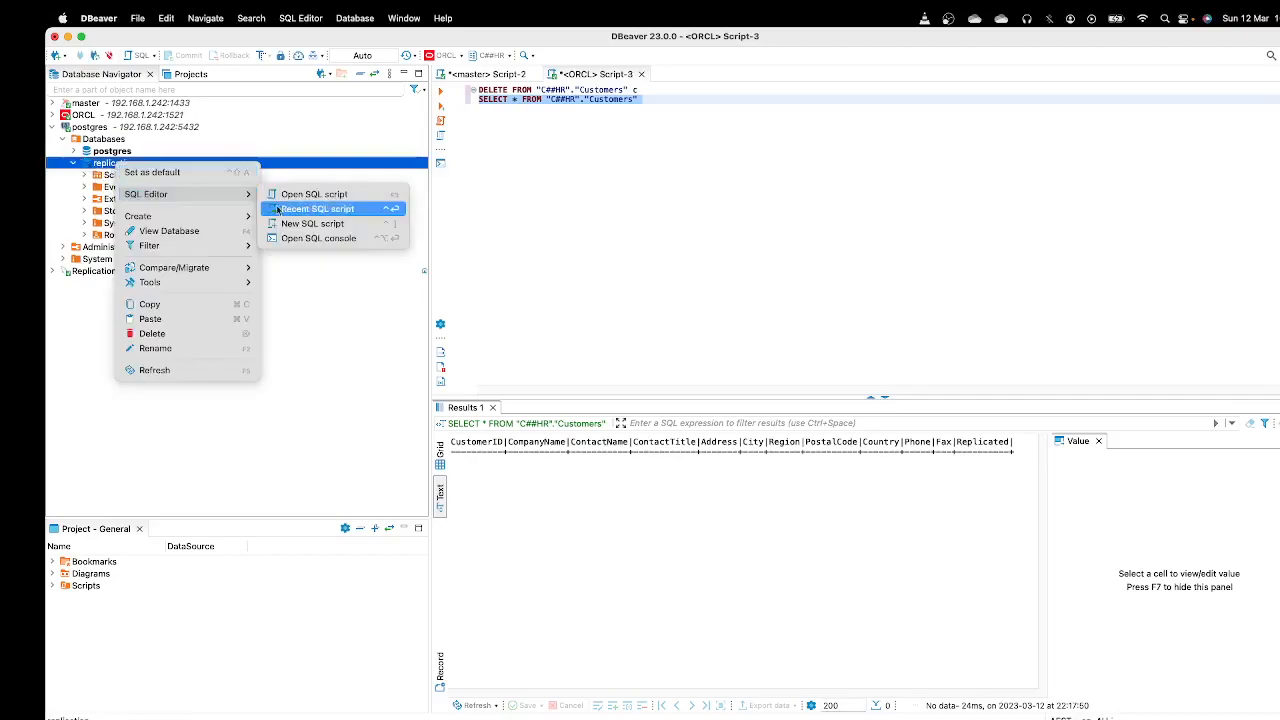
click(292, 224)
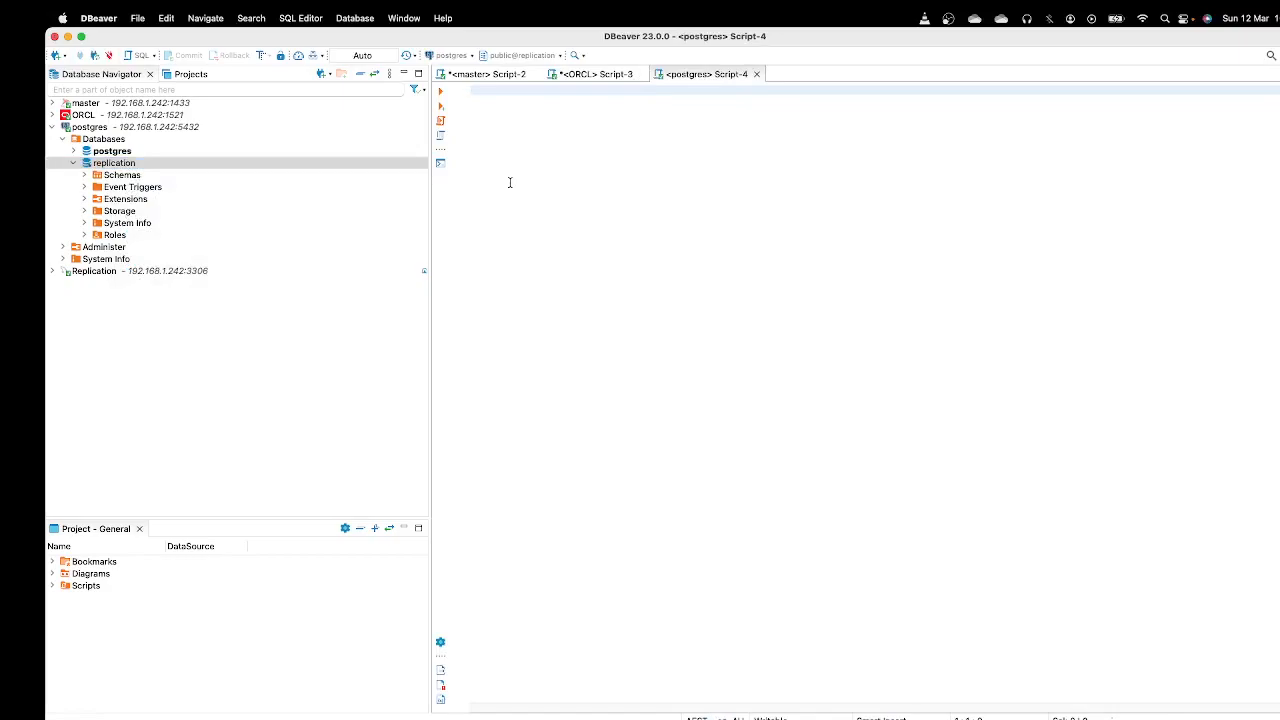
- Write the statement "delete from customers" in the replication database's new script
text(delete FR)
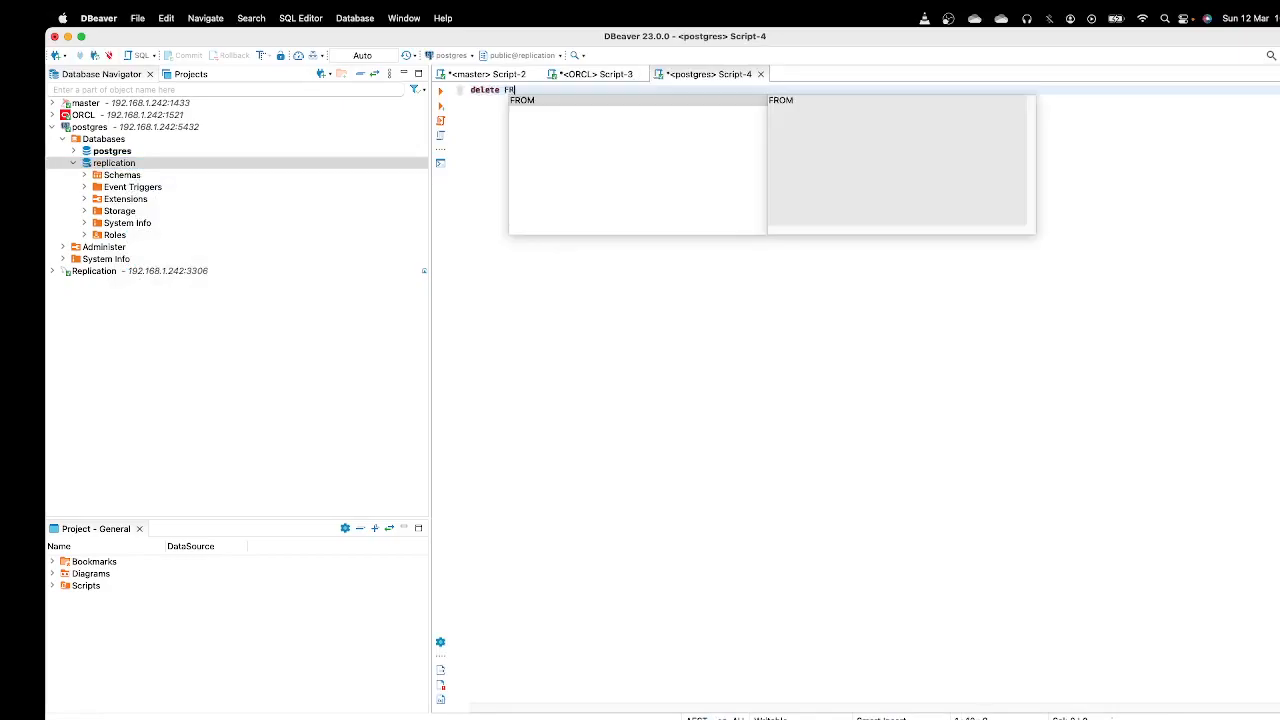
key(Return)
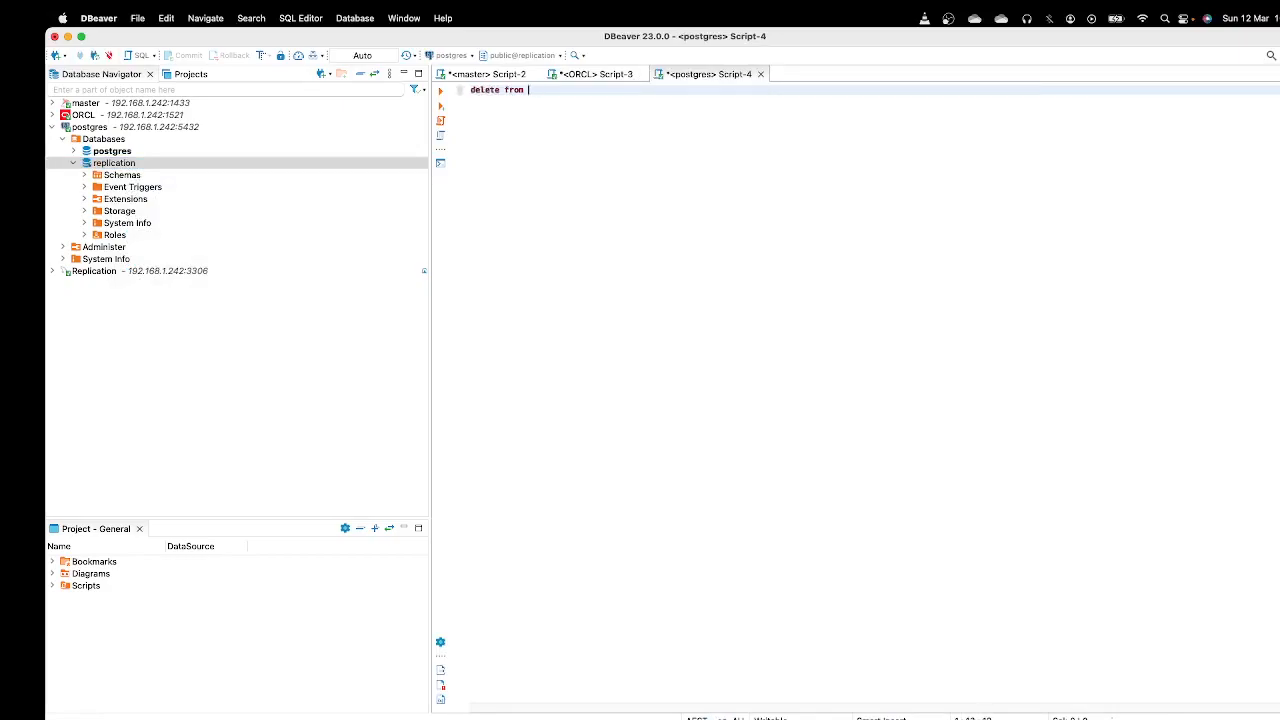
key(Return)
- Add the query "select * from customers" on a new line below the delete statement
key(Return)
text(a)
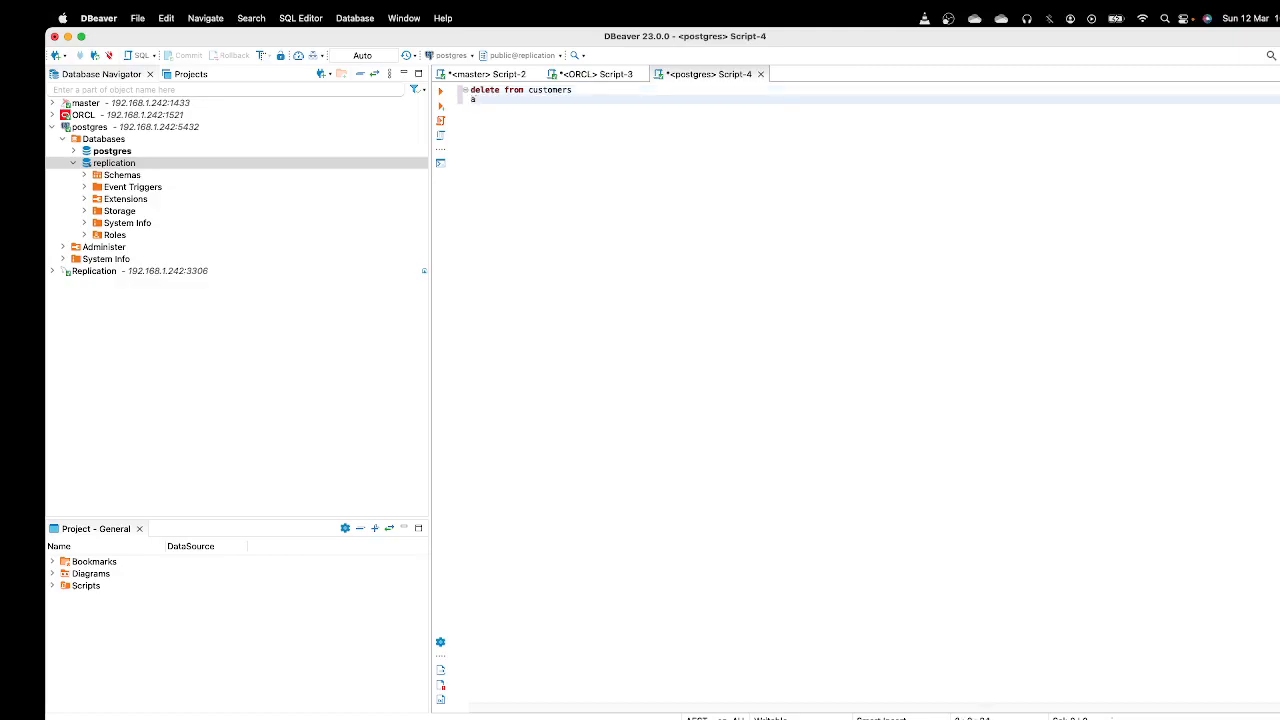
key(BackSpace)
text(select * )
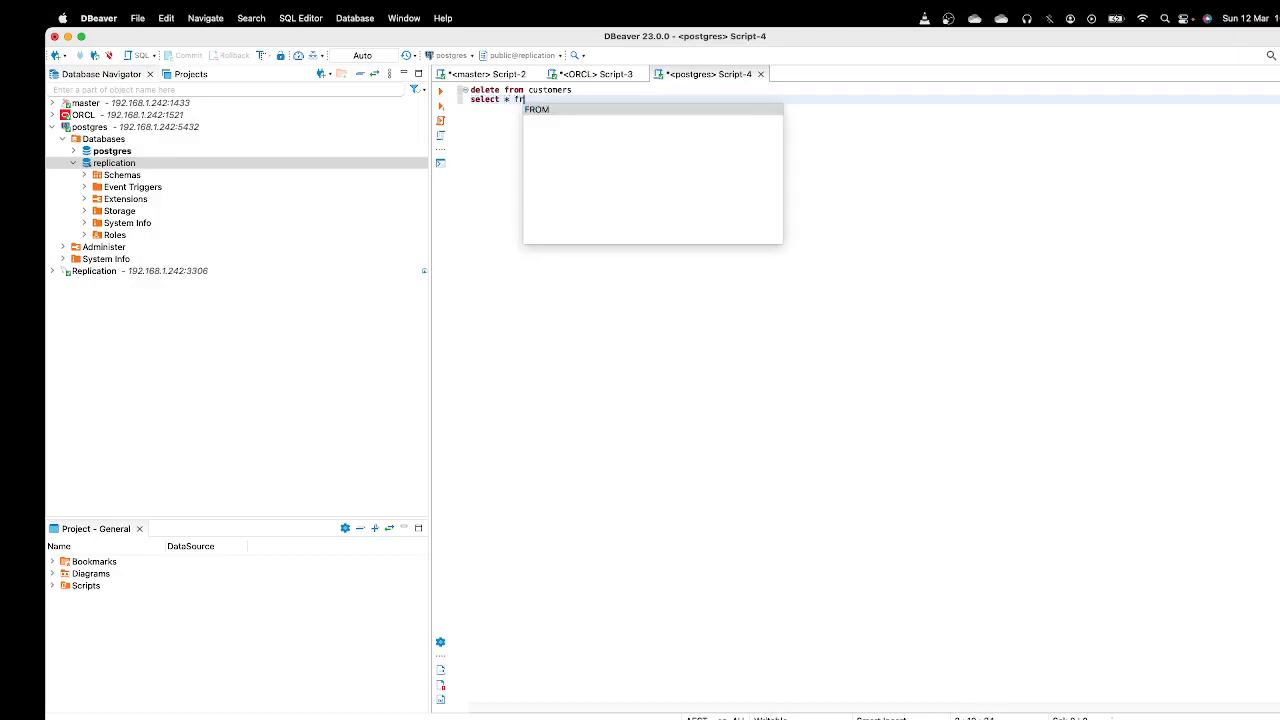
text(from c)
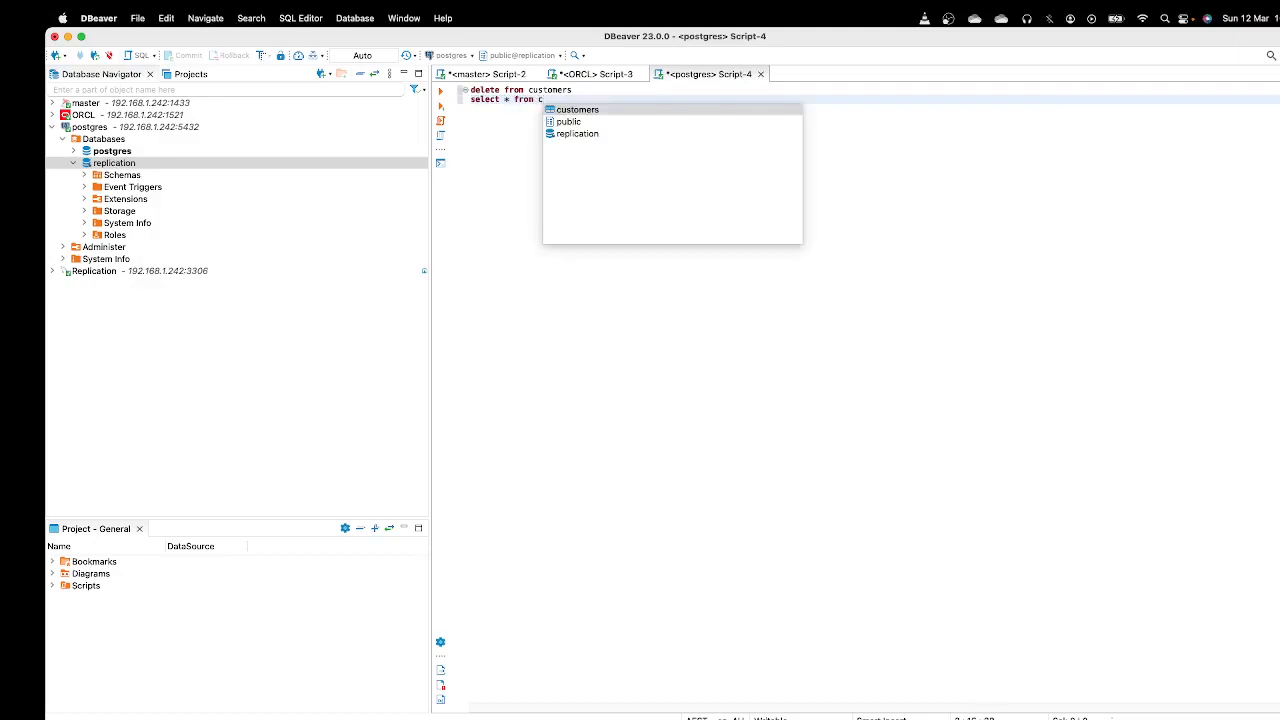
key(Return)
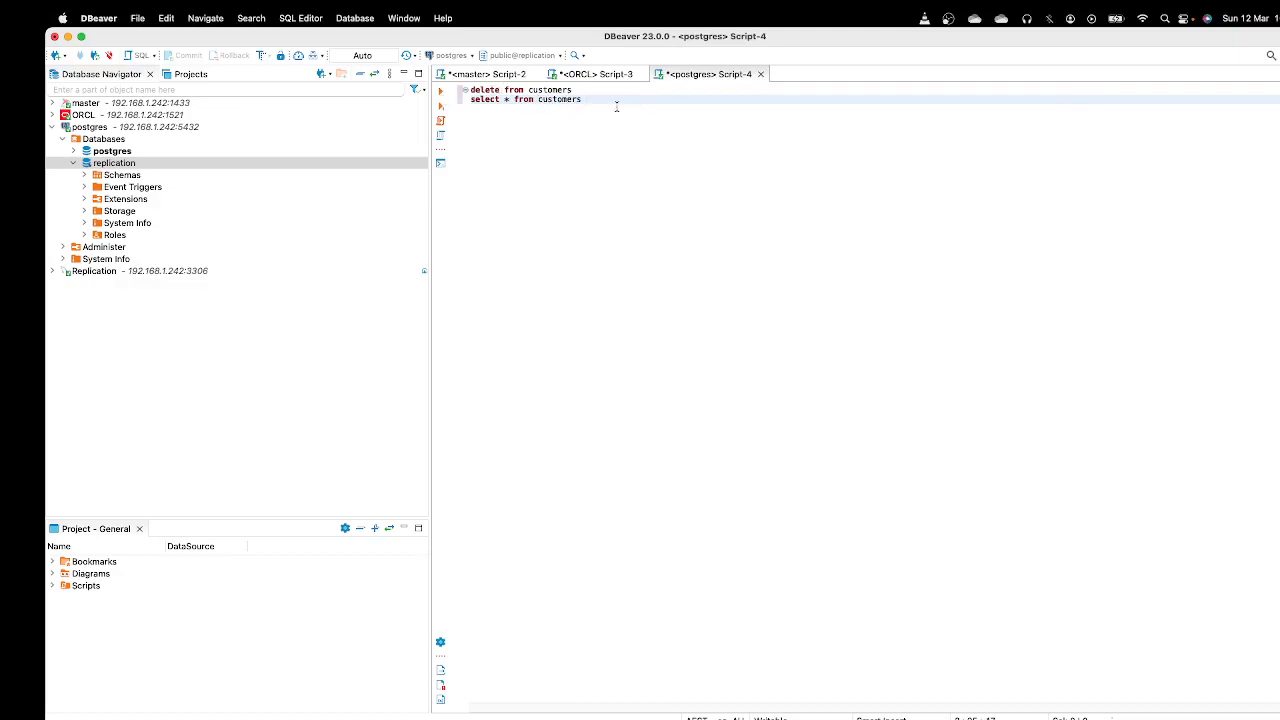
- Try to execute the delete and select statements together as one selection
key(super+a)
click(439, 91)
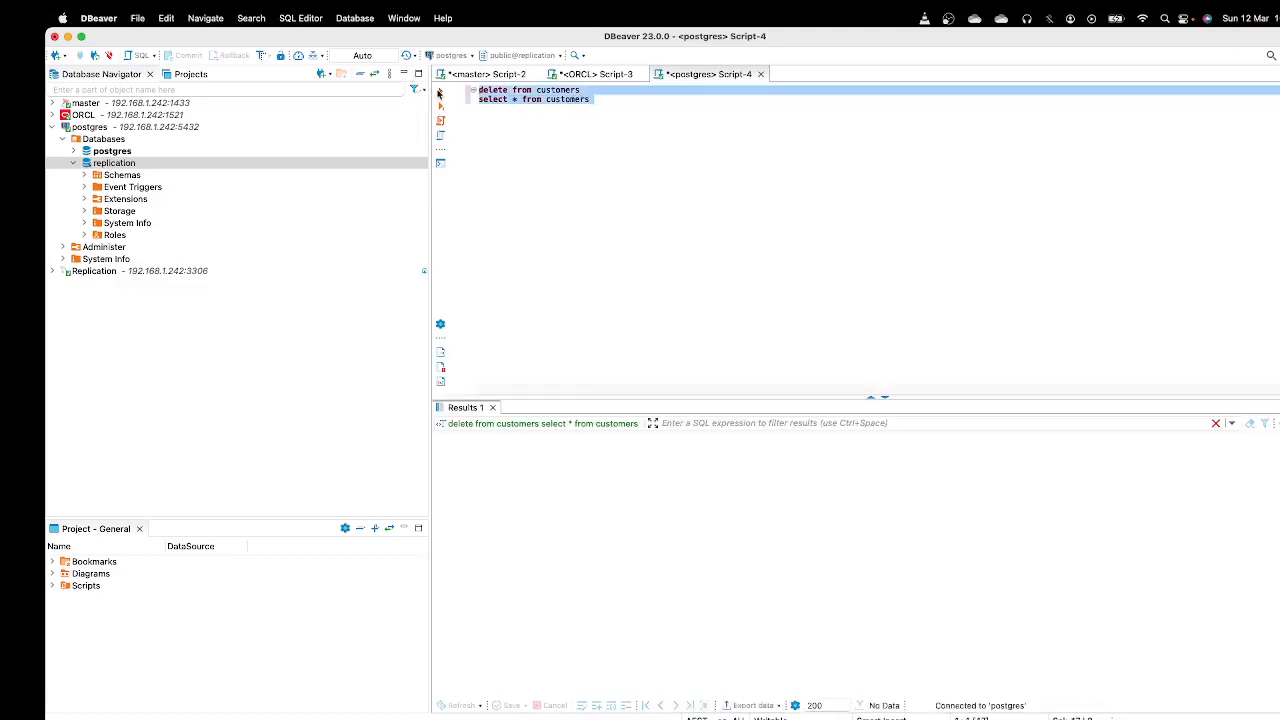
click(505, 151)
- End both statements with a semicolon and execute only the select query
click(586, 89)
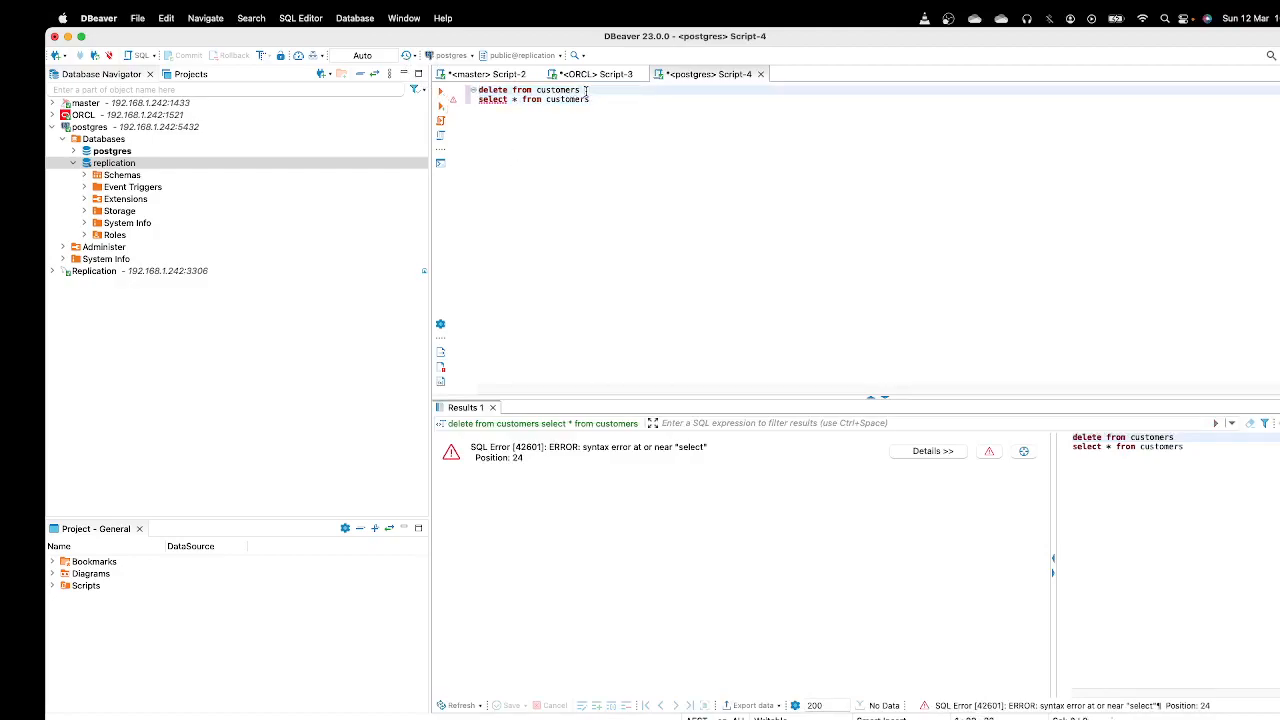
text(;)
click(594, 99)
click(440, 92)
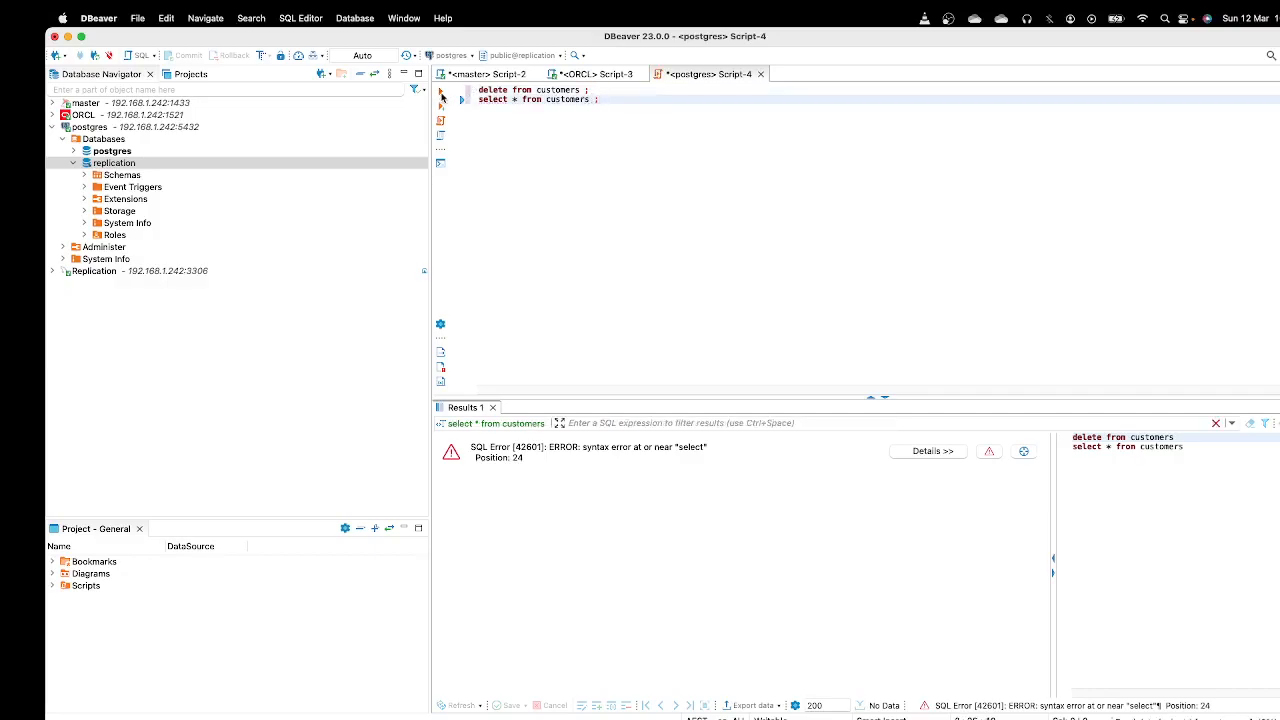
- Execute the delete statement on the postgres customers table without a WHERE clause, and rerun the select query to check the table
click(592, 89)
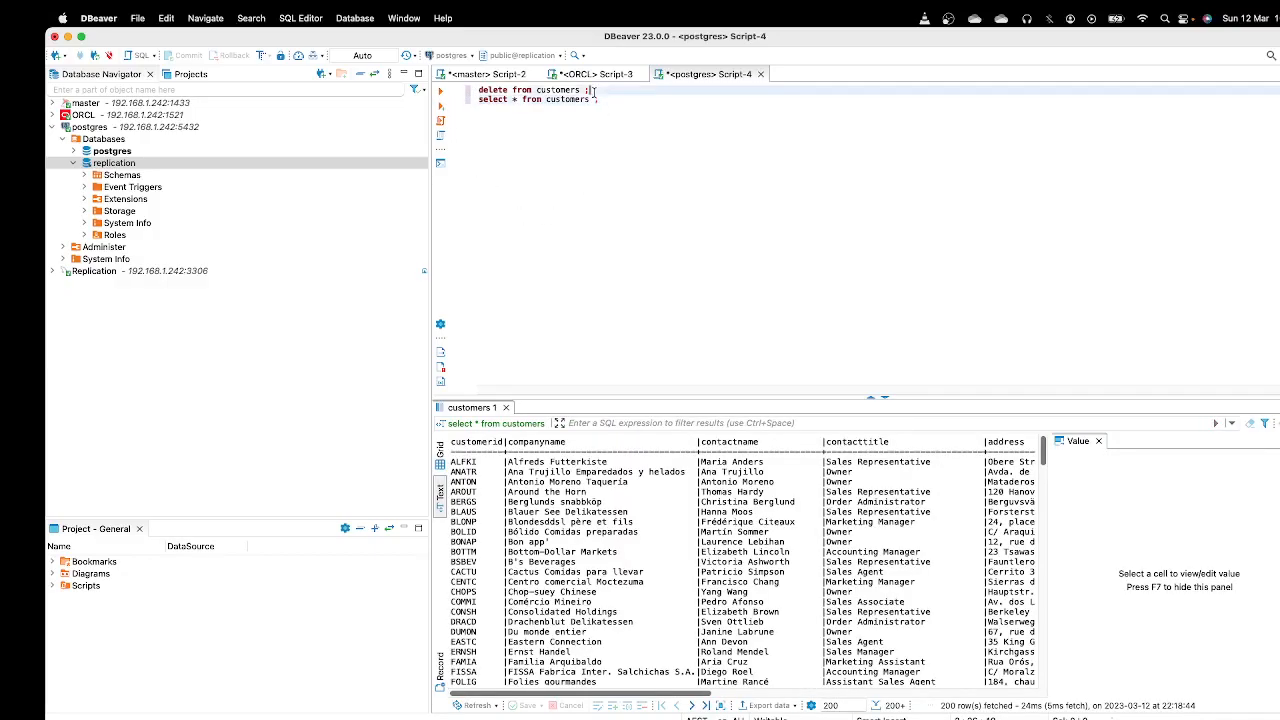
click(442, 92)
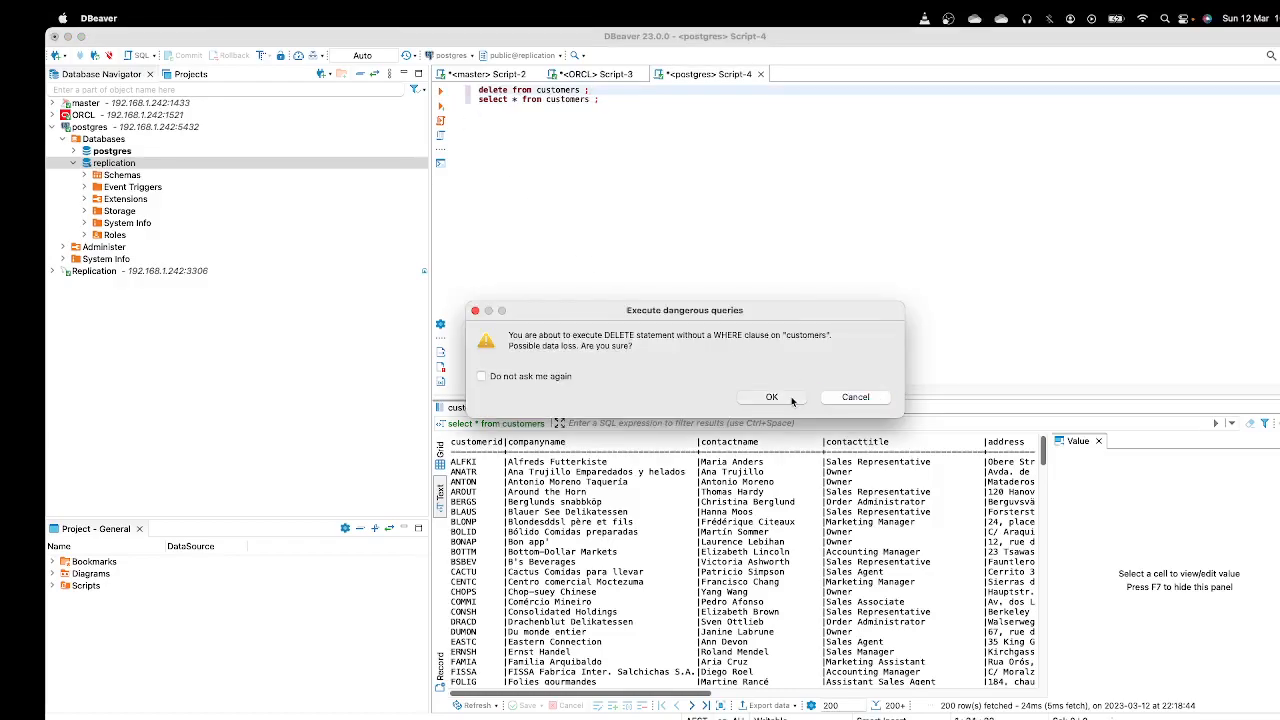
click(790, 399)
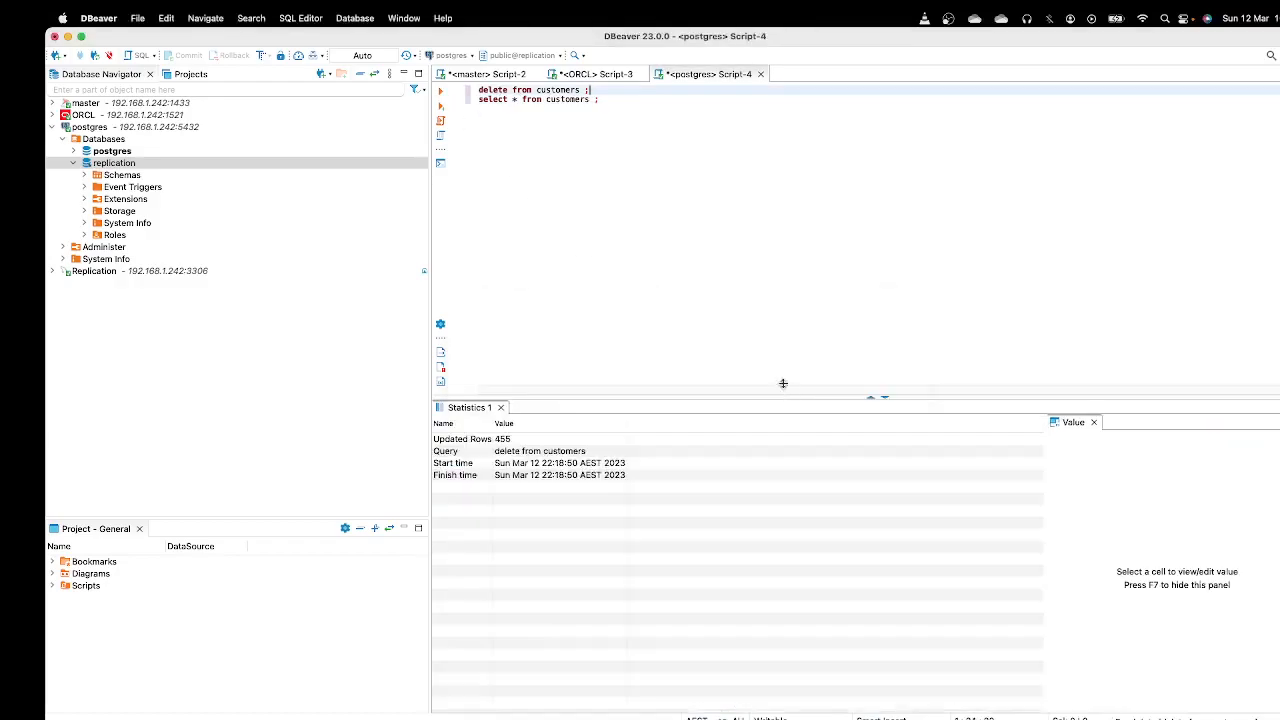
click(613, 98)
click(441, 92)
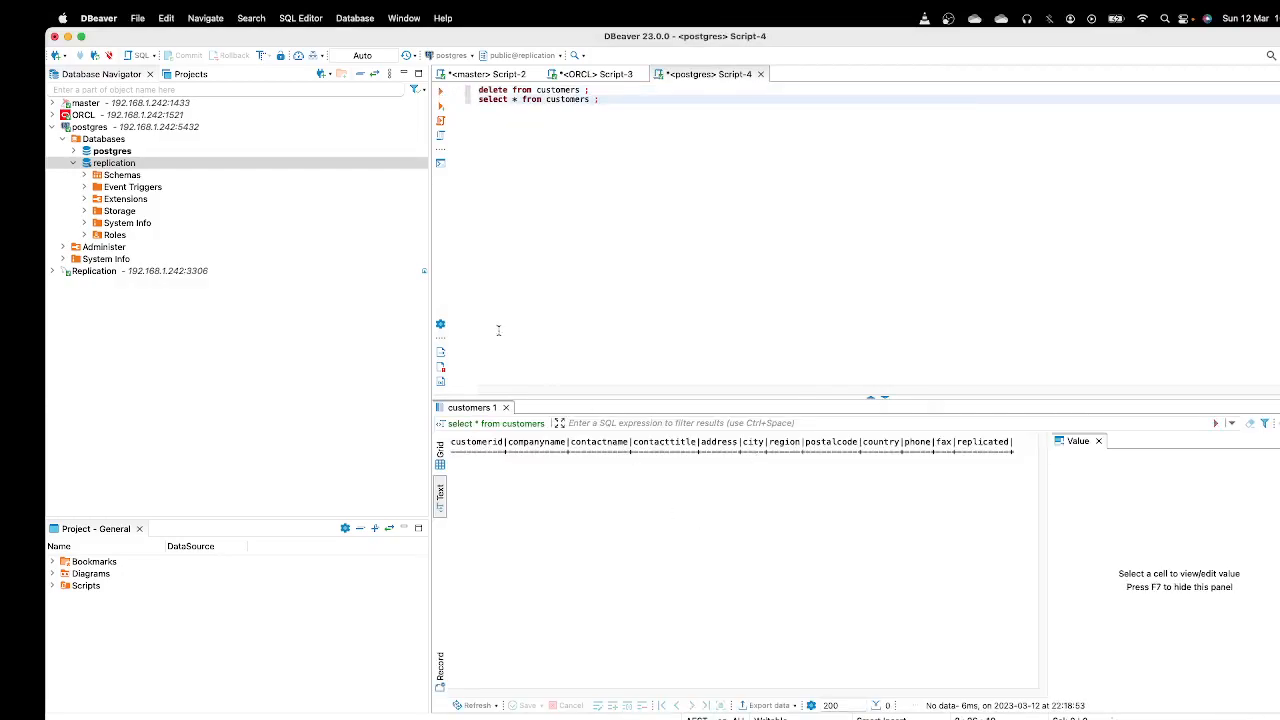
- Collapse the postgres connection and expand the Replication connection down to its list of databases
click(53, 128)
click(53, 140)
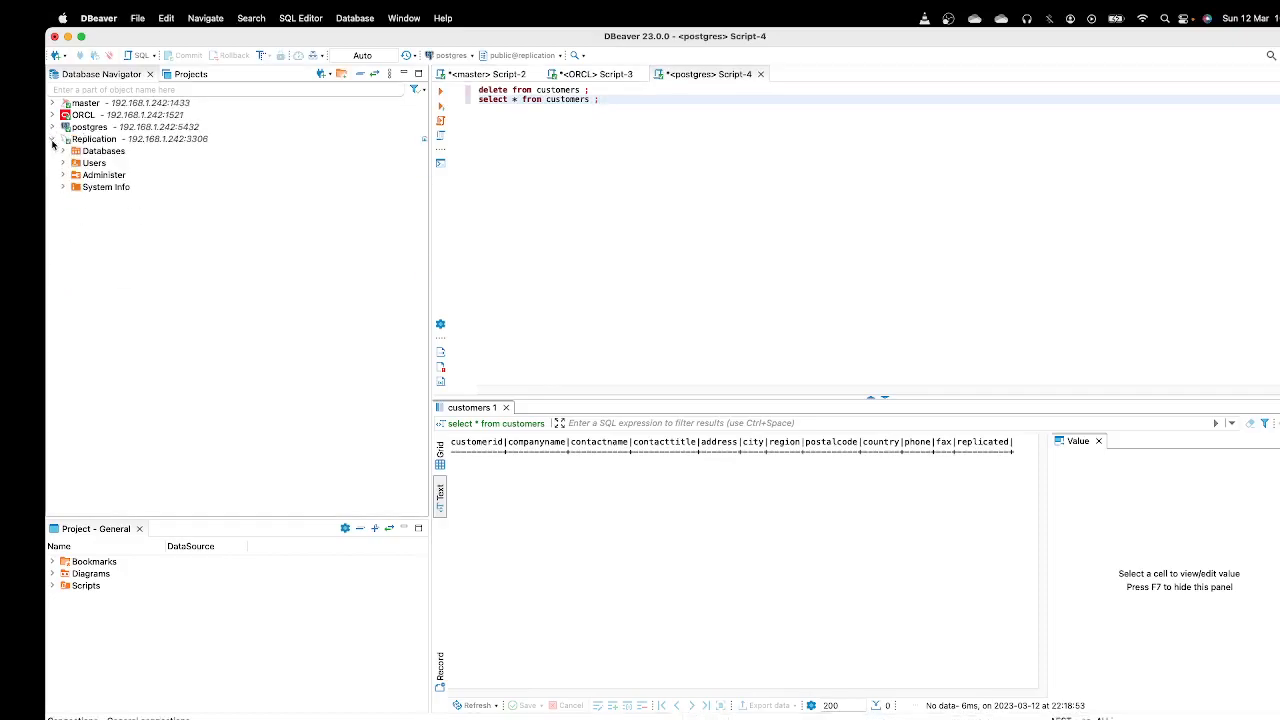
click(62, 151)
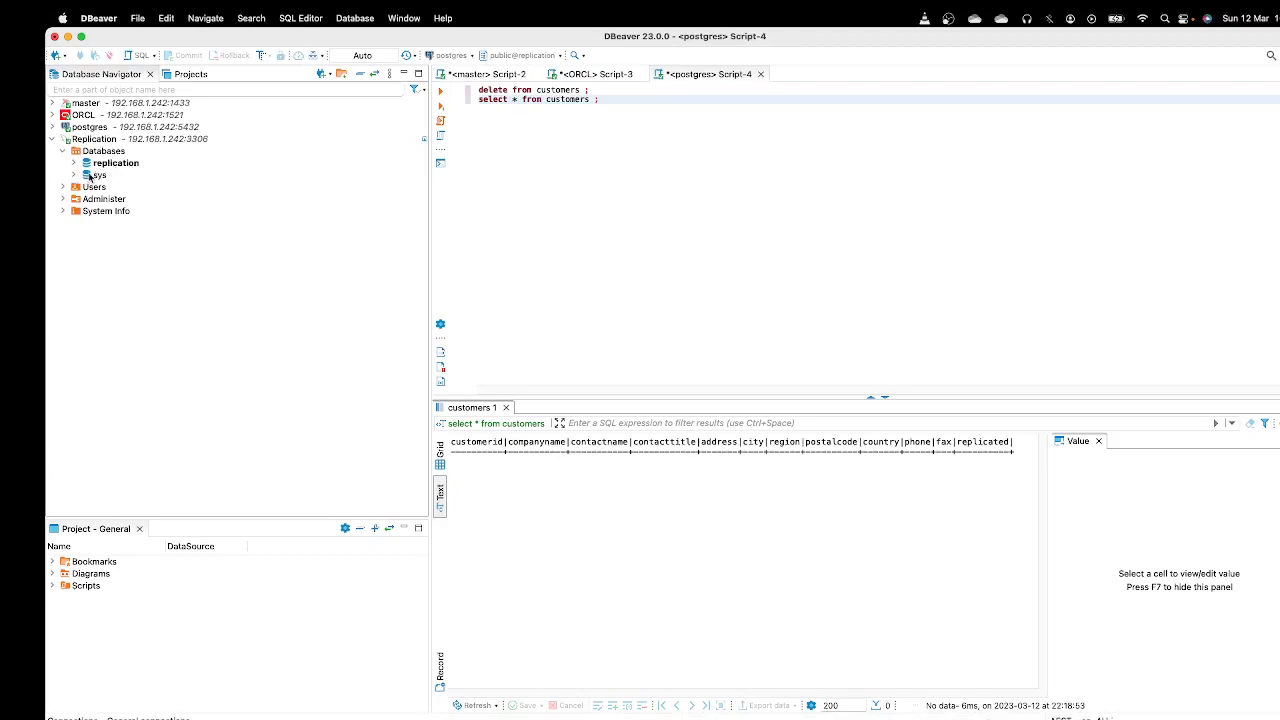
right_click(114, 167)
mouse_move(127, 174)
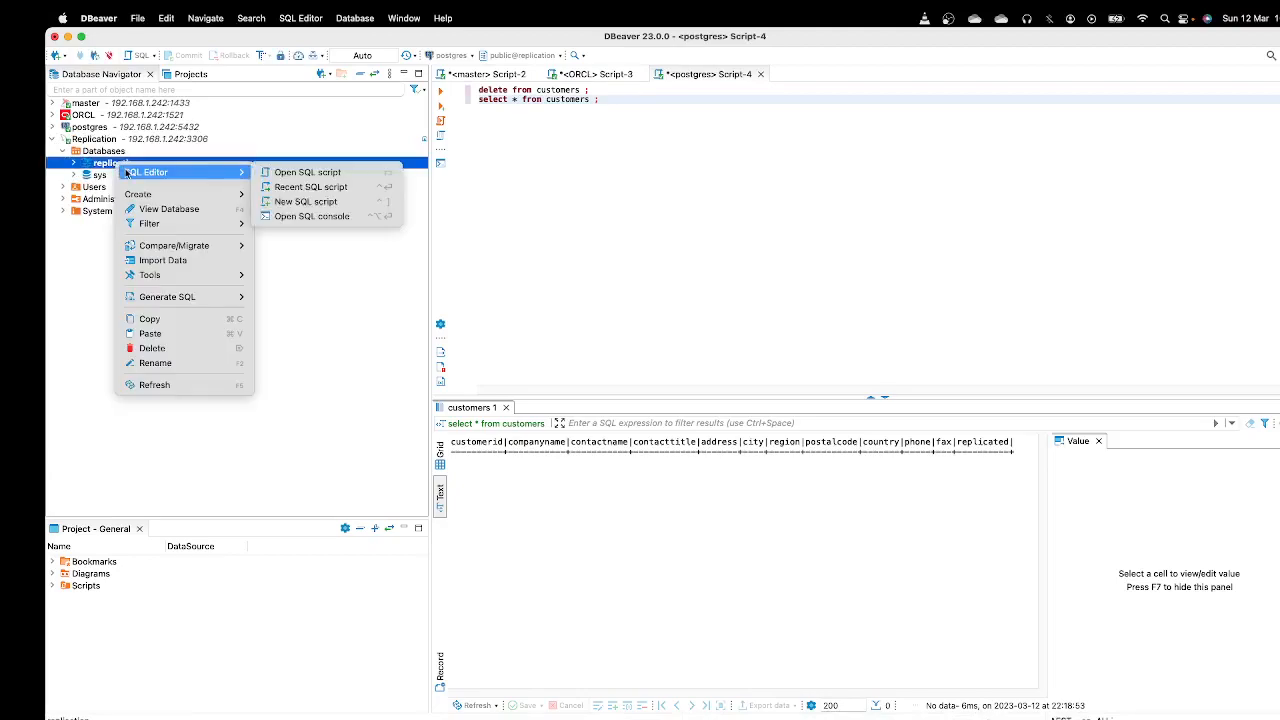
click(618, 157)
- Copy both statements from the postgres script into a new SQL script for the replication database under the Replication connection
drag(602, 100, 437, 80)
key(super+c)
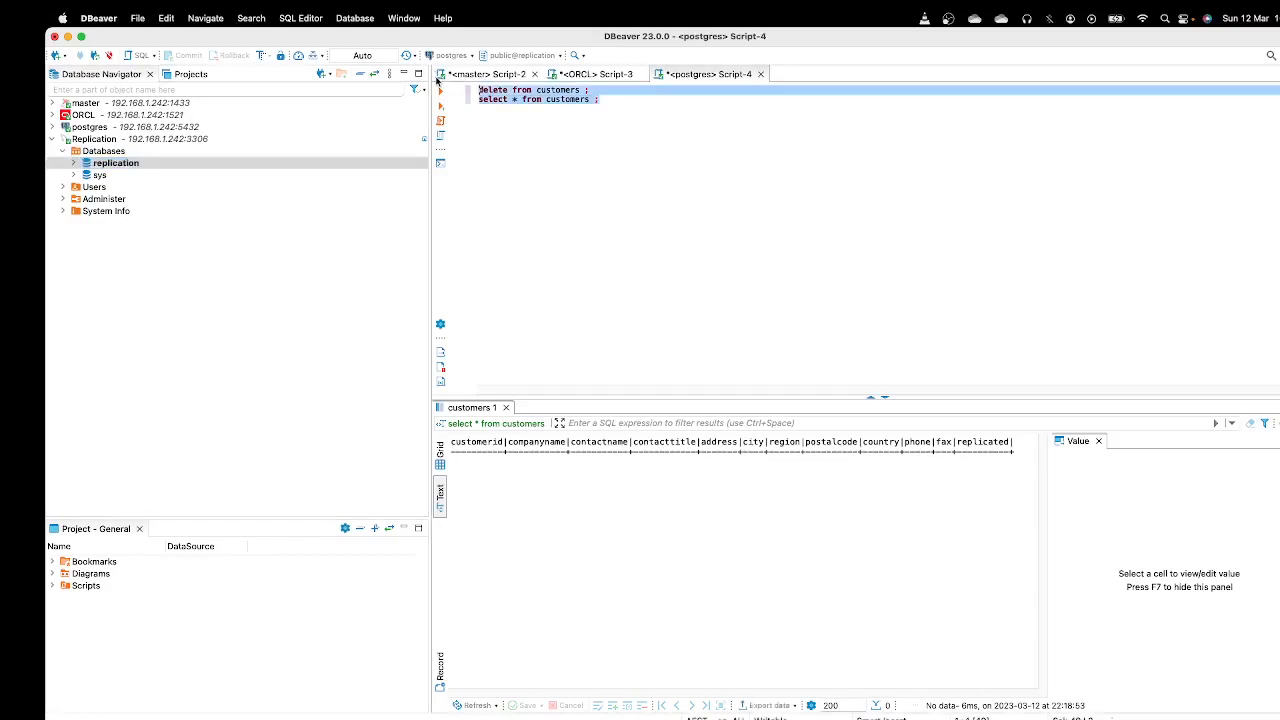
right_click(132, 164)
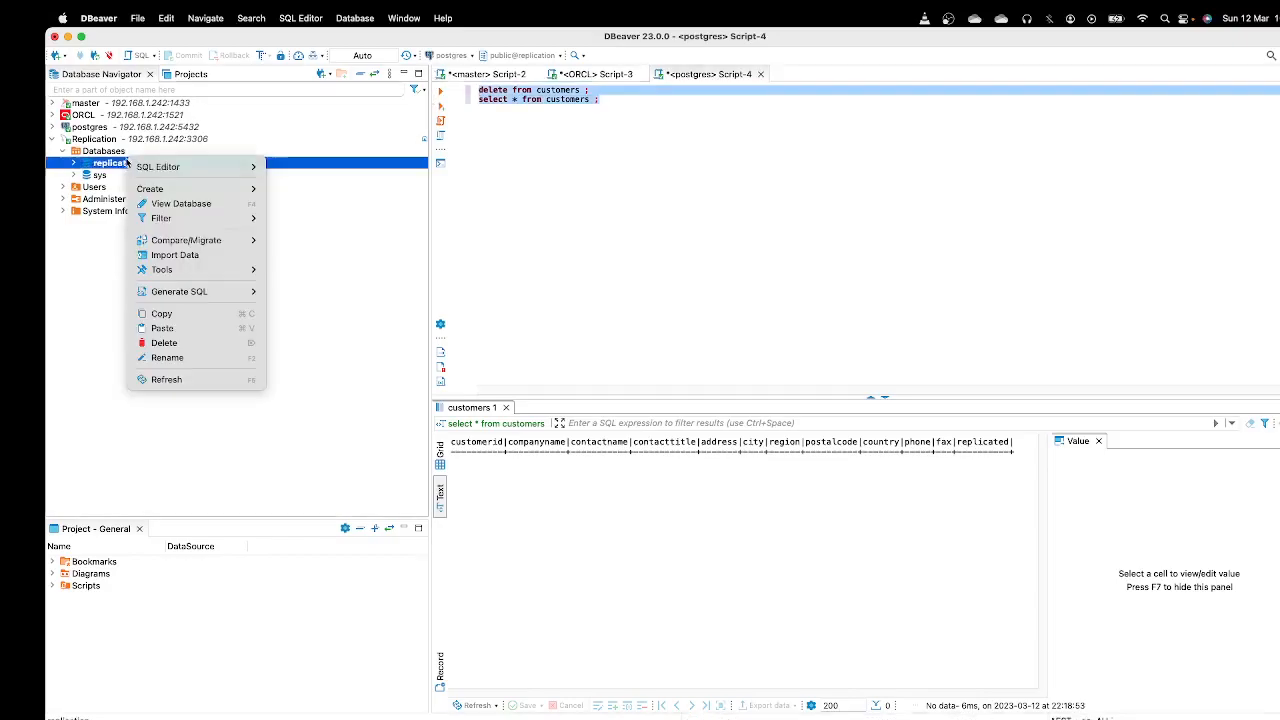
mouse_move(136, 167)
click(318, 196)
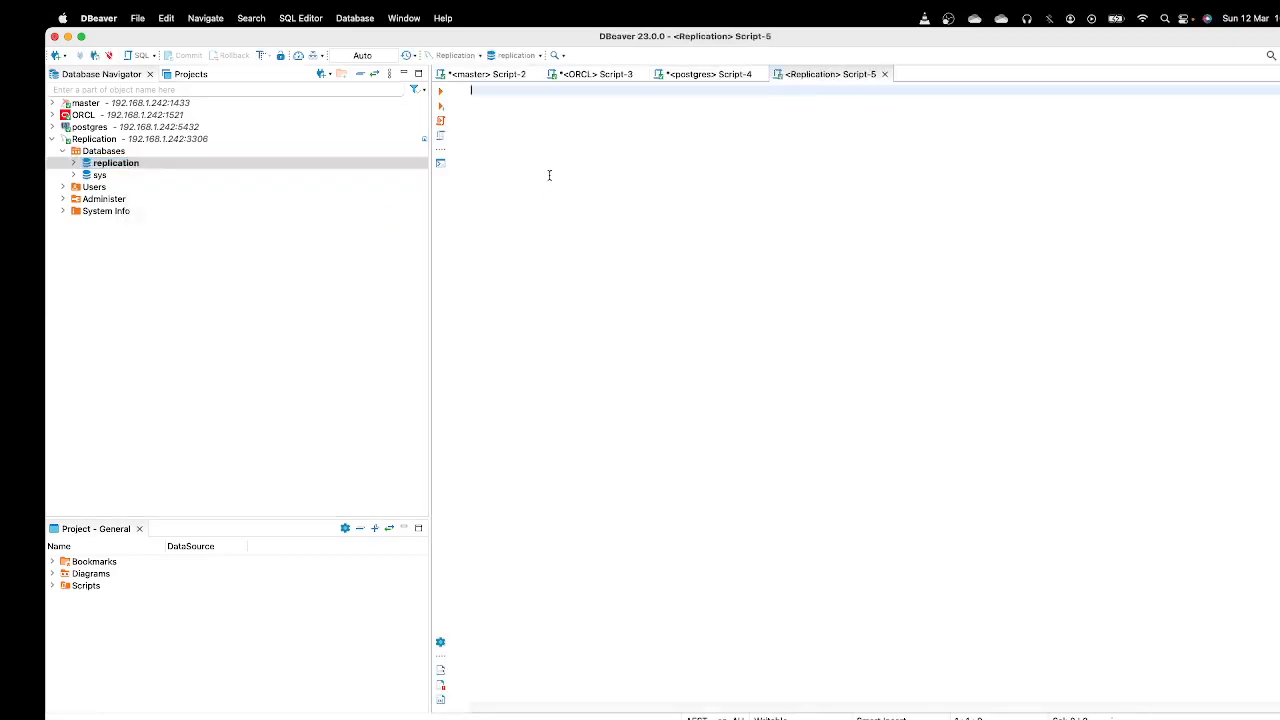
key(super+v)
- Execute the new script's delete statement without a WHERE clause, and run its select query to check the customers table
click(591, 90)
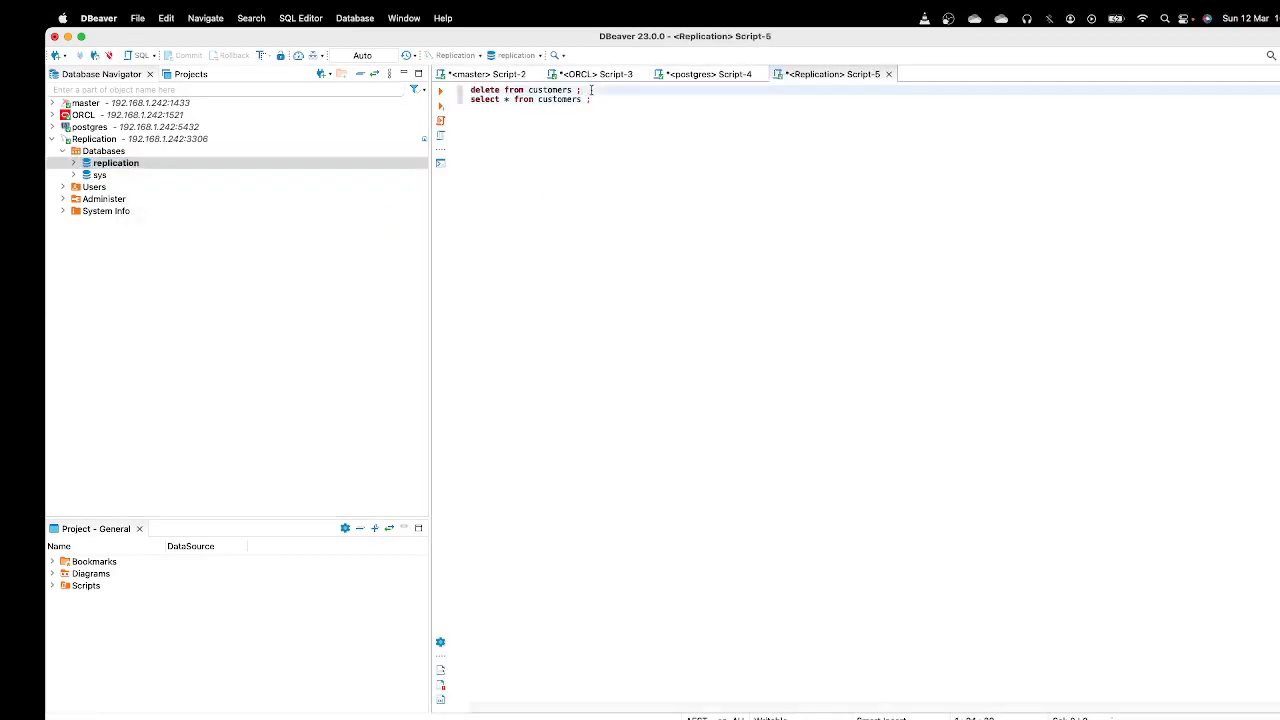
click(443, 92)
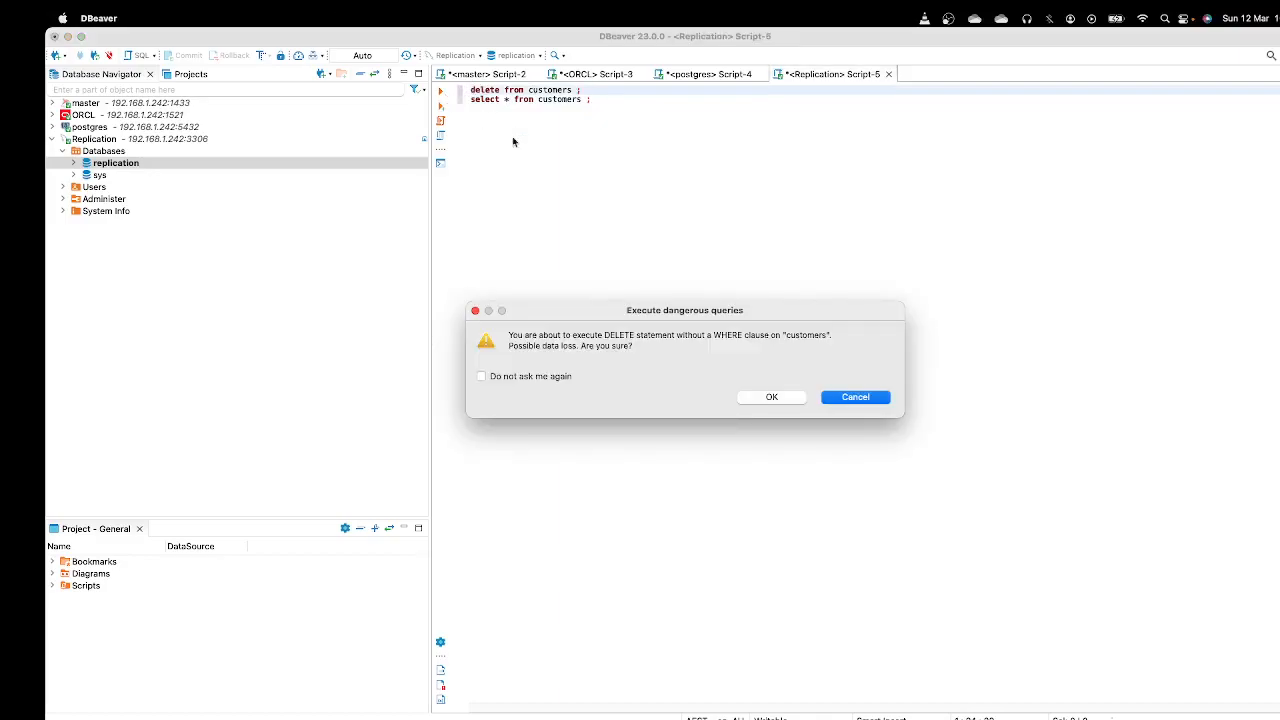
click(772, 398)
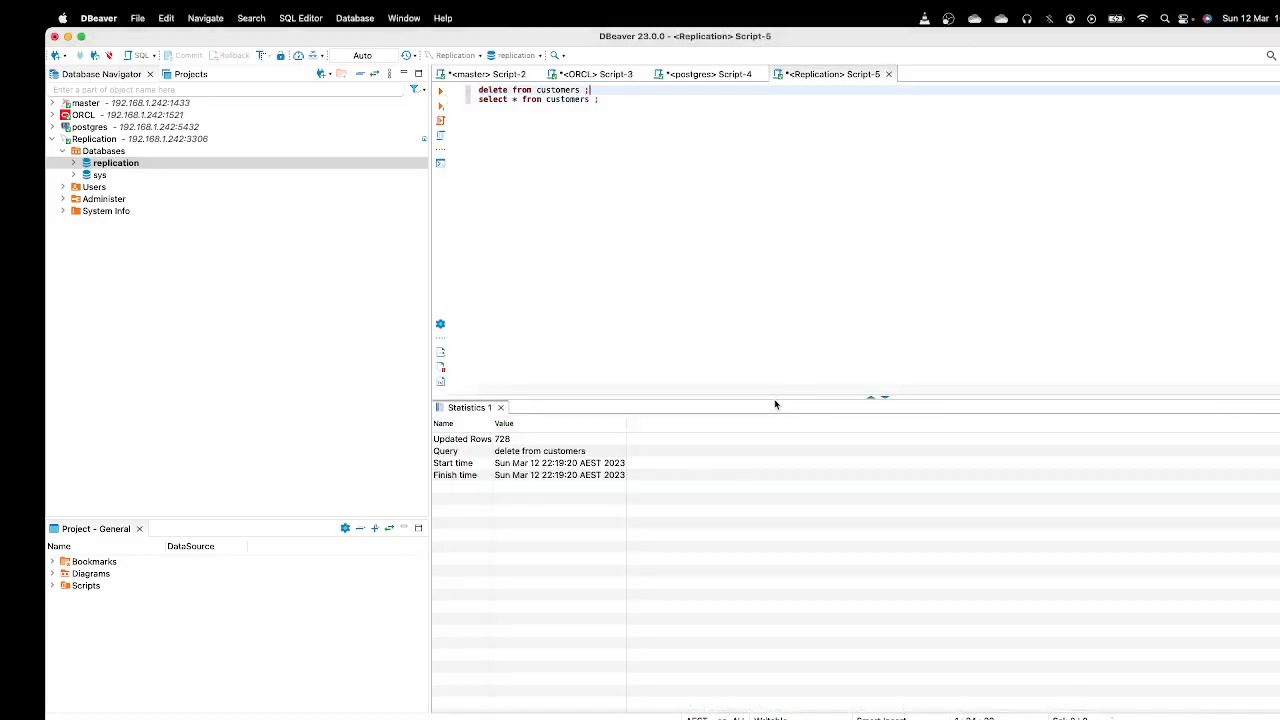
click(604, 101)
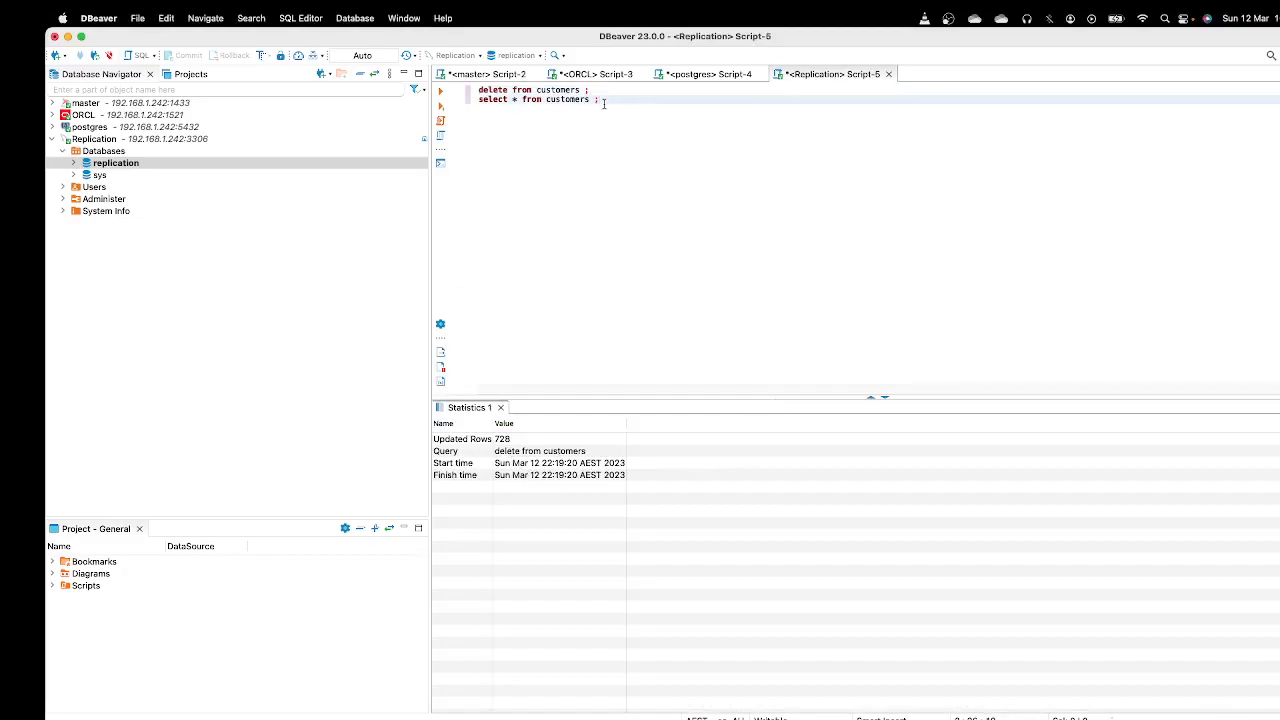
click(440, 92)
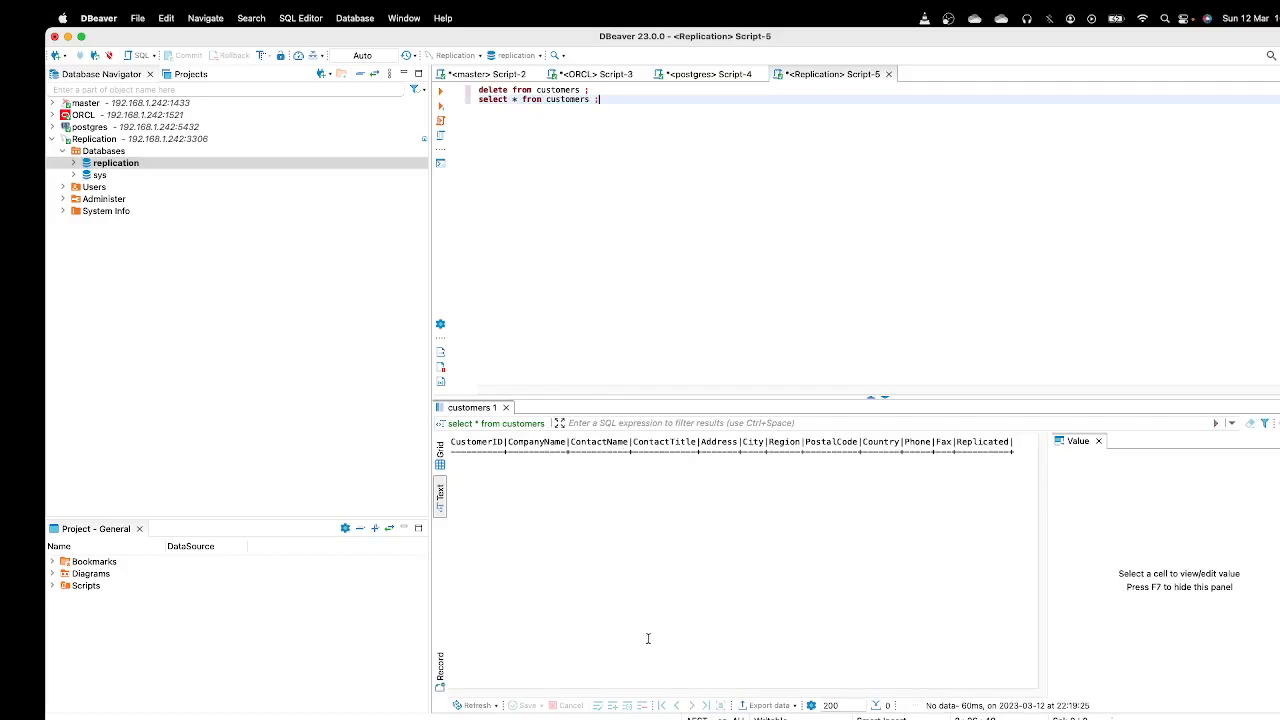
- Minimize DBeaver to return to ARCCKCLOUD, then save the UPLOAD TO MULTIPLE DATABASES DEMO orchestration and run it
click(68, 37)
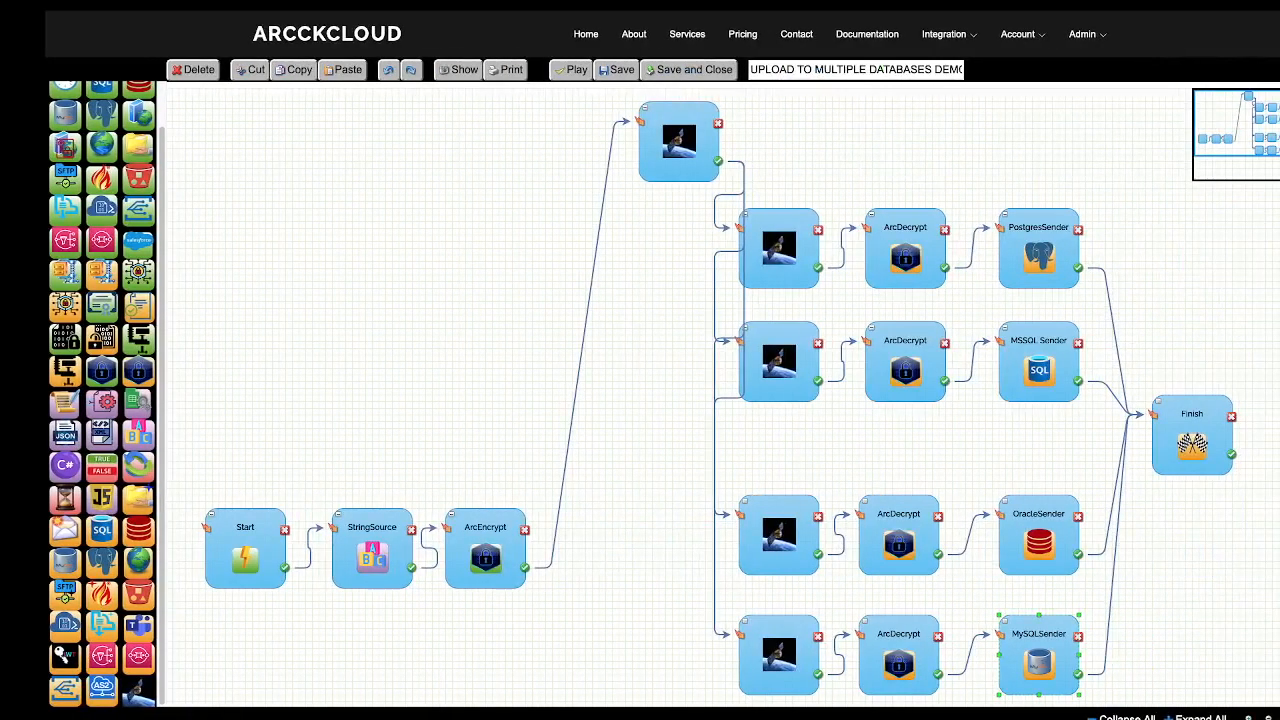
click(621, 74)
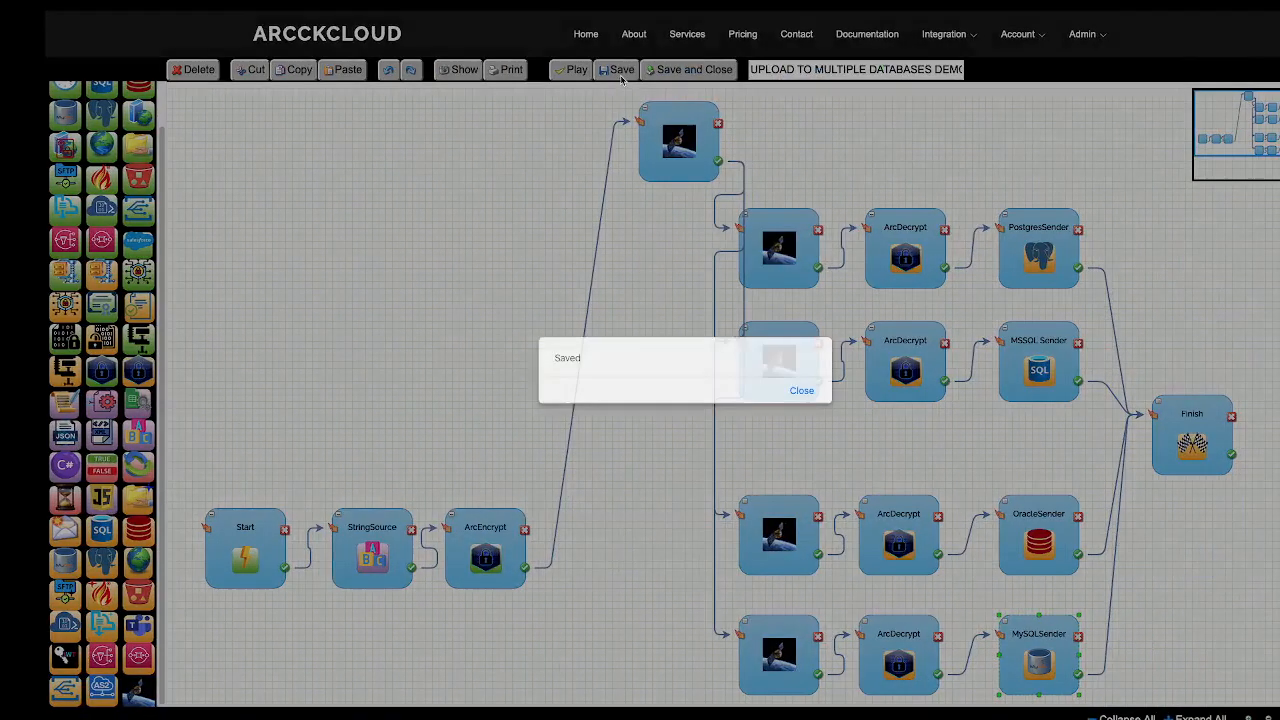
click(806, 389)
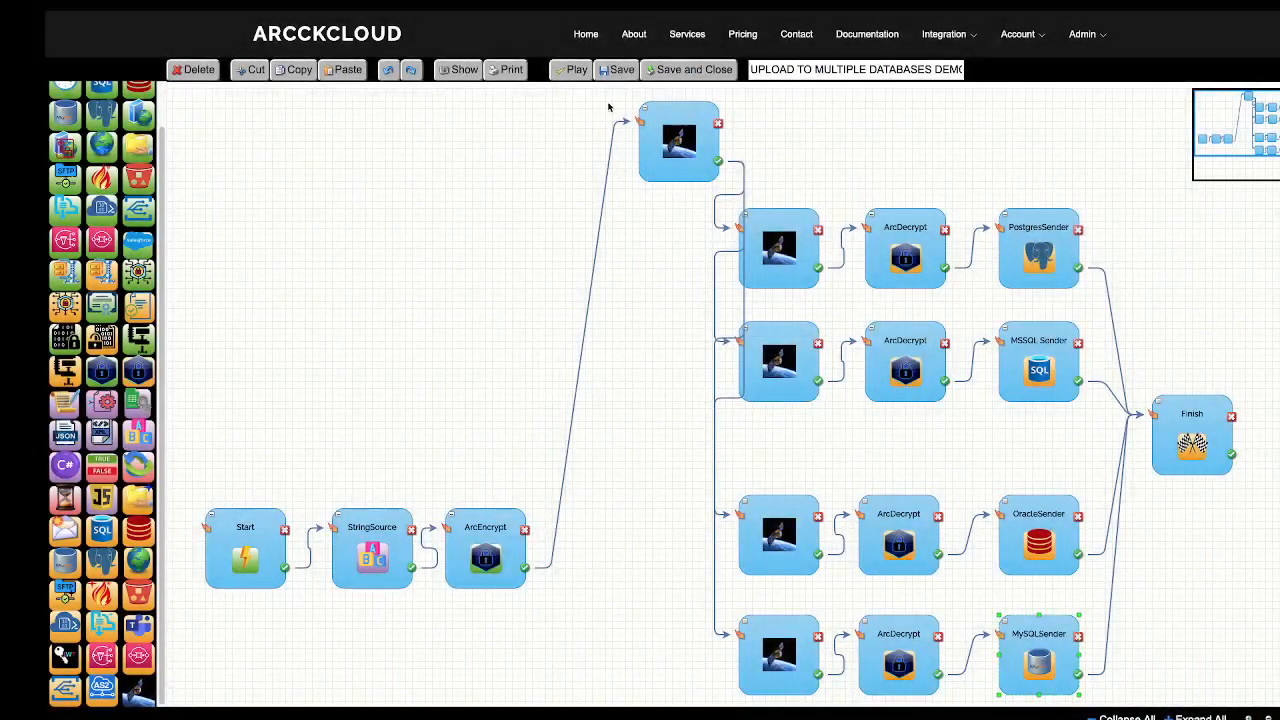
click(571, 72)
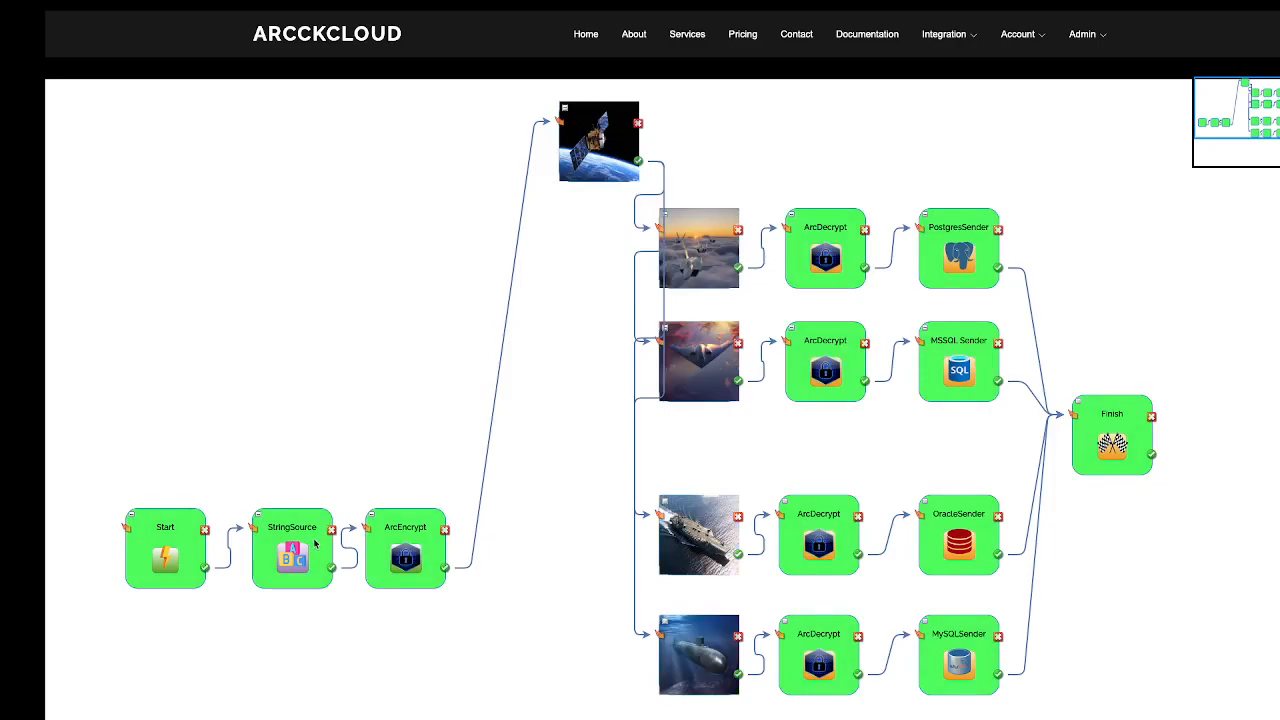
- Examine the StringSource node's string input through to its end and close its properties
double_click(314, 541)
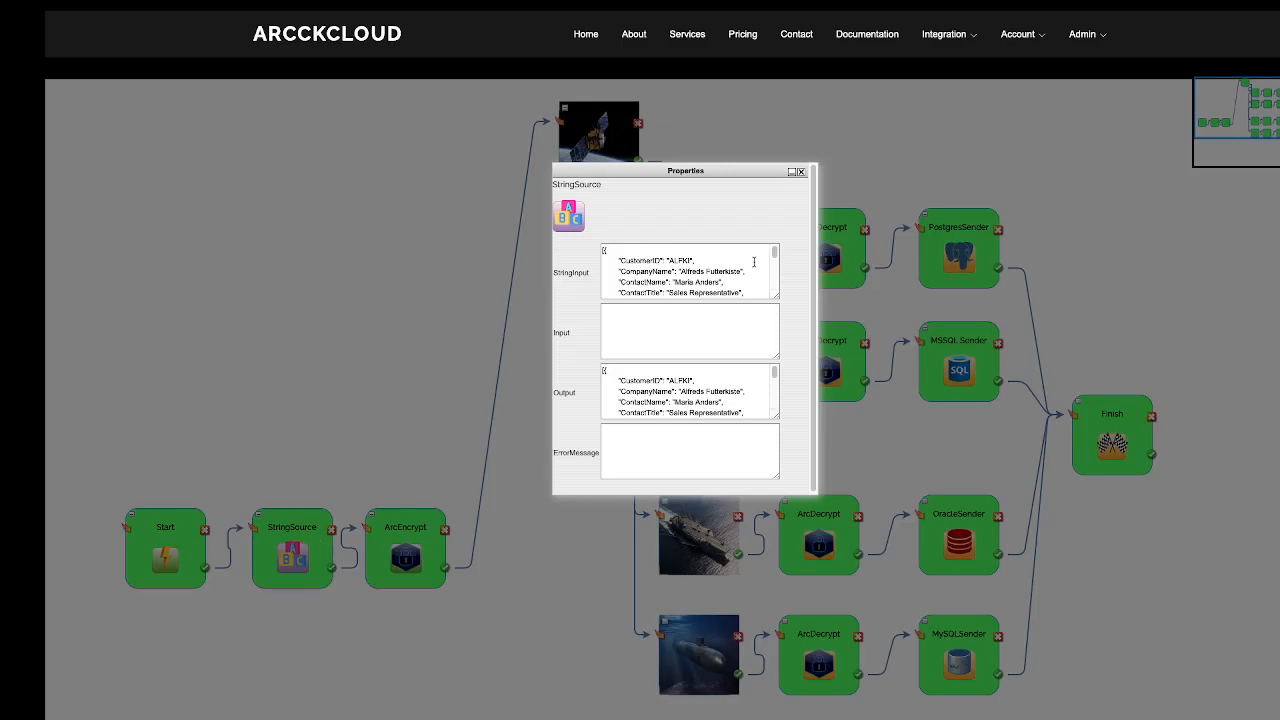
drag(774, 256, 774, 285)
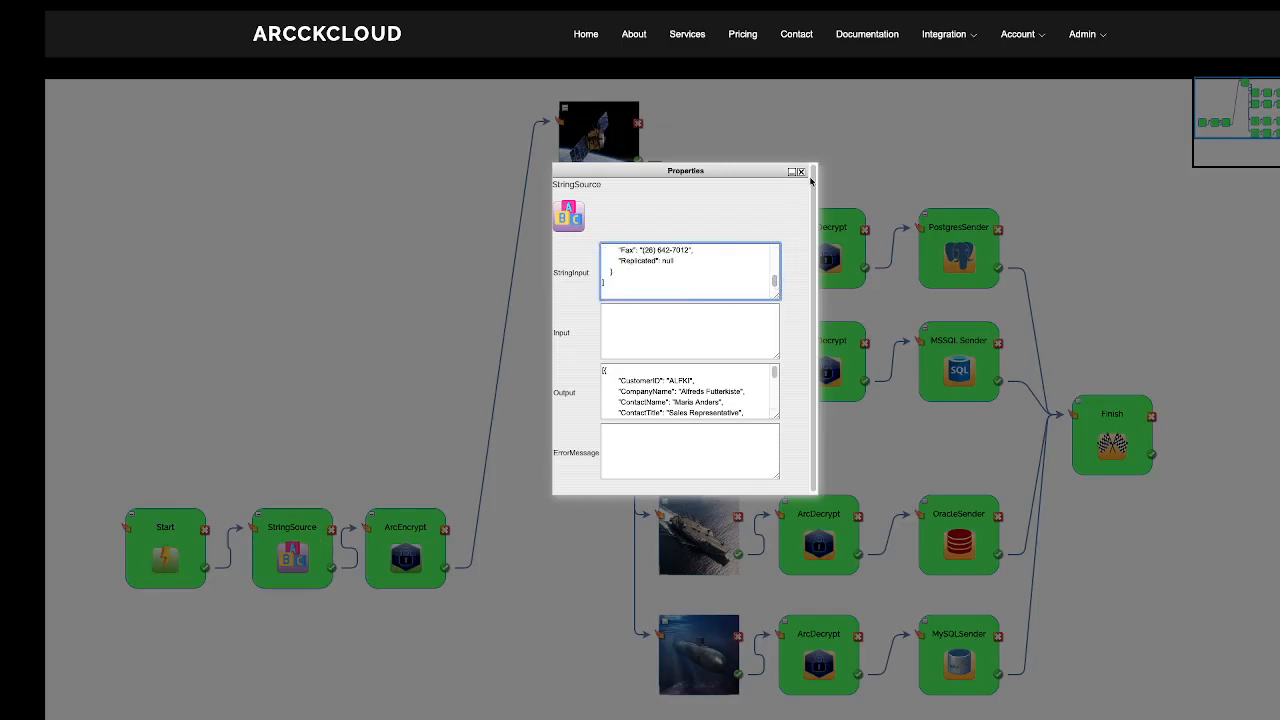
click(802, 173)
- Examine the ArcEncrypt node's encrypted output through to its end and close its properties
click(405, 531)
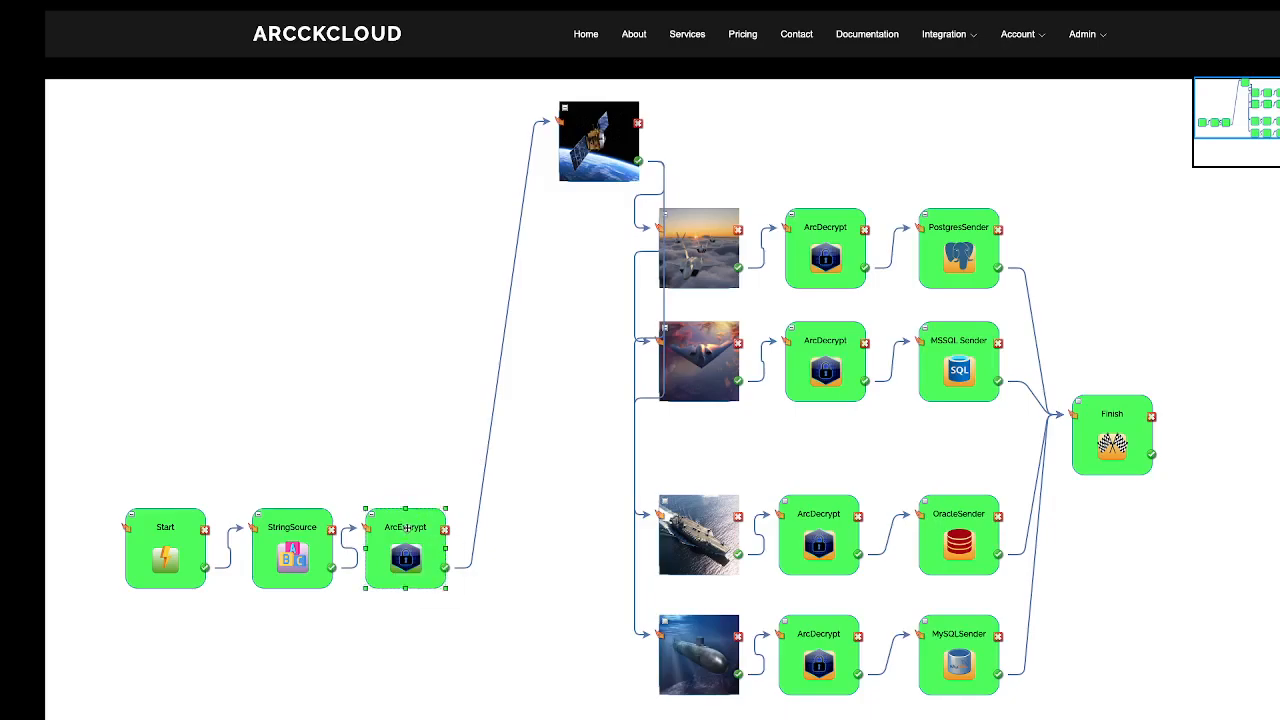
double_click(419, 519)
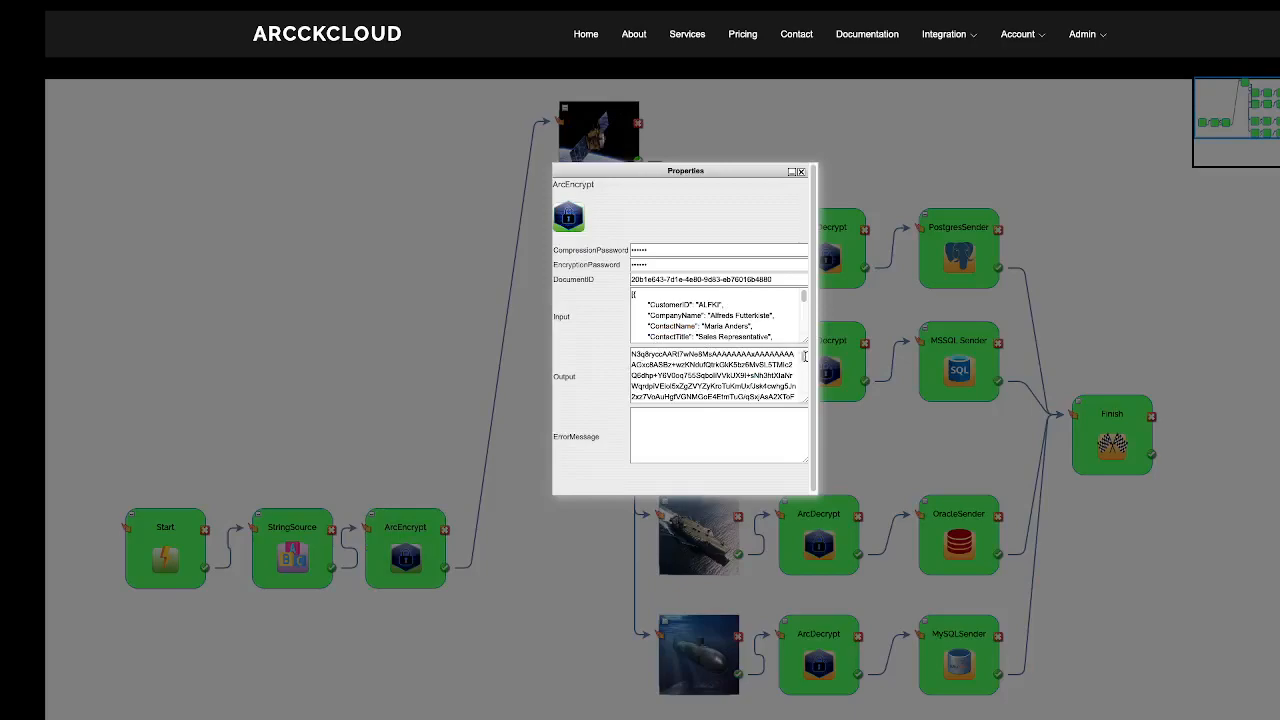
drag(804, 357, 804, 392)
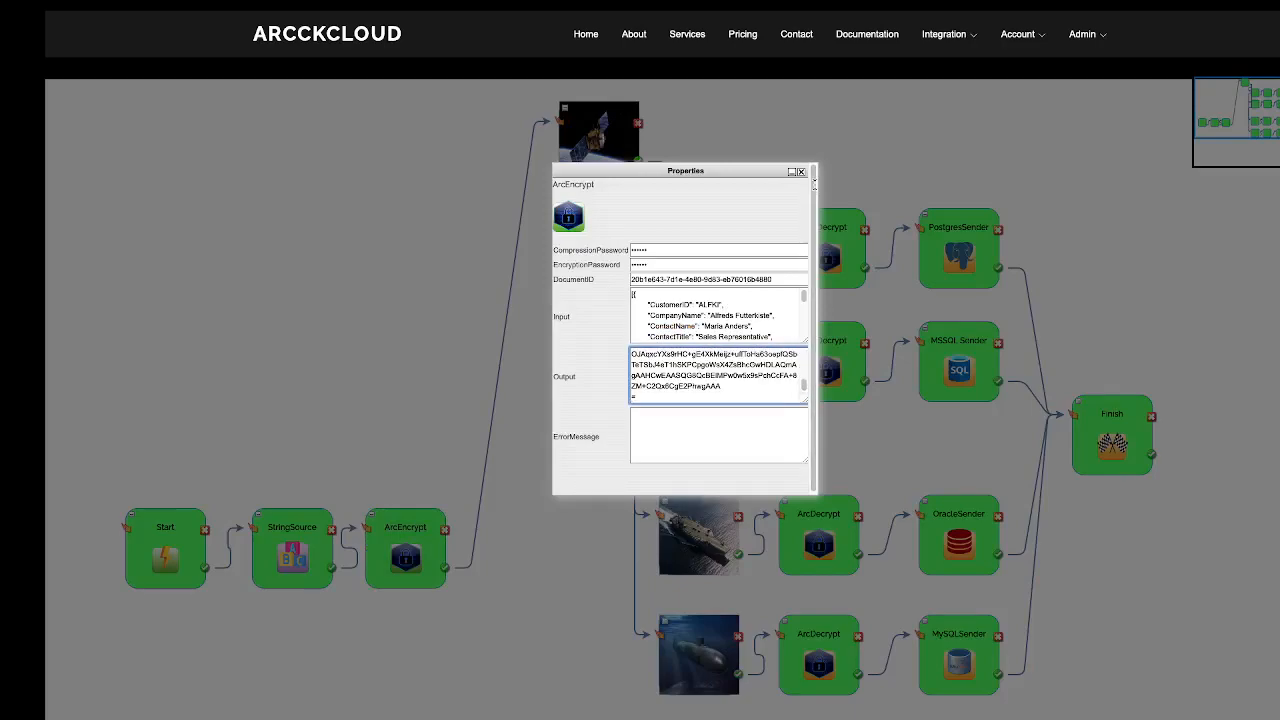
click(800, 172)
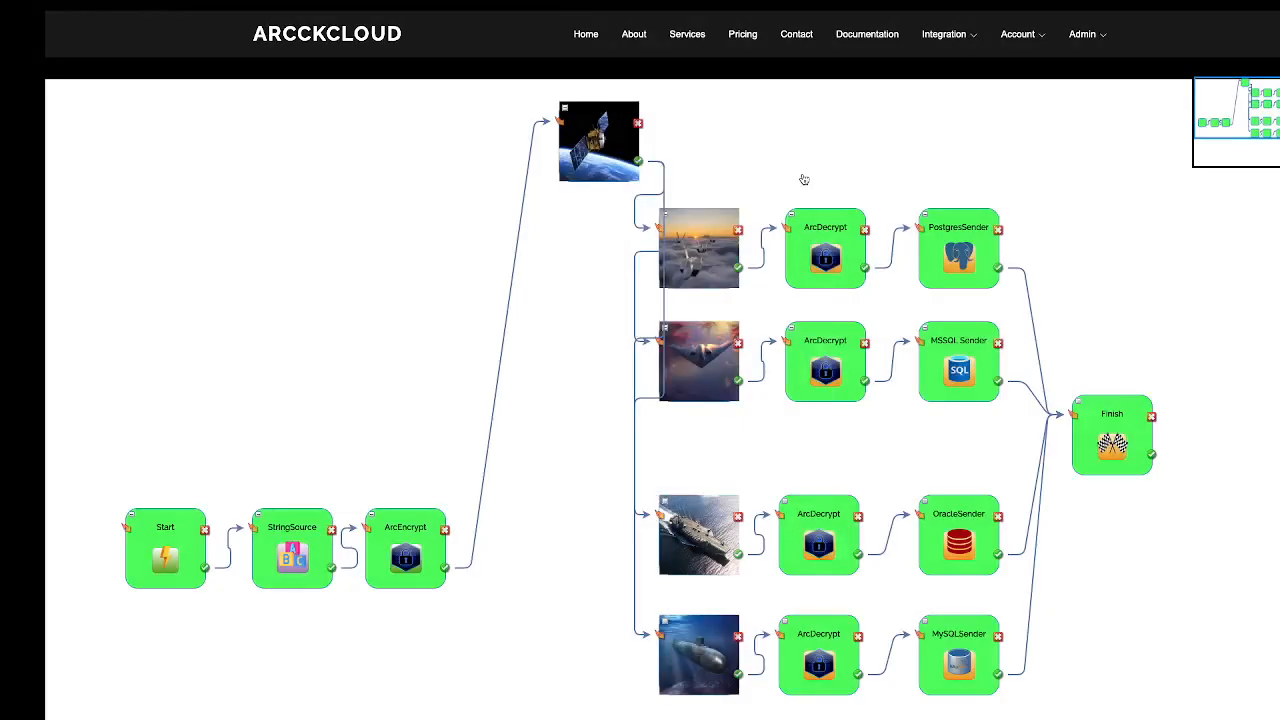
- Examine the input and output of the satellite relay node and close its properties
click(610, 158)
double_click(610, 158)
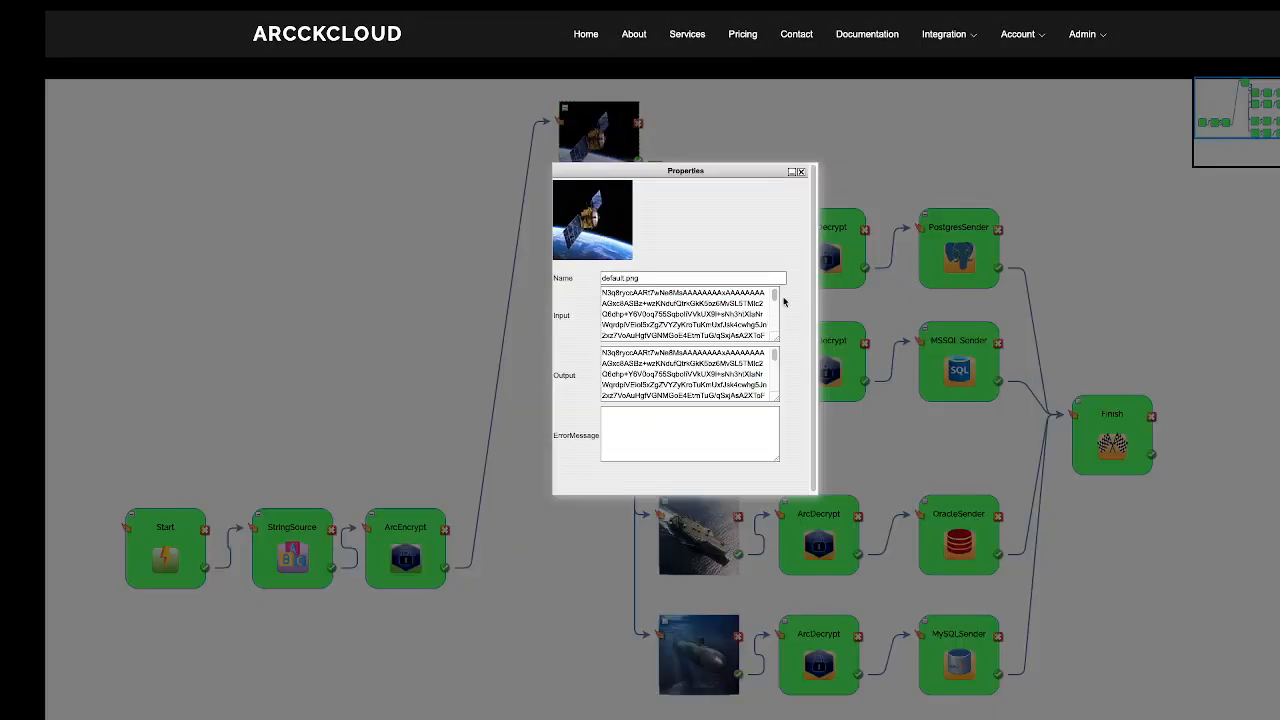
mouse_move(774, 296)
mouse_down()
mouse_move(780, 342)
mouse_move(777, 292)
mouse_up()
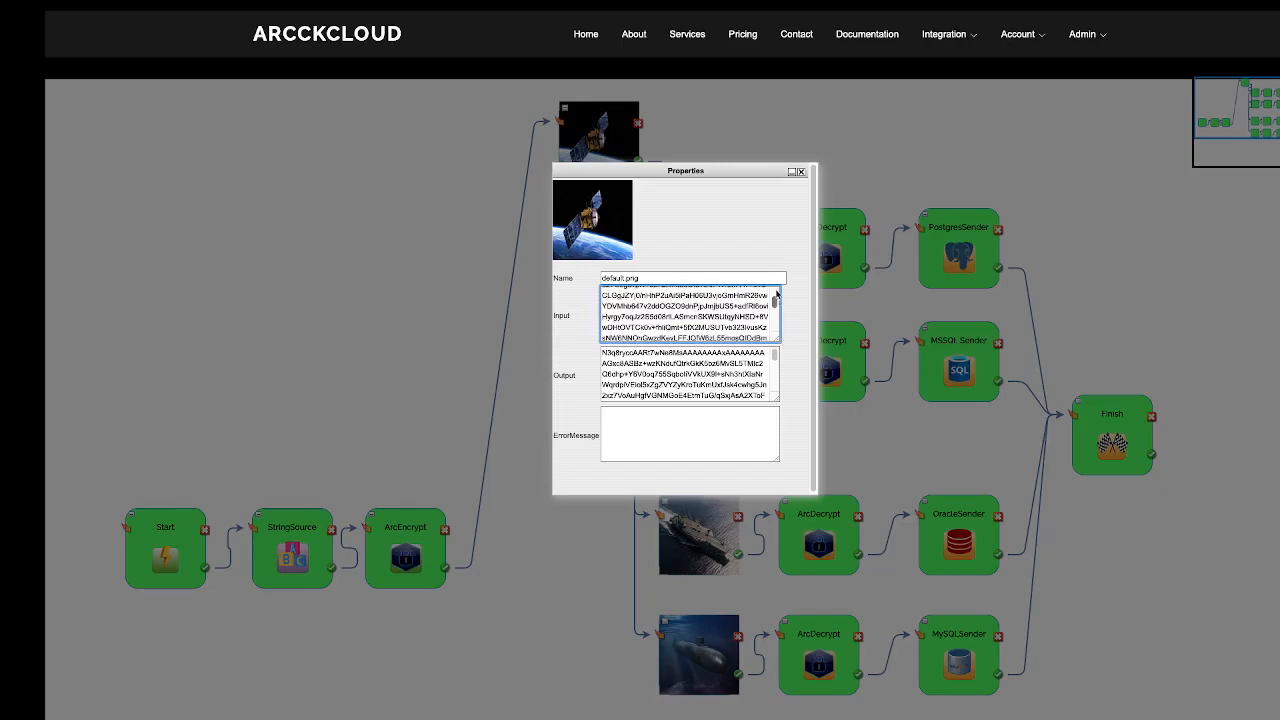
drag(774, 355, 773, 408)
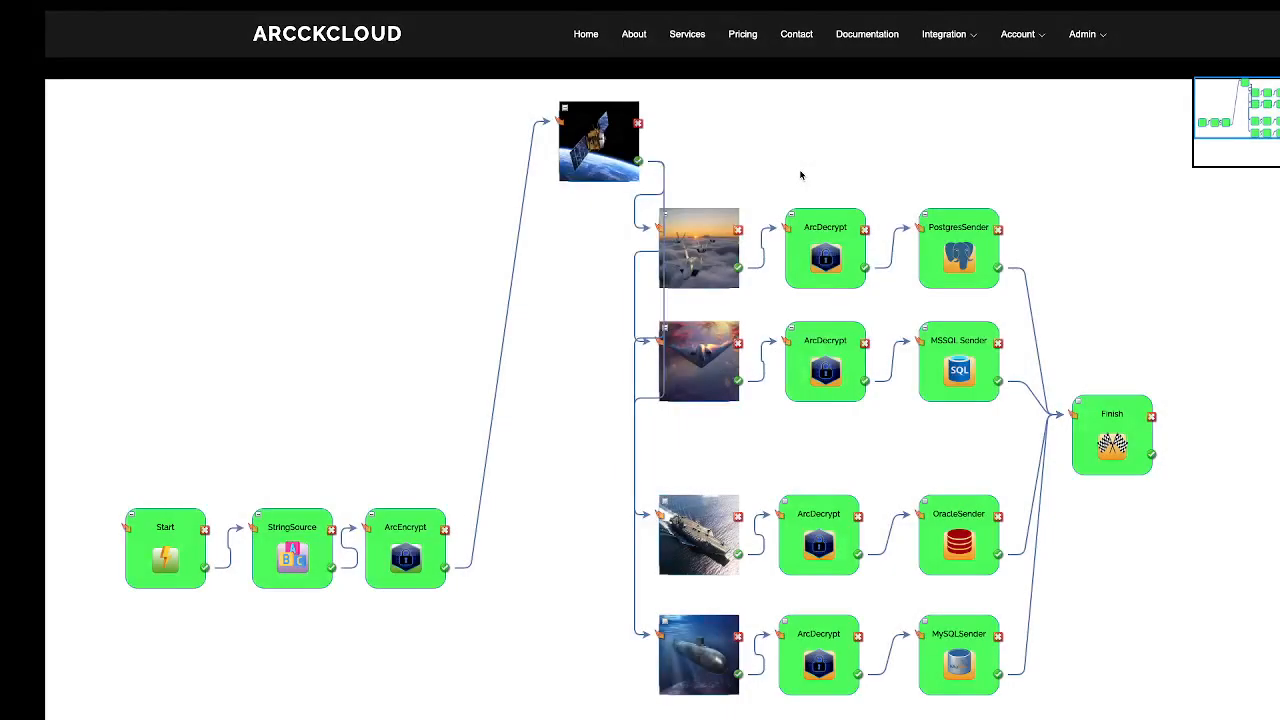
- Examine the input and output of the fighter-jet relay node and close its properties
click(800, 171)
click(709, 233)
double_click(709, 233)
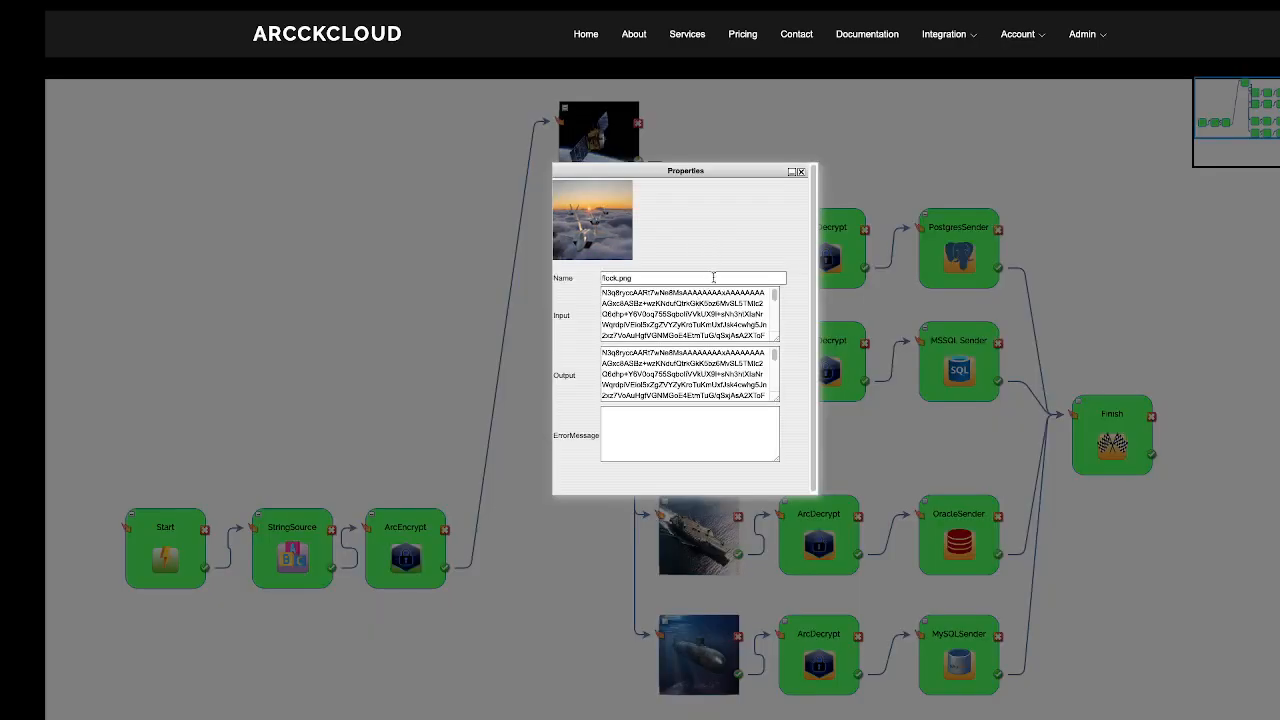
click(800, 174)
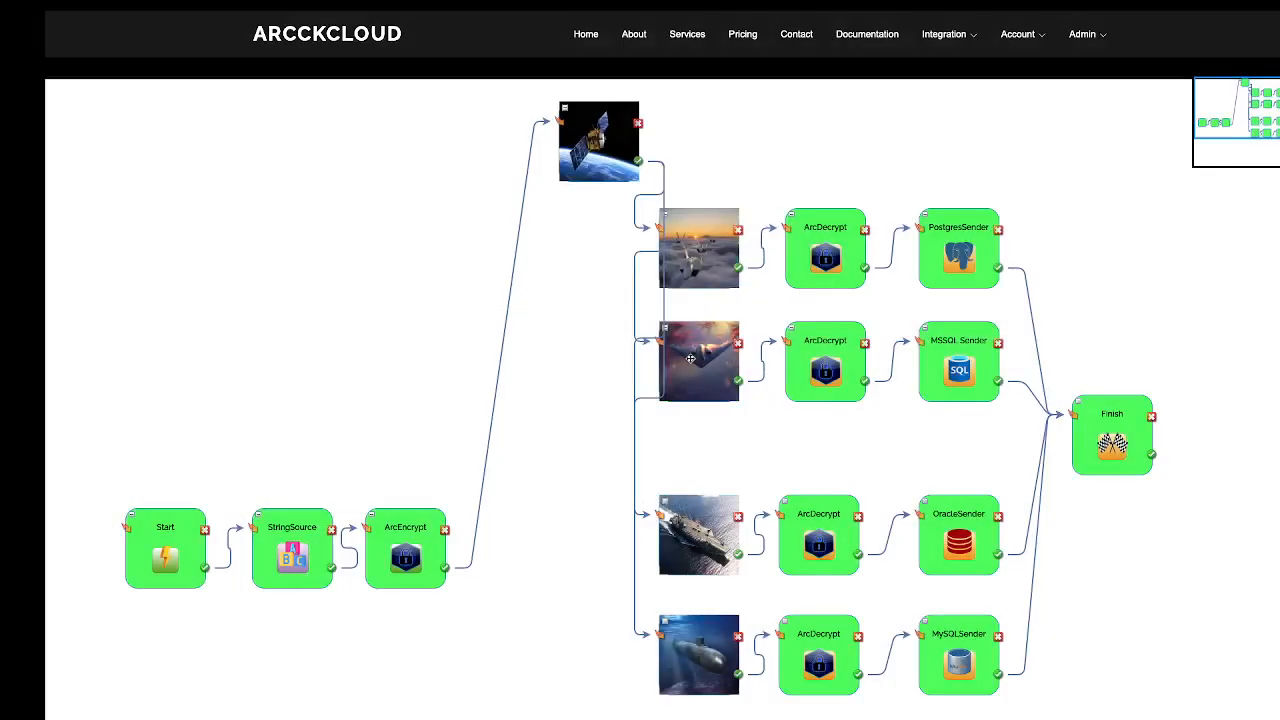
- Examine the input and output of the stealth bomber relay node and close its properties
click(690, 358)
click(690, 358)
double_click(690, 358)
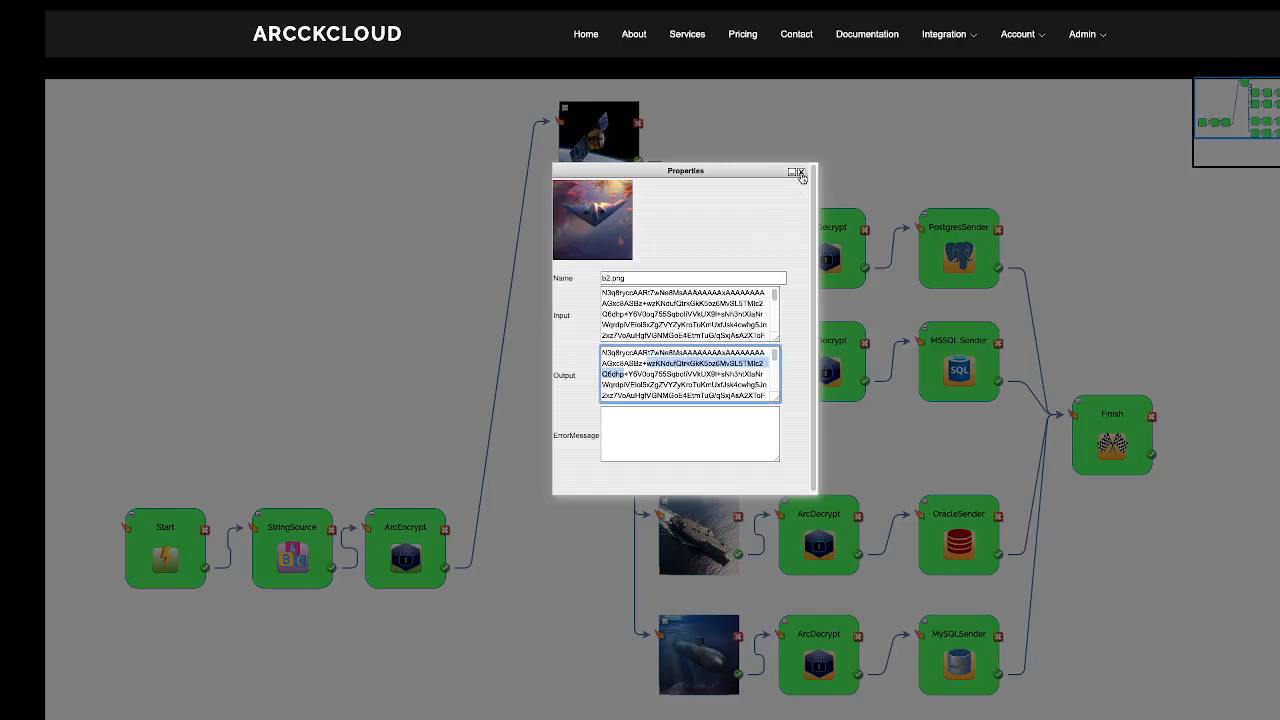
click(801, 173)
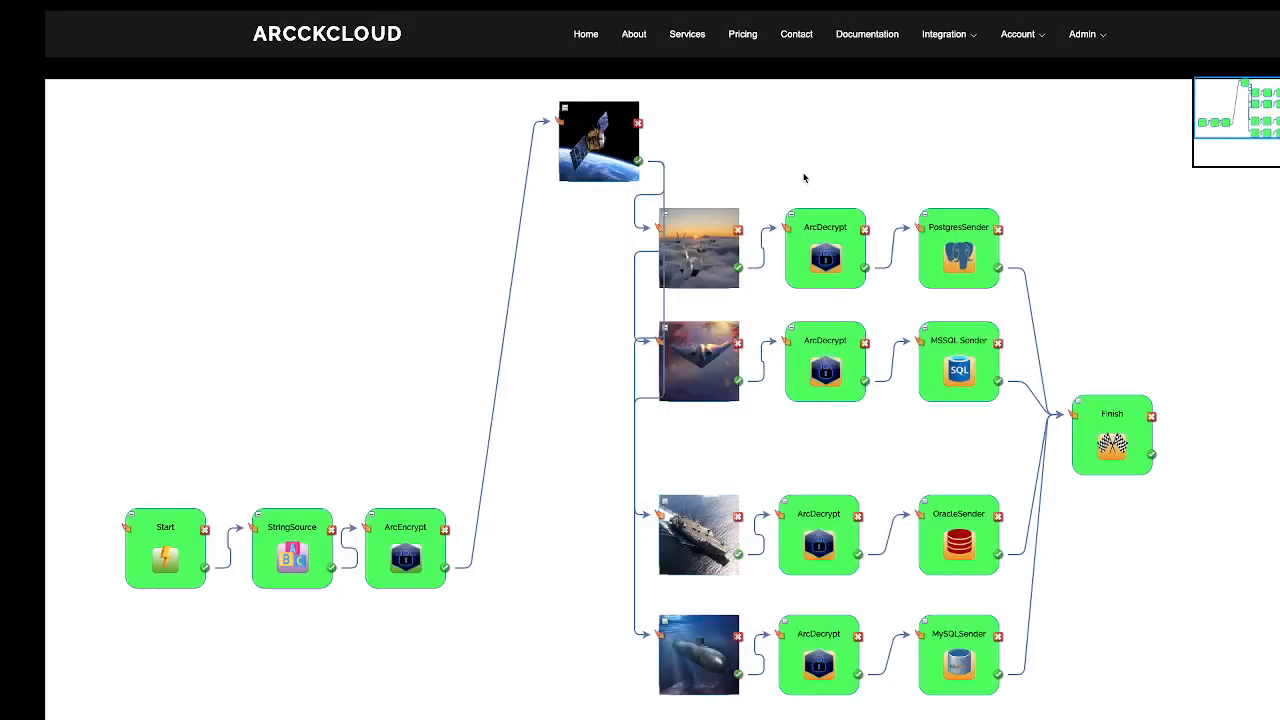
- Examine the input and output of the aircraft carrier and submarine relay nodes, closing the properties of each
double_click(696, 507)
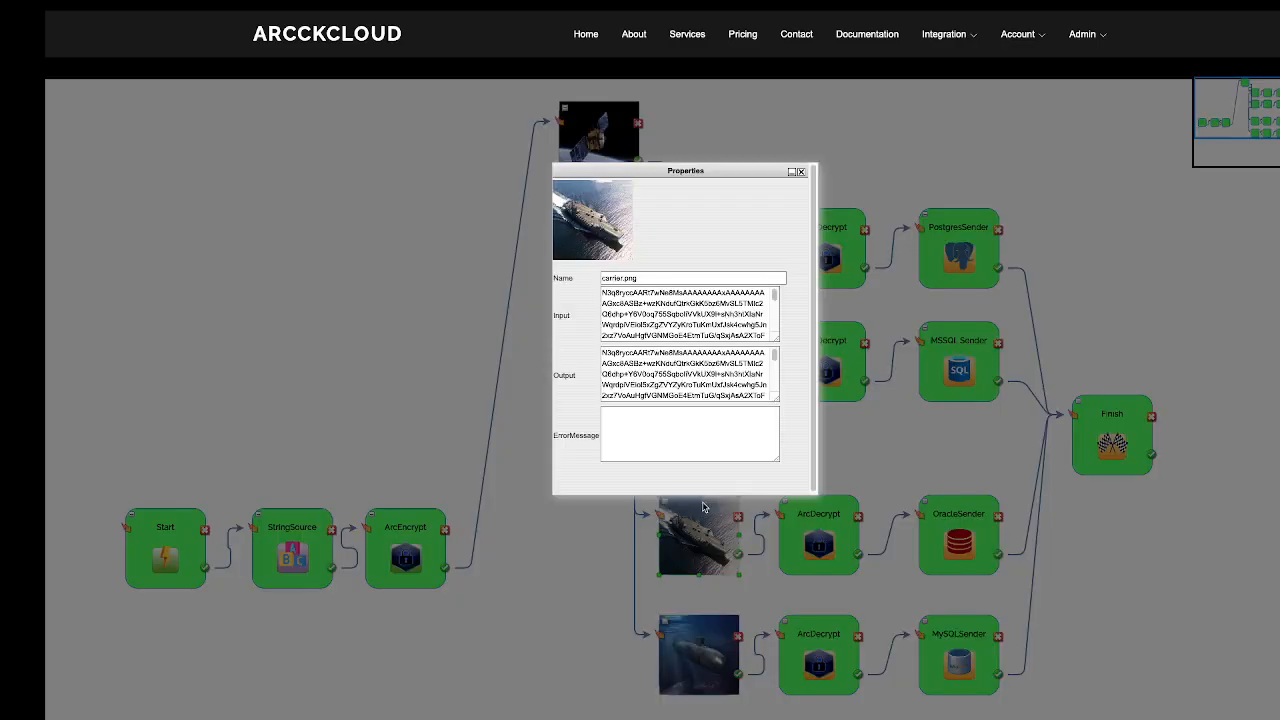
click(801, 172)
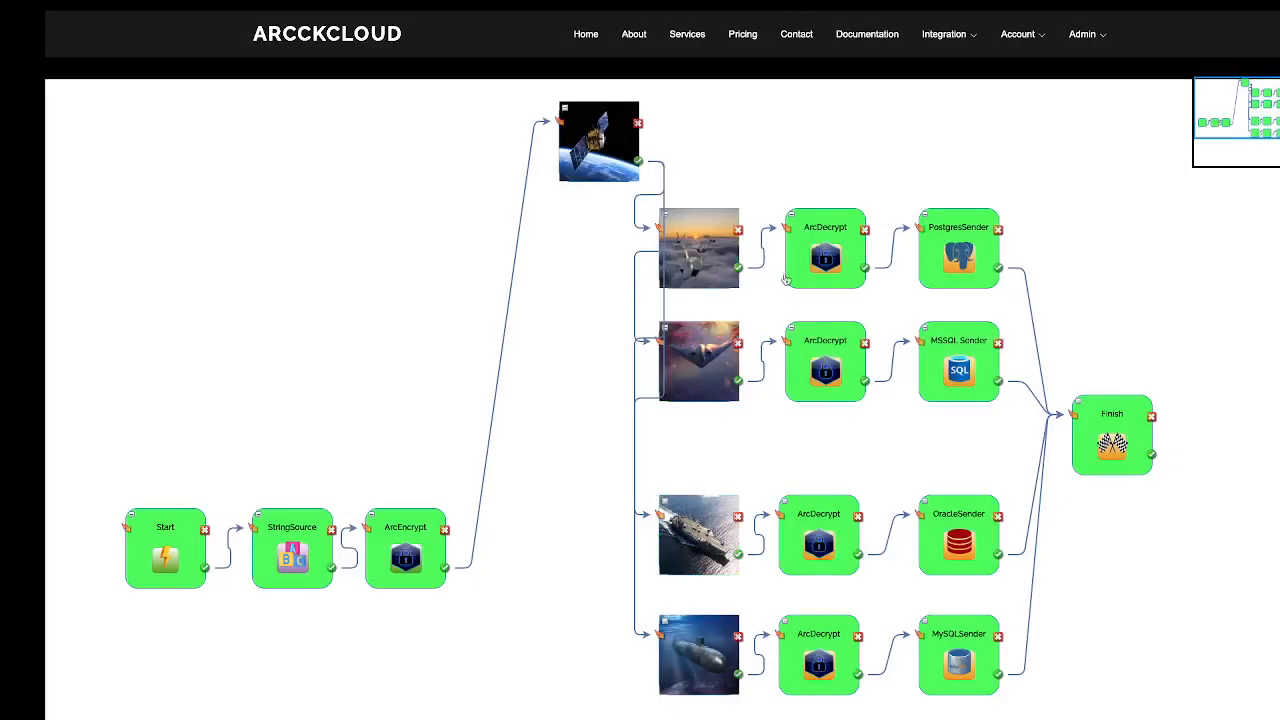
click(693, 628)
double_click(693, 628)
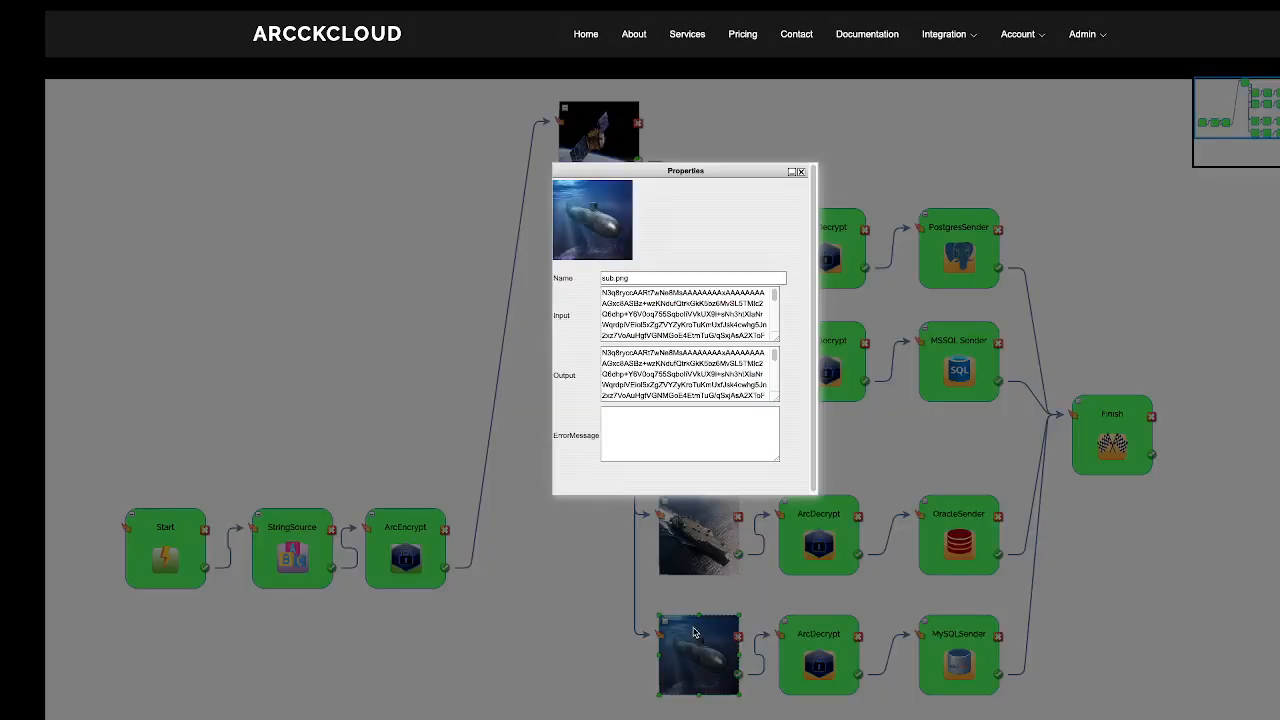
click(801, 172)
- Examine the decrypted output of the ArcDecrypt node feeding PostgresSender through its customer records and close its properties
click(811, 243)
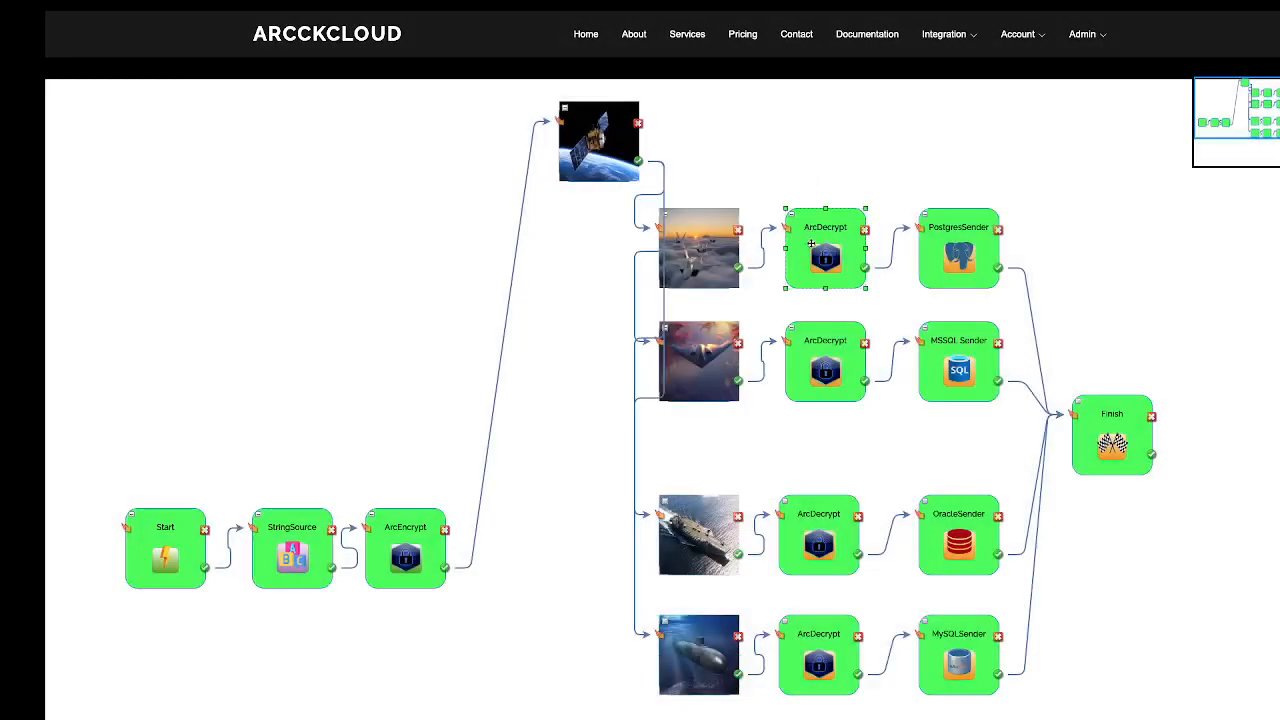
double_click(811, 243)
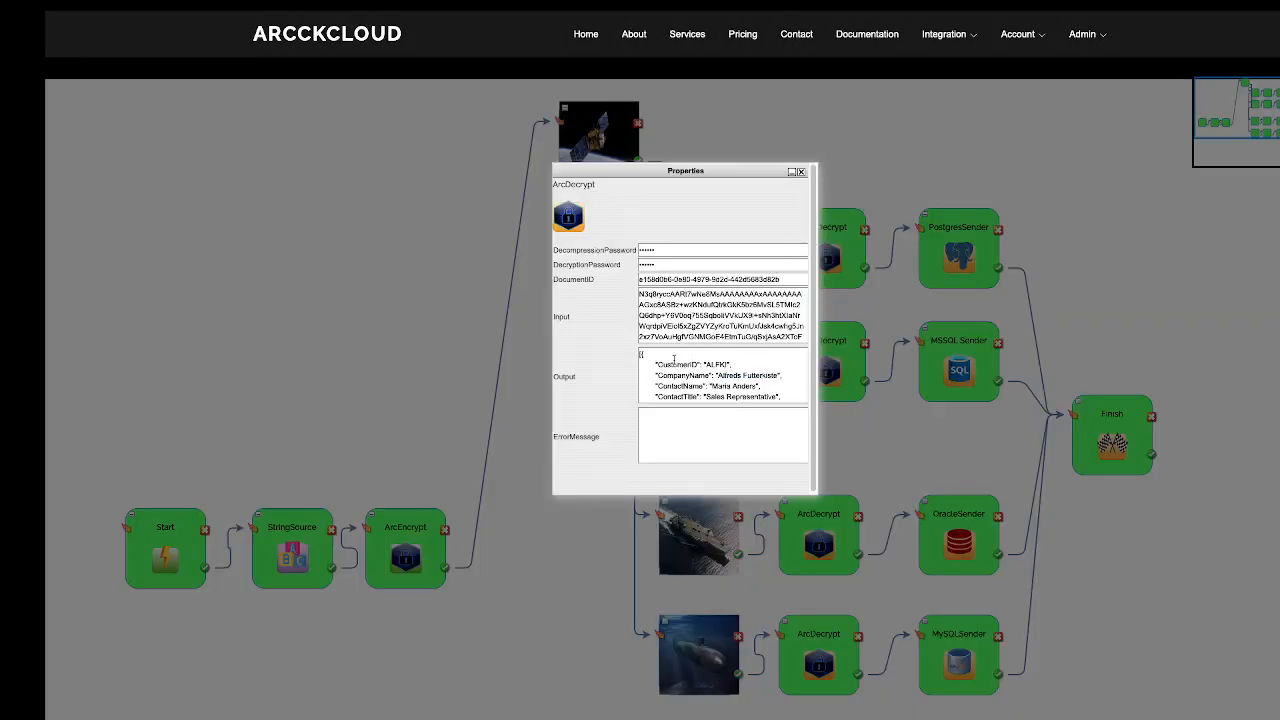
scroll(657, 358, down, 15)
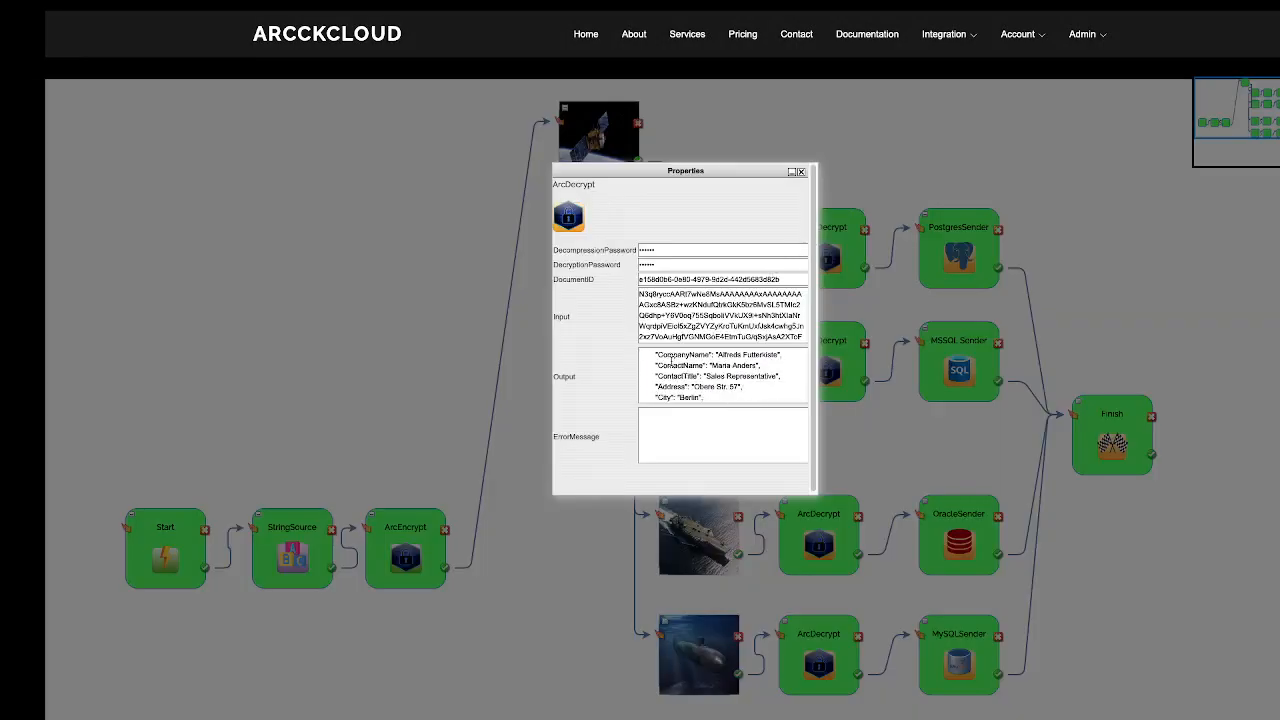
scroll(671, 361, down, 5)
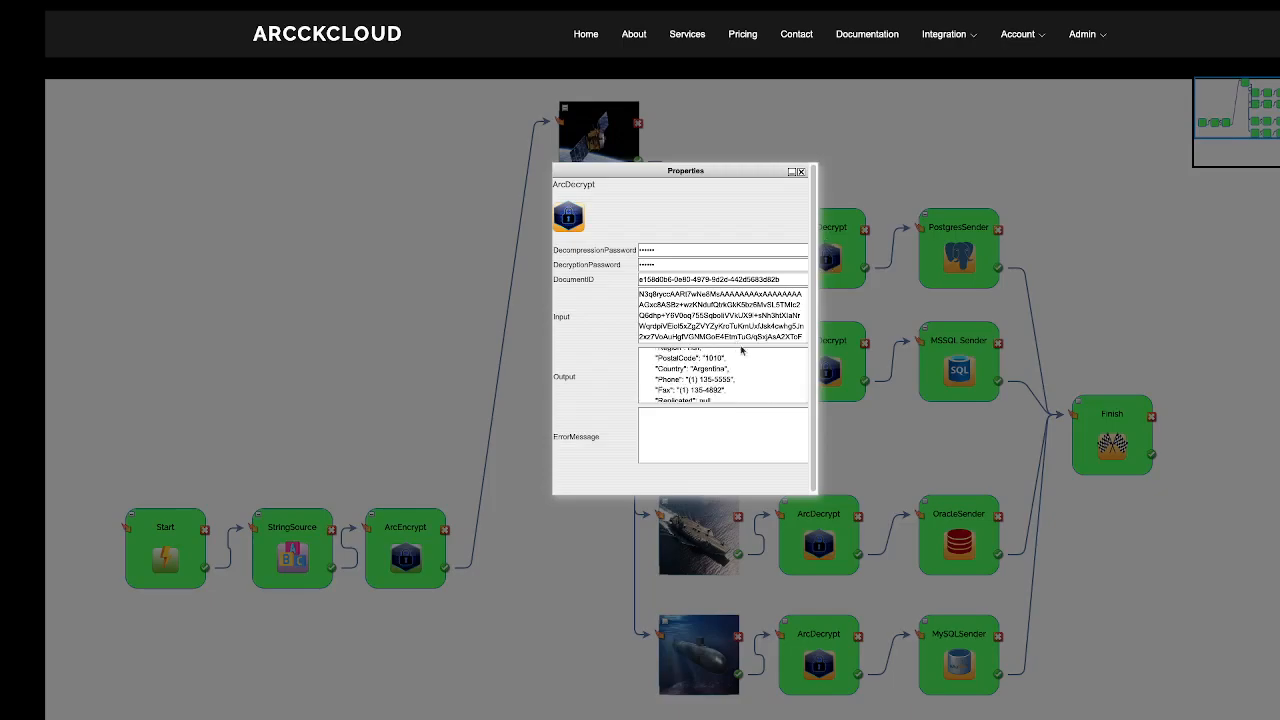
click(800, 172)
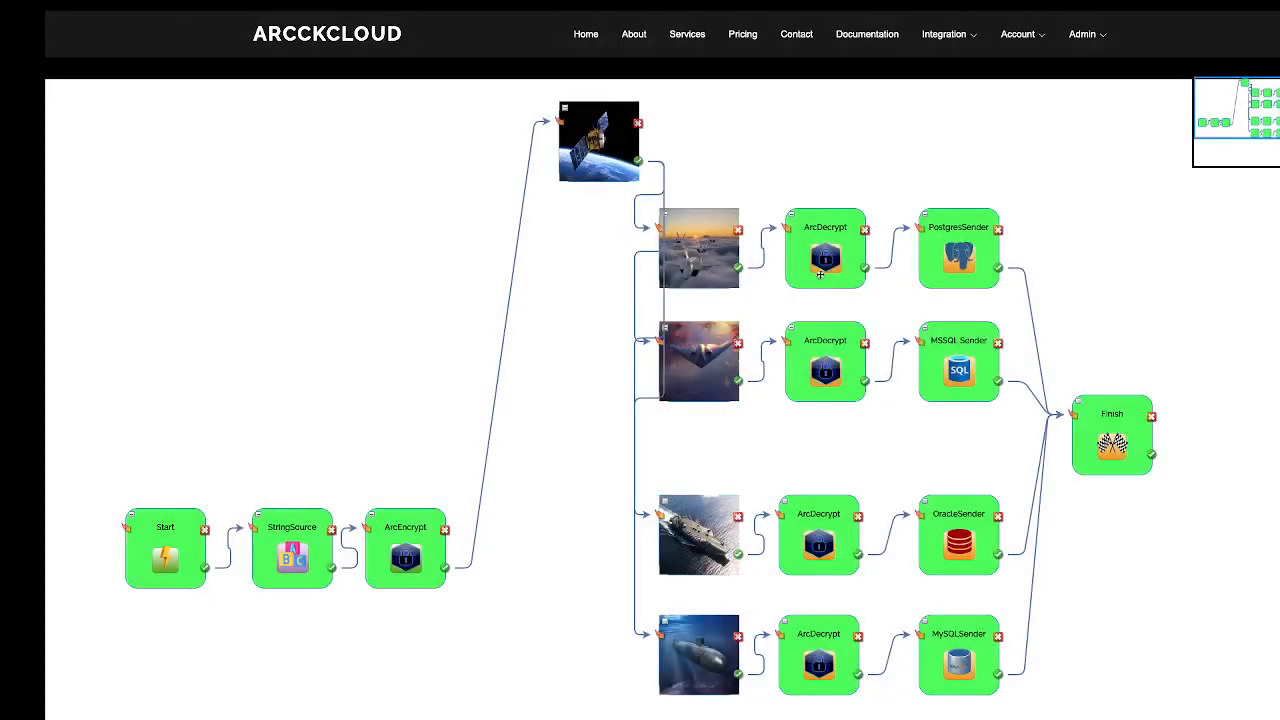
- Examine the ArcDecrypt nodes feeding the MSSQL, Oracle and MySQL senders, closing the properties of each
double_click(828, 340)
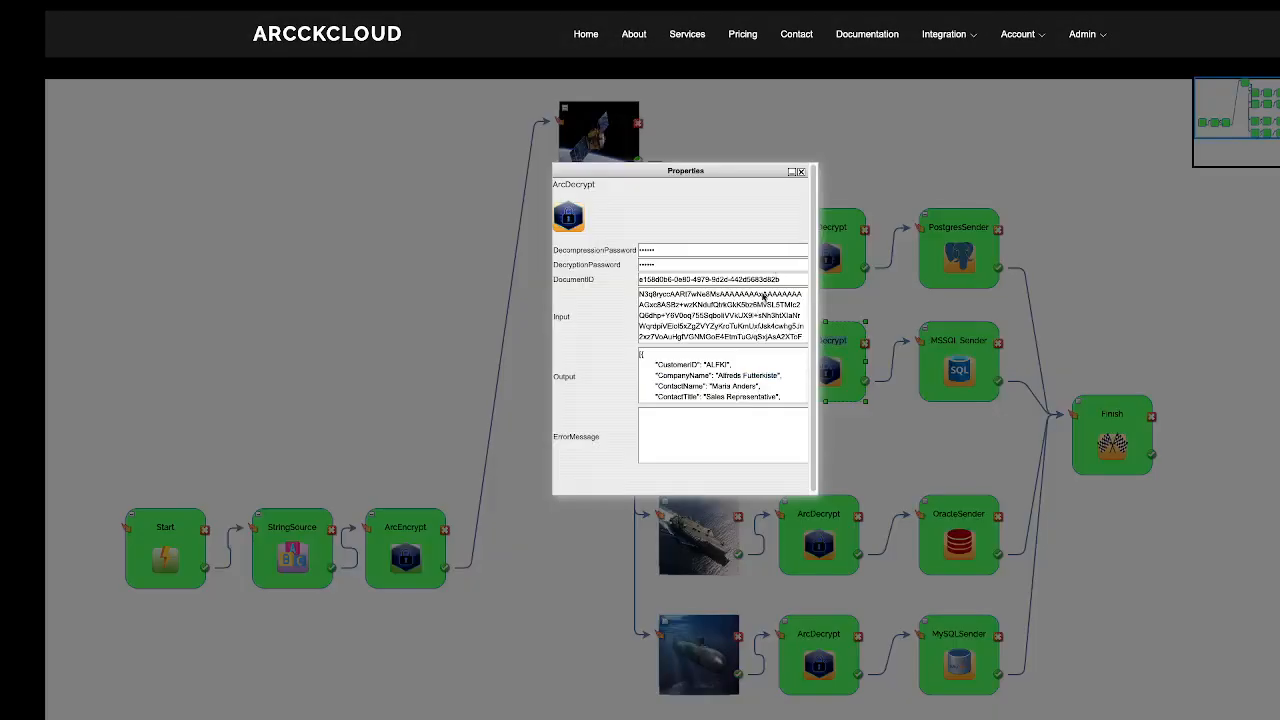
click(801, 173)
click(819, 510)
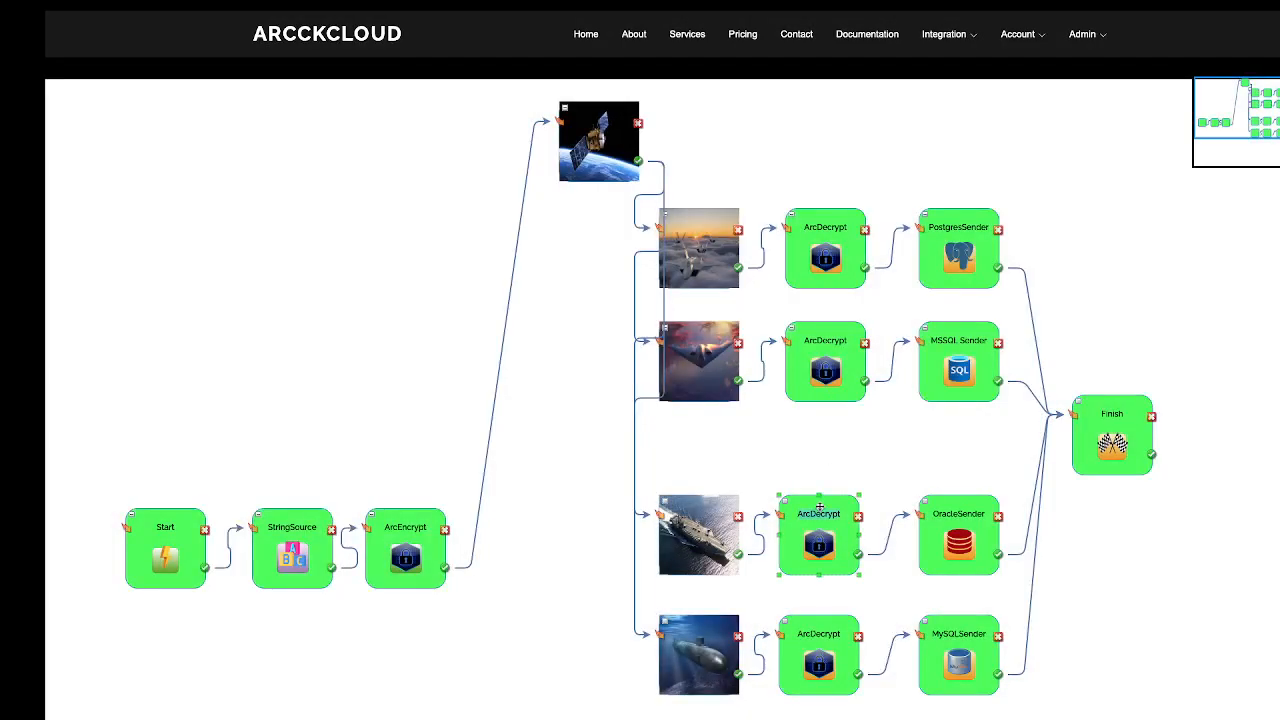
double_click(819, 510)
click(802, 175)
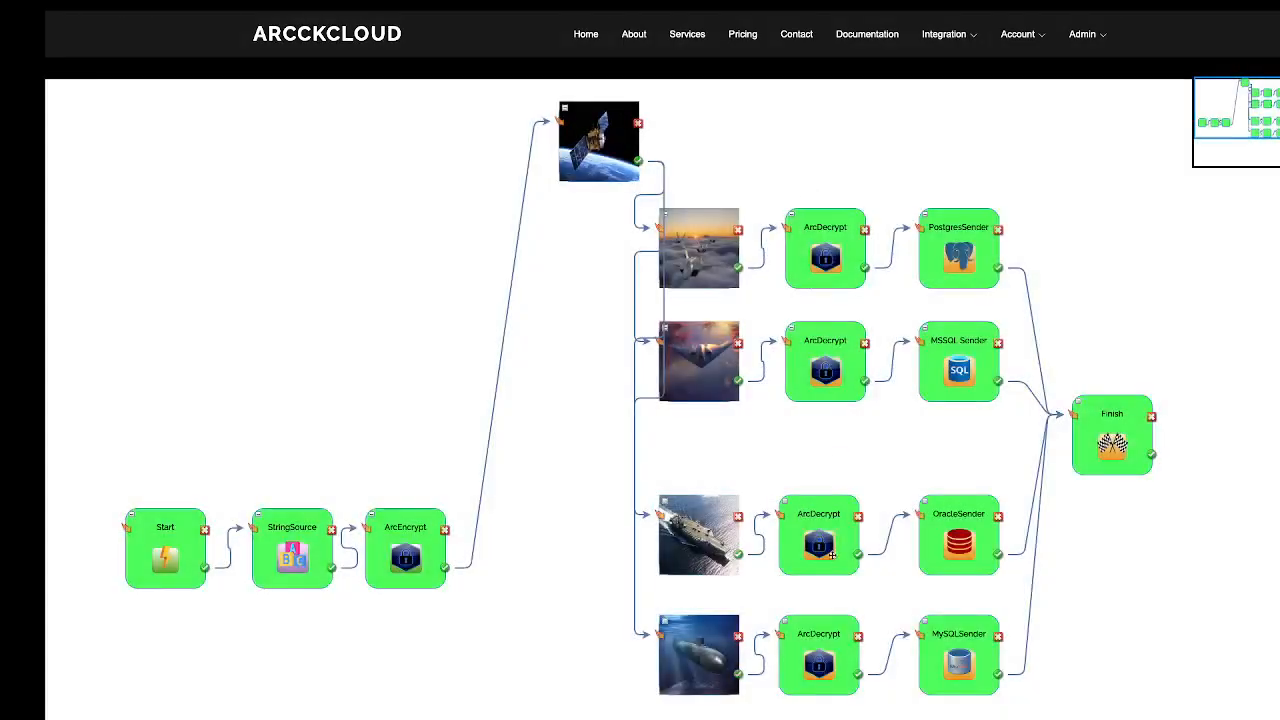
double_click(803, 632)
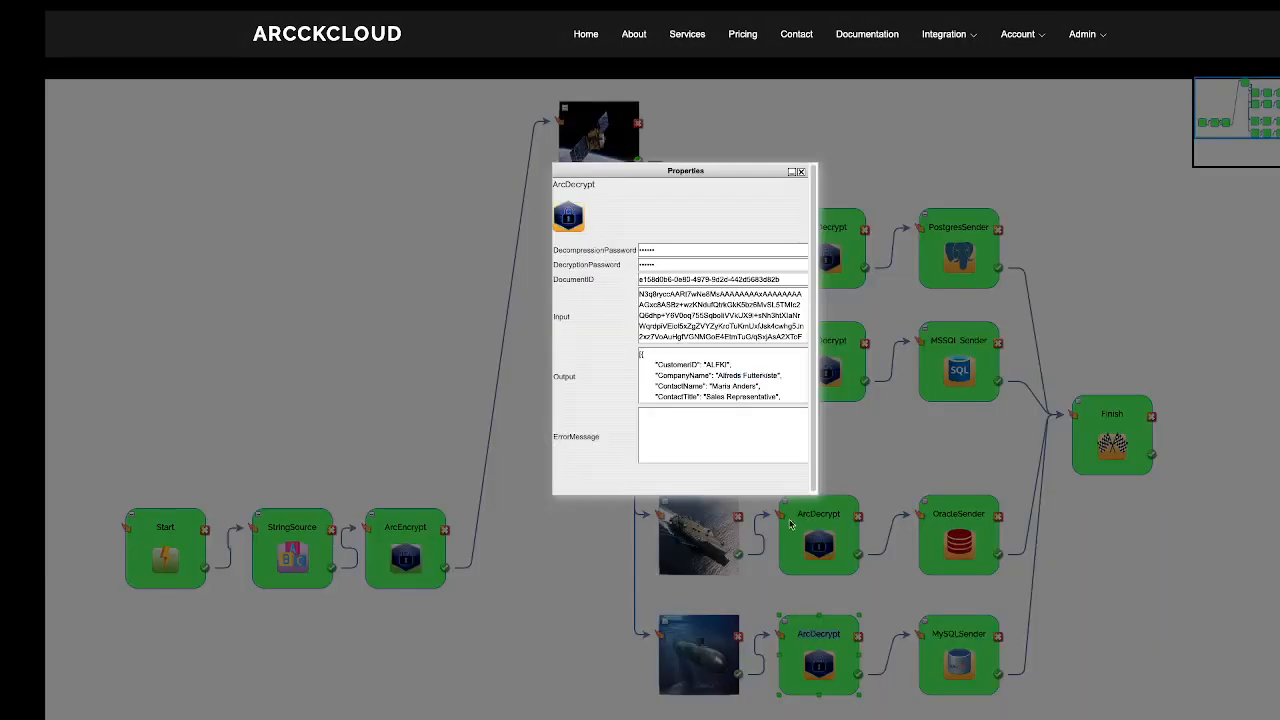
click(801, 171)
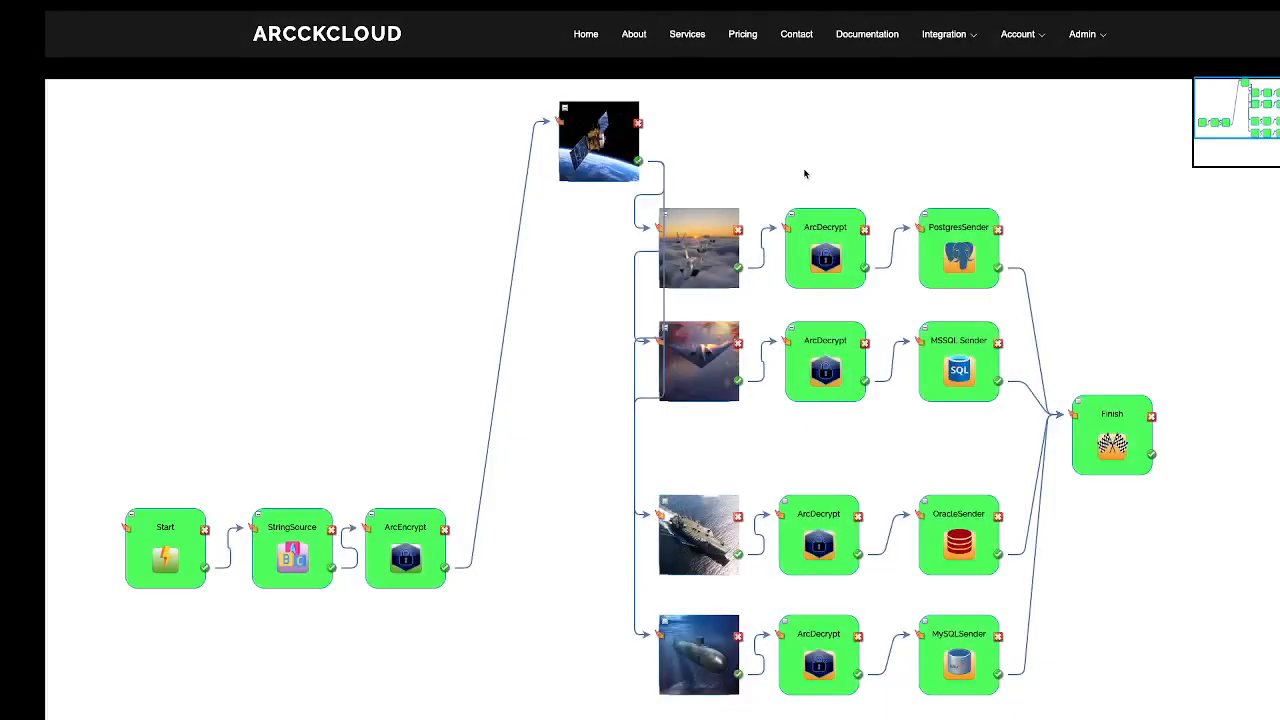
- Examine the PostgresSender node's table name, input and output, and close its properties
click(933, 258)
double_click(936, 231)
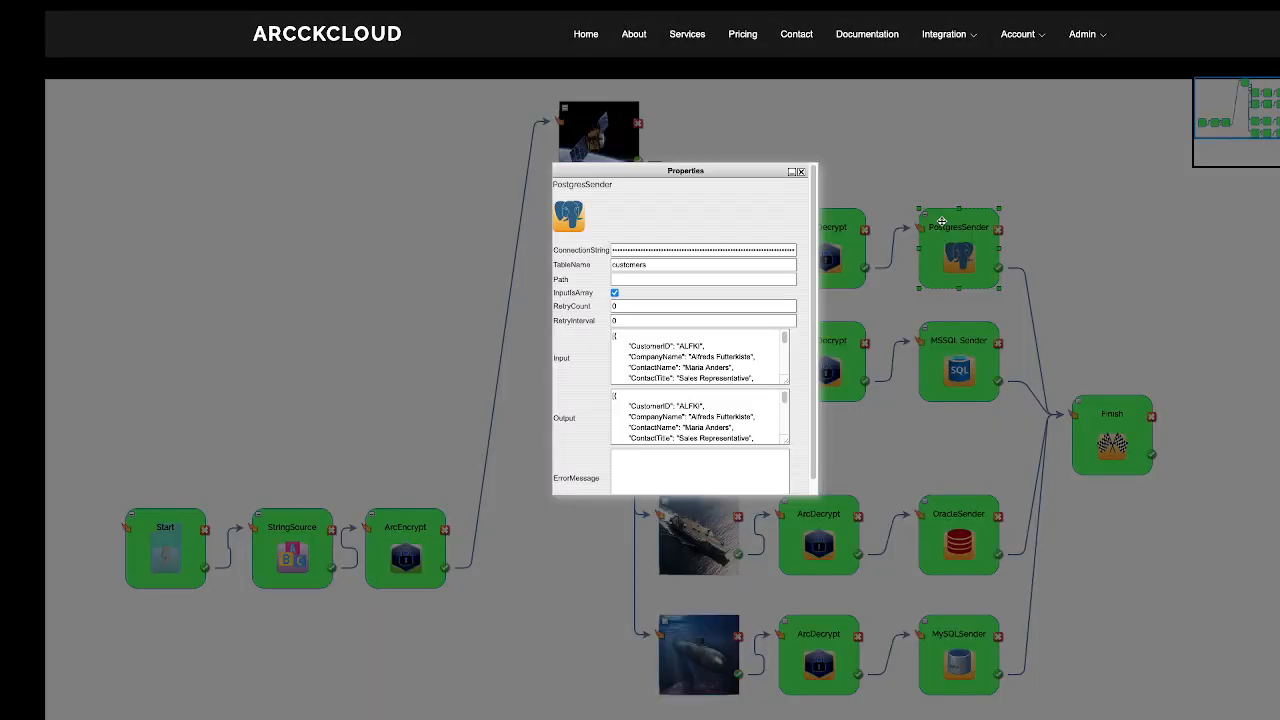
click(801, 173)
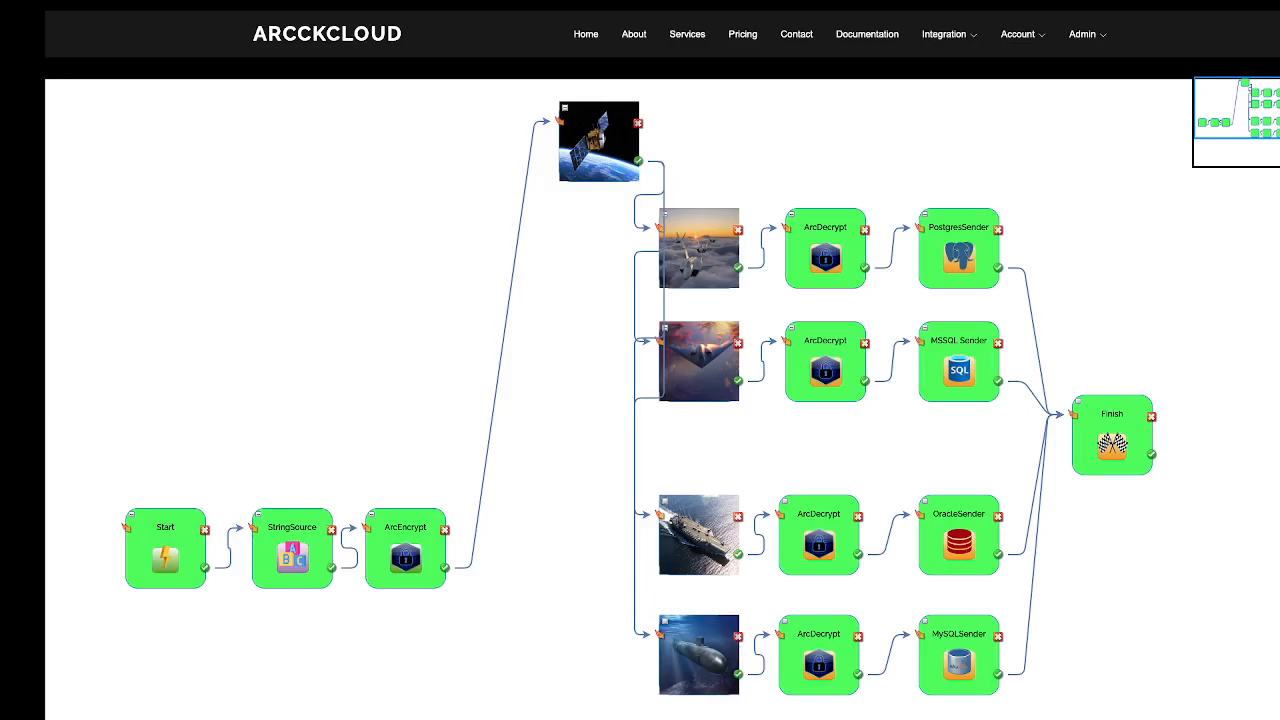
- Take the browser out of full screen and switch to DBeaver, bringing its script editor window to the front
key(ctrl+Left)
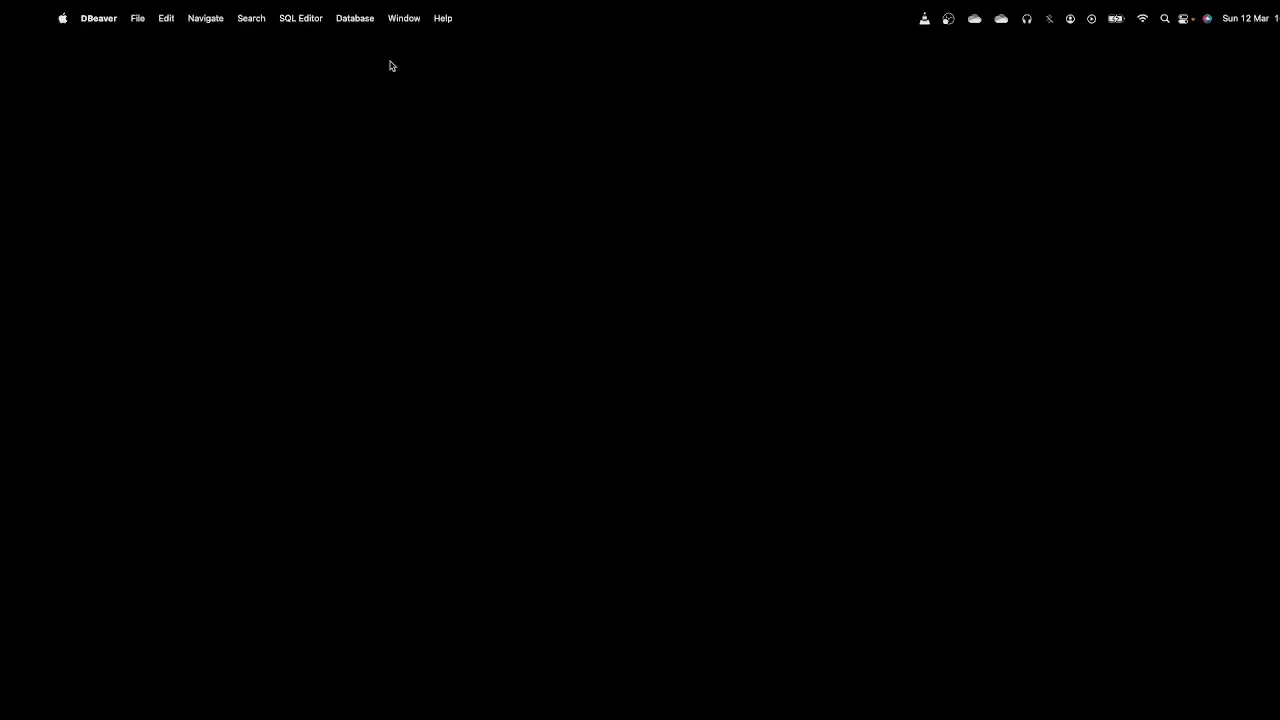
click(392, 24)
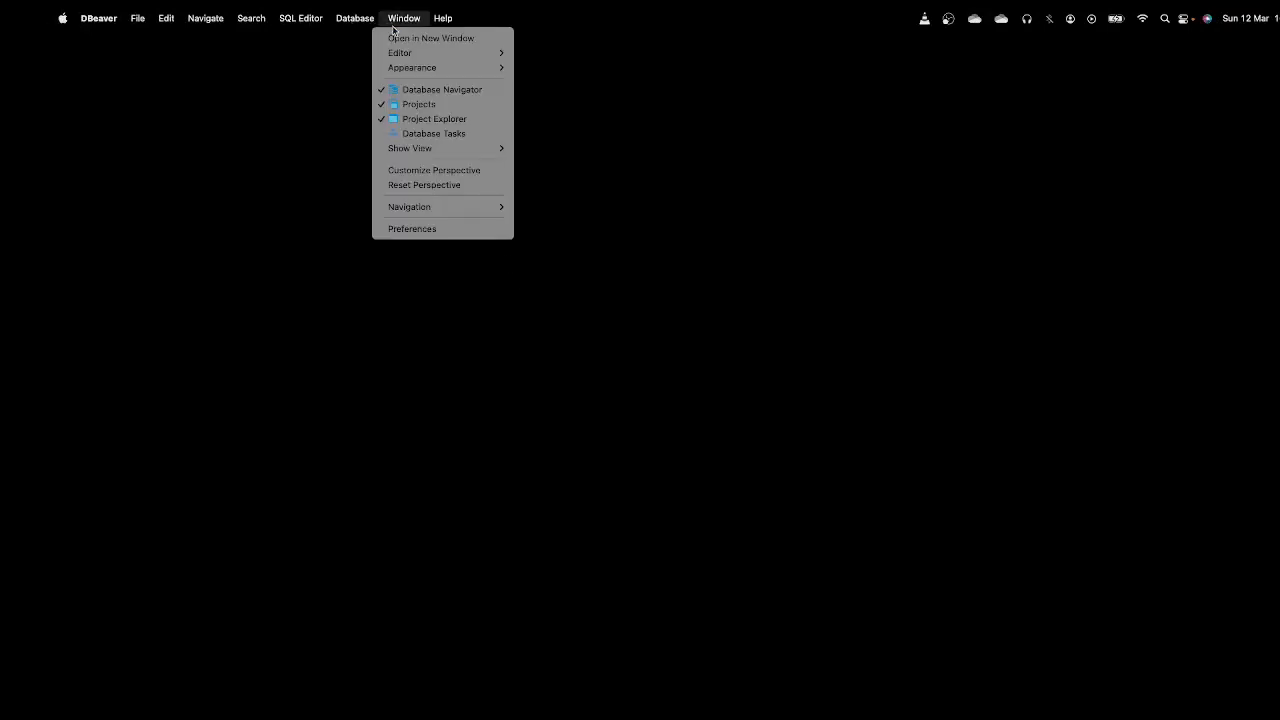
mouse_move(401, 54)
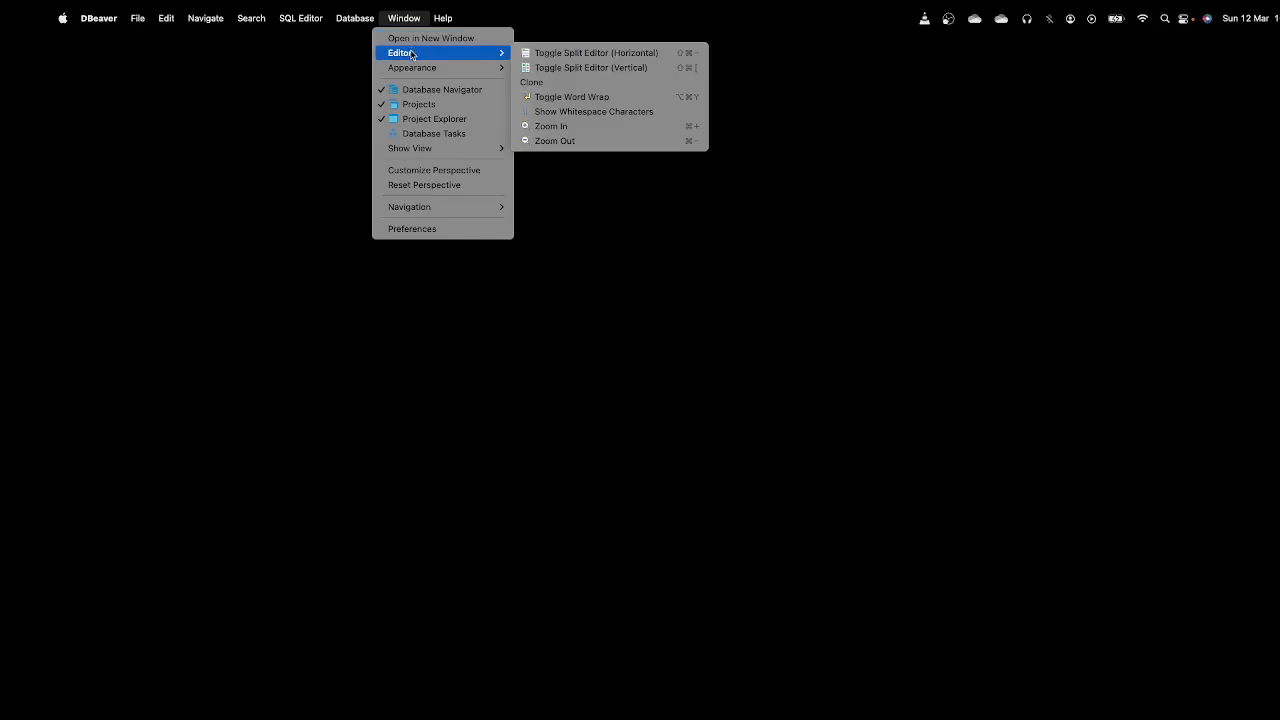
mouse_move(145, 19)
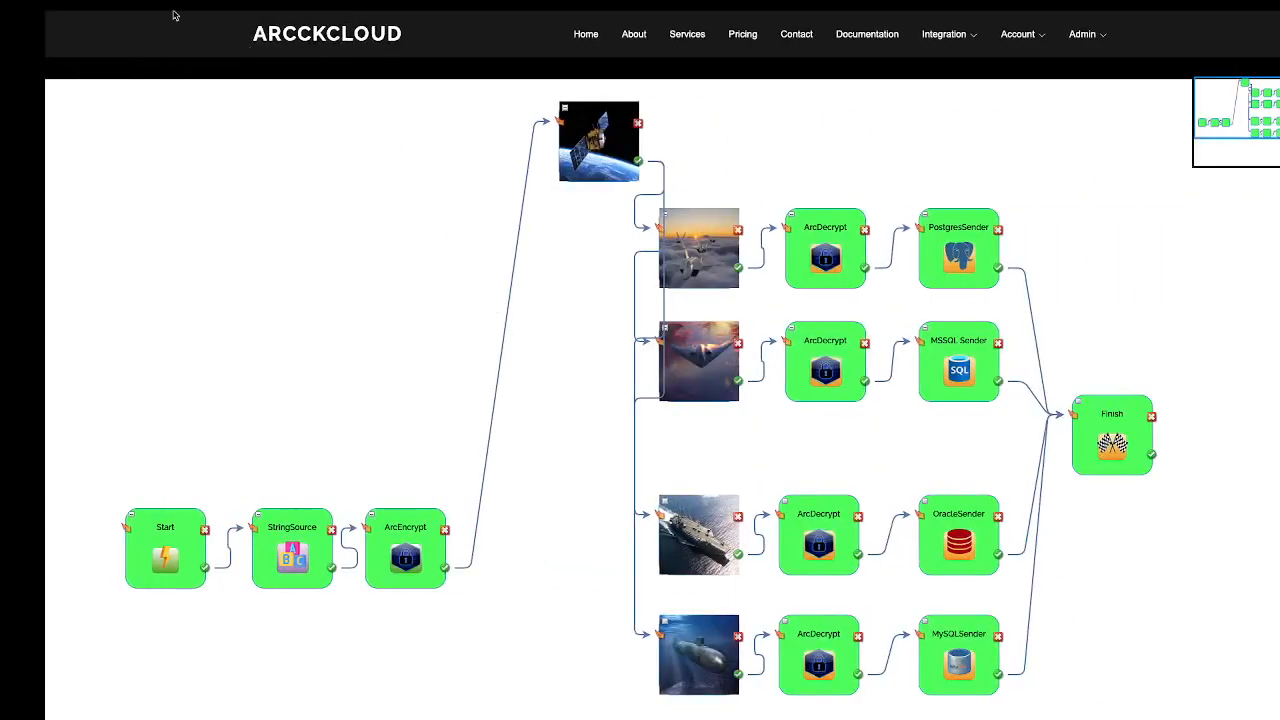
click(89, 44)
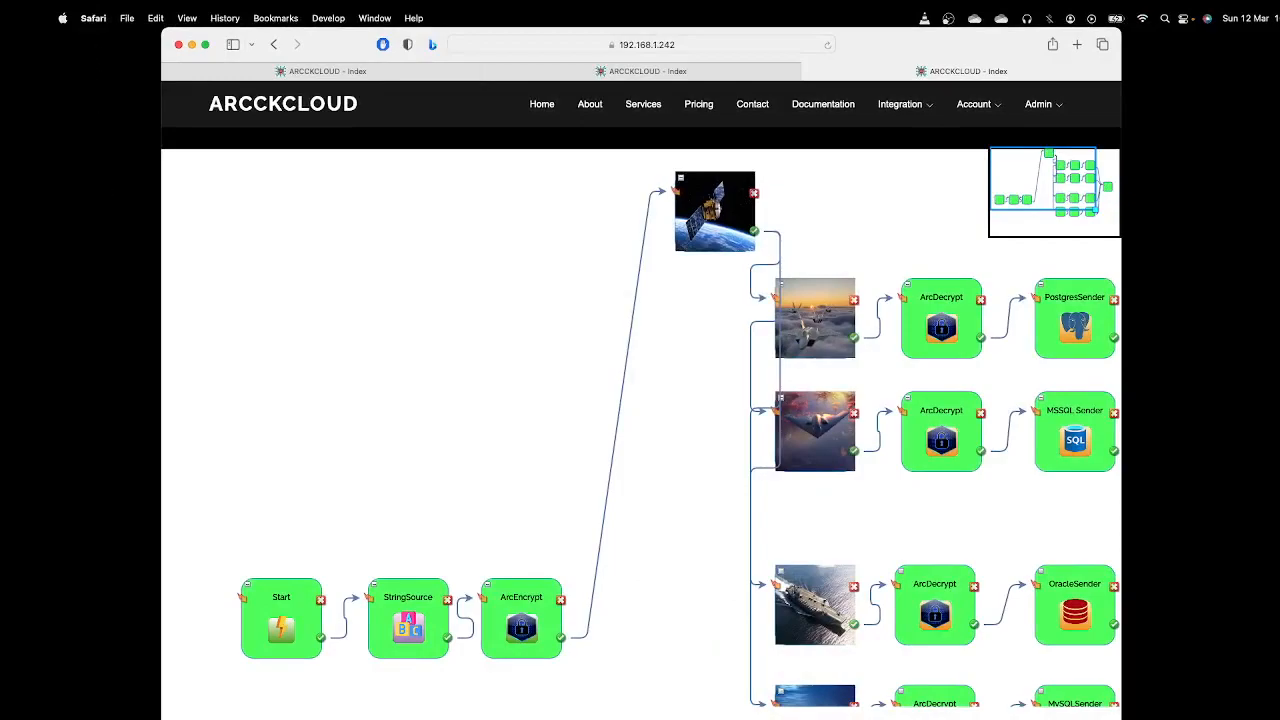
key(super+Tab)
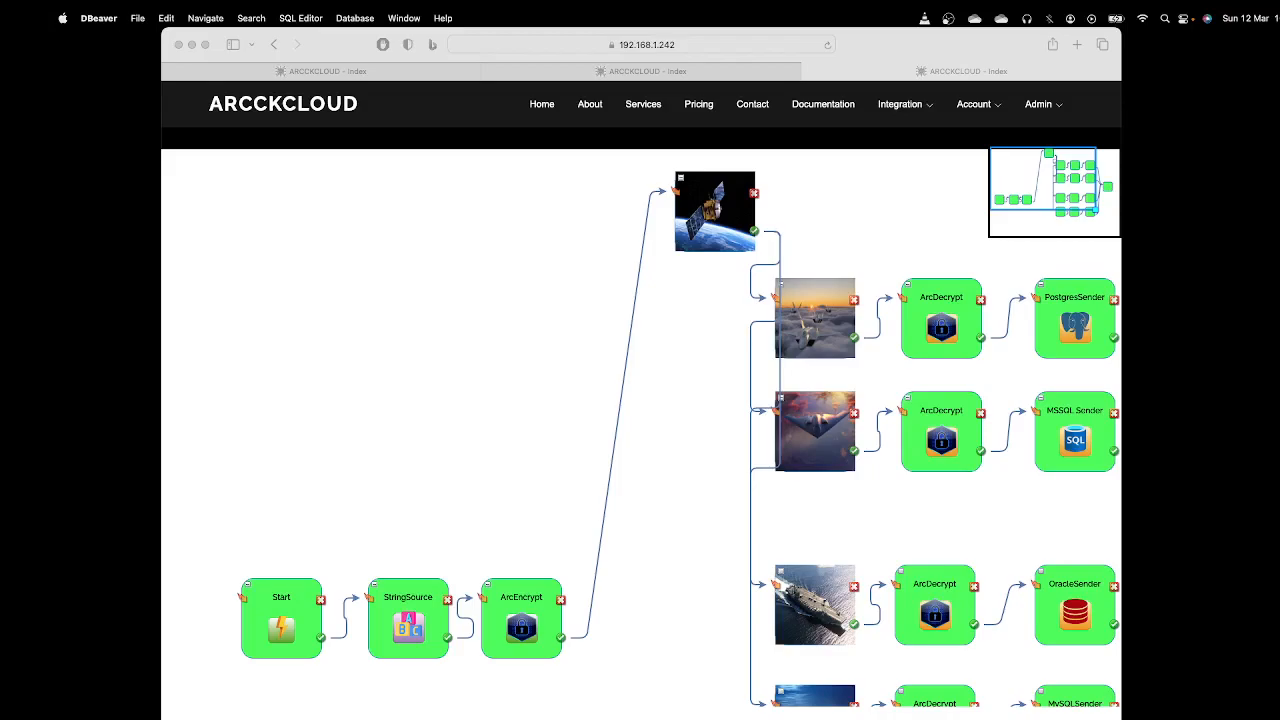
key(super+Tab)
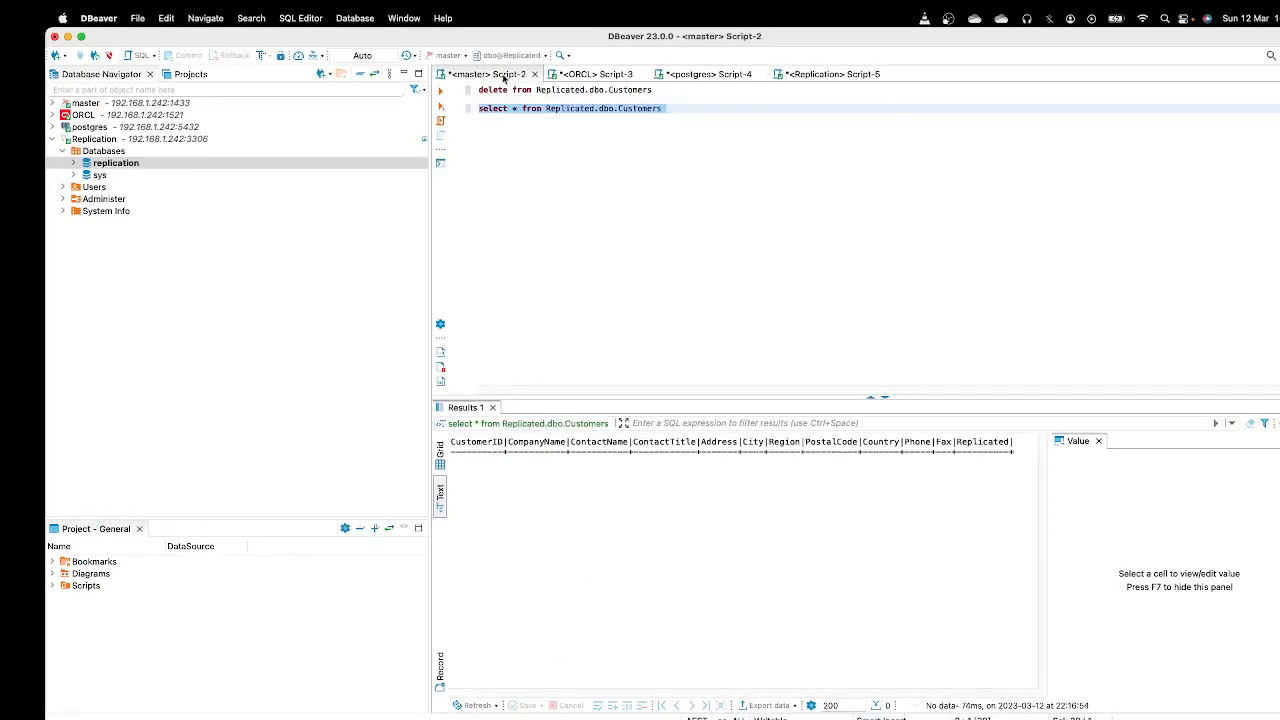
- Run only the select statement on Replicated.dbo.Customers in the master script and look through the returned rows
click(521, 176)
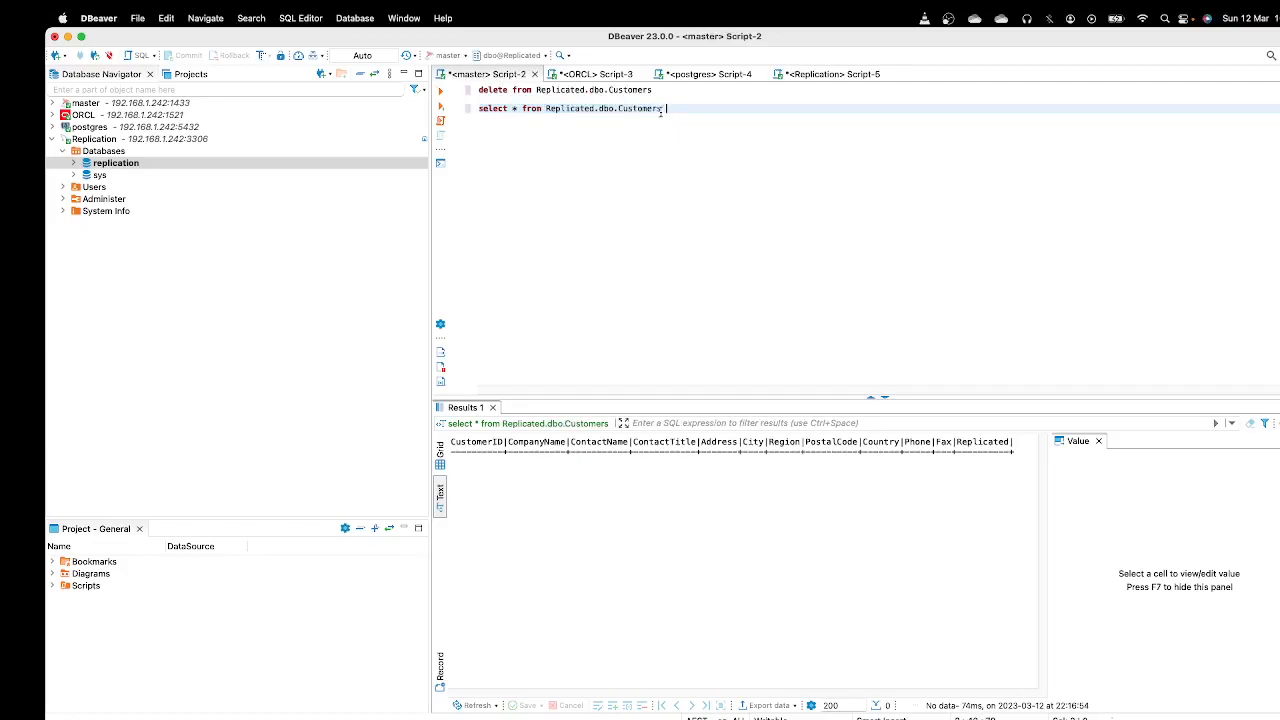
drag(665, 109, 445, 112)
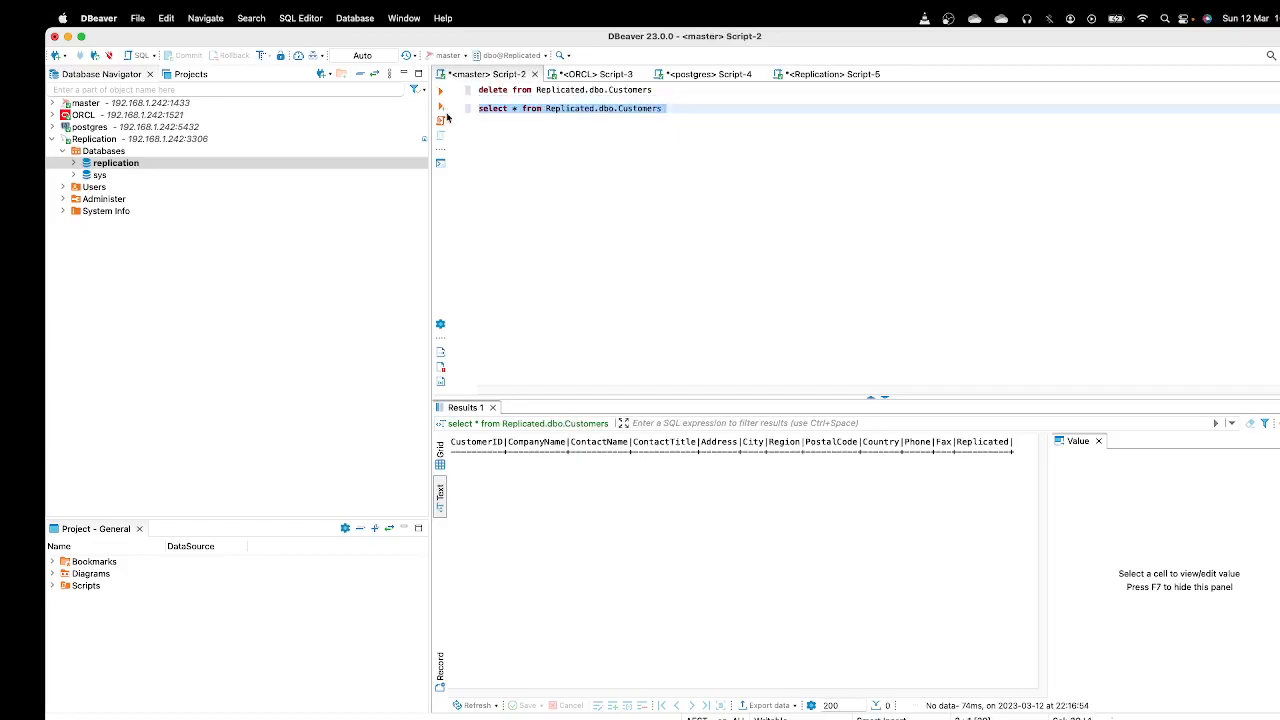
click(441, 93)
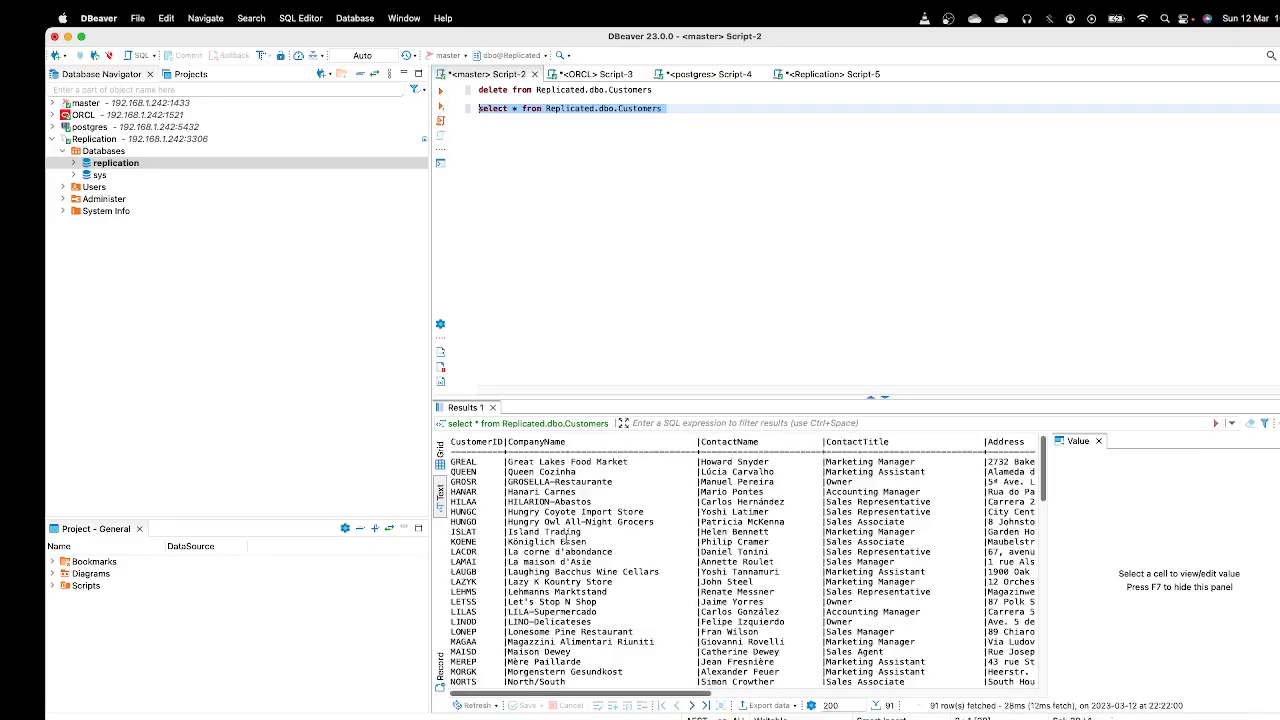
scroll(567, 538, down, 8)
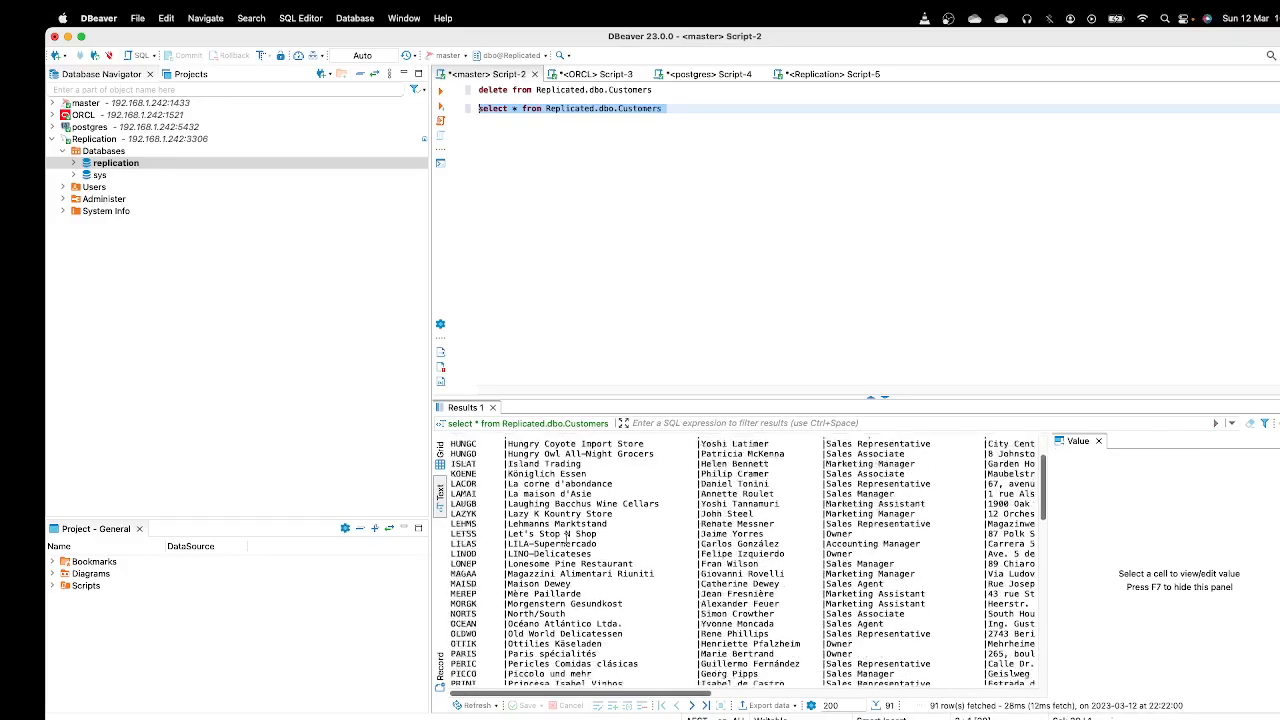
scroll(567, 538, up, 15)
scroll(567, 538, down, 10)
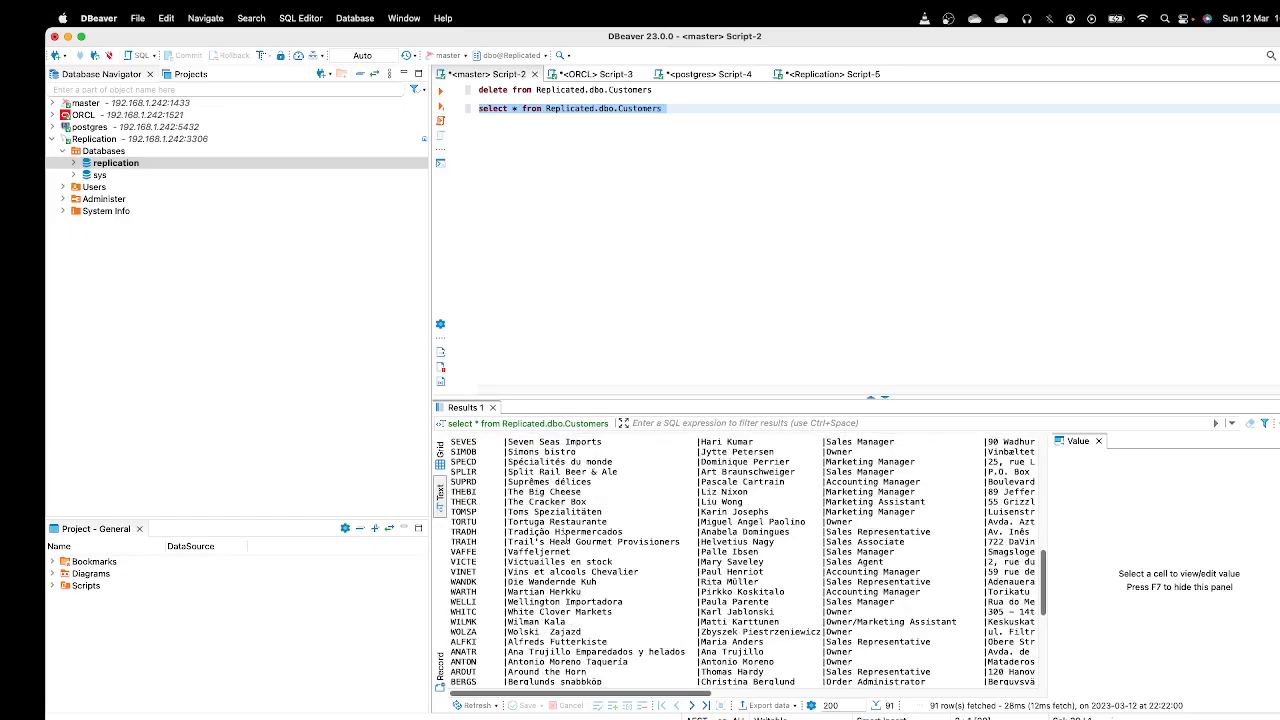
- Run the select on "C##HR"."Customers" in the ORCL script, look through its rows, and return to the master script's results
click(601, 76)
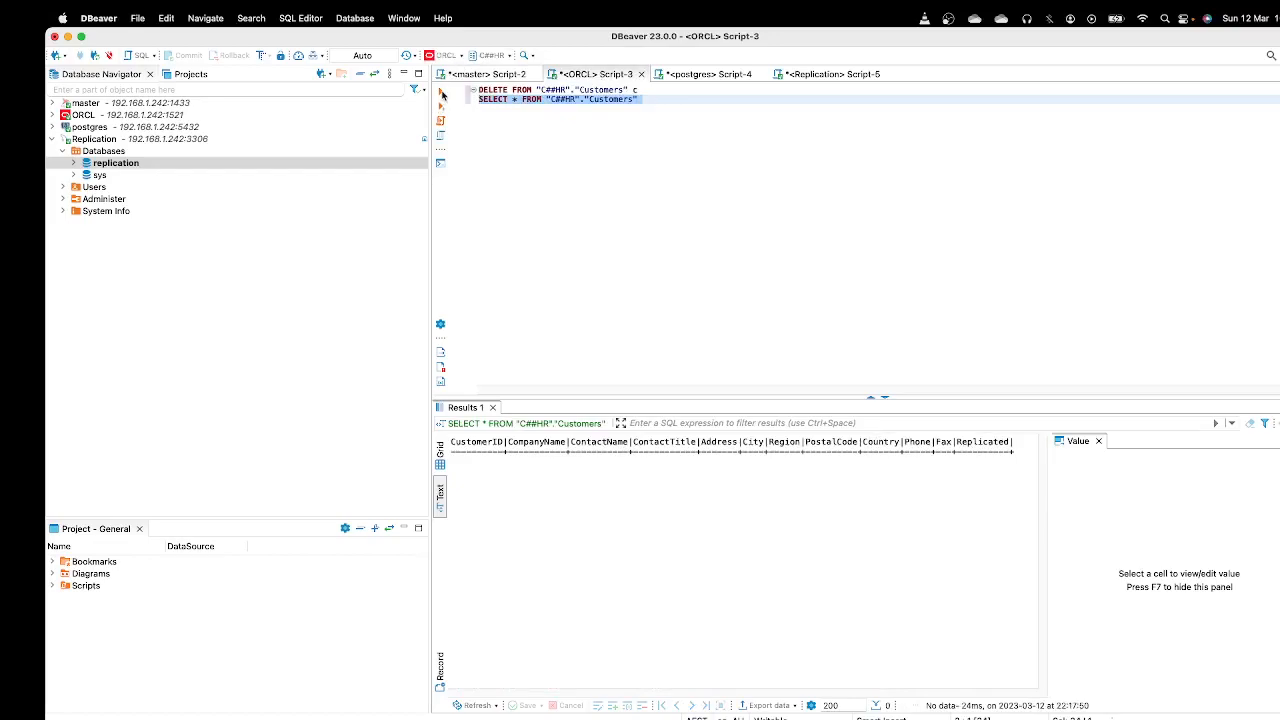
click(443, 93)
scroll(699, 510, down, 10)
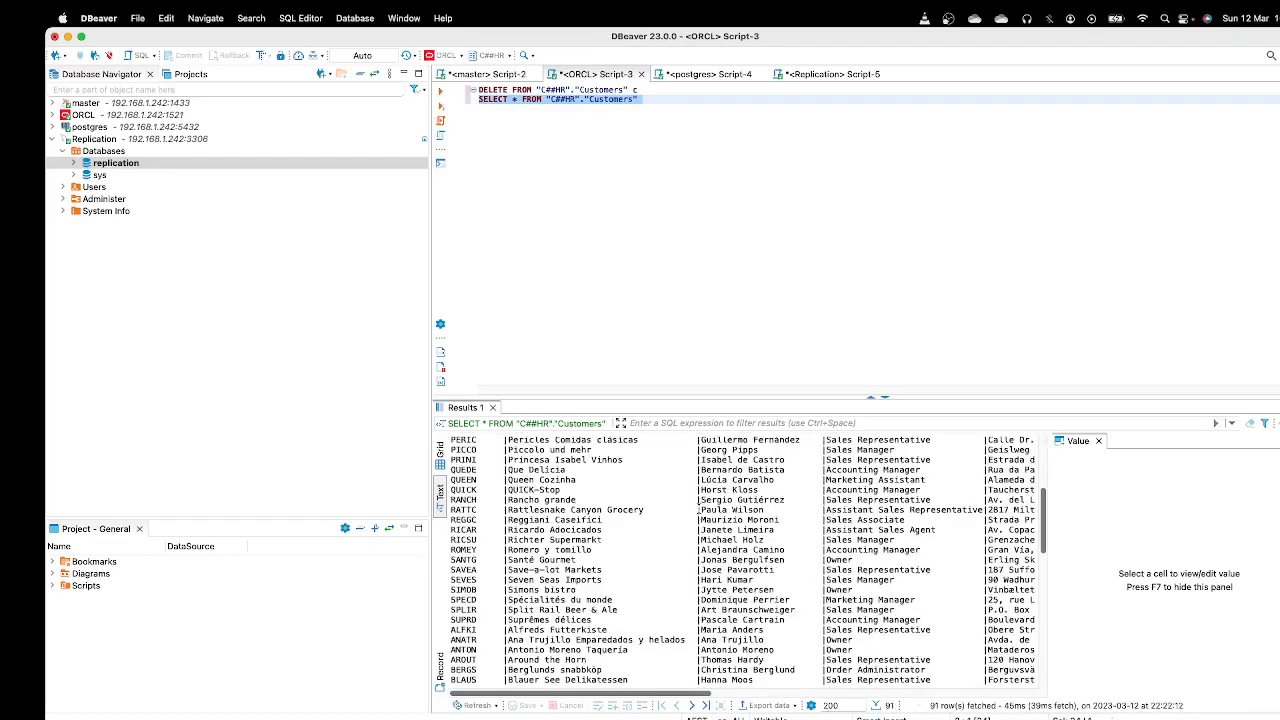
scroll(699, 510, down, 10)
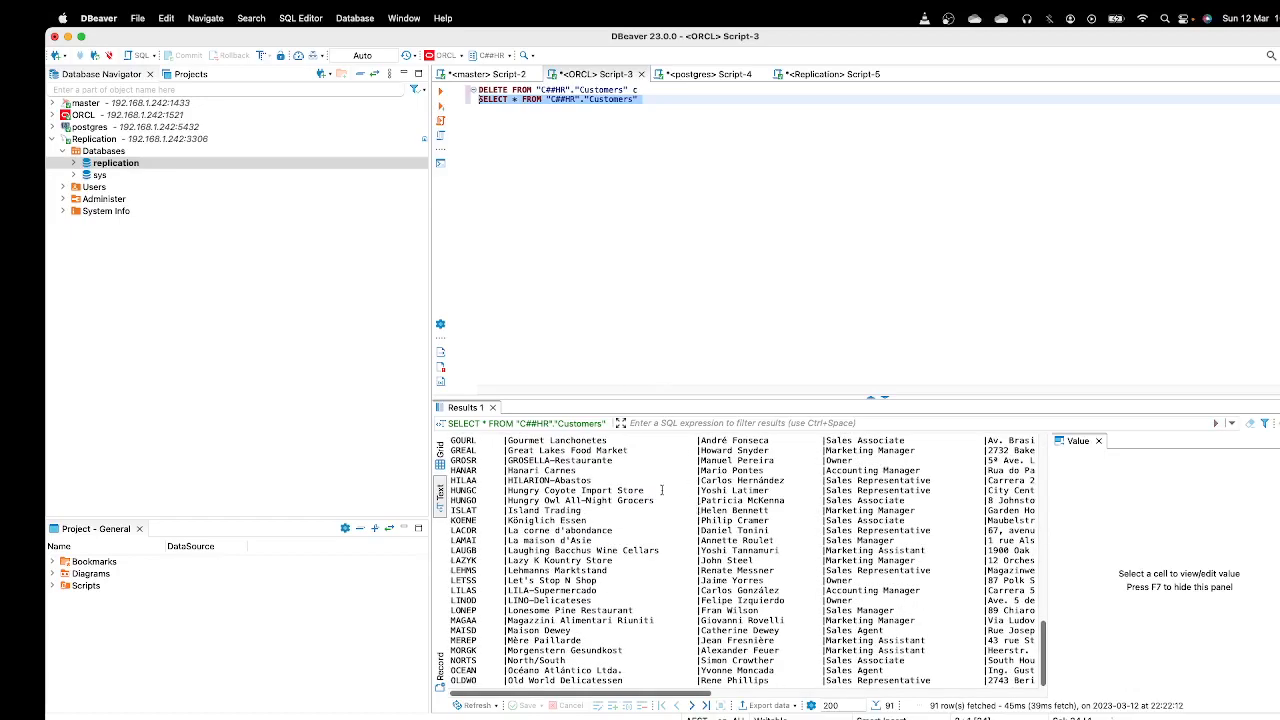
click(492, 75)
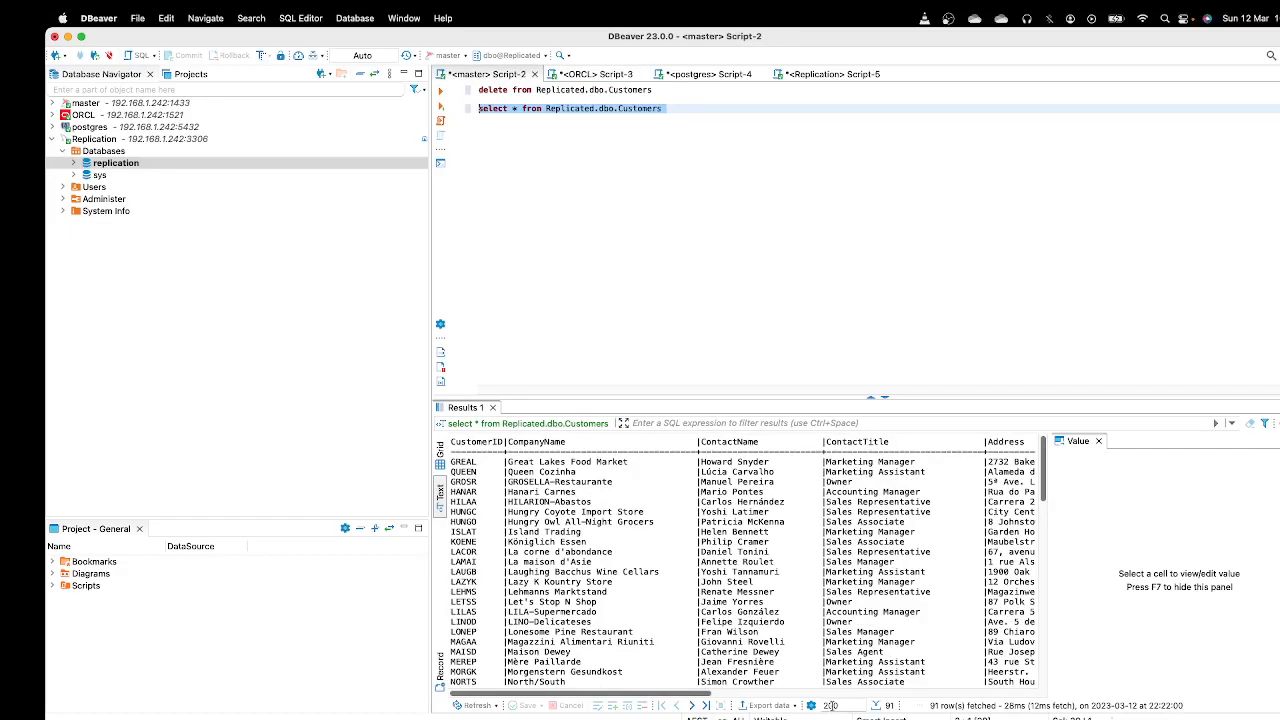
- Run only the select statement on the customers table in the postgres script
click(706, 75)
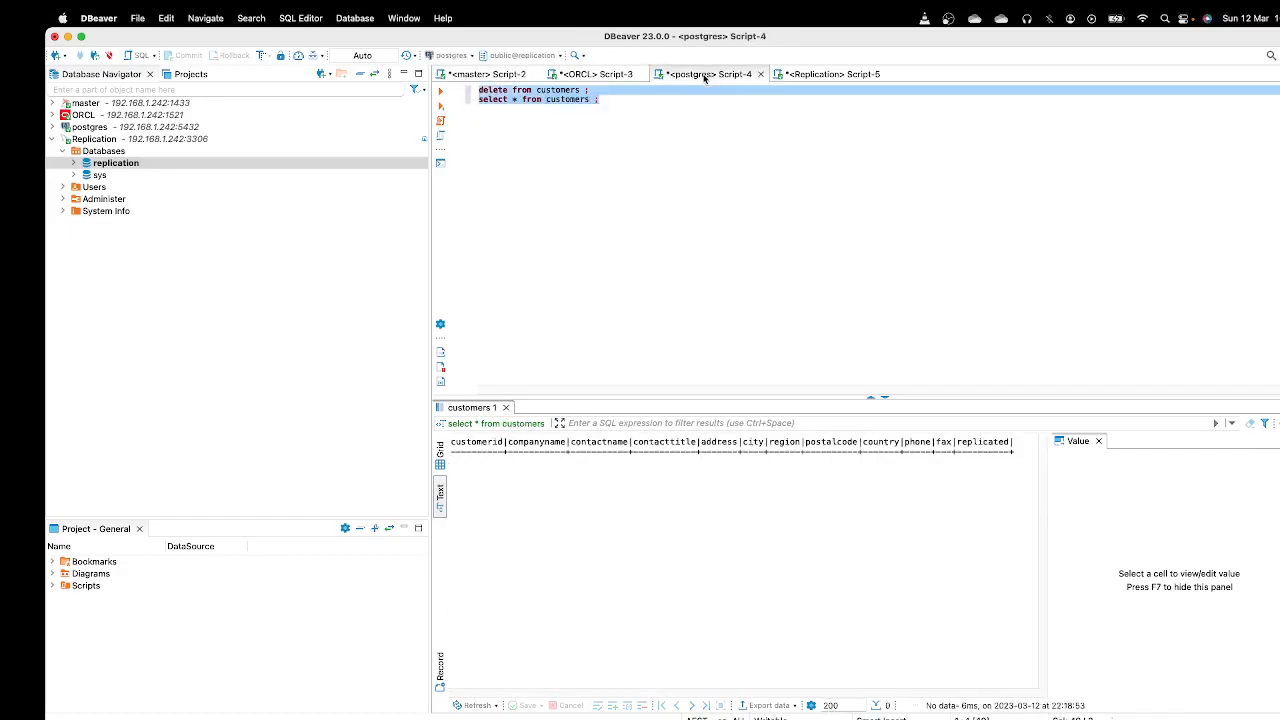
click(603, 98)
drag(610, 98, 478, 98)
click(441, 91)
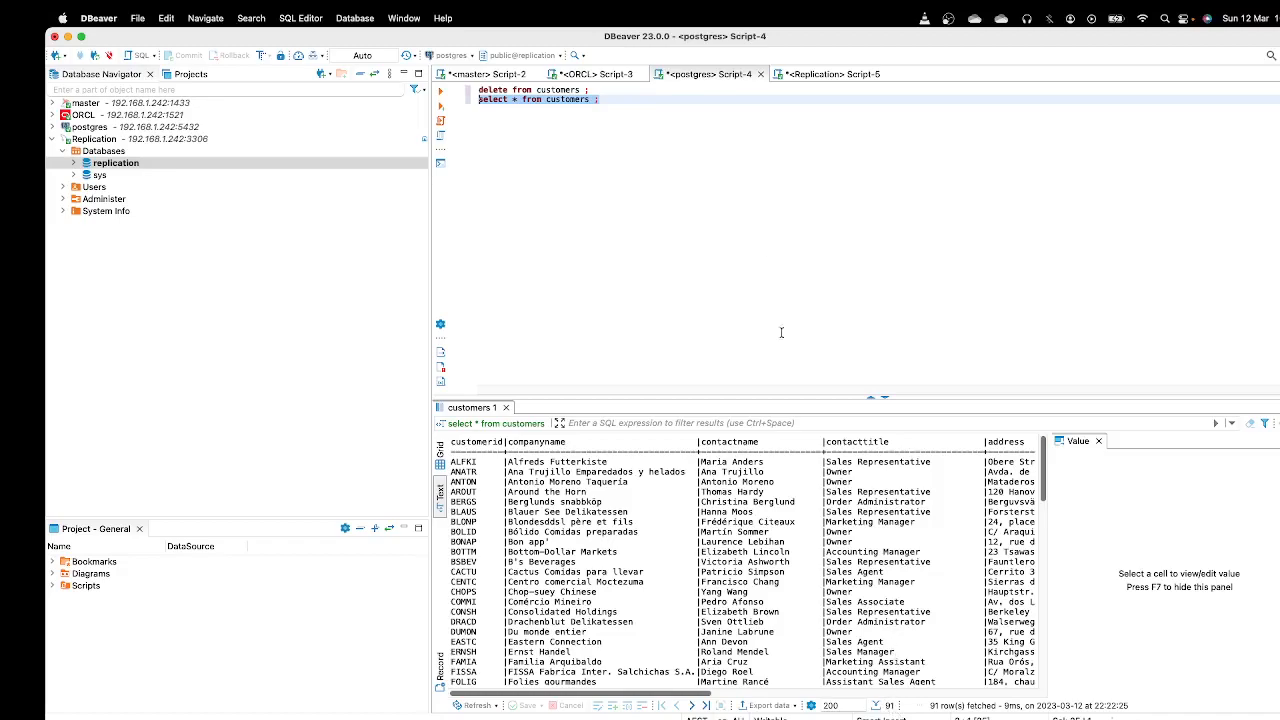
- Run only the select statement on the customers table in the Replication script
click(800, 79)
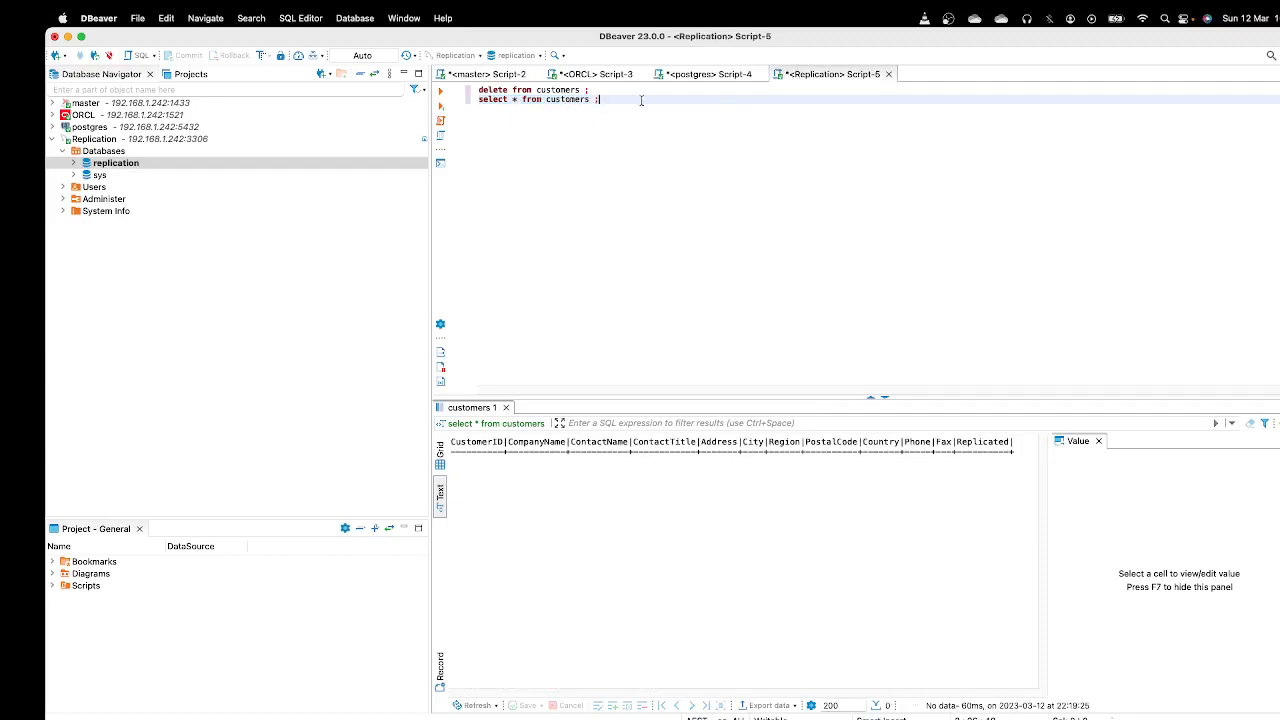
key(super+a)
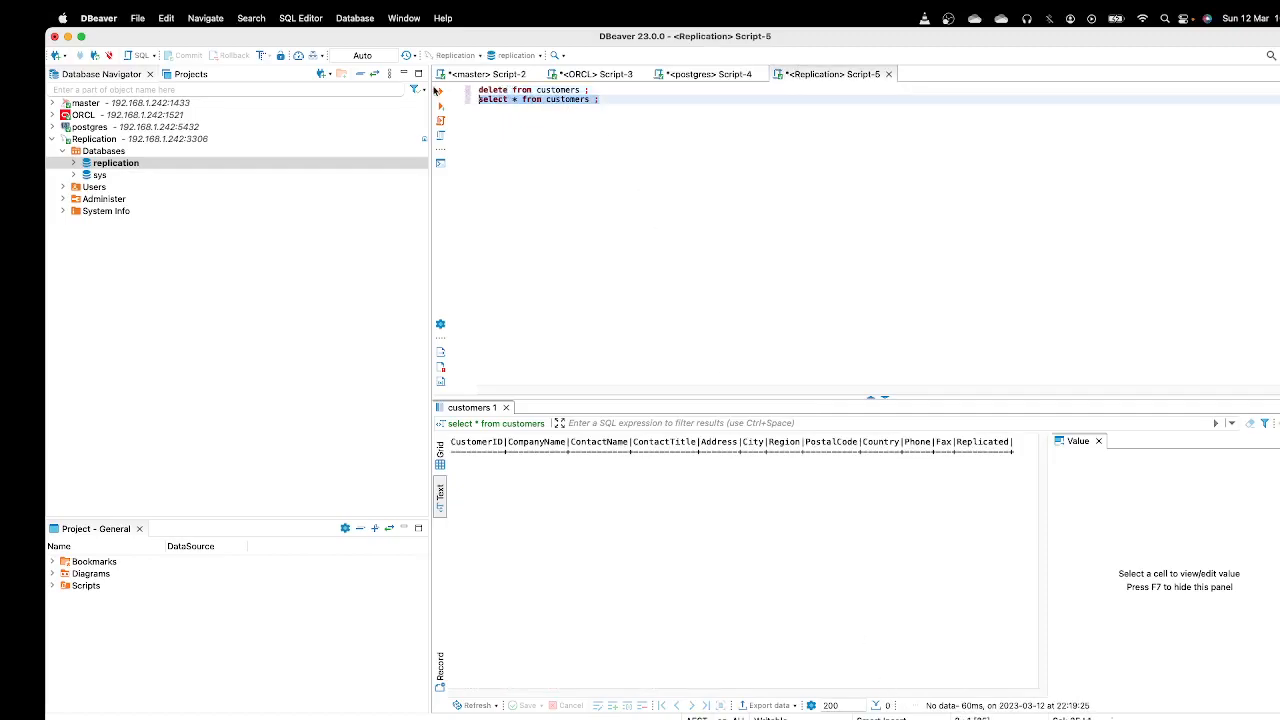
click(440, 91)
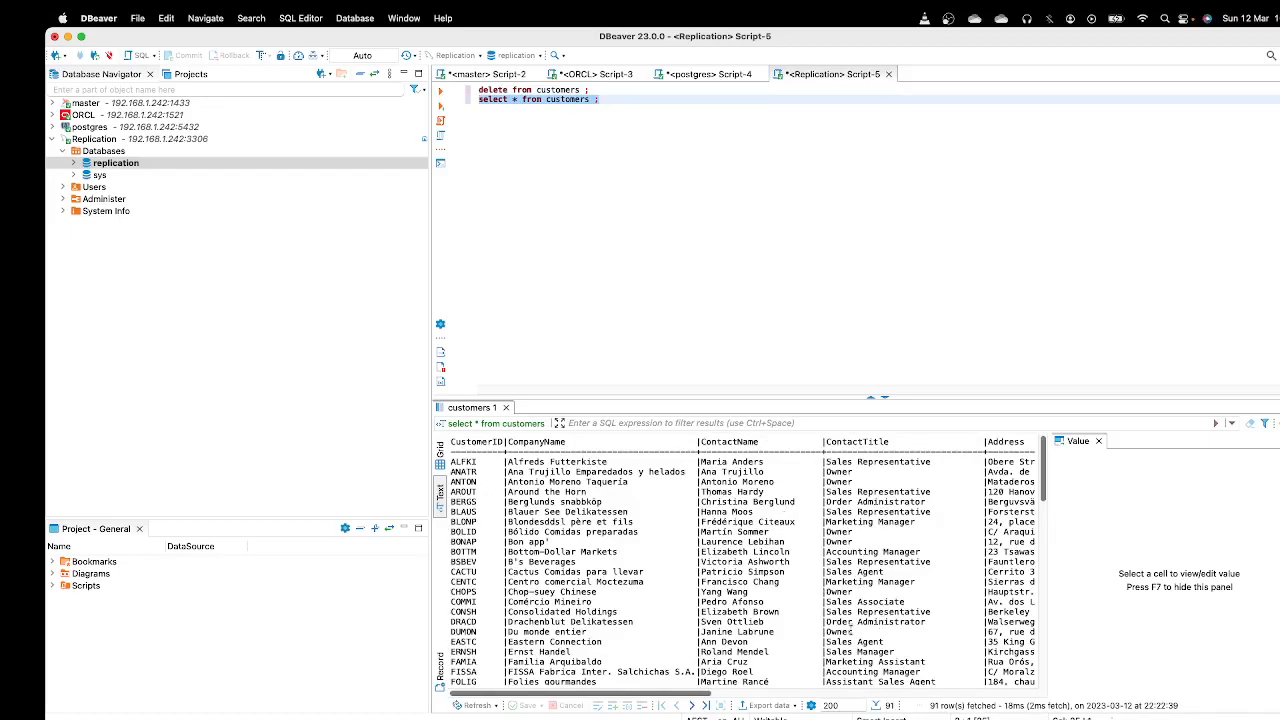
- Compare the returned customer rows in the postgres, ORCL and master scripts, ending on the master script
click(688, 77)
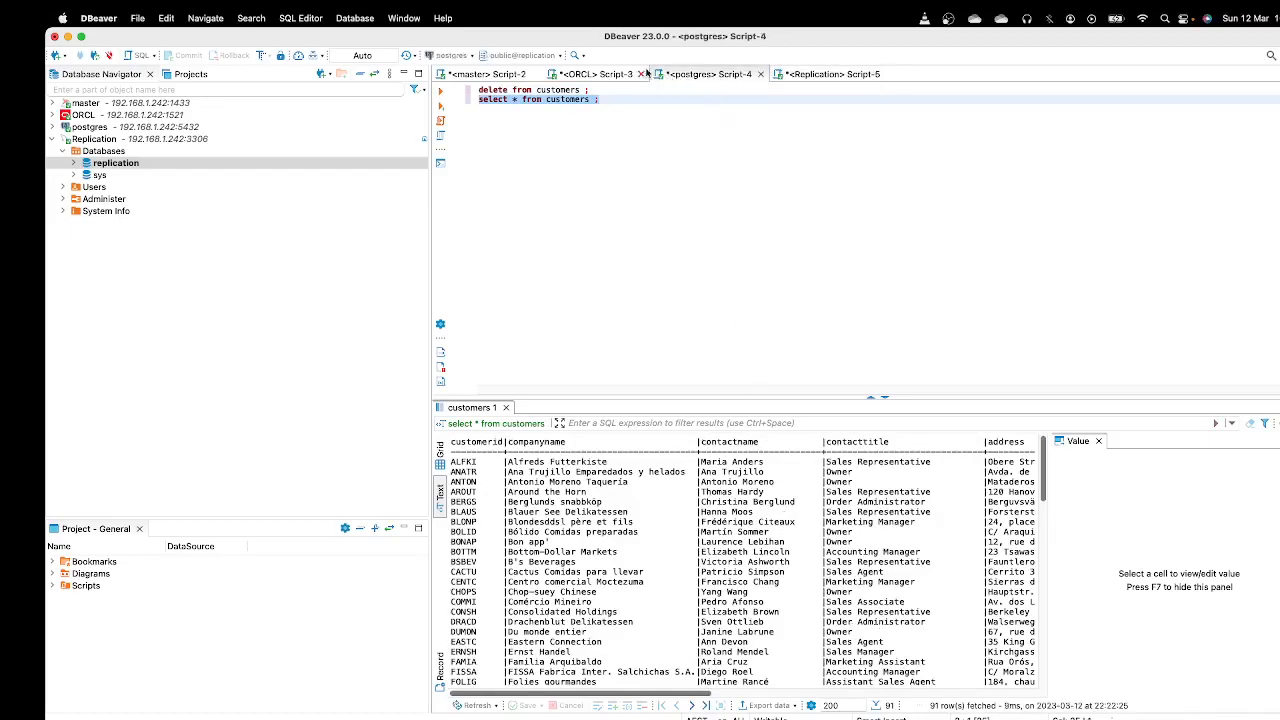
click(608, 76)
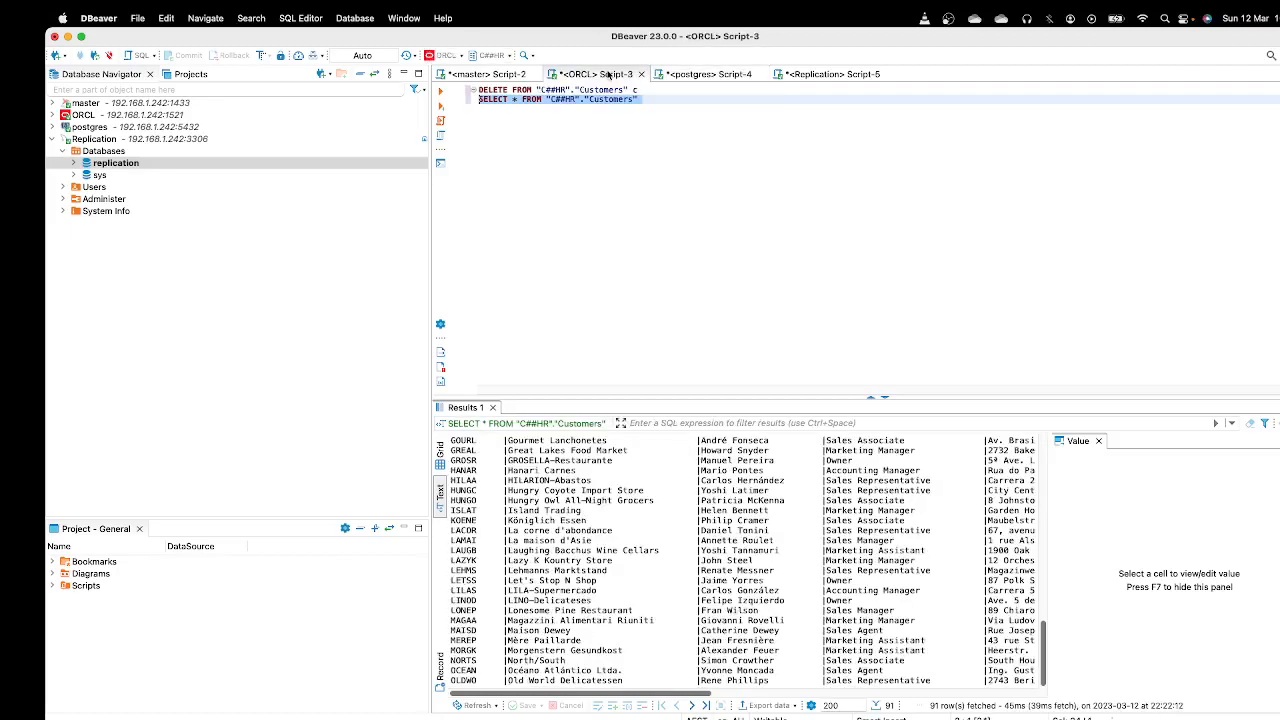
click(497, 77)
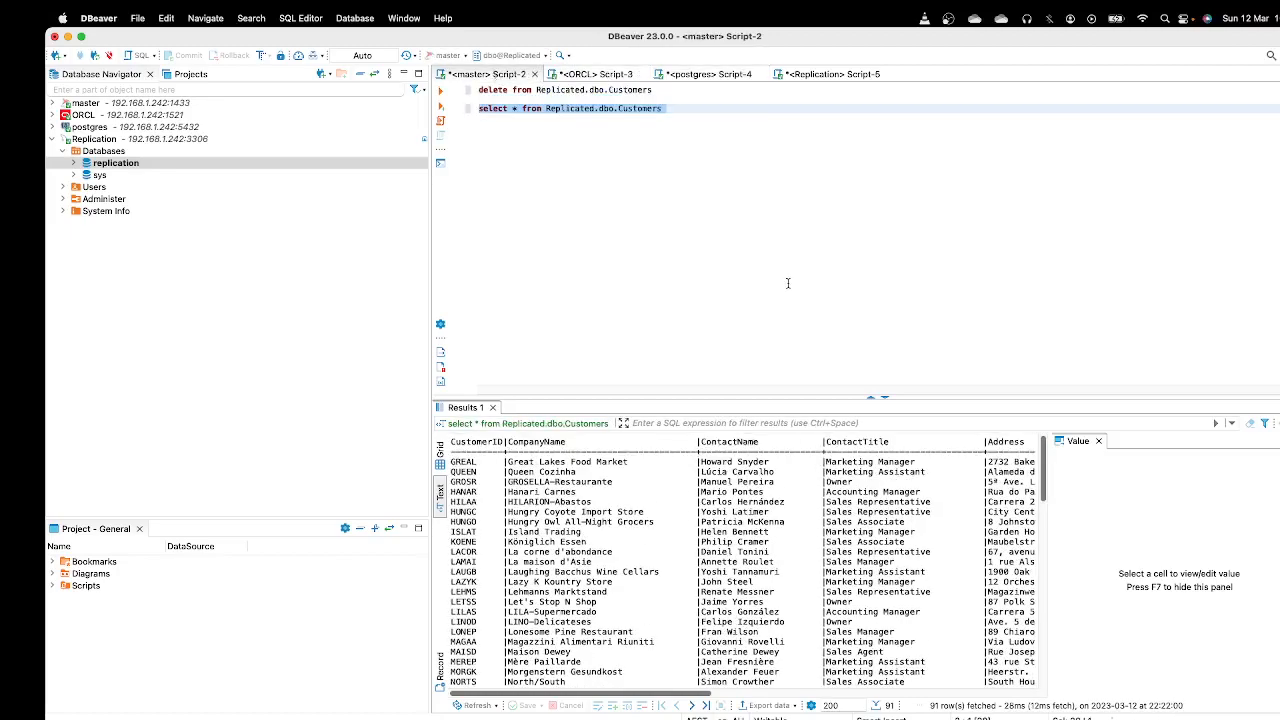